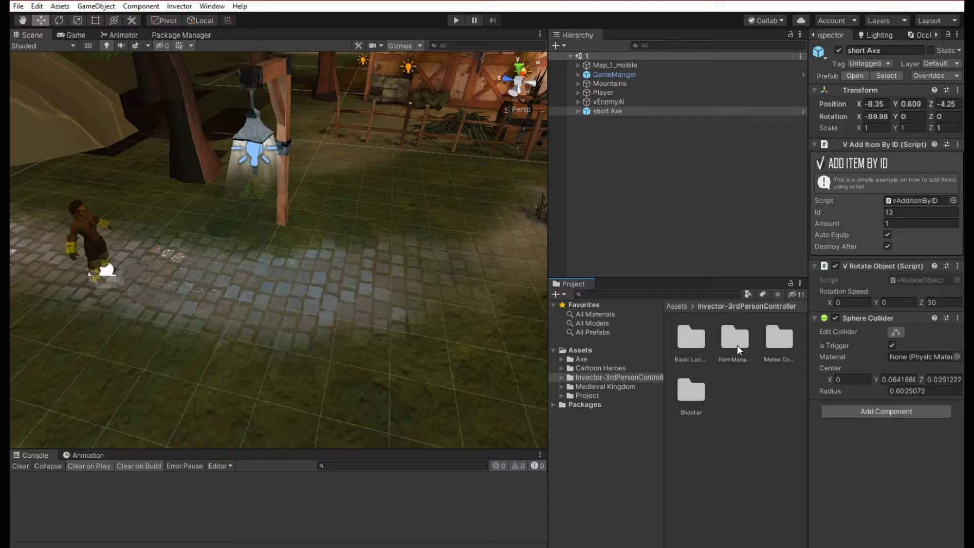
- Delete the vShortAxe prefab from the Weapons prefab folder of Melee Combat
double_click(779, 339)
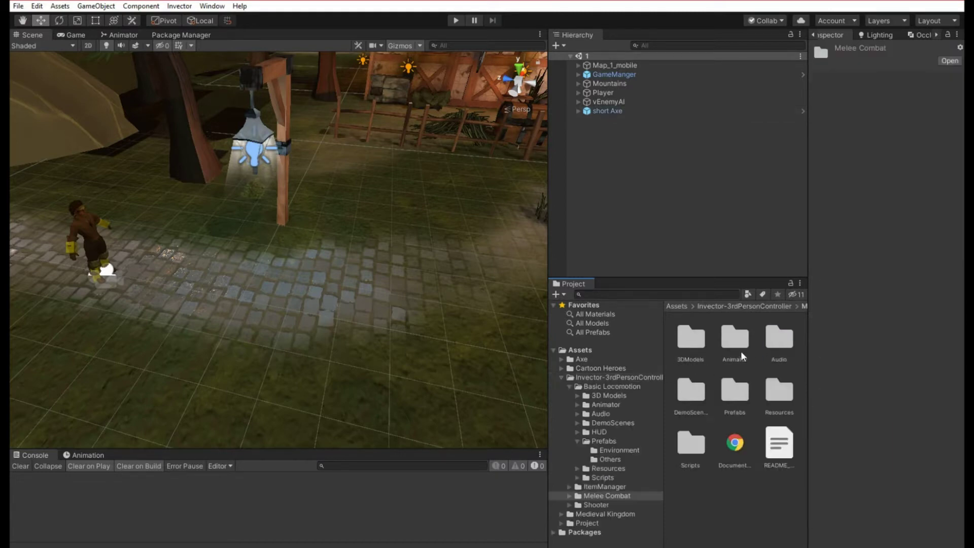
double_click(734, 391)
double_click(785, 391)
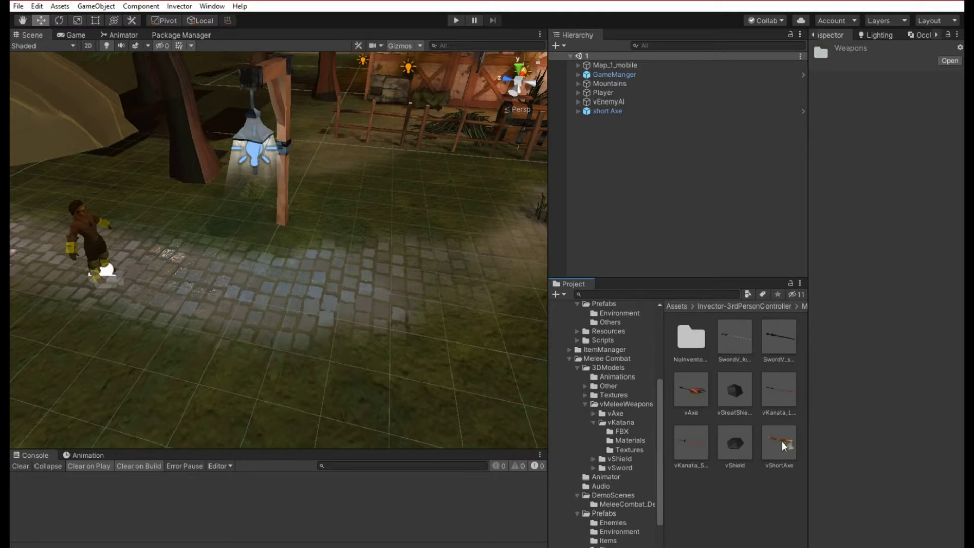
click(772, 488)
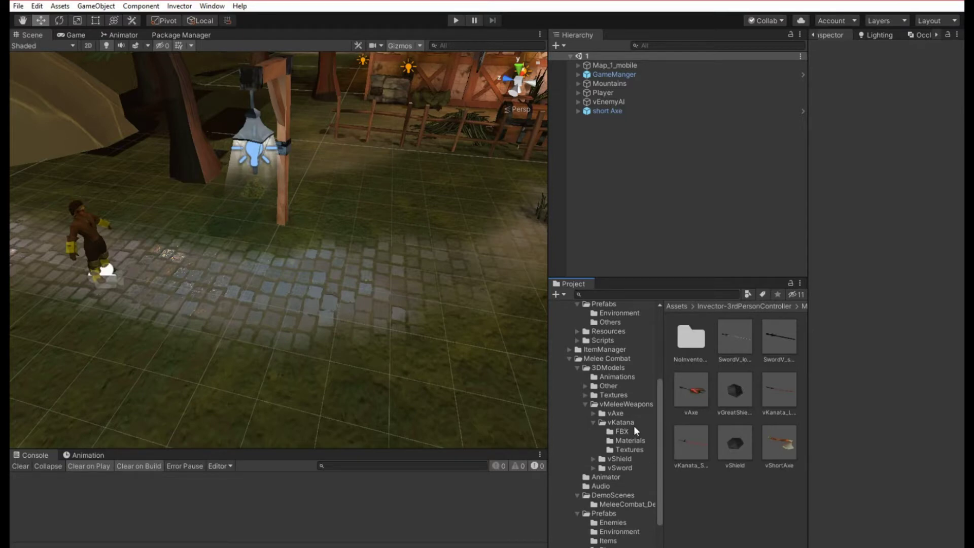
click(776, 443)
click(747, 489)
click(775, 443)
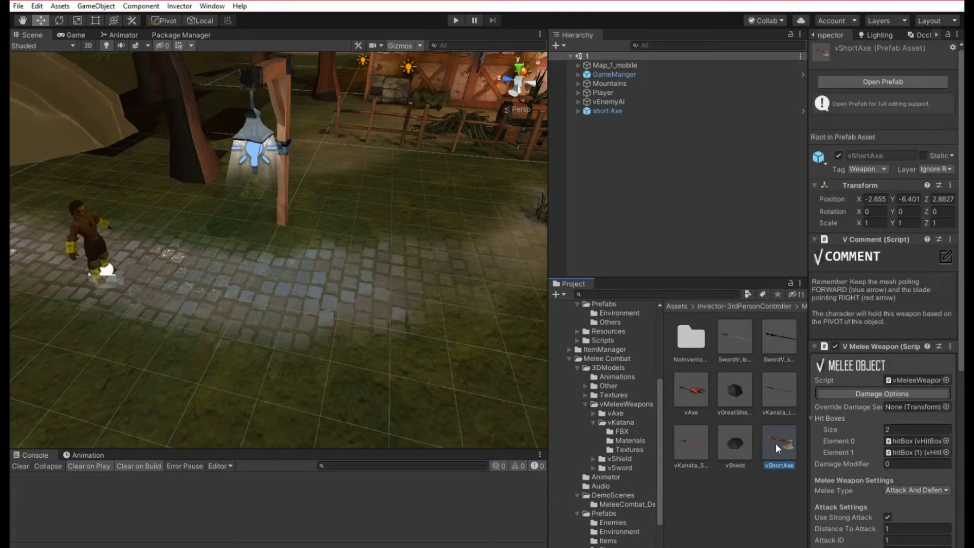
key(Delete)
click(520, 314)
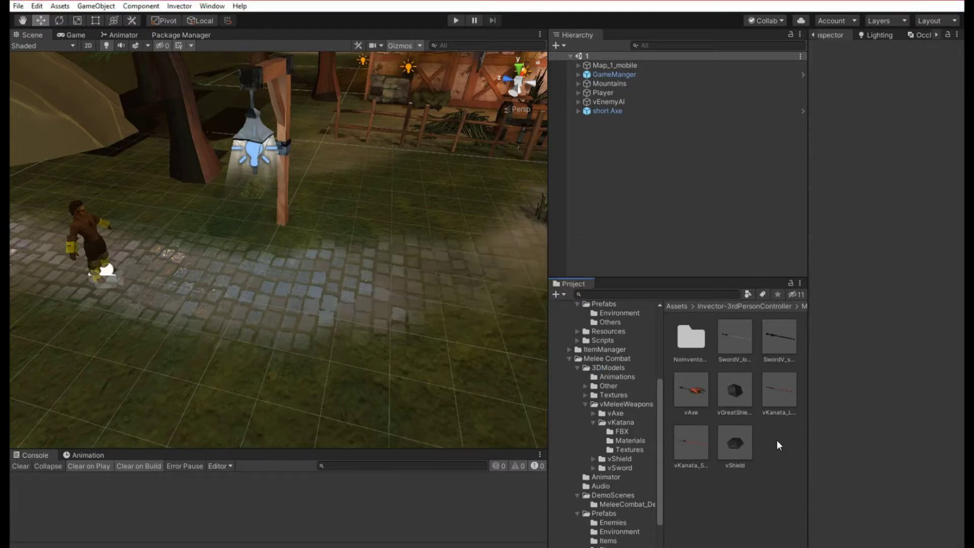
click(603, 112)
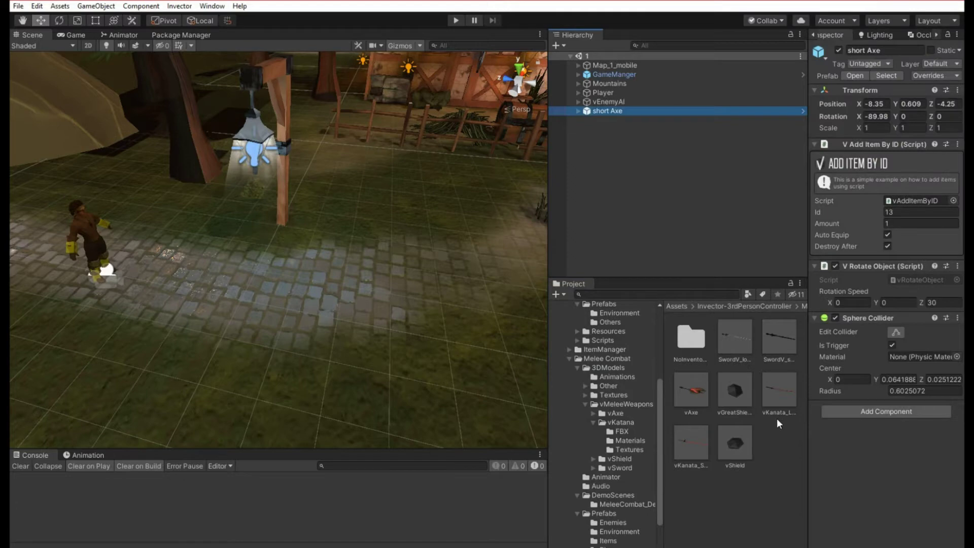
click(783, 449)
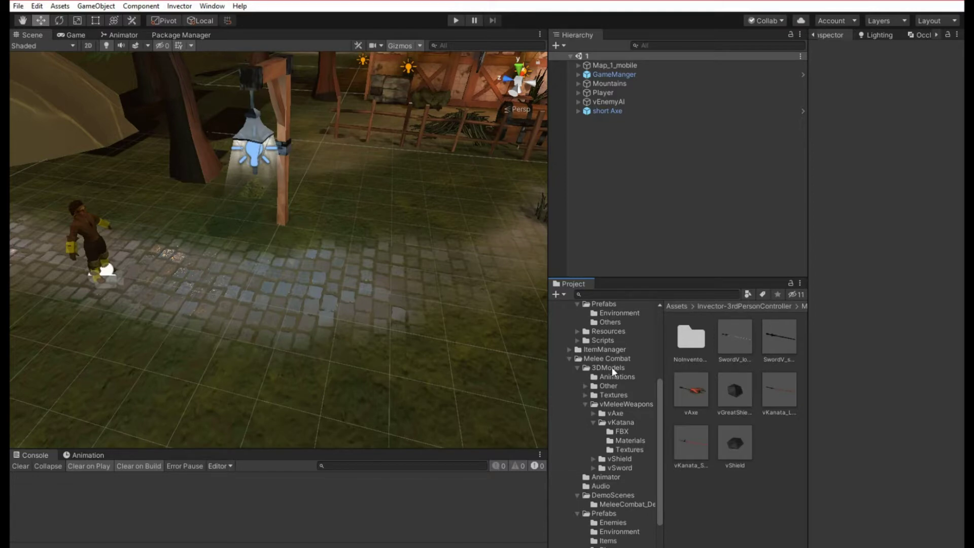
- Try out the axe model from the Axe folder beside the player character and remove it from the scene
scroll(611, 365, up, 5)
click(569, 359)
drag(733, 340, 355, 304)
right_drag(355, 305, 320, 274)
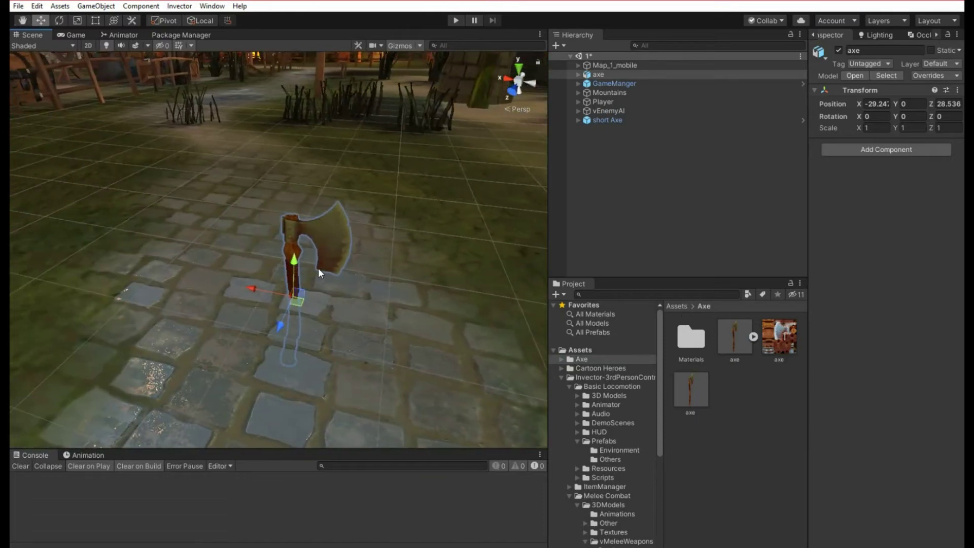
drag(297, 257, 298, 187)
mouse_move(298, 187)
right_down()
mouse_move(334, 269)
mouse_move(299, 167)
right_up()
drag(287, 137, 285, 232)
right_drag(286, 232, 214, 200)
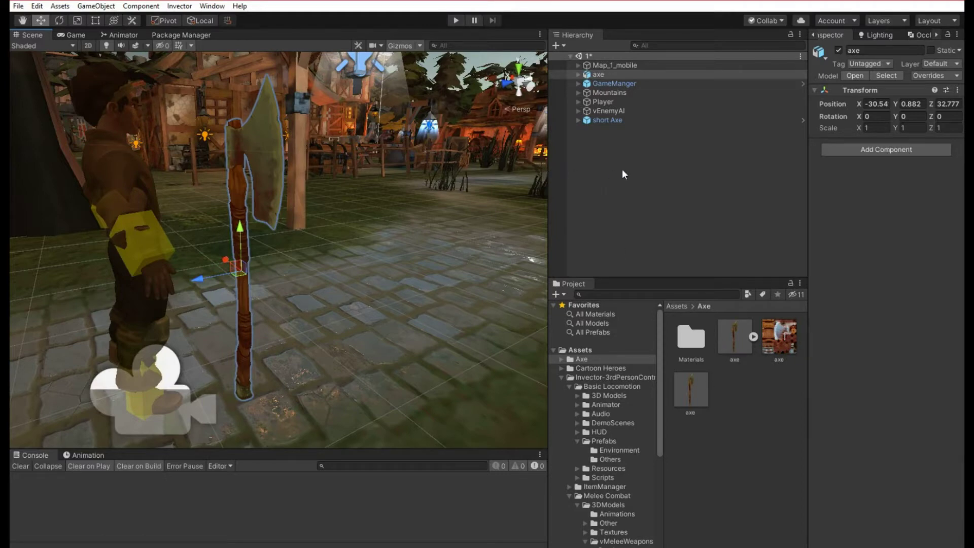
key(Delete)
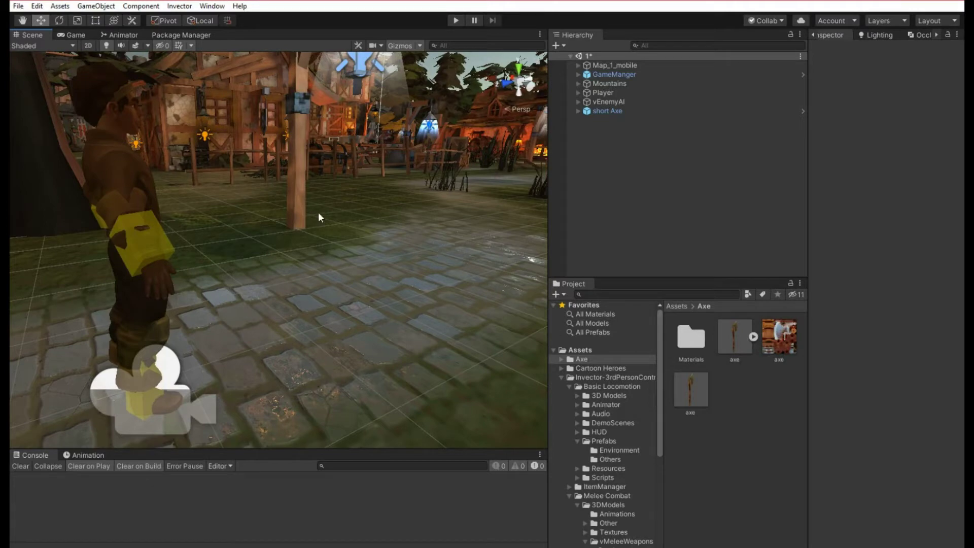
- Open the Weapons folder among the Melee Combat prefabs in the project assets
click(602, 441)
scroll(609, 450, down, 5)
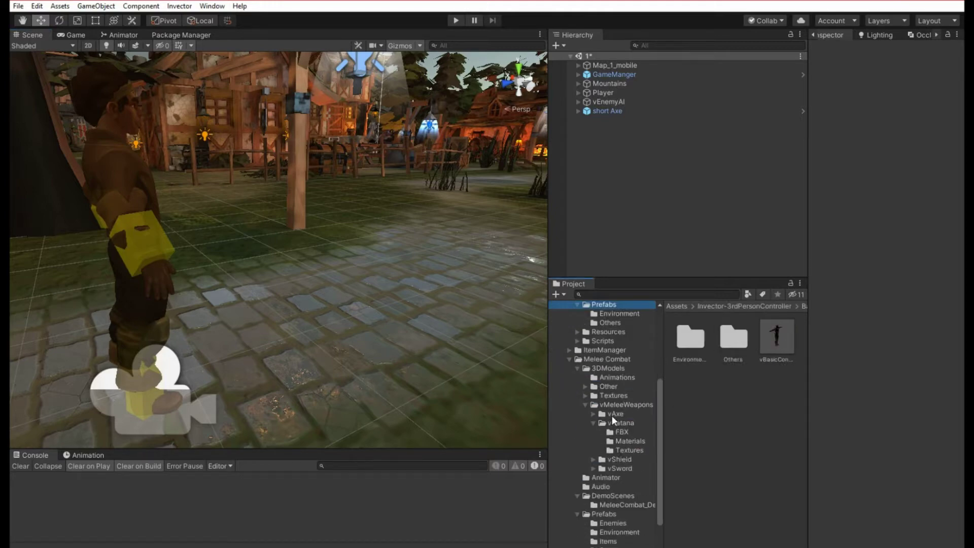
click(610, 404)
click(593, 422)
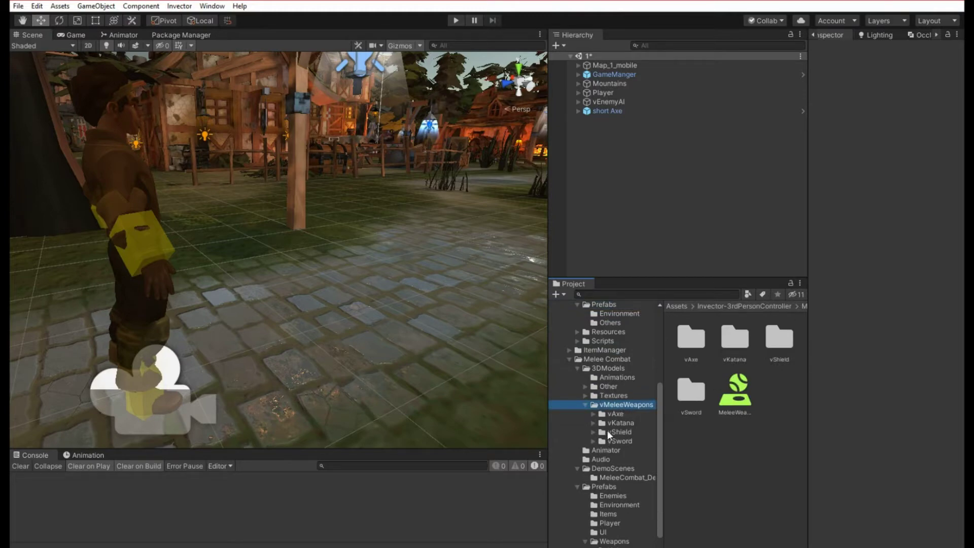
scroll(605, 431, down, 2)
click(576, 319)
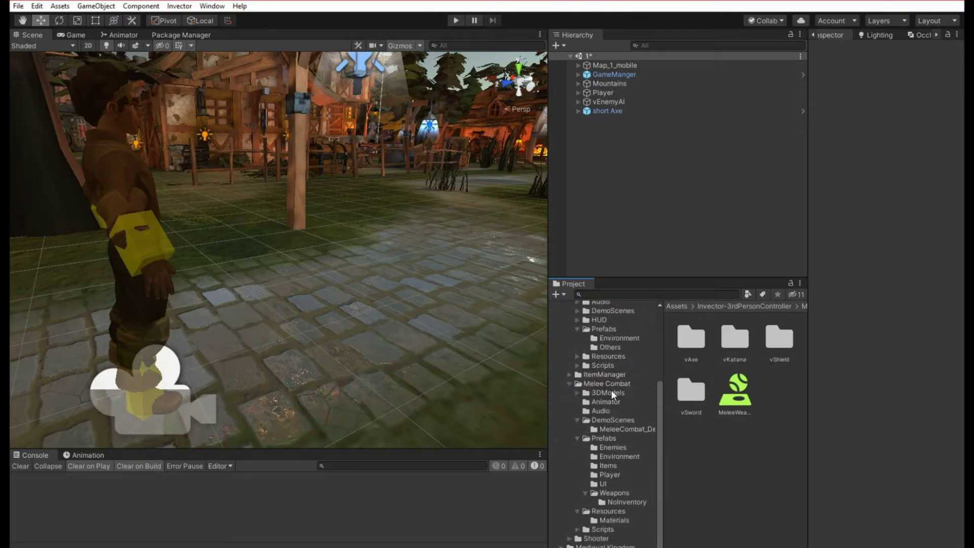
click(612, 429)
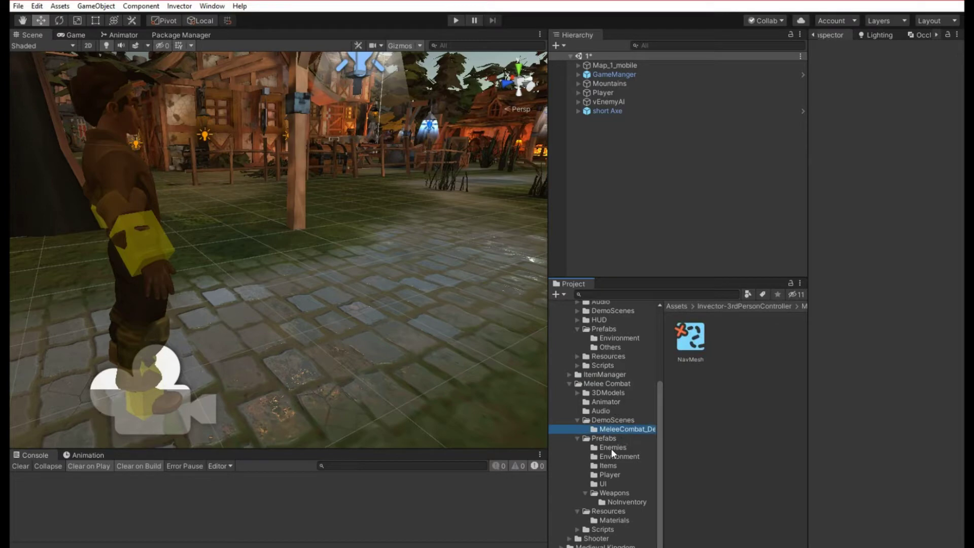
click(615, 493)
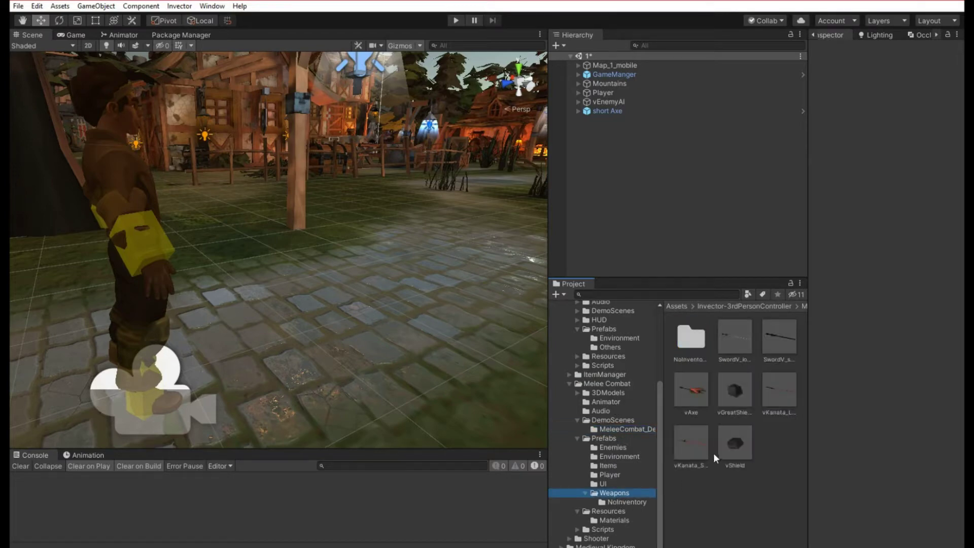
- Place the vAxe prefab on the paved ground in the scene and raise it to a Y position of about 0.147
drag(692, 389, 407, 288)
right_drag(407, 287, 855, 274)
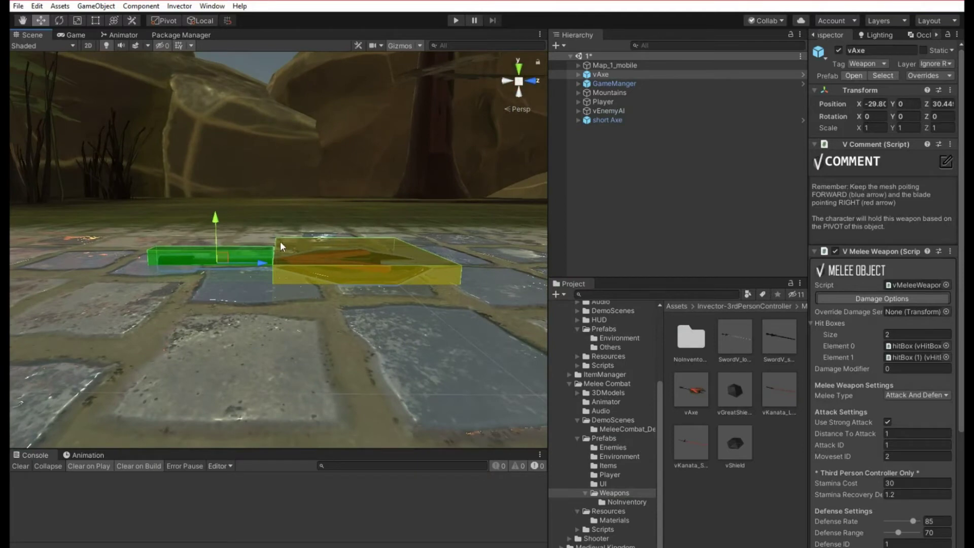
drag(218, 216, 258, 184)
key(e)
right_drag(261, 195, 269, 205)
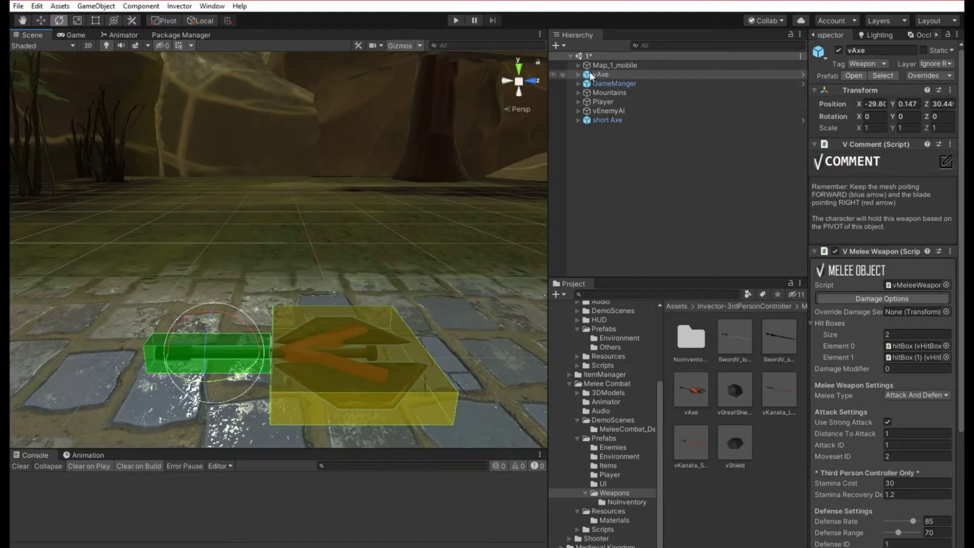
- Place the axe asset from the Axe folder next to vAxe and set its X rotation to 90
scroll(617, 330, up, 3)
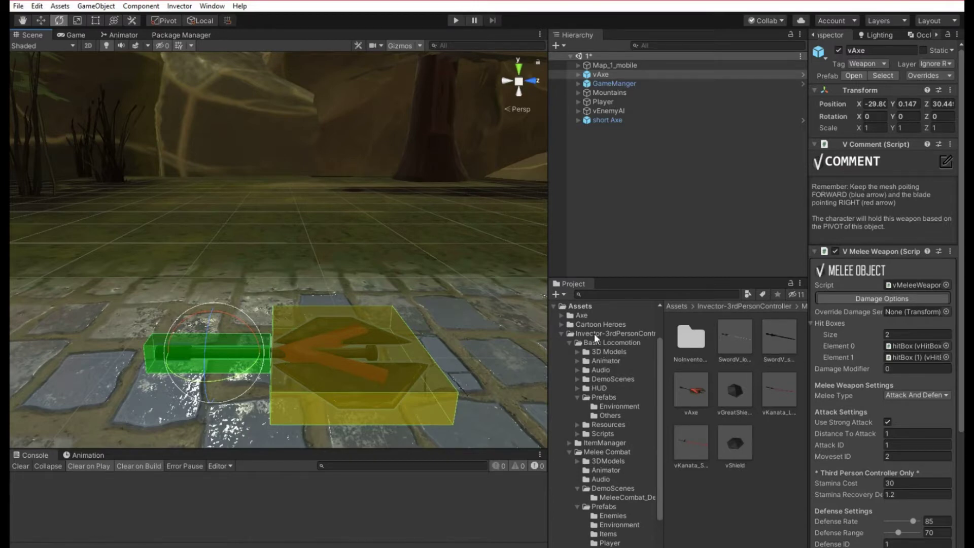
click(582, 316)
drag(693, 386, 272, 383)
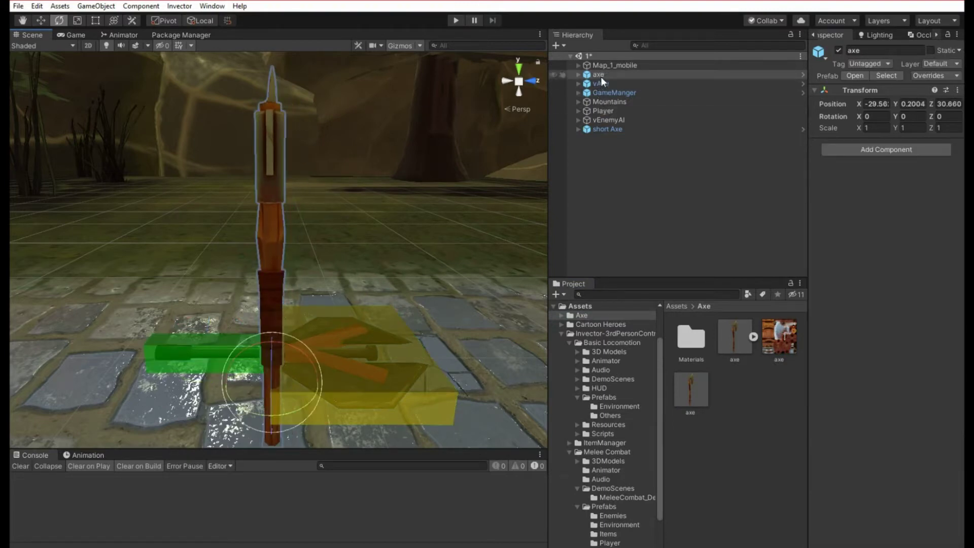
alt+drag(264, 228, 500, 201)
click(886, 117)
text(90)
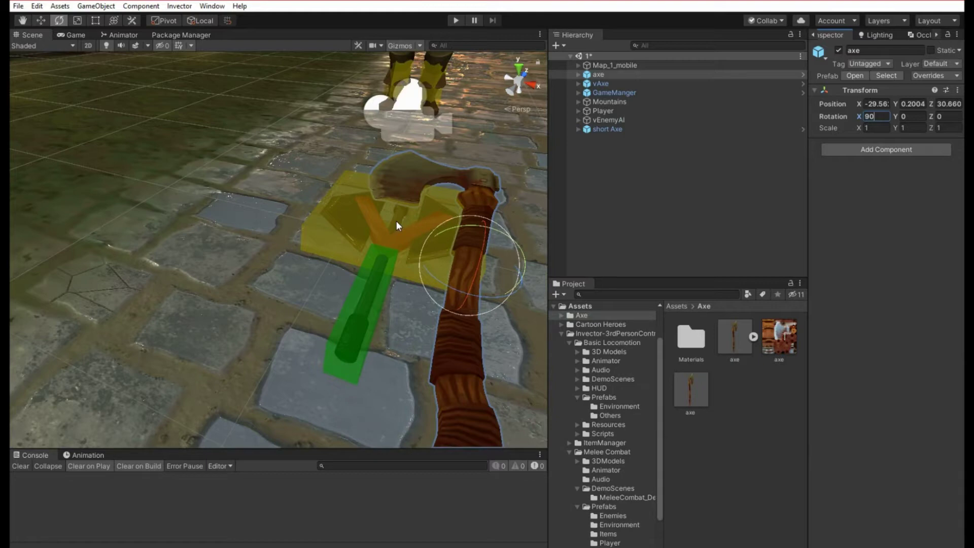
- Move the axe over vAxe, to a position of about X -29.8, Y 0.142, Z 30.695
click(41, 21)
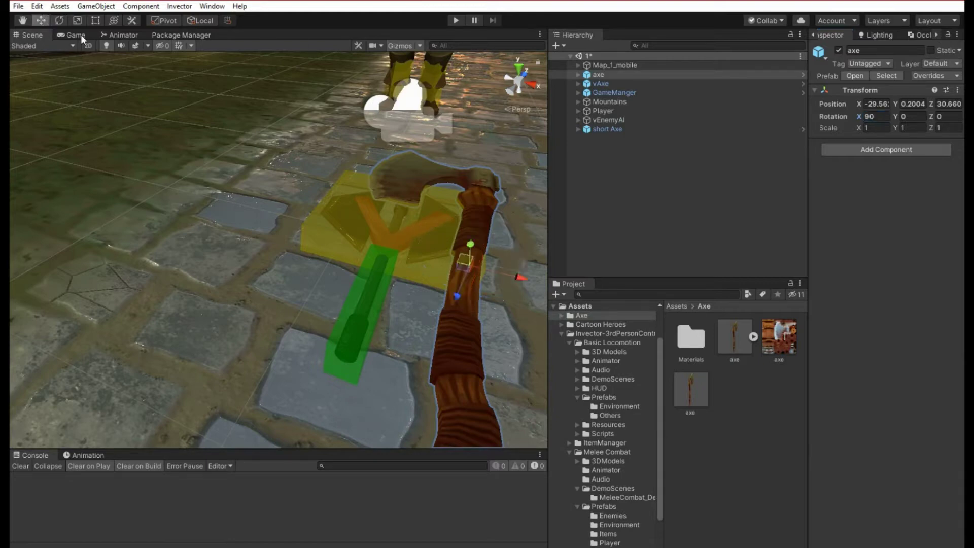
drag(462, 269, 383, 247)
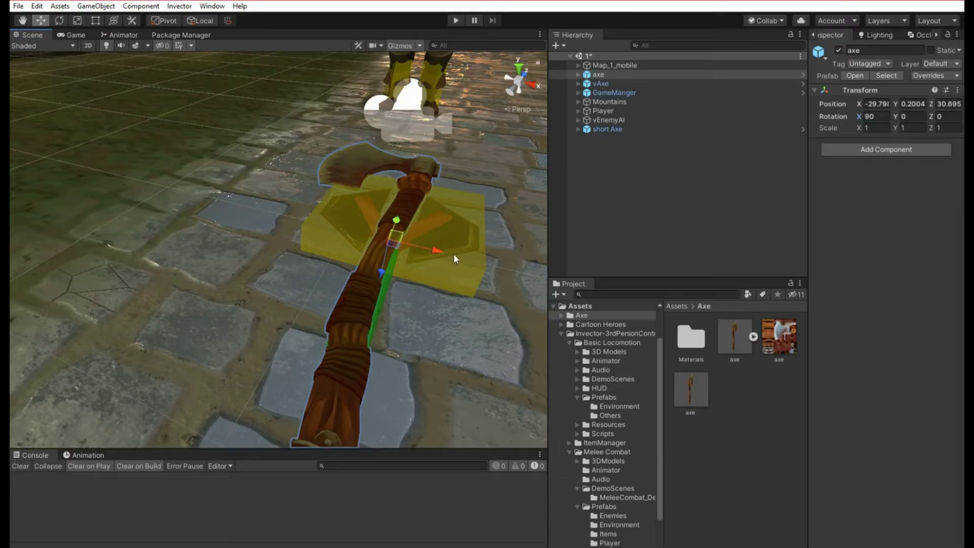
scroll(454, 253, down, 3)
middle_drag(441, 265, 474, 200)
alt+drag(474, 200, 453, 240)
scroll(453, 240, up, 5)
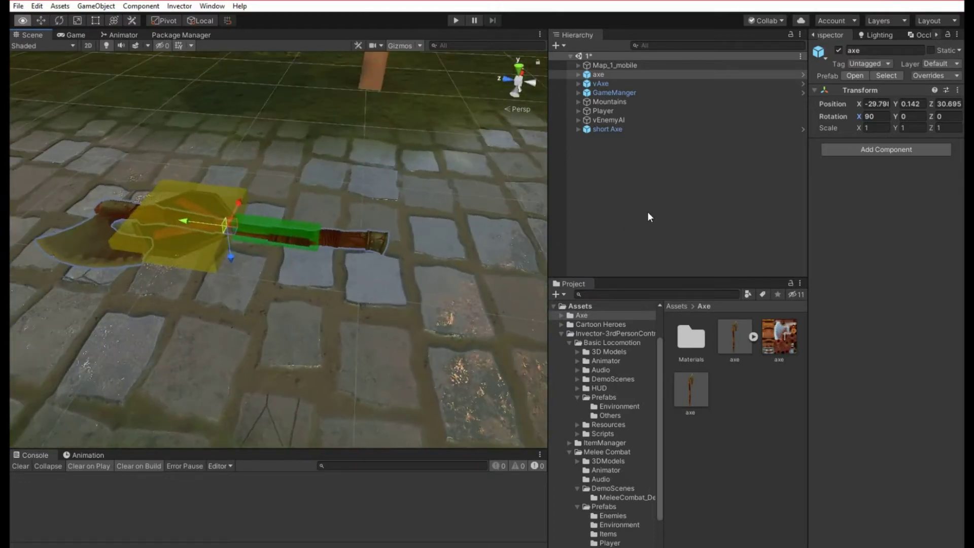
- Set the axe's scale to 0.5 on X, Y and Z
click(884, 130)
text(0.5)
click(924, 128)
text(0.5)
click(949, 128)
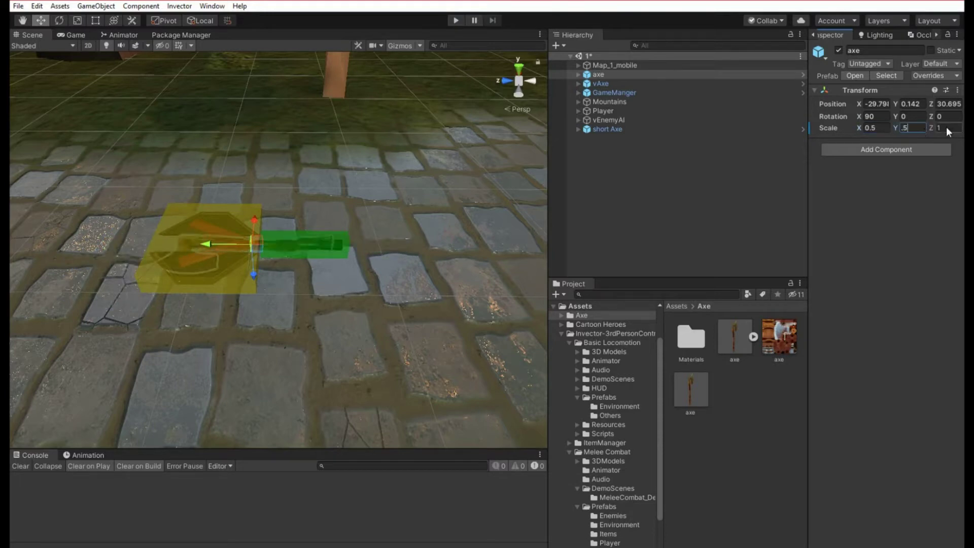
key(BackSpace)
text(.5)
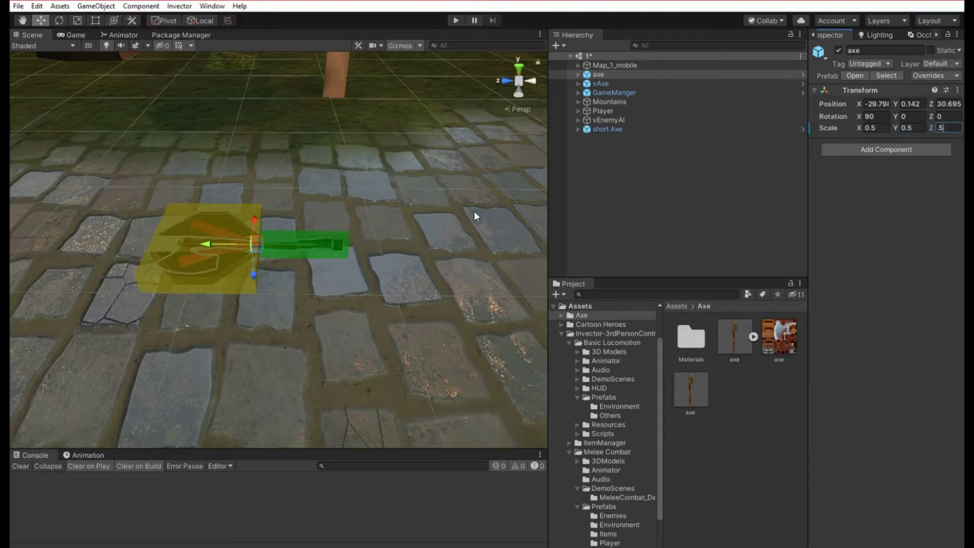
alt+drag(474, 212, 454, 303)
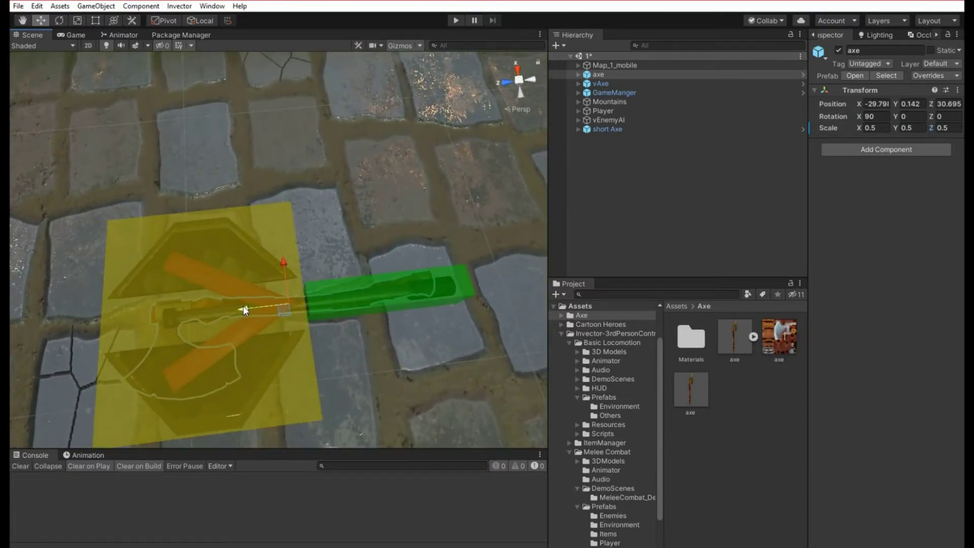
- Set the axe's scale to 0.7 on X, Y and Z
scroll(243, 305, down, 4)
click(881, 129)
text(7)
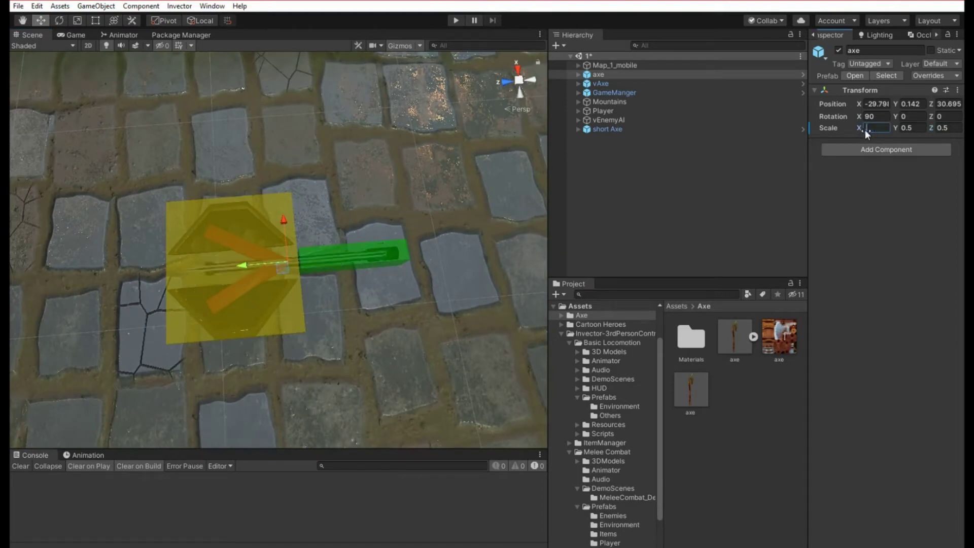
click(897, 129)
text(0.7)
key(Tab)
text(.7)
key(Return)
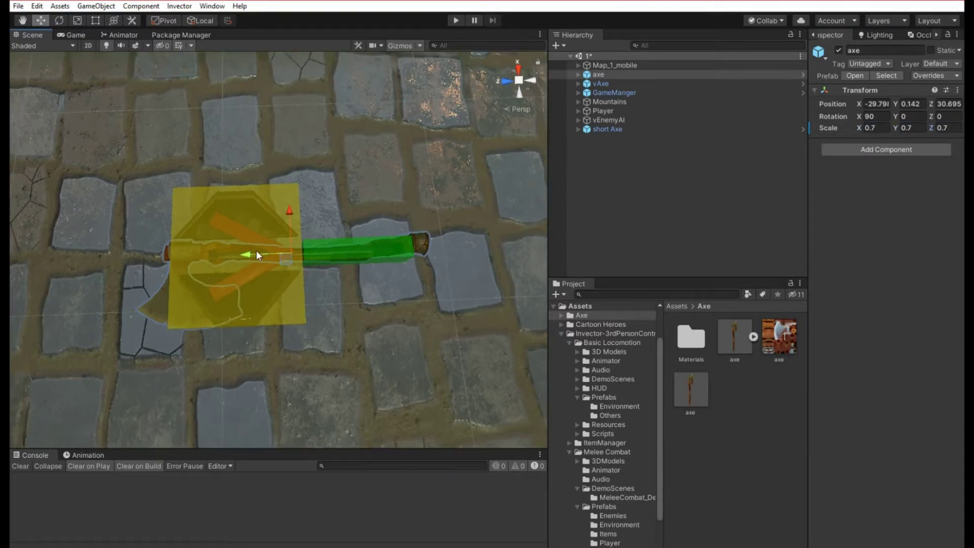
- Shift the axe along its handle to a Z position of about 30.62 and check its alignment with the vAxe hitboxes
drag(252, 254, 267, 255)
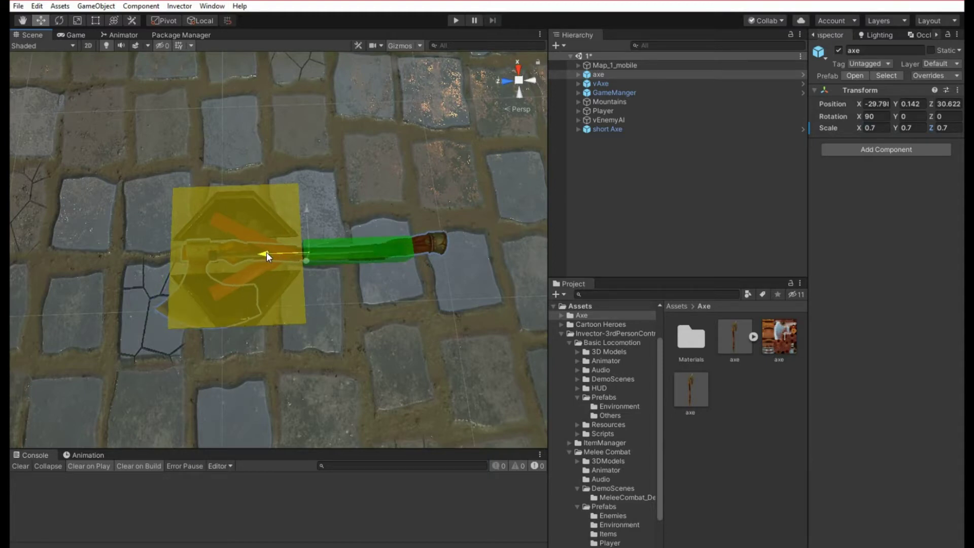
scroll(266, 252, up, 5)
alt+drag(266, 251, 360, 22)
alt+drag(276, 227, 338, 220)
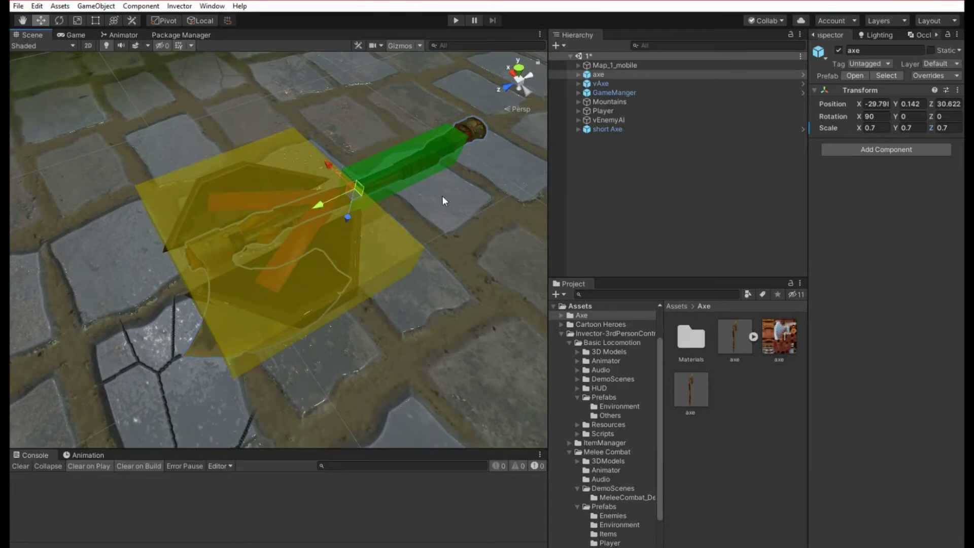
- Unpack the axe prefab instance and move its child axe mesh into the Components object of vAxe
click(578, 83)
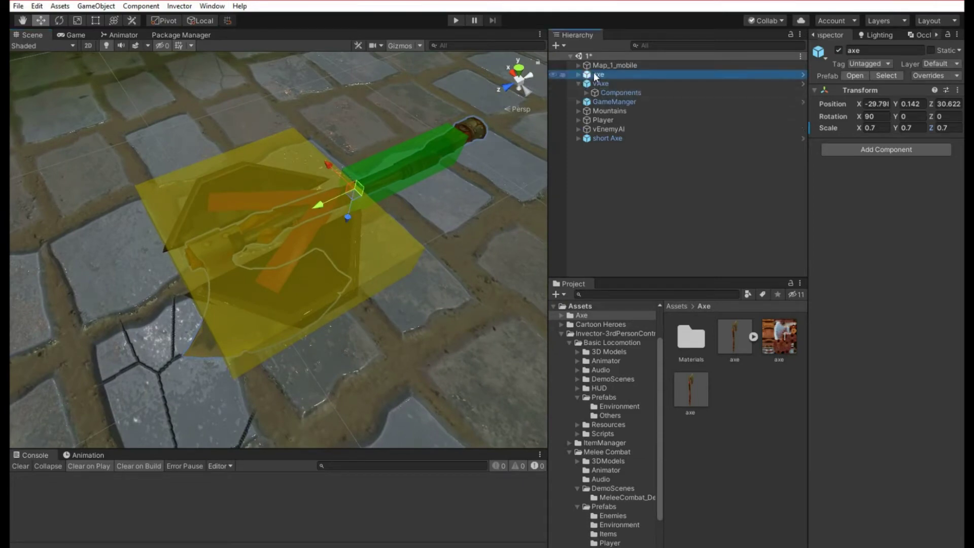
click(578, 74)
click(600, 83)
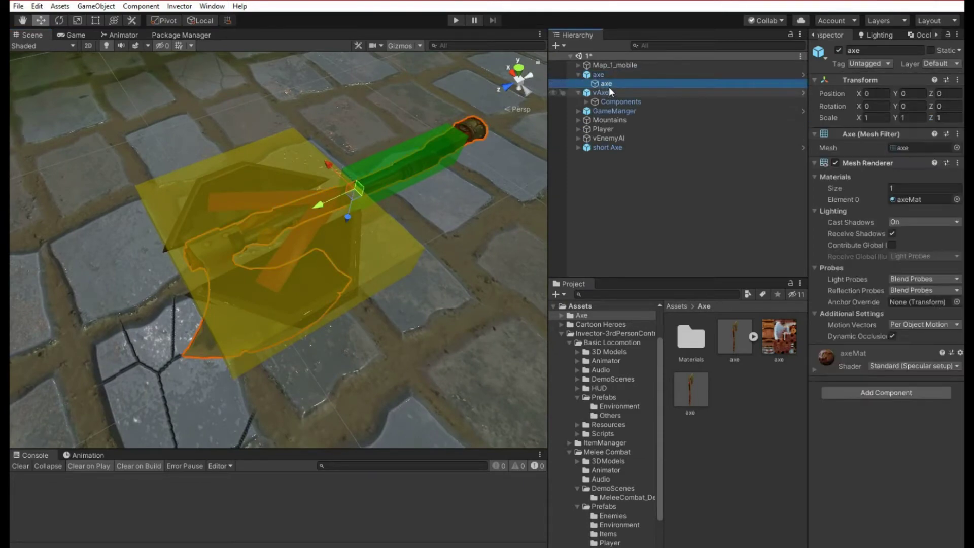
right_click(599, 75)
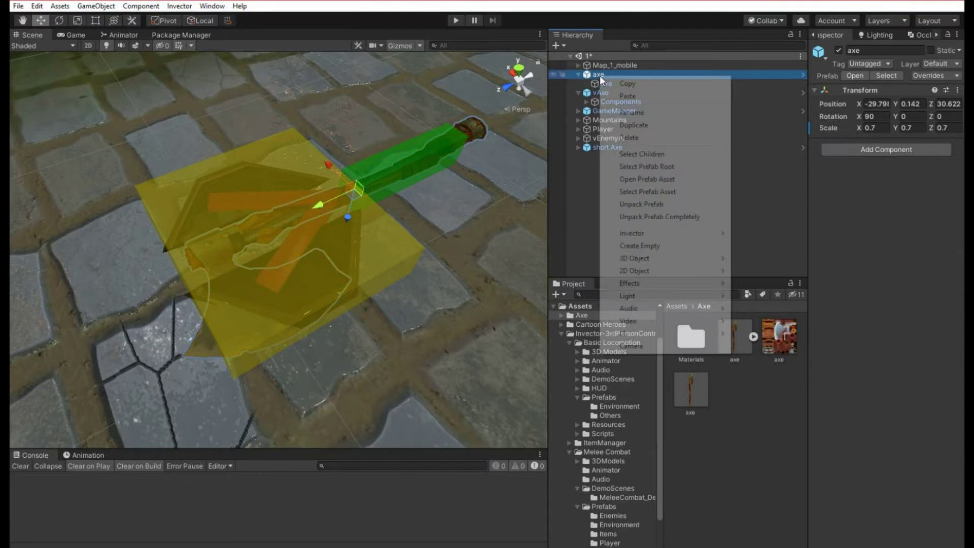
click(640, 205)
drag(603, 83, 611, 102)
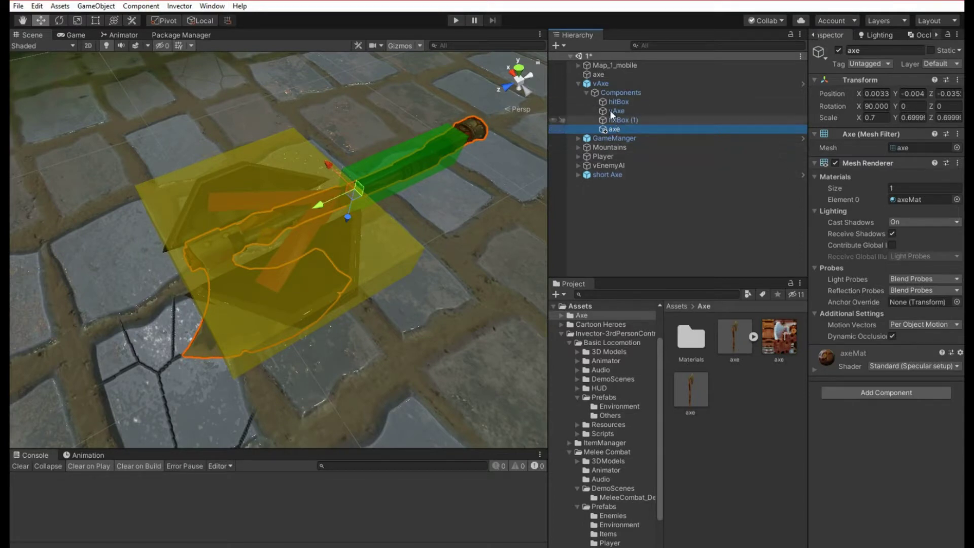
- Unpack the vAxe prefab instance and rename it vShortAxe
right_click(601, 83)
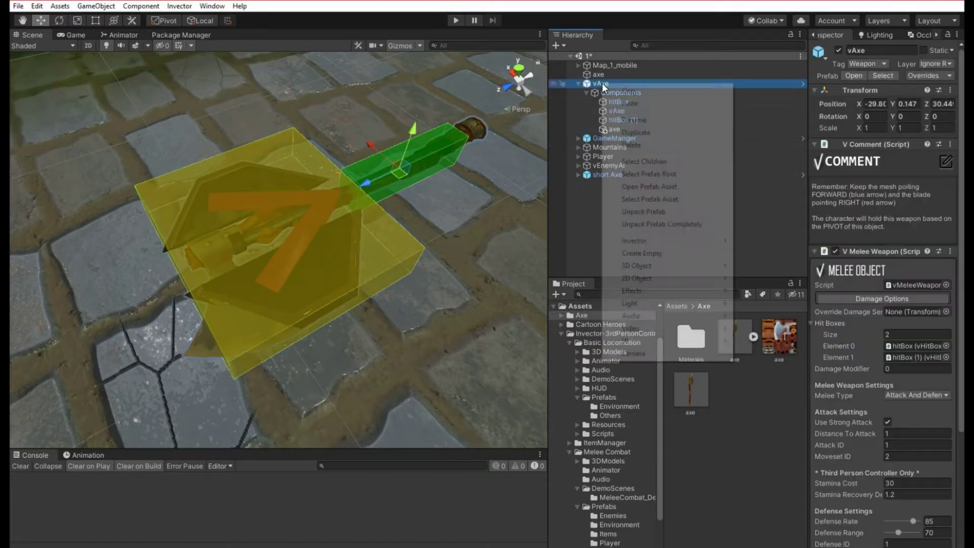
click(642, 212)
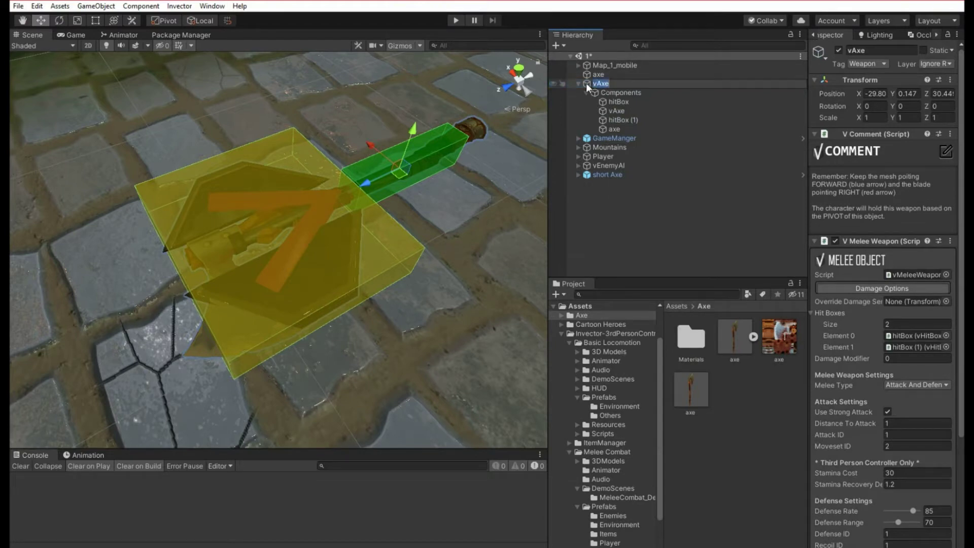
text(S)
text(Sh)
text(or)
text(tAxe)
key(Return)
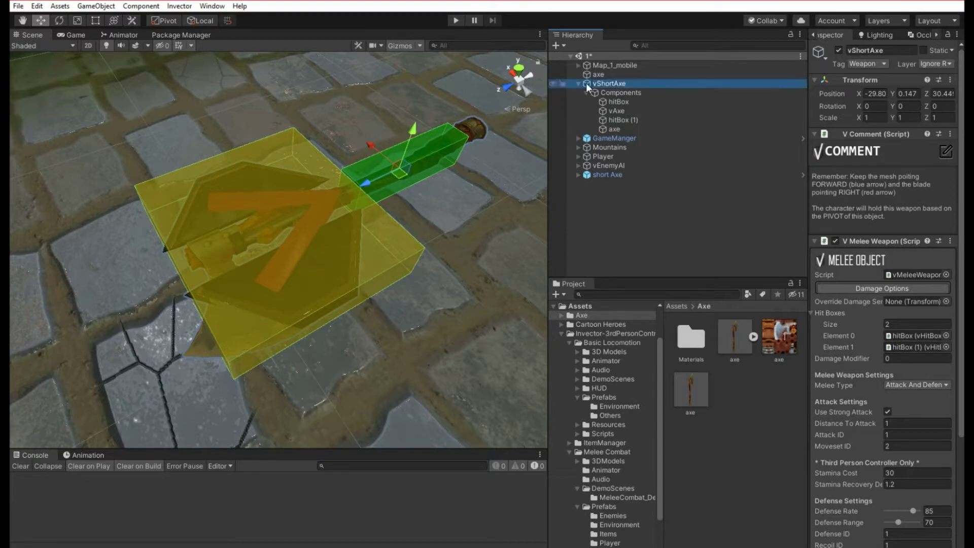
- Reshape the box collider of hitBox (1) around the axe head to a Z size of about 0.67 and a Z center of about 0.27
right_drag(345, 177, 253, 282)
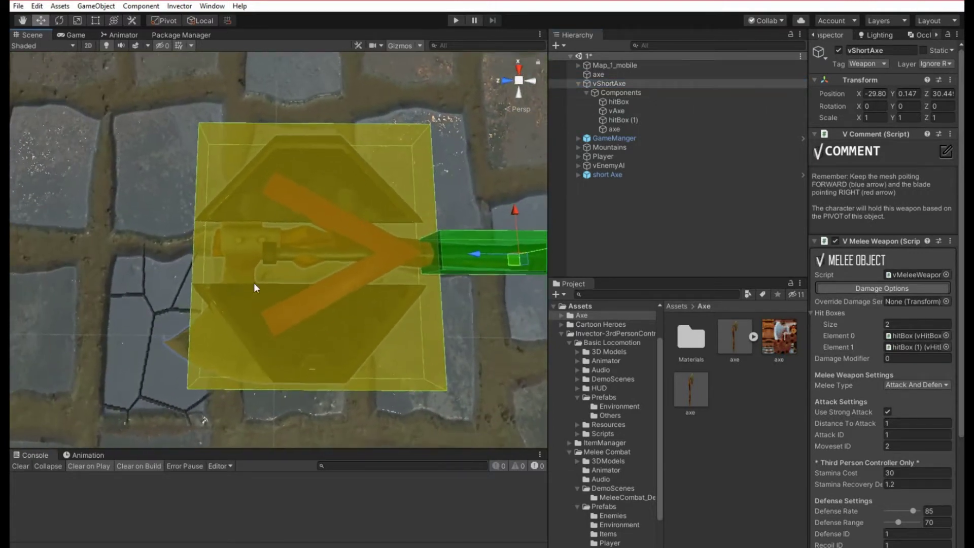
click(622, 120)
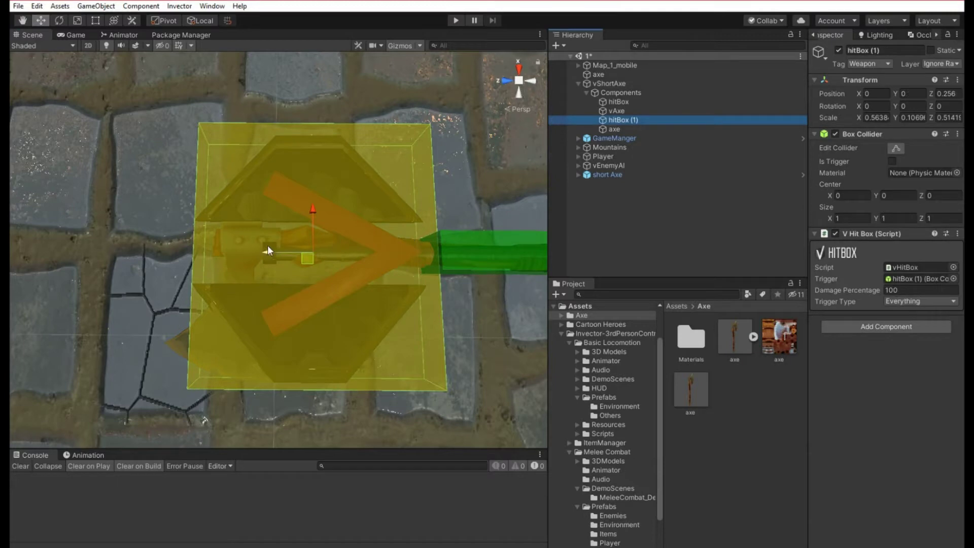
click(90, 23)
click(41, 19)
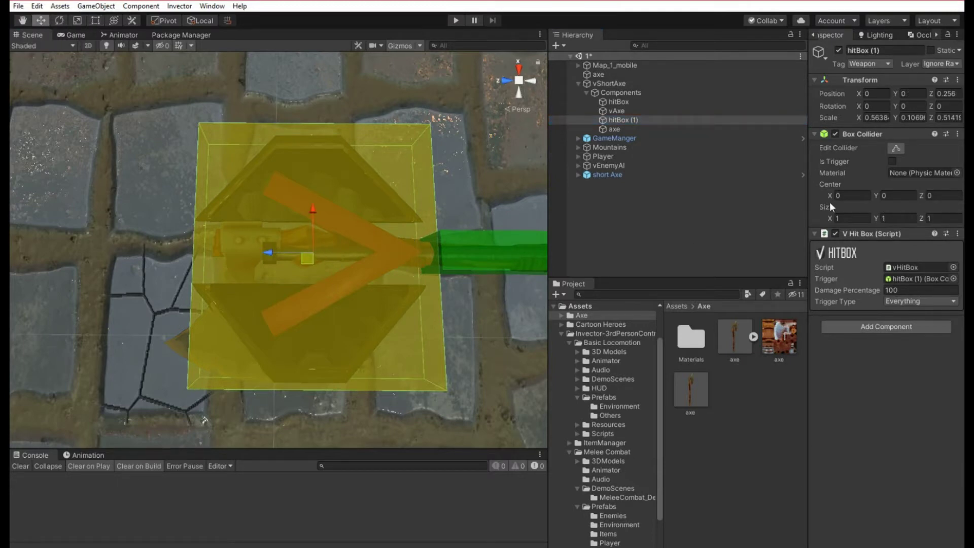
click(896, 148)
drag(213, 260, 178, 252)
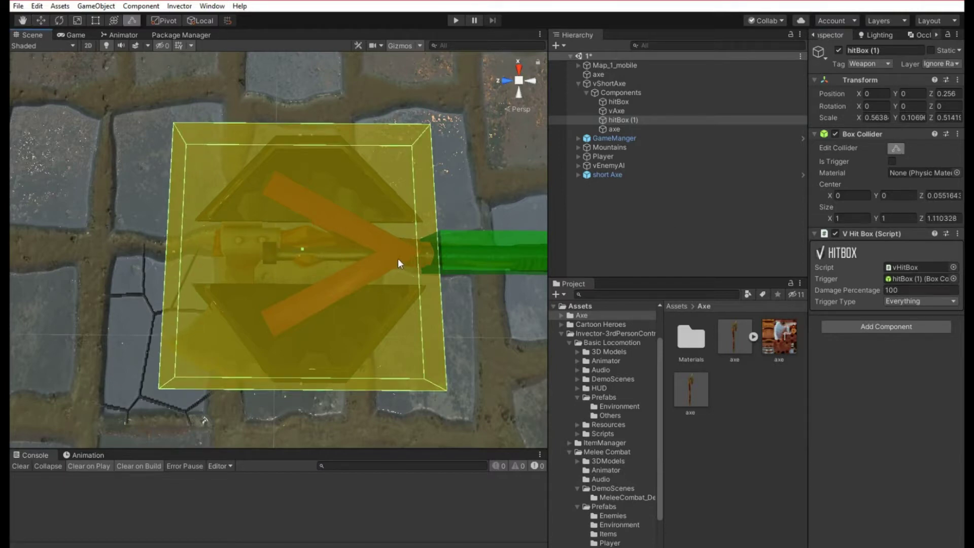
drag(427, 253, 331, 255)
- Deactivate the original vAxe mesh object inside Components so only the imported axe is shown
click(614, 110)
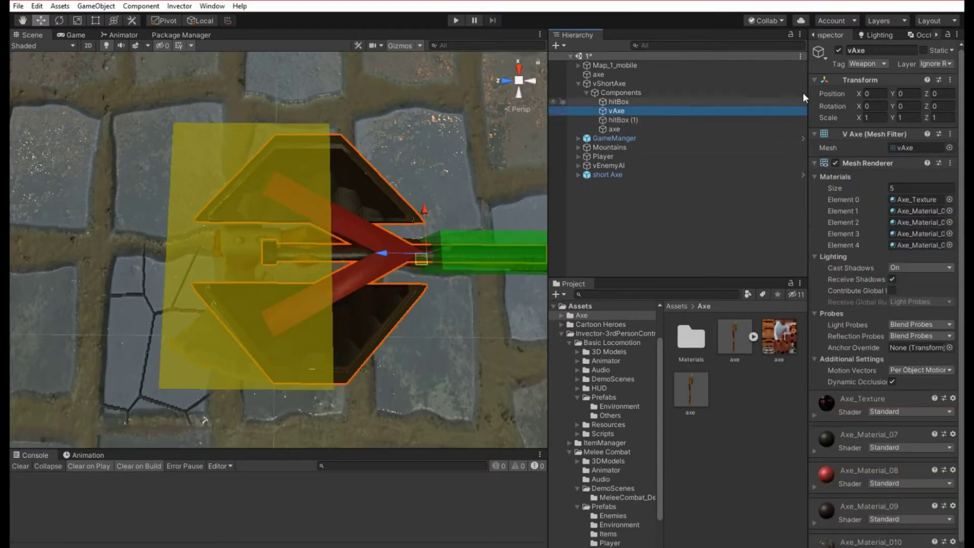
click(839, 51)
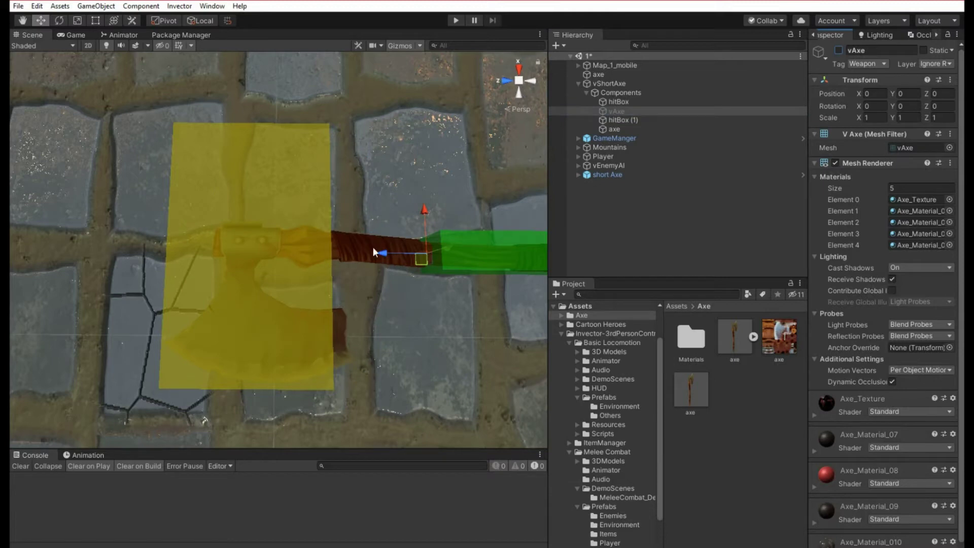
click(612, 128)
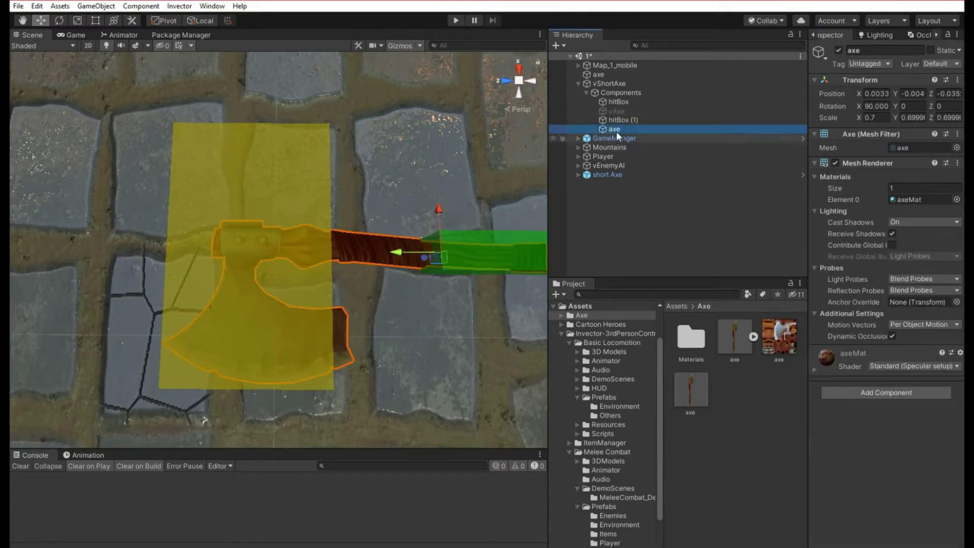
- Refine the collider of hitBox (1) by extending it over the blade's rear corner and trimming the empty area opposite the blade
click(616, 103)
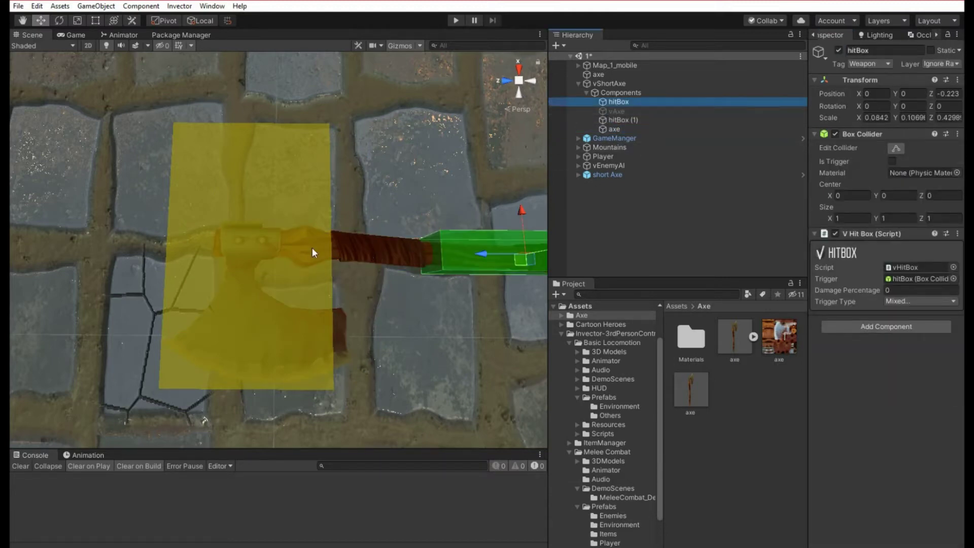
click(896, 148)
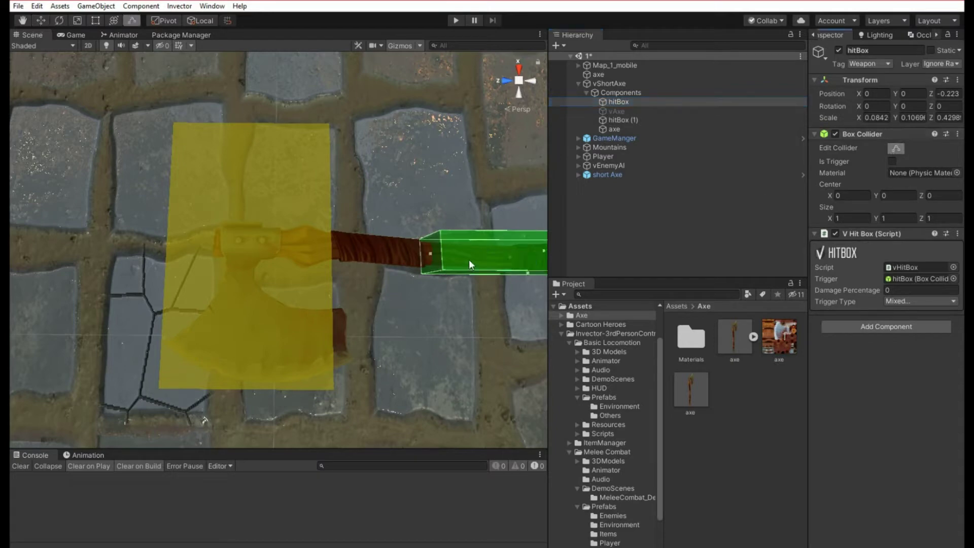
click(616, 120)
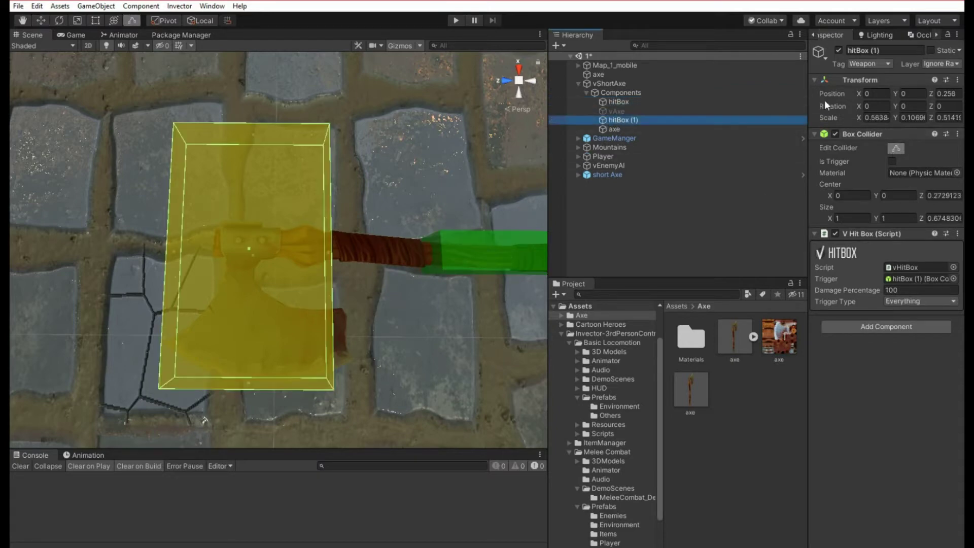
click(895, 149)
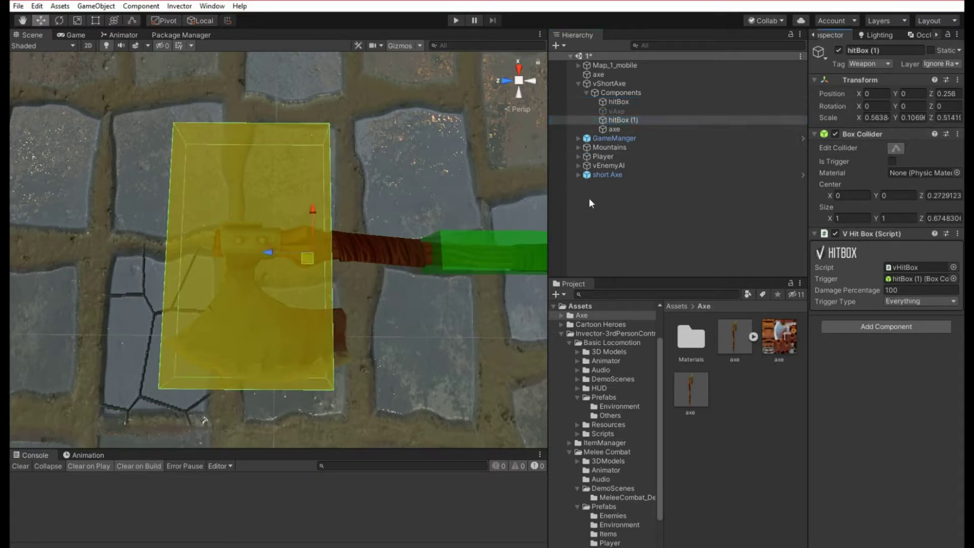
click(895, 148)
drag(329, 253, 351, 250)
drag(264, 137, 265, 213)
- Stretch the hitBox collider along the handle from the axe head to near the pommel, to a Z size of about 1.63
right_drag(480, 246, 374, 272)
click(387, 197)
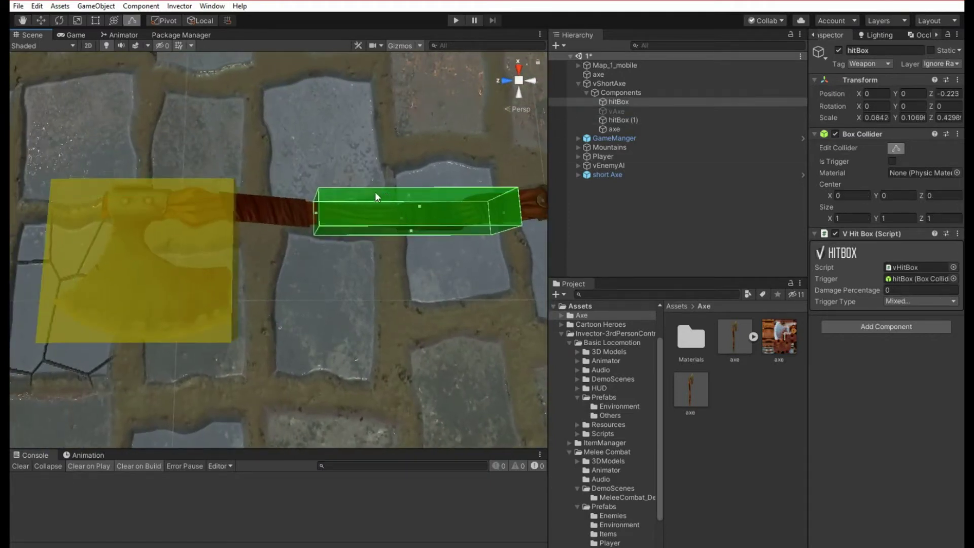
drag(320, 214, 238, 211)
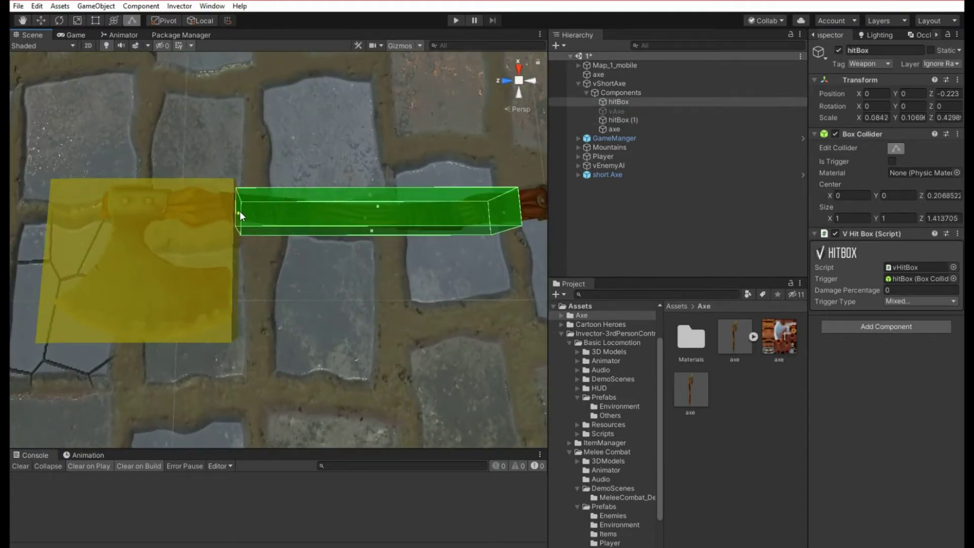
drag(522, 211, 543, 211)
middle_drag(543, 211, 309, 267)
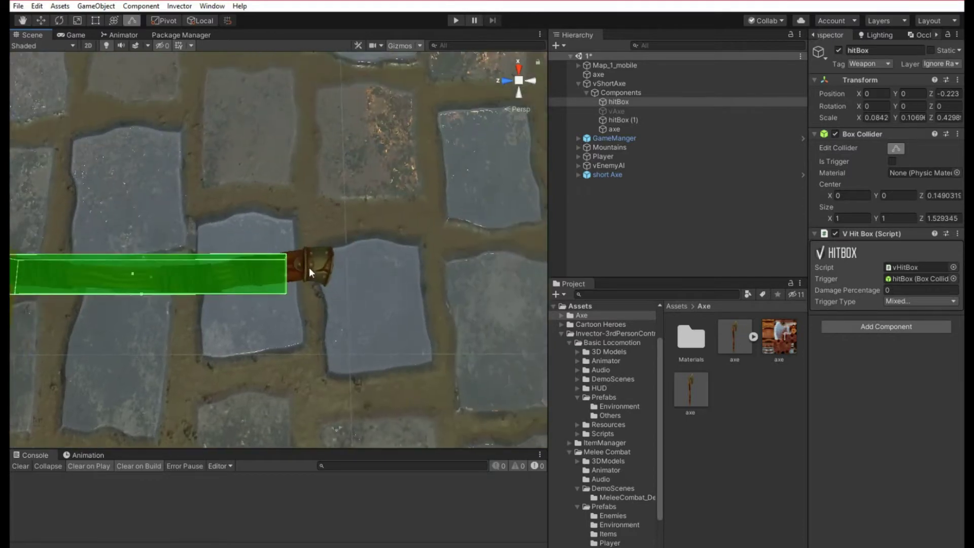
drag(285, 275, 305, 276)
middle_drag(305, 276, 538, 245)
scroll(403, 261, down, 3)
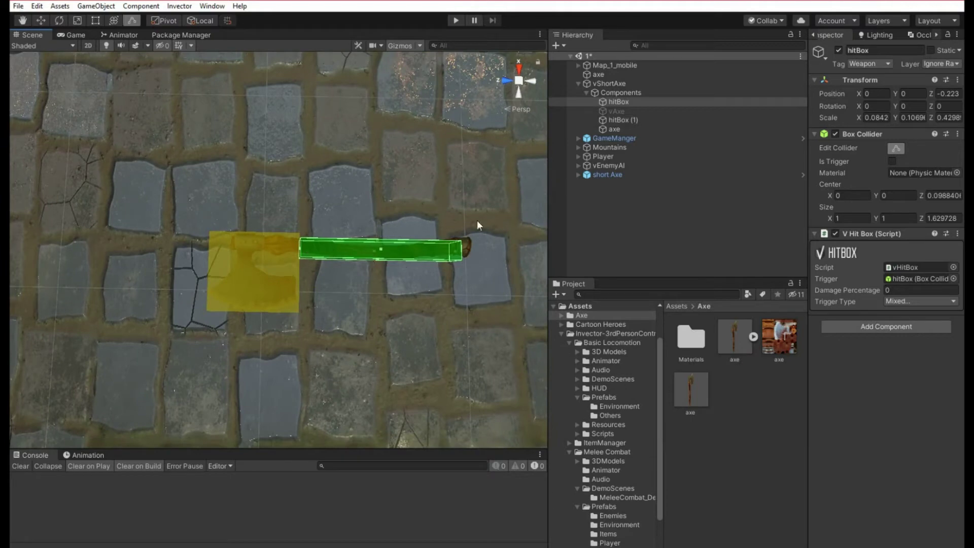
- Save vShortAxe as a prefab in the Weapons folder of the Melee Combat prefabs
click(605, 92)
click(587, 93)
click(586, 83)
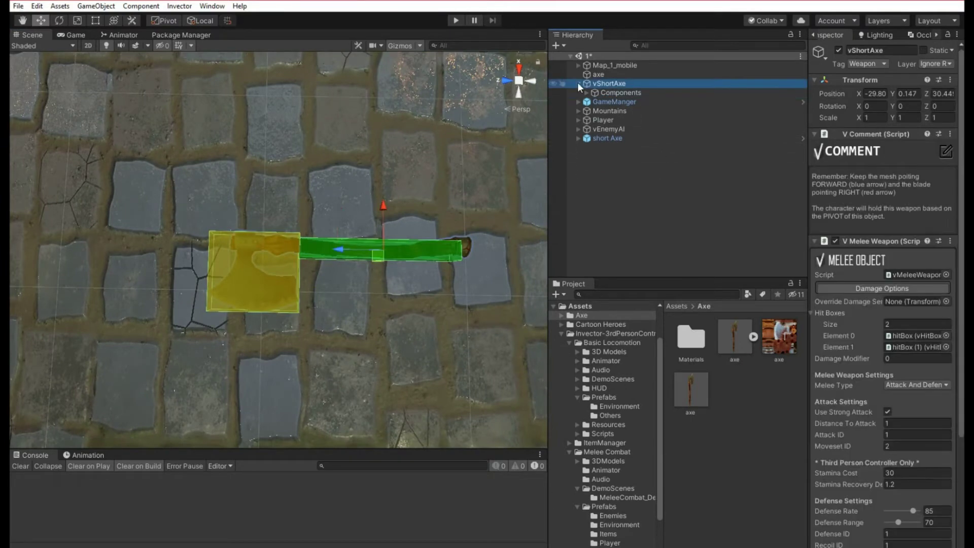
click(578, 83)
scroll(609, 517, down, 3)
click(613, 528)
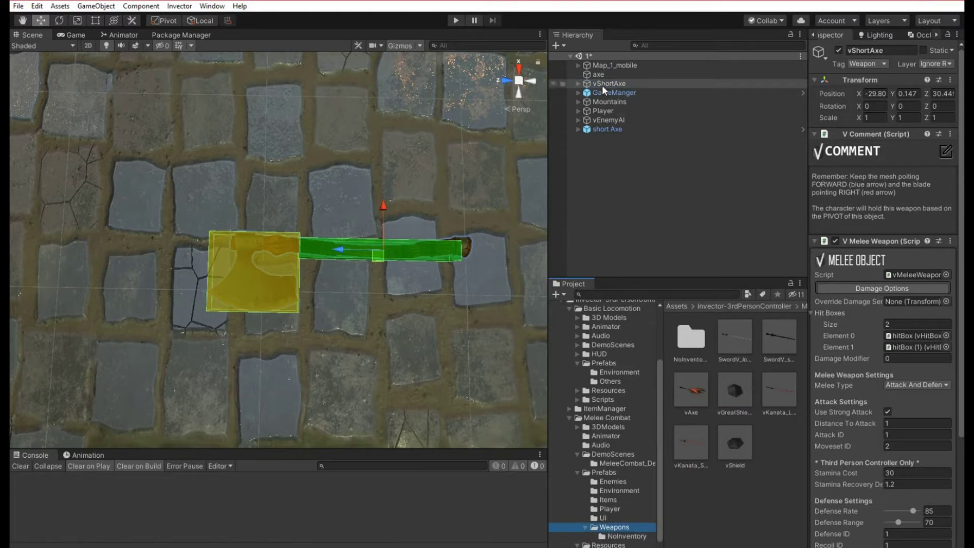
drag(758, 405, 778, 456)
- Review the vShortAxe melee weapon components and the Inventory_Melee prefab in the ItemManager's Prefabs folder
scroll(900, 392, down, 3)
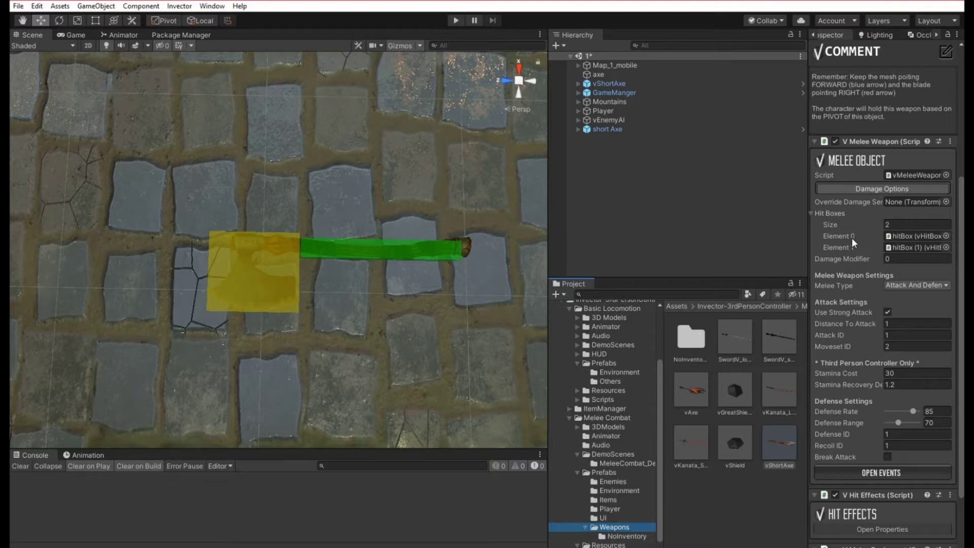
scroll(900, 278, down, 4)
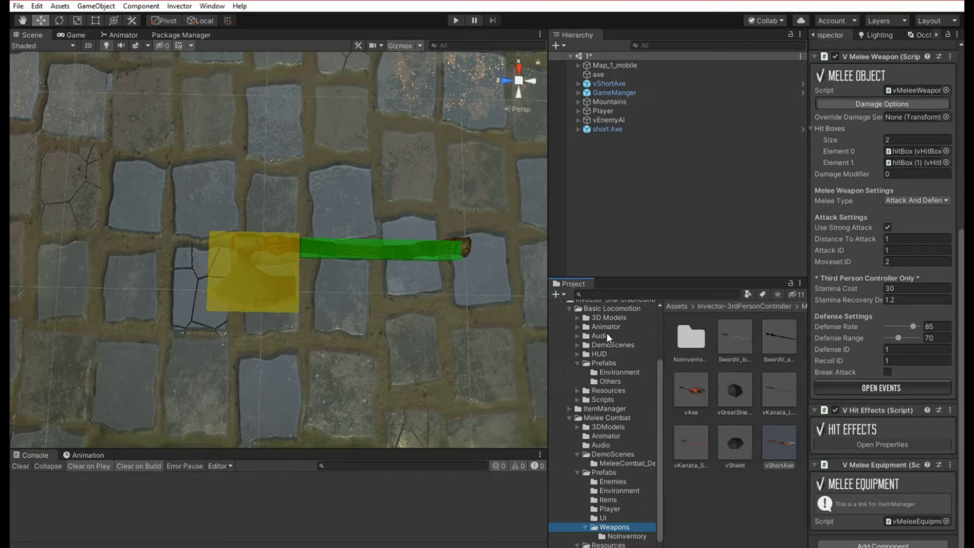
click(594, 408)
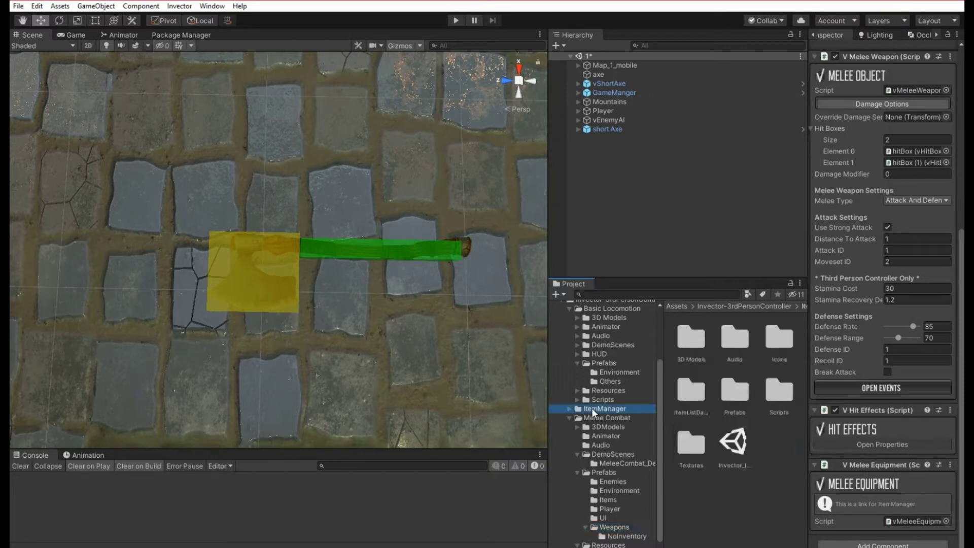
double_click(730, 393)
click(734, 339)
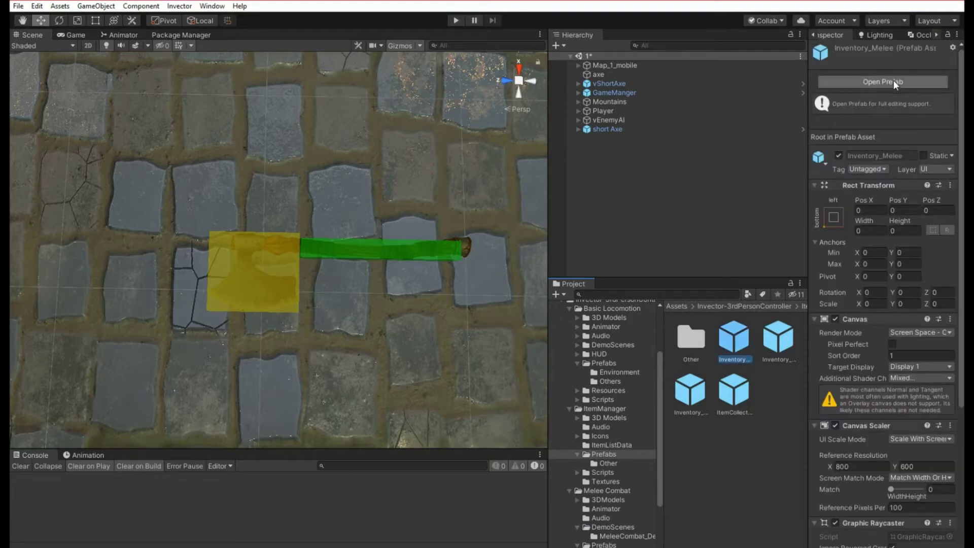
- Open the item list from the Item Manager component of the player's vMeleeController_Male B
click(600, 110)
click(578, 111)
click(604, 120)
scroll(894, 375, down, 10)
scroll(896, 381, down, 10)
click(866, 232)
scroll(325, 396, down, 3)
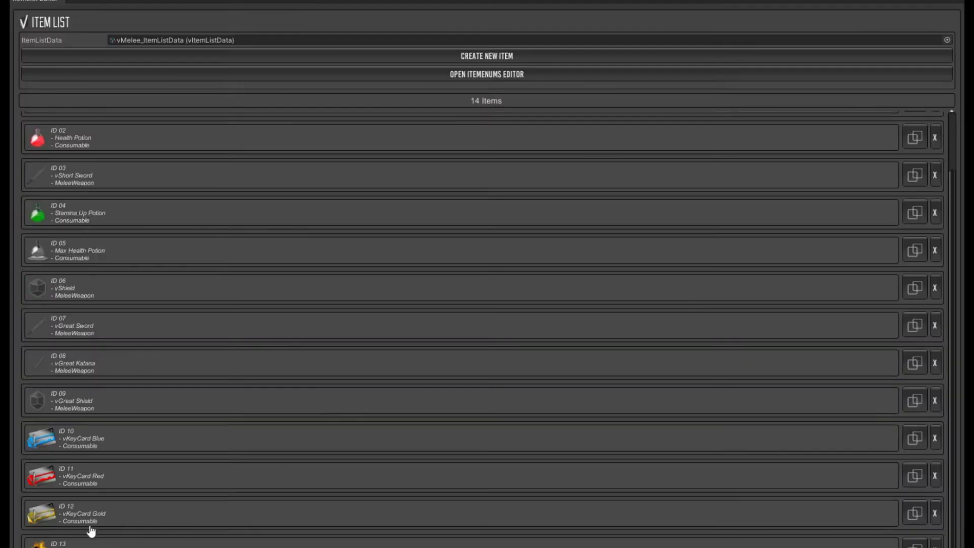
- Resize and reposition the item list window beside the project assets and delete the existing Short Axe item with ID 13
click(203, 542)
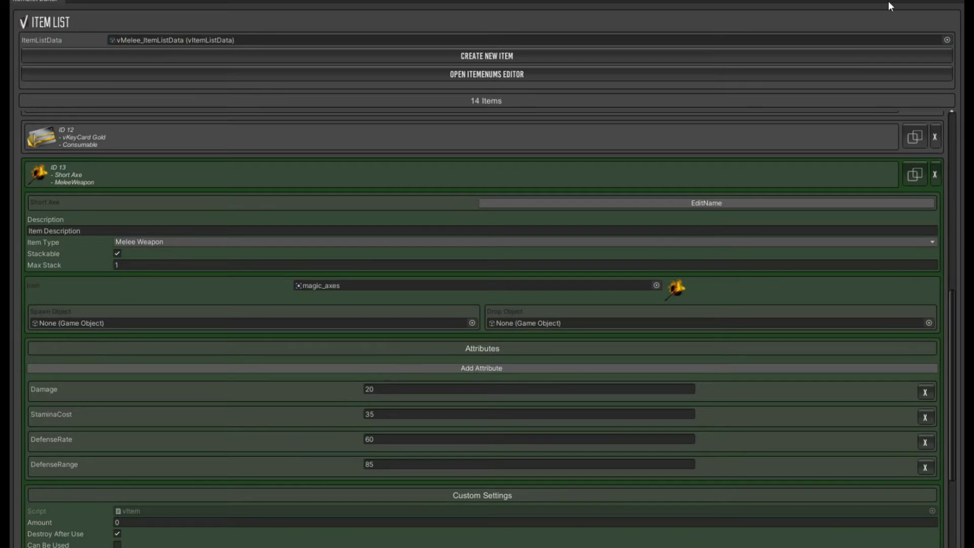
drag(909, 1, 839, 36)
drag(877, 76, 491, 92)
drag(384, 22, 477, 8)
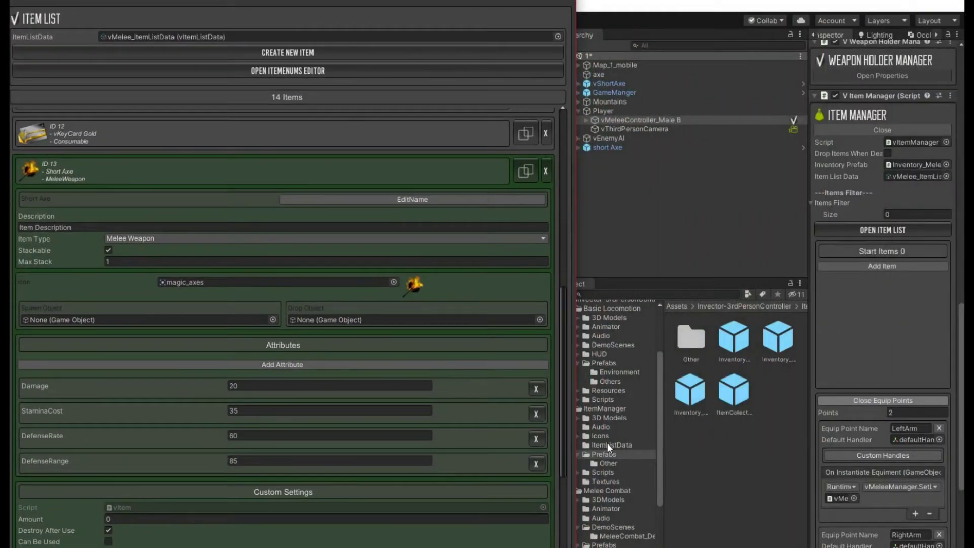
drag(283, 2, 297, 5)
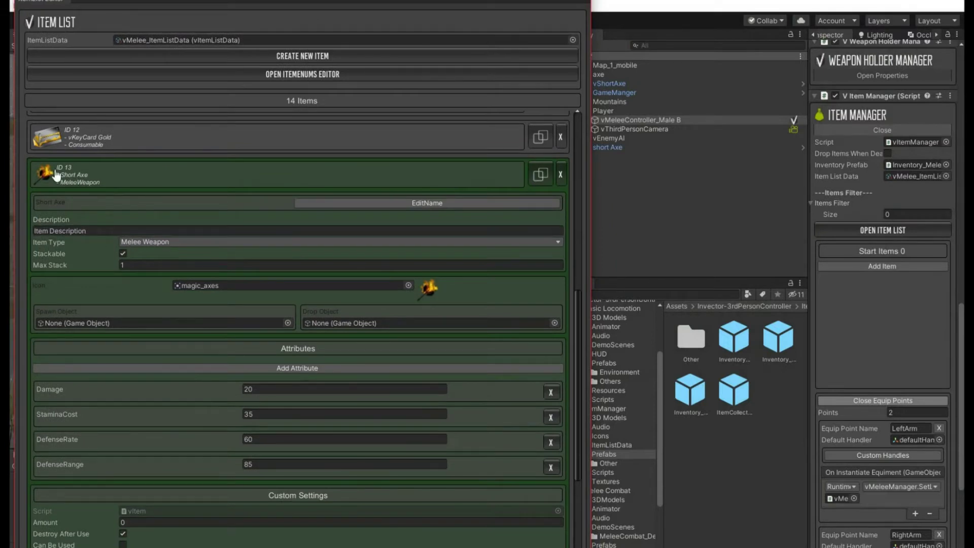
click(560, 174)
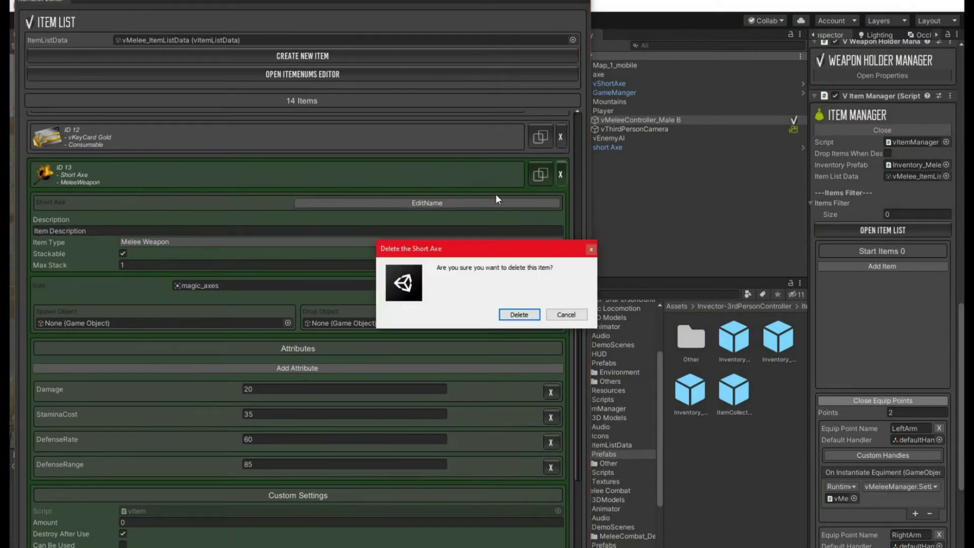
click(518, 315)
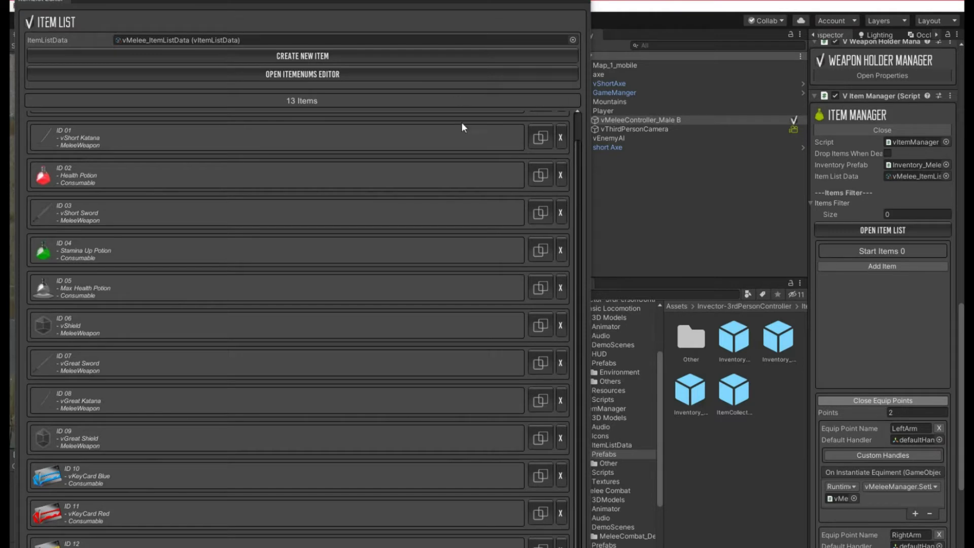
- Start a new item in the item list and name it Short Axe
scroll(504, 187, up, 1)
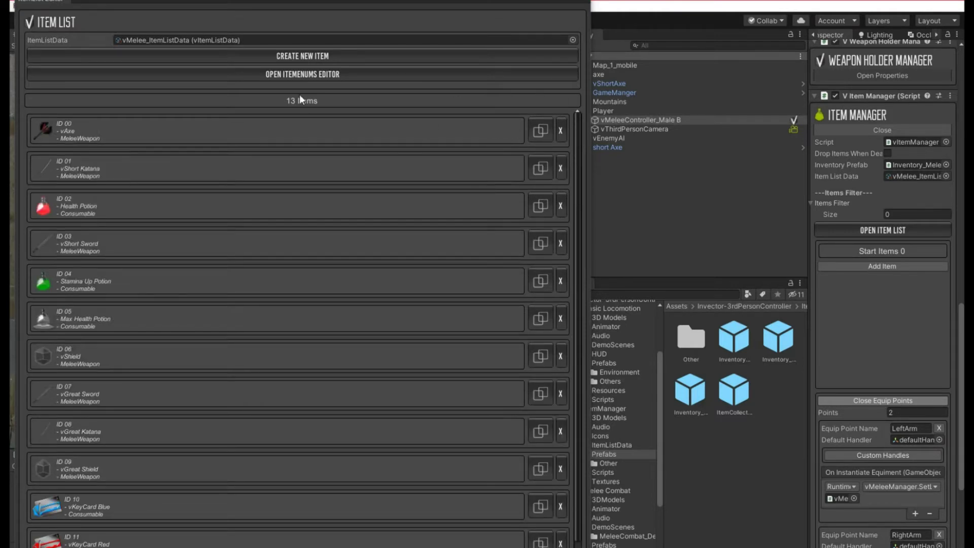
click(287, 53)
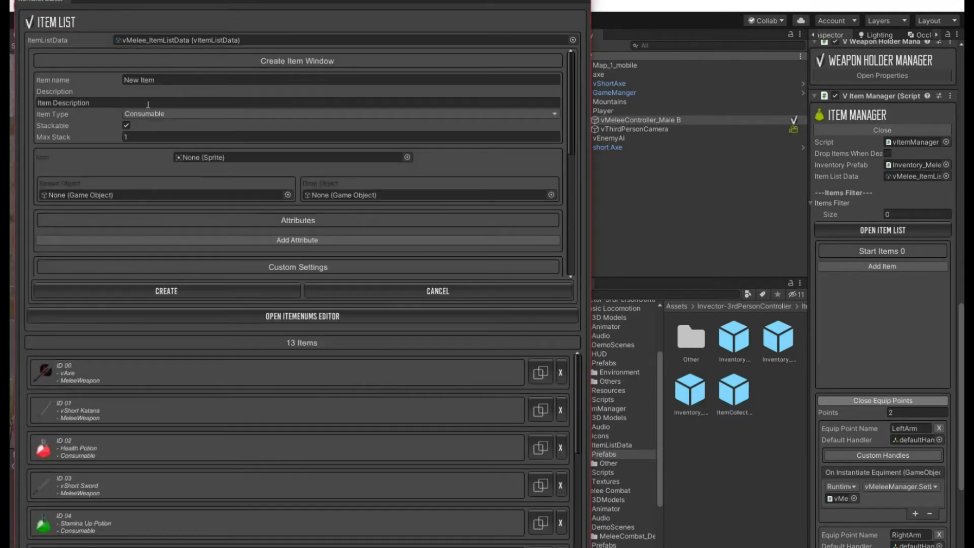
click(132, 81)
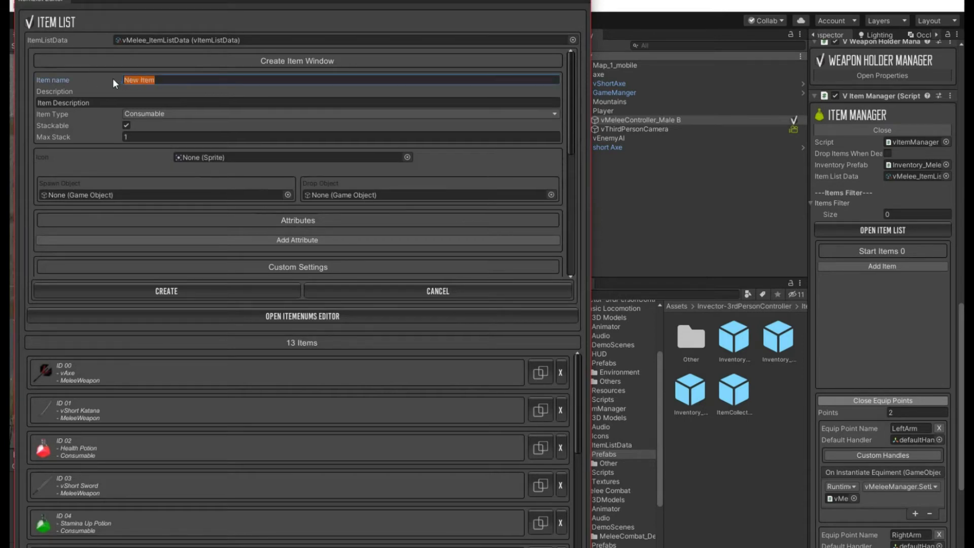
text(Short Axe)
- Set the new item's description to "Melee weapon" and its item type to Melee Weapon
click(76, 103)
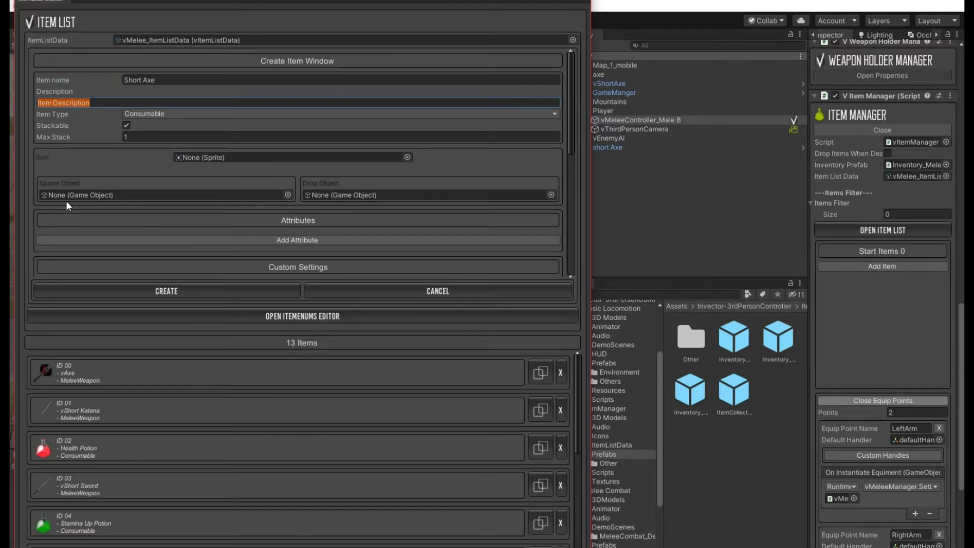
text(Meil)
key(BackSpace)
key(BackSpace)
text(ele)
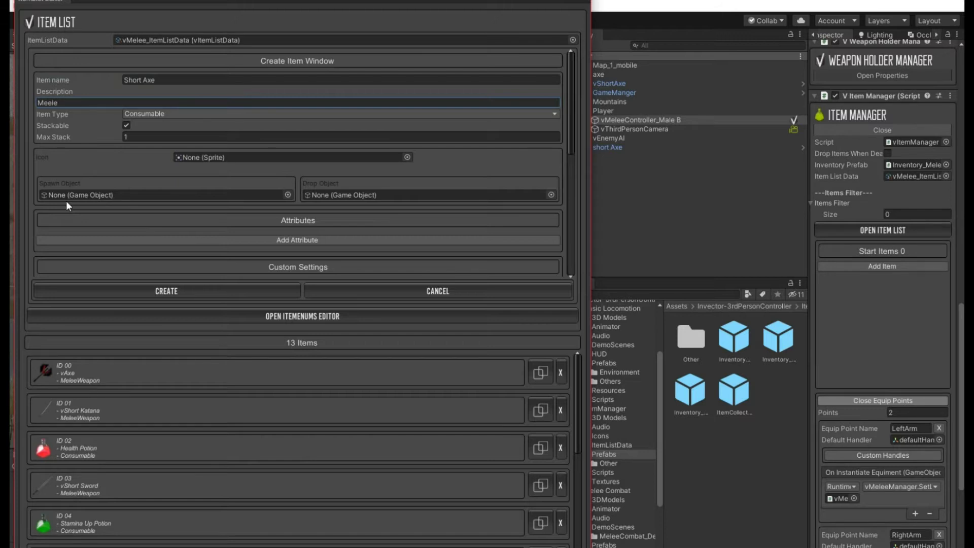
key(BackSpace)
key(BackSpace)
key(BackSpace)
key(BackSpace)
text(elee weapon)
click(148, 114)
click(161, 136)
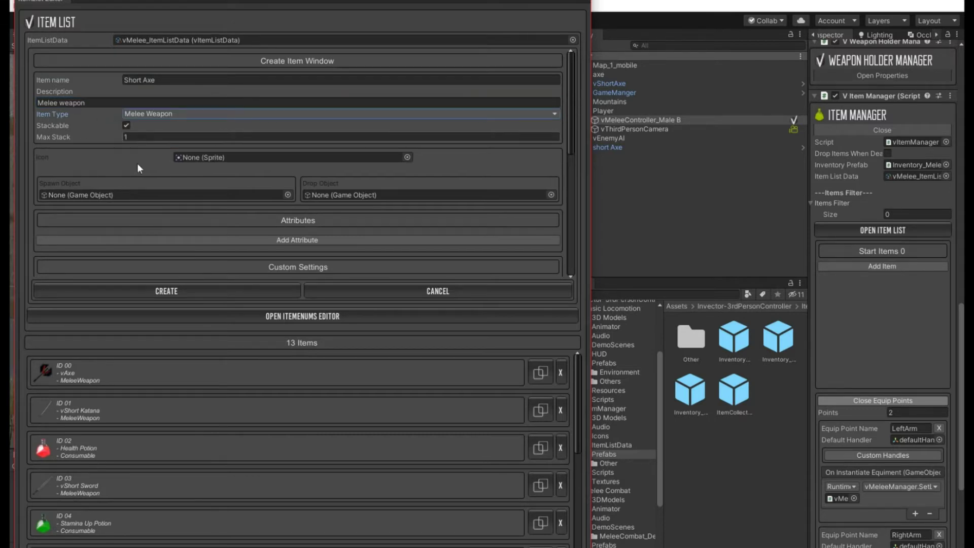
- Assign the magic_axes sprite as the Short Axe item's icon
click(407, 157)
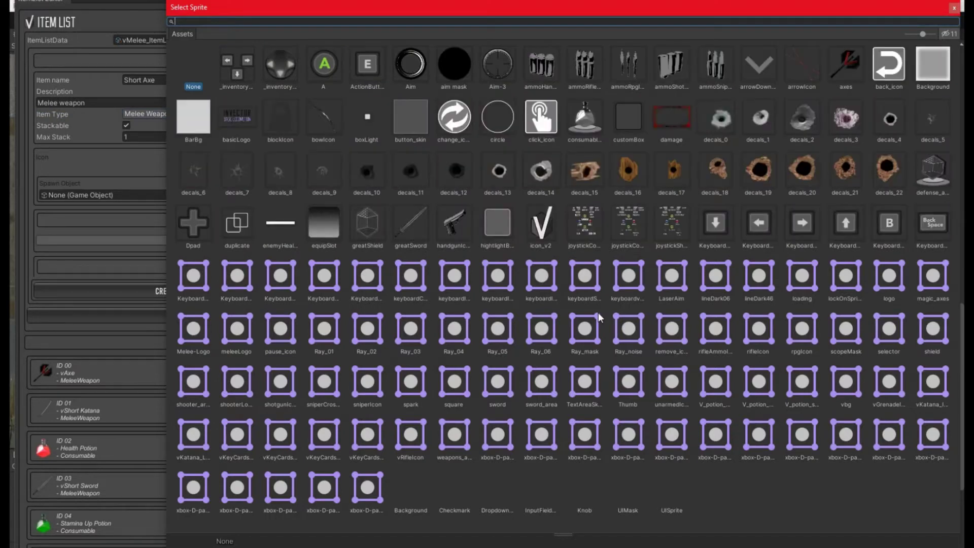
click(940, 288)
double_click(940, 288)
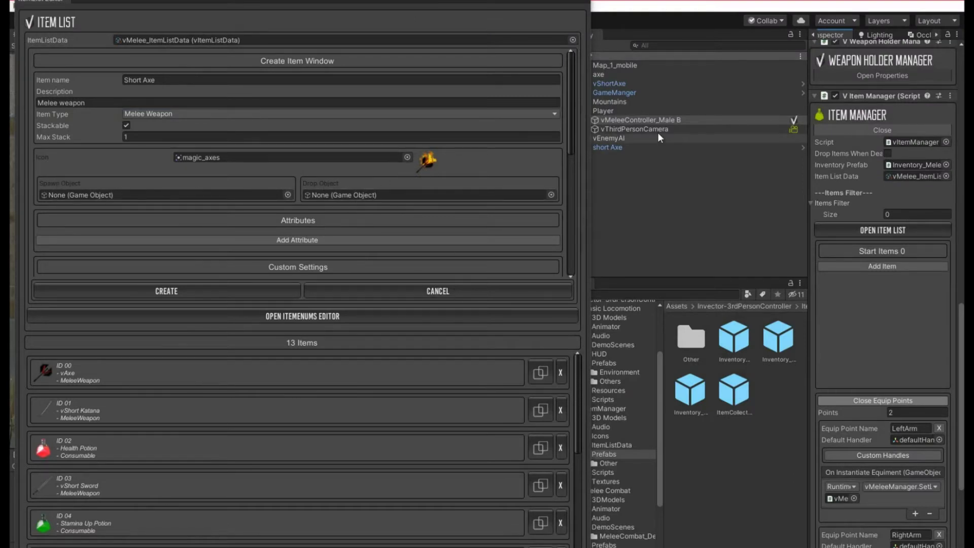
- Assign the vShortAxe prefab from the Melee Combat Weapons folder as both the item's Spawn Object and Drop Object
scroll(643, 435, down, 3)
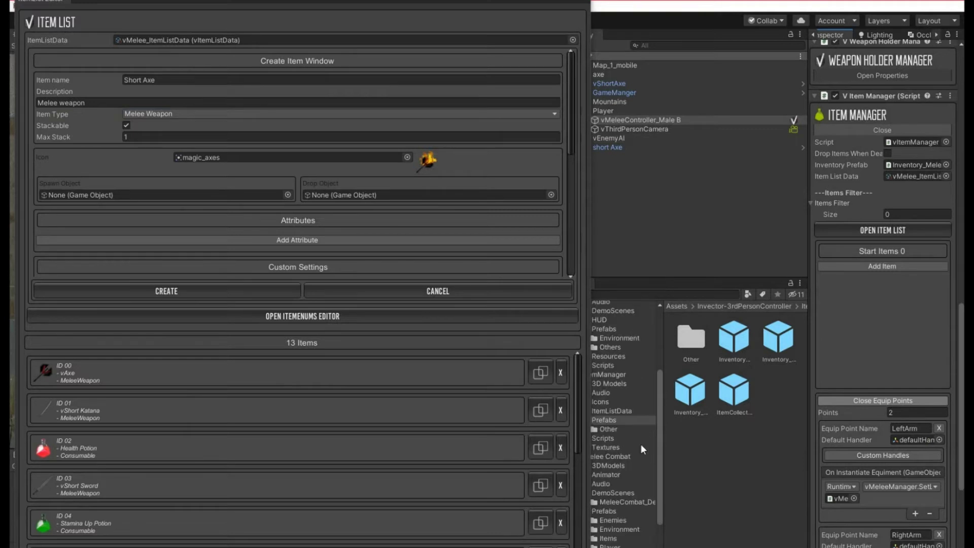
drag(661, 428, 692, 427)
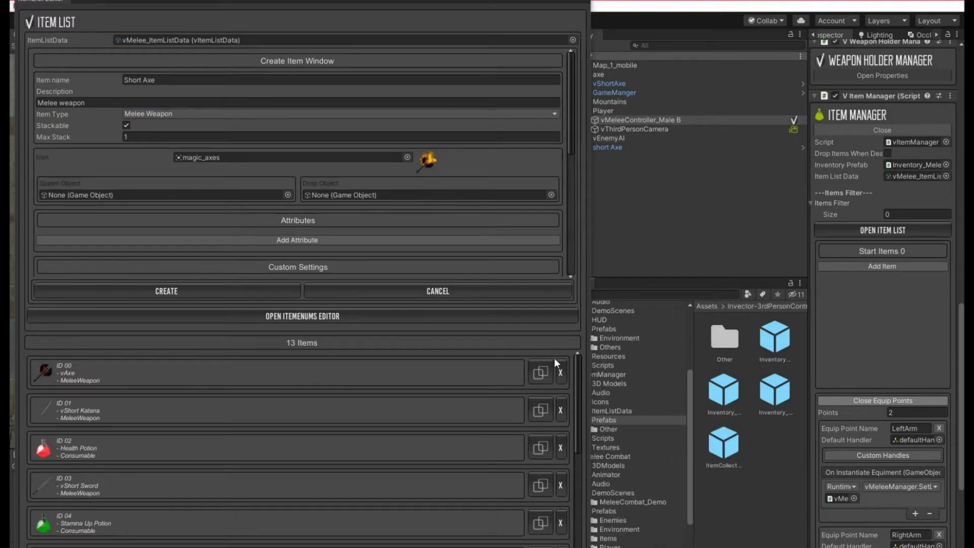
drag(587, 352, 536, 354)
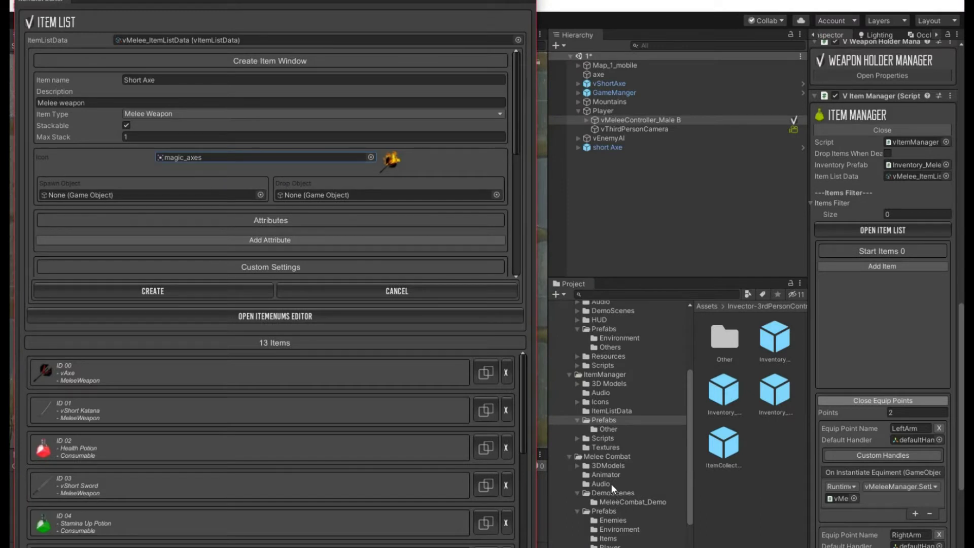
scroll(613, 480, down, 6)
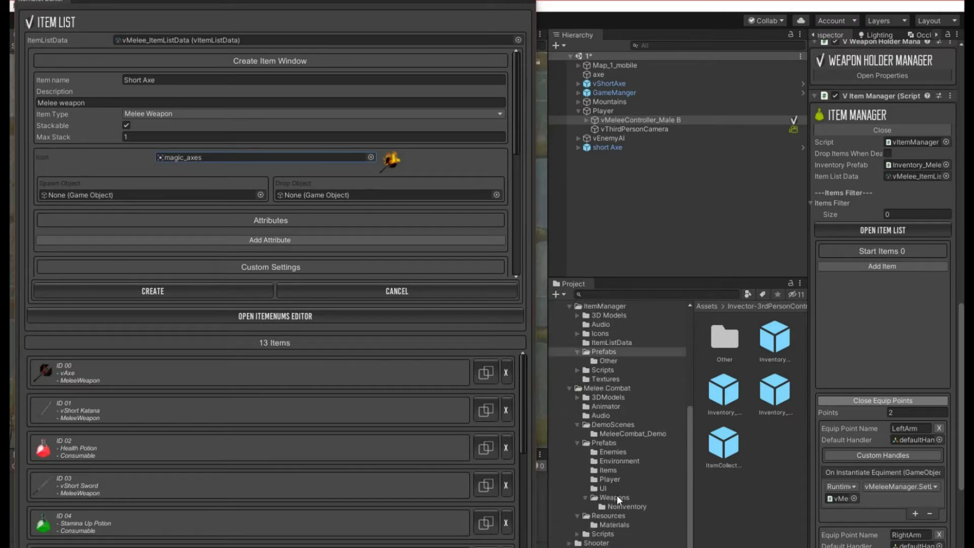
click(616, 497)
scroll(769, 483, down, 1)
drag(727, 522, 192, 195)
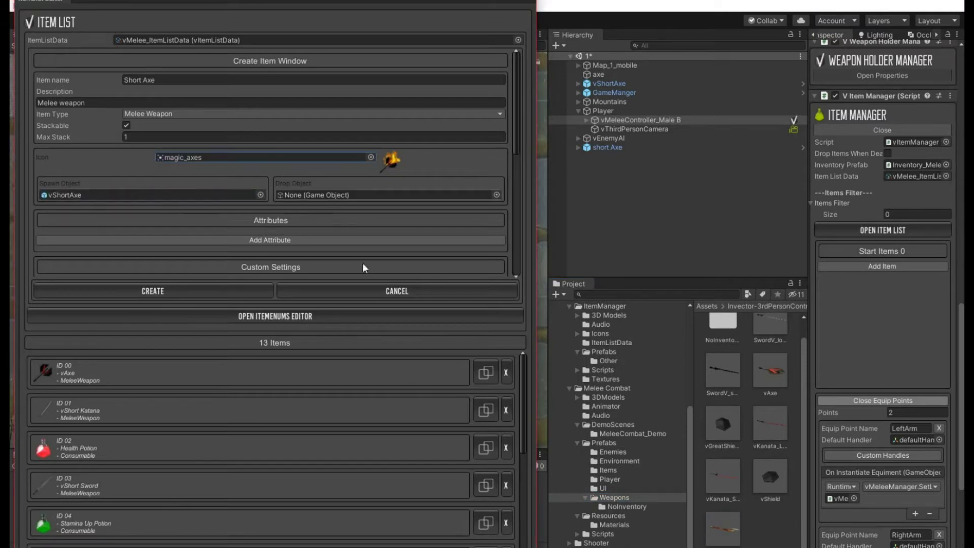
click(597, 446)
drag(597, 446, 332, 196)
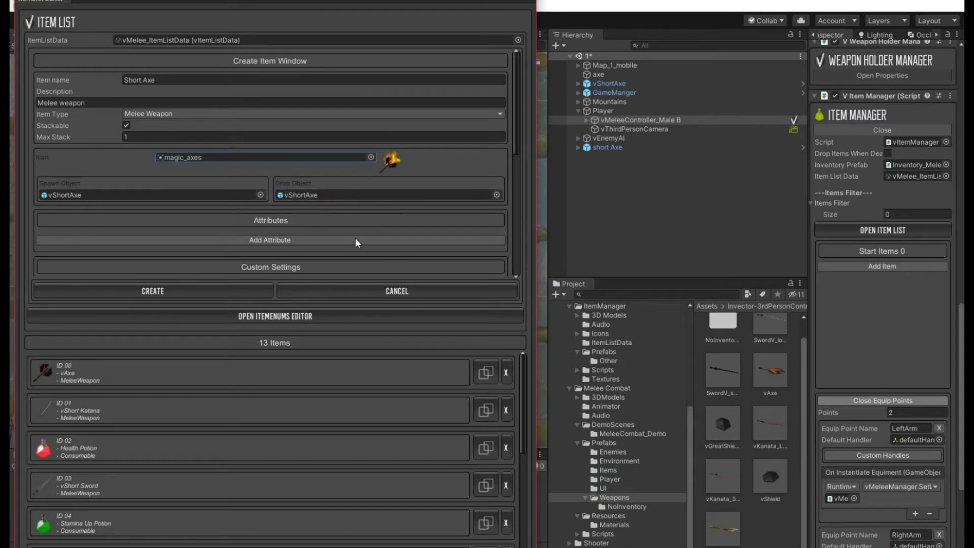
- Add a Damage attribute with a value of 20 to the Short Axe item
click(260, 239)
click(104, 246)
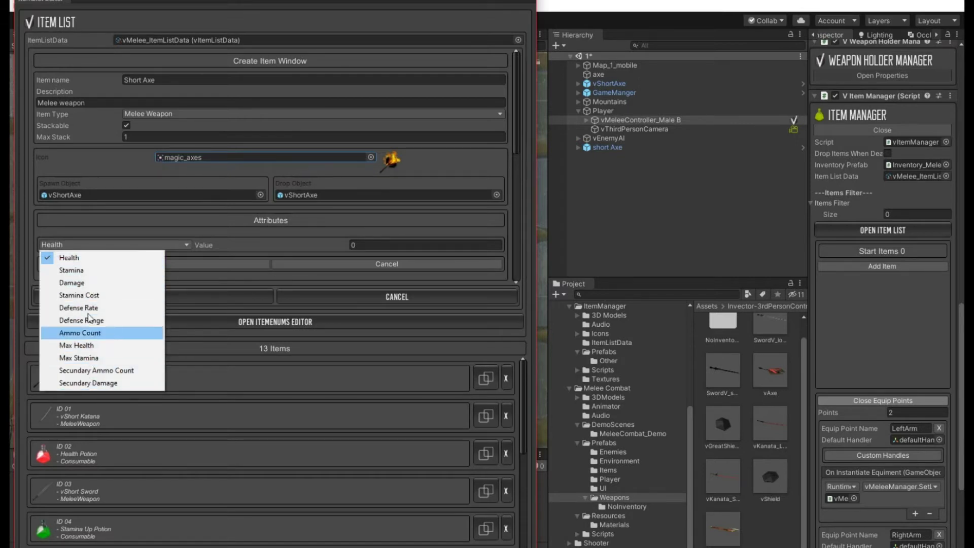
click(77, 282)
click(360, 245)
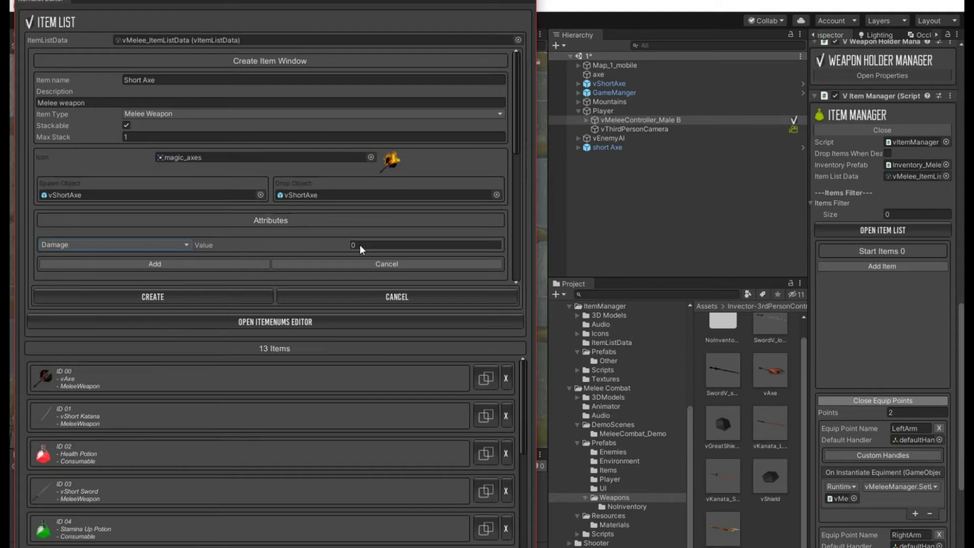
text(20)
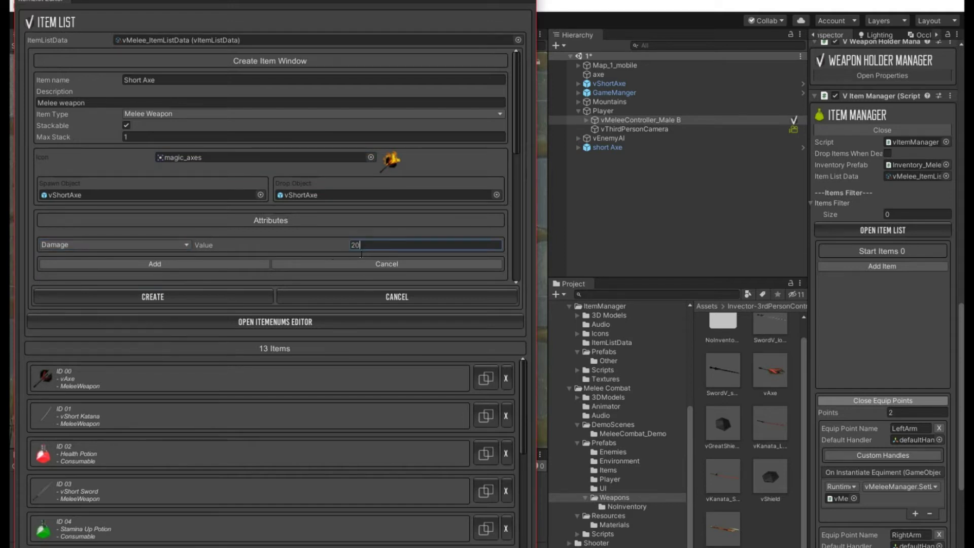
click(199, 264)
- Add a Stamina Cost attribute with a value of 10 to the Short Axe item
click(244, 239)
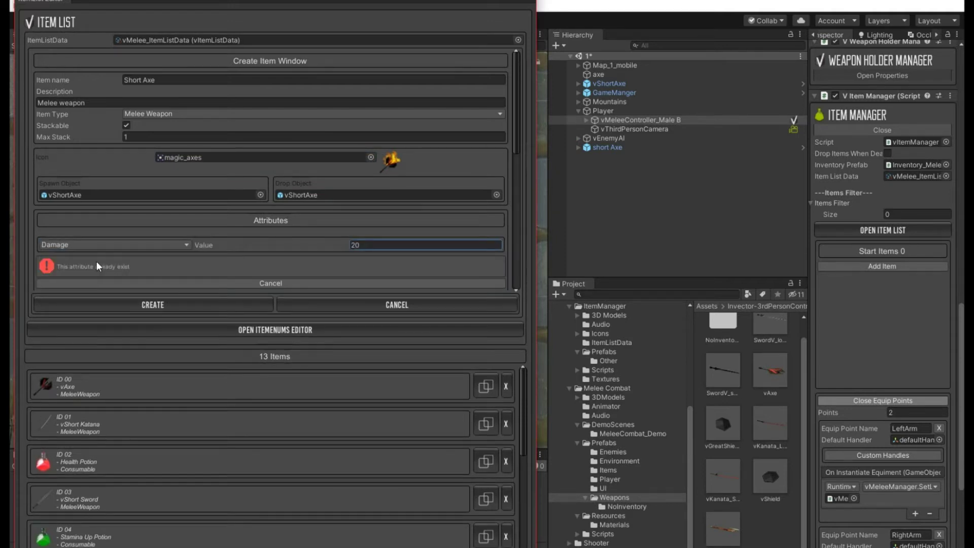
click(106, 245)
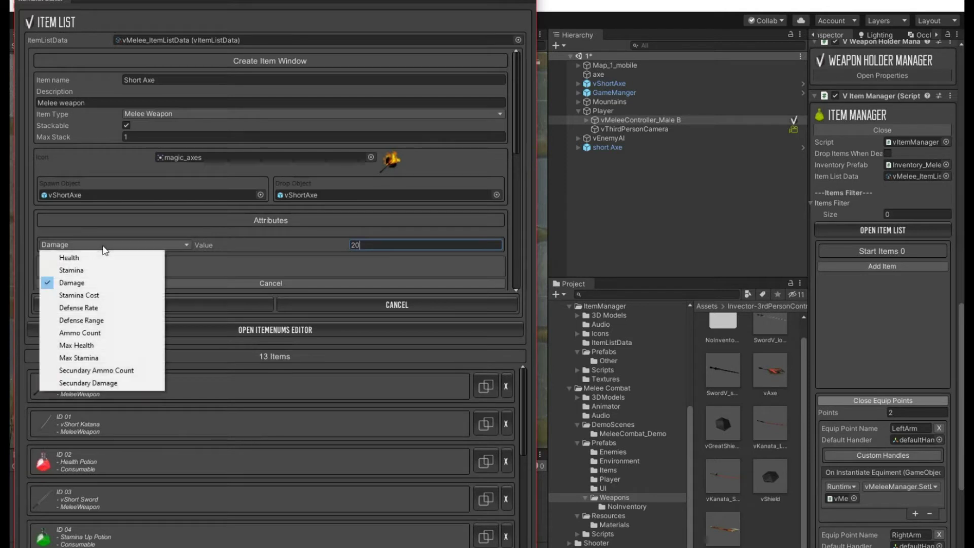
click(93, 295)
click(372, 247)
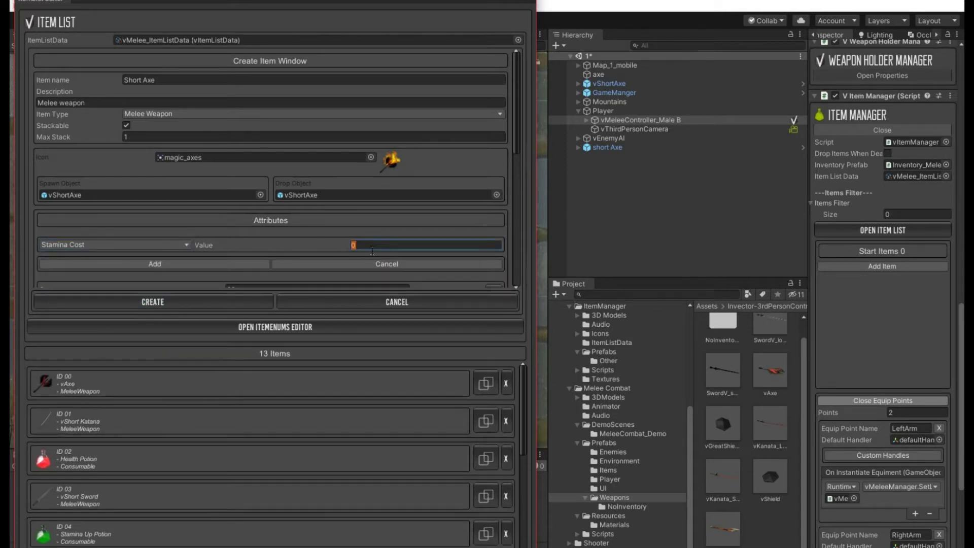
text(10)
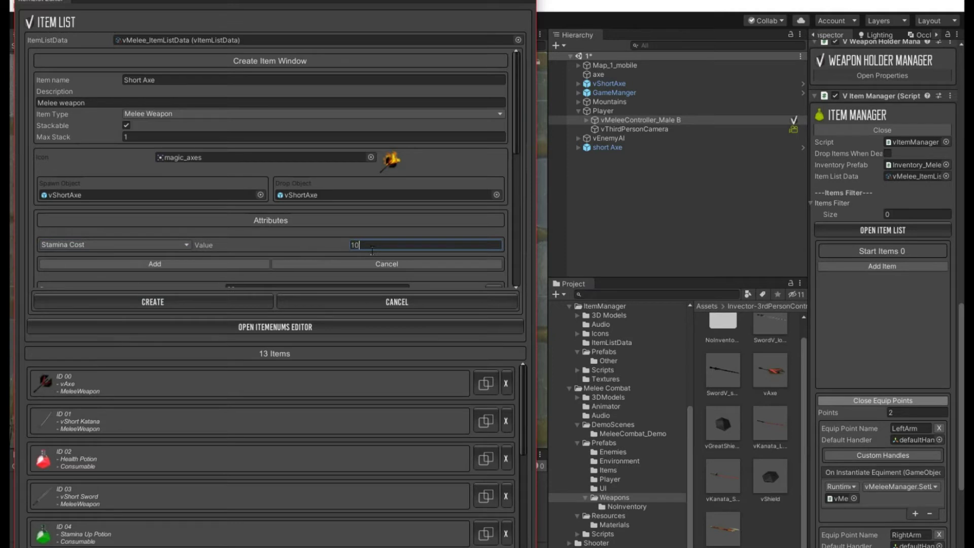
click(204, 265)
- Add a Defense Rate attribute with a value of 65 to the Short Axe item
click(205, 243)
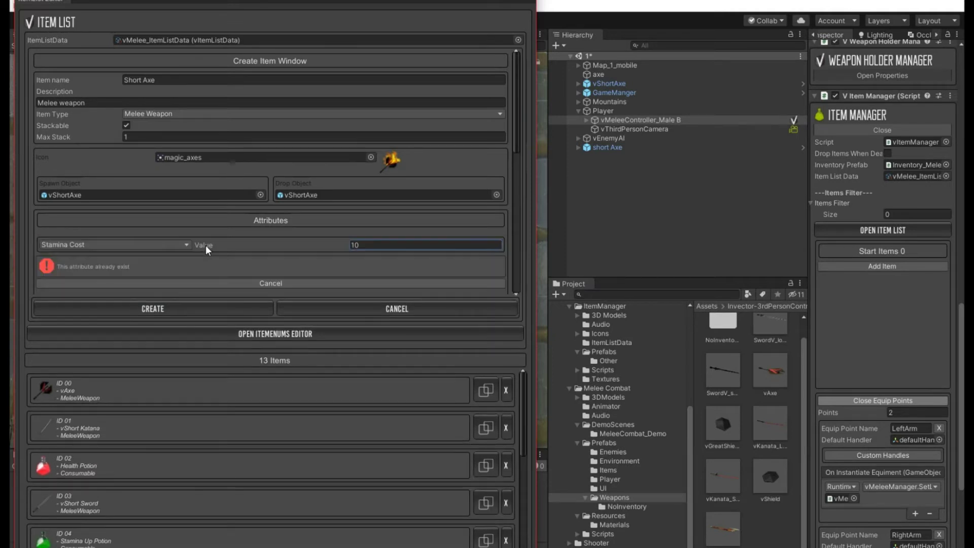
click(100, 247)
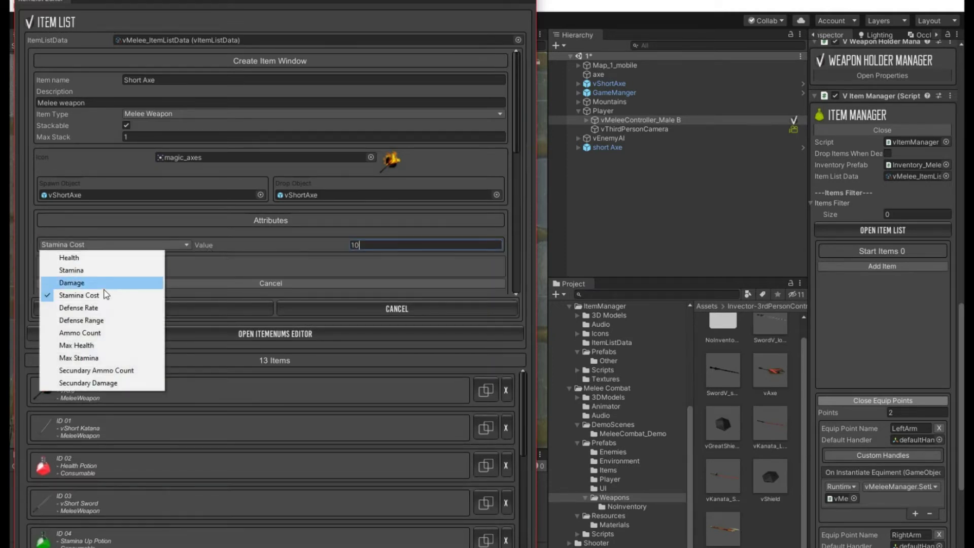
click(86, 311)
click(358, 247)
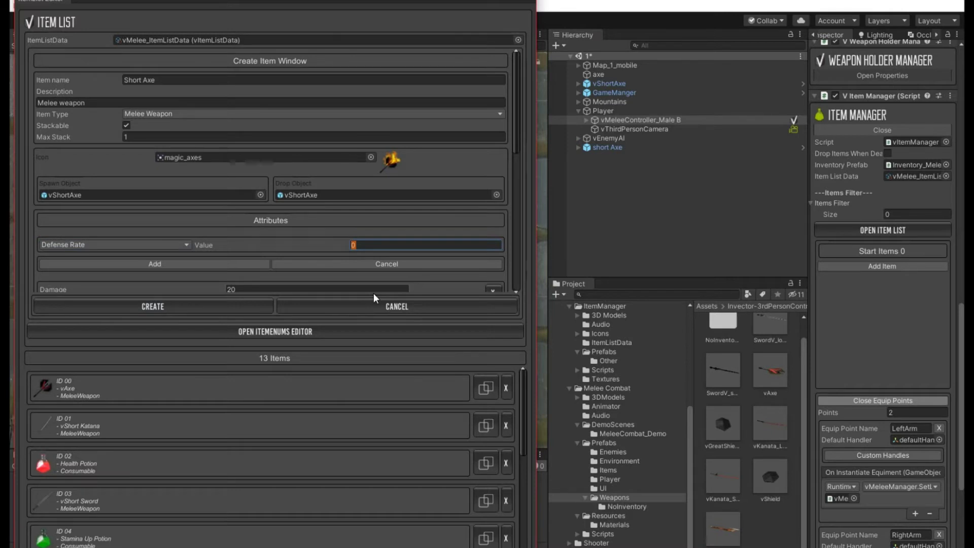
text(65)
click(243, 266)
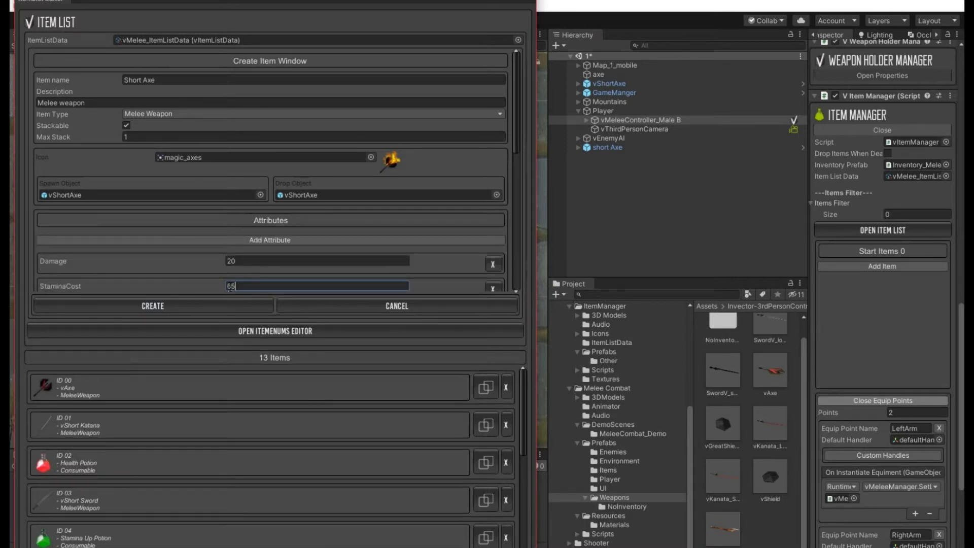
- Add a Defense Range attribute with a value of 80 to the Short Axe item
click(230, 240)
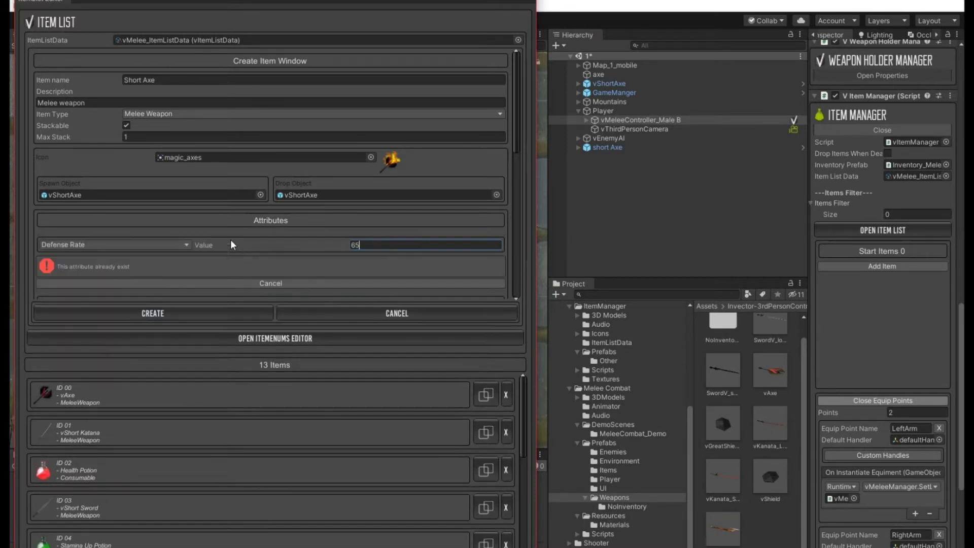
click(94, 240)
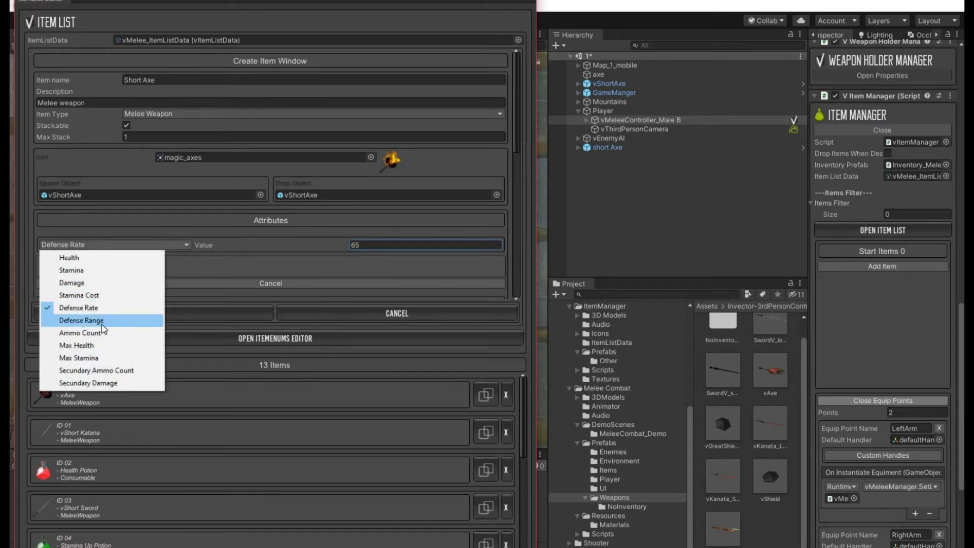
click(102, 323)
click(377, 246)
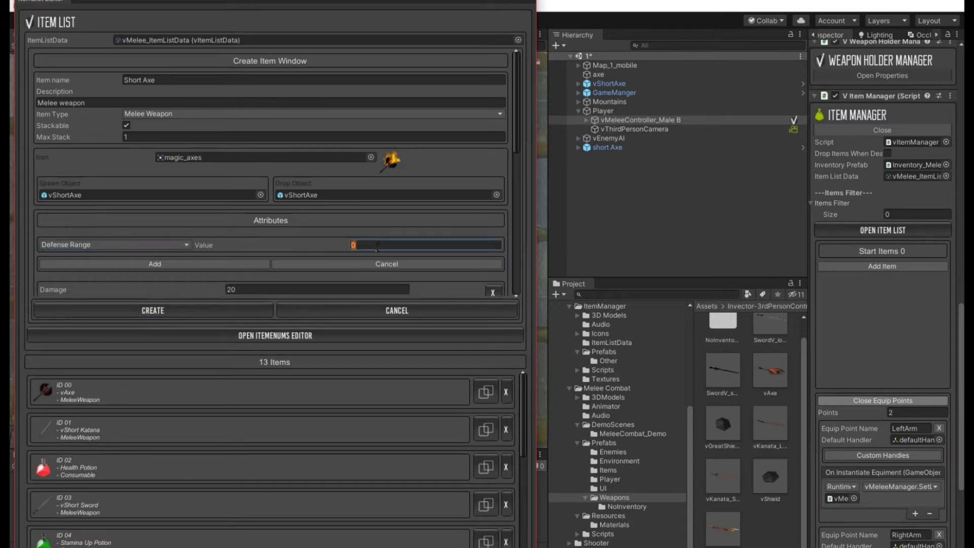
click(215, 267)
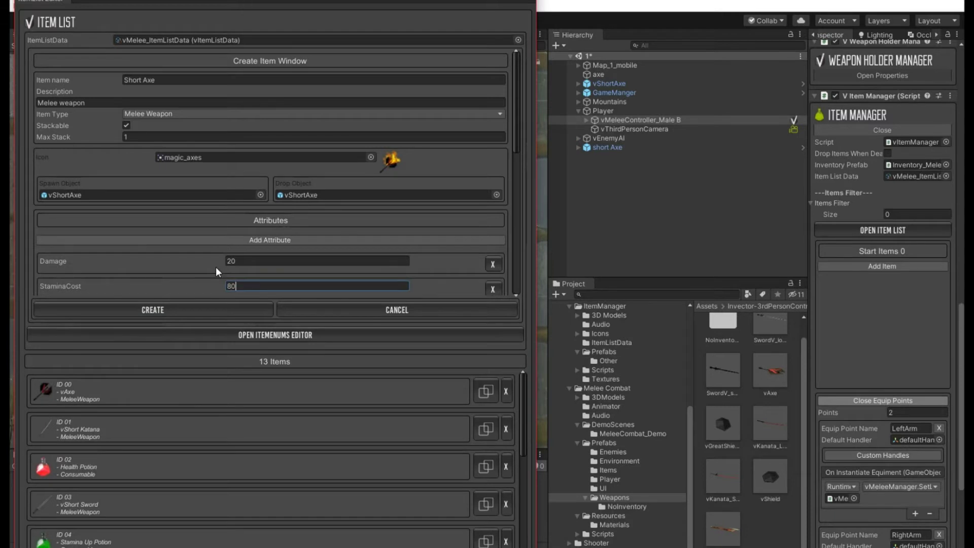
- Examine the attributes of the existing vAxe and vShort Katana items for comparison with the new item
click(169, 405)
scroll(313, 460, down, 3)
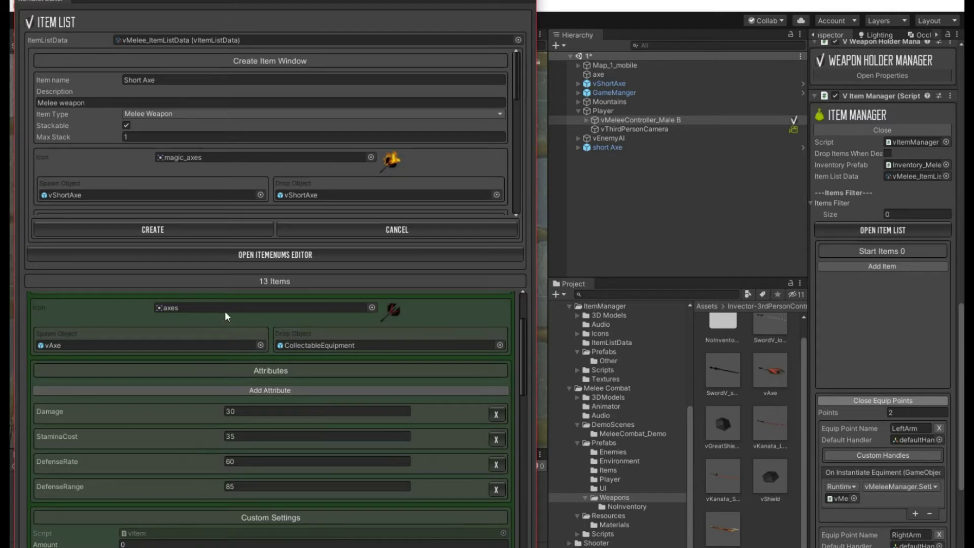
scroll(276, 315, up, 3)
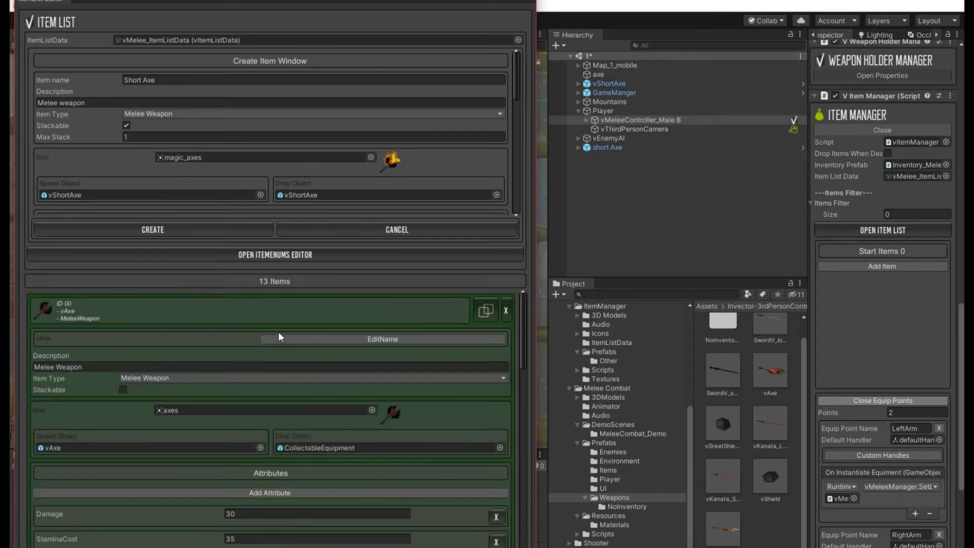
click(211, 320)
click(152, 436)
scroll(187, 490, down, 3)
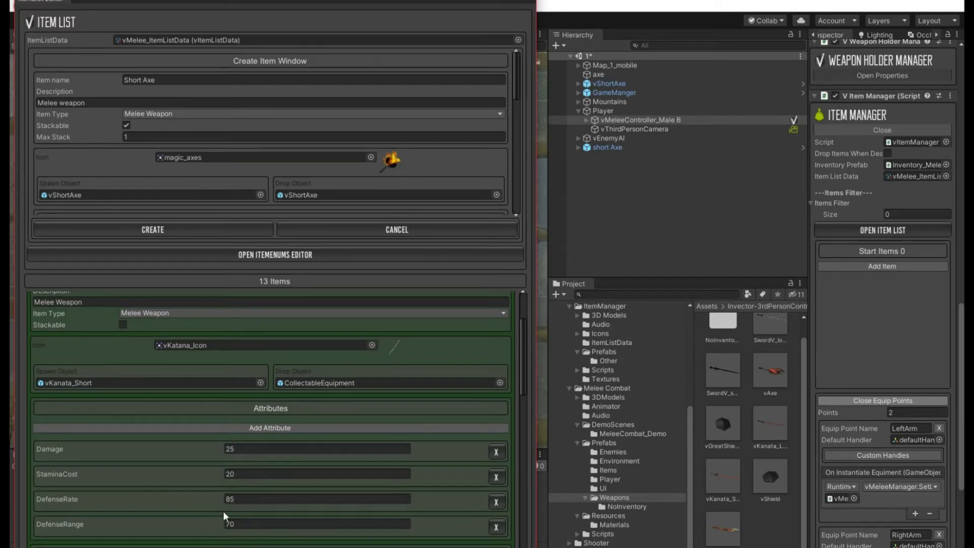
scroll(253, 335, up, 3)
click(208, 325)
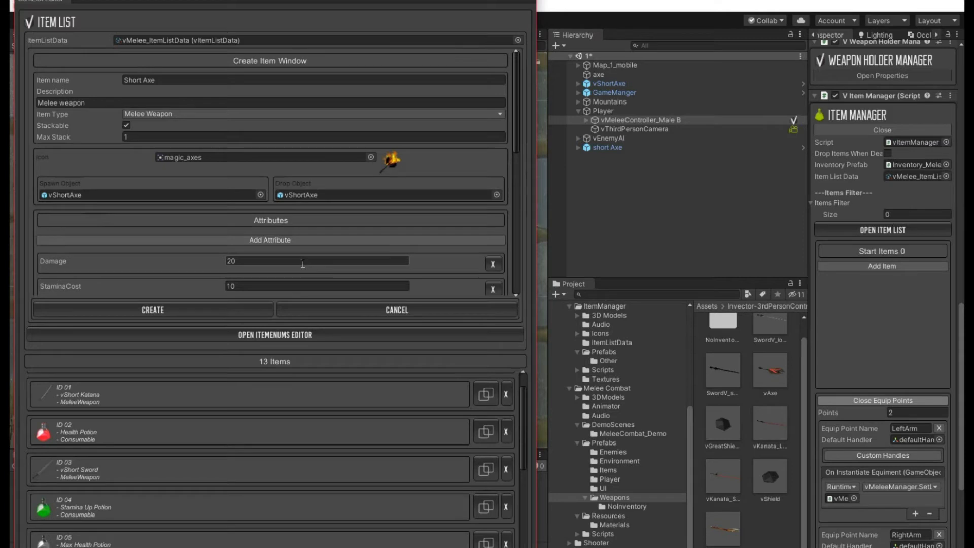
- Review the new Short Axe item's custom settings and compare them with those of the existing vAxe item
scroll(245, 281, down, 3)
scroll(241, 264, down, 2)
scroll(238, 254, down, 3)
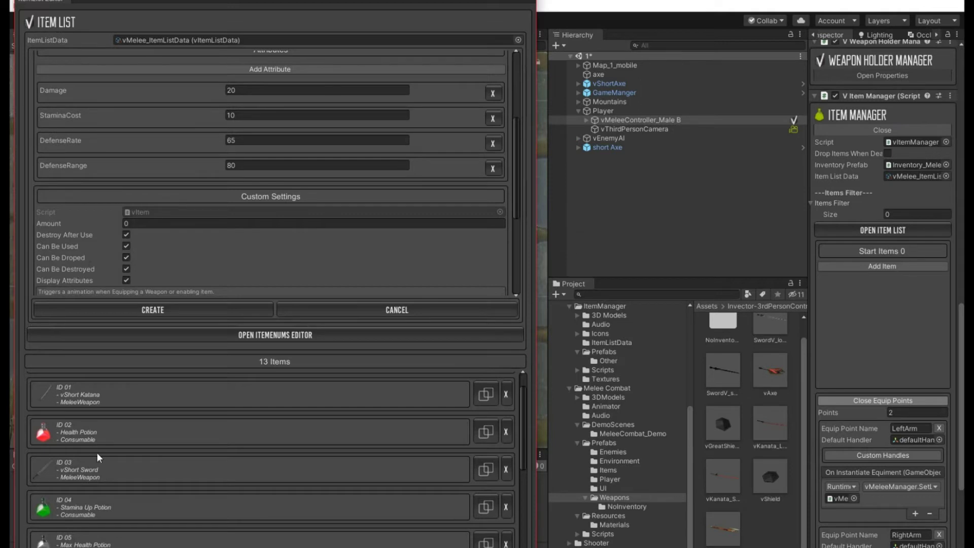
click(128, 434)
scroll(215, 486, down, 6)
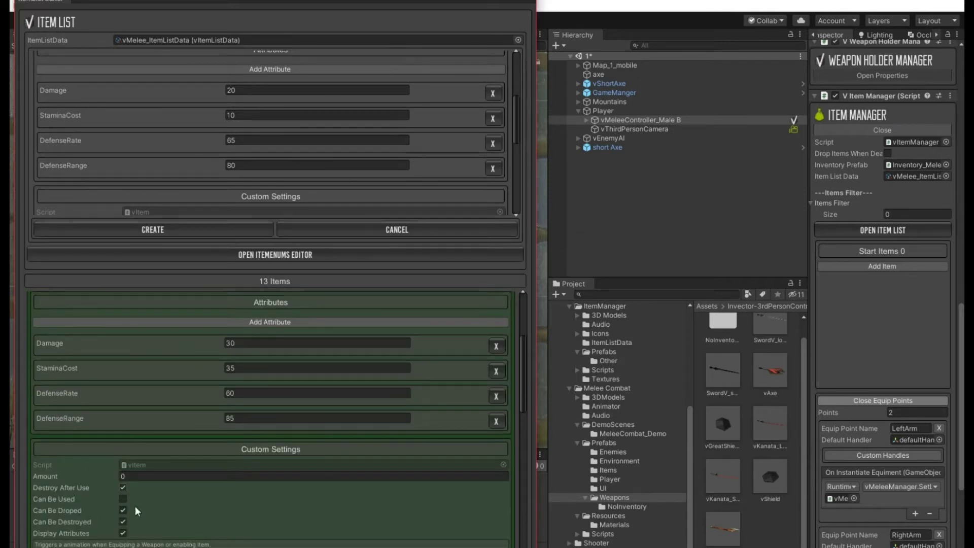
scroll(325, 317, up, 5)
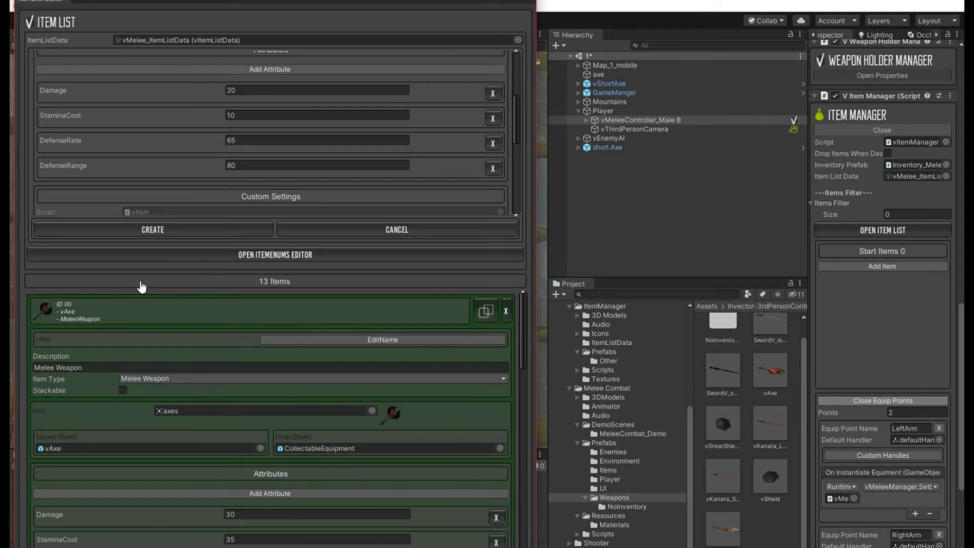
click(86, 311)
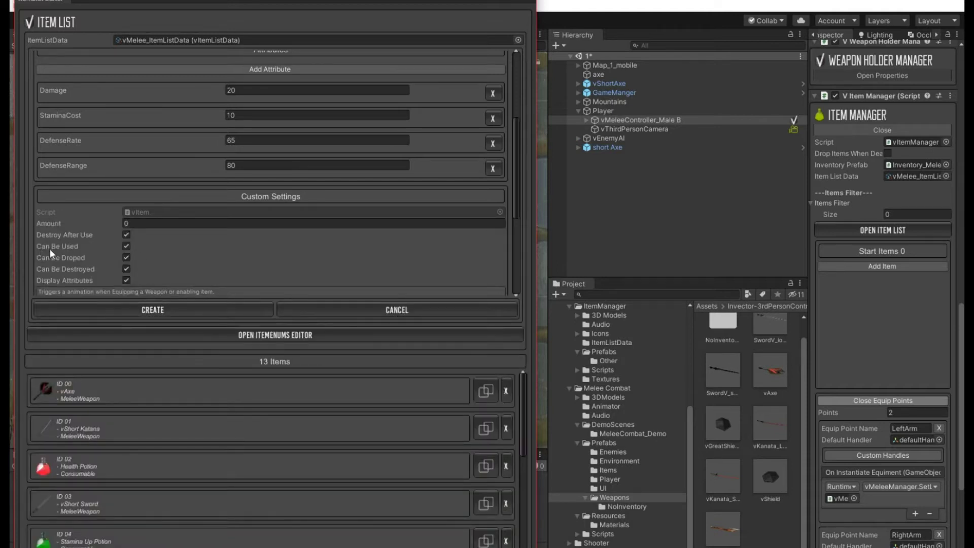
- Check the Health Potion item's custom settings and disable Can Be Used for the new Short Axe item
click(167, 476)
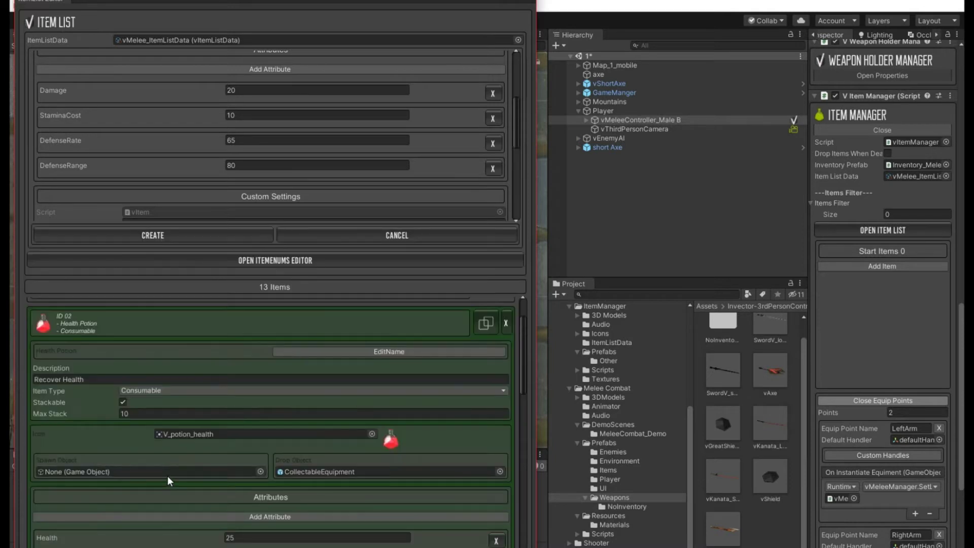
scroll(167, 476, down, 3)
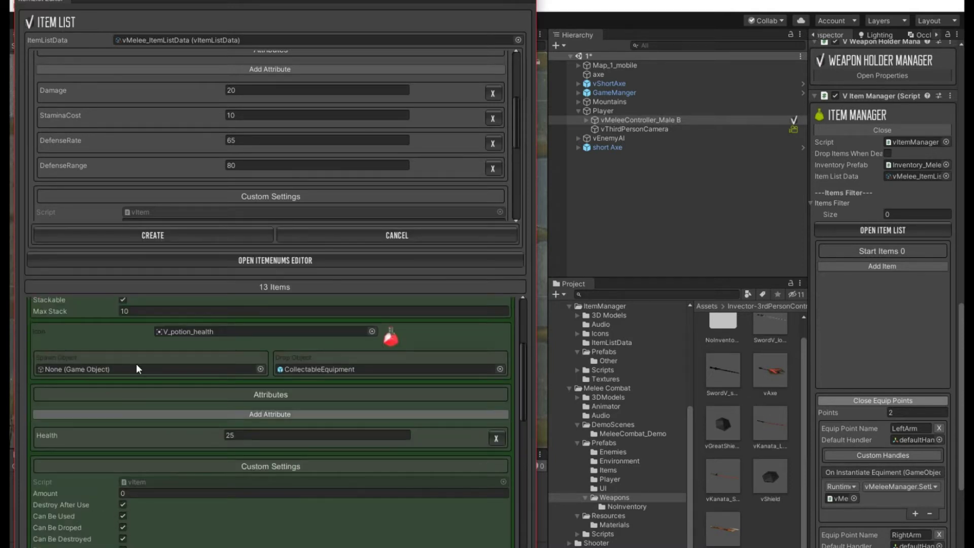
scroll(152, 370, up, 5)
click(177, 370)
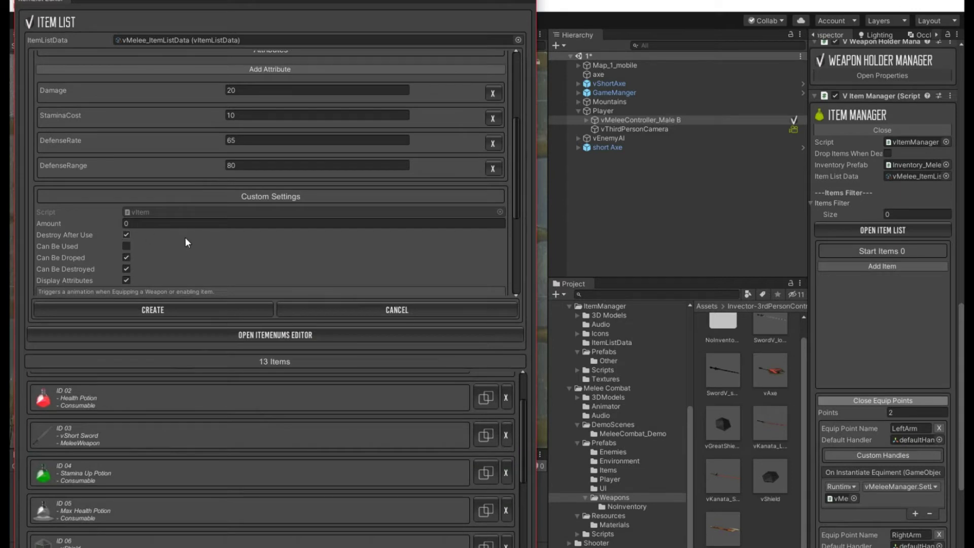
- Examine the attributes and custom settings of the existing vShort Sword item, including its usage options
click(148, 437)
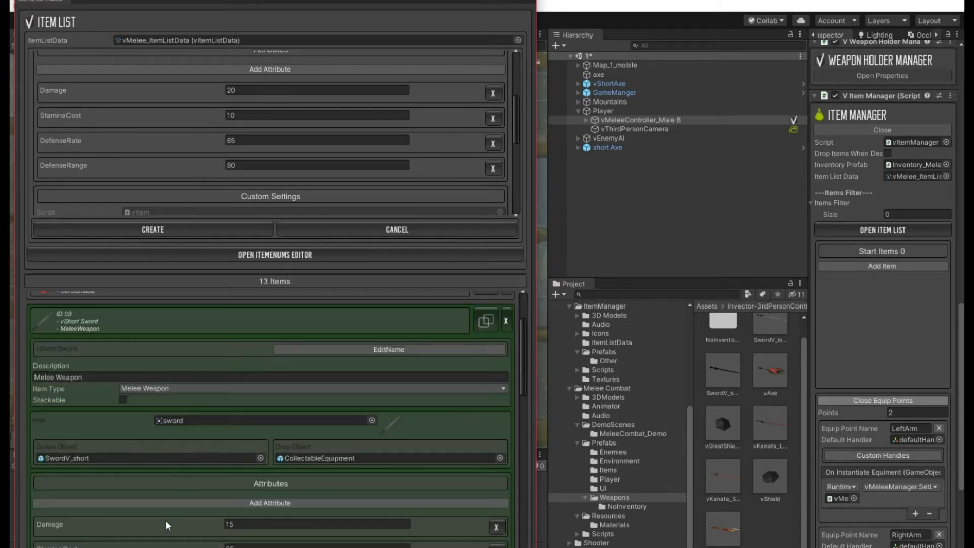
scroll(190, 477, down, 3)
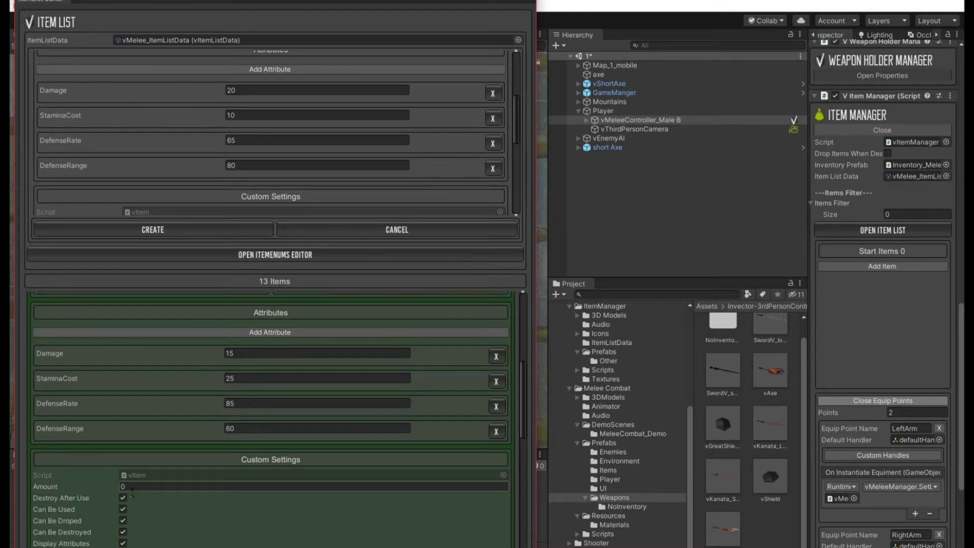
scroll(212, 333, up, 3)
scroll(212, 335, up, 2)
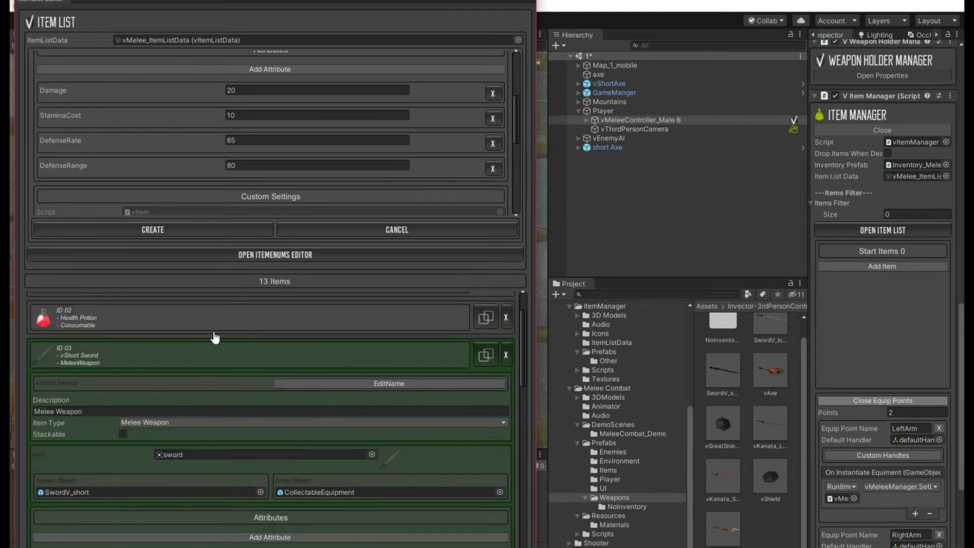
scroll(192, 366, up, 3)
click(183, 428)
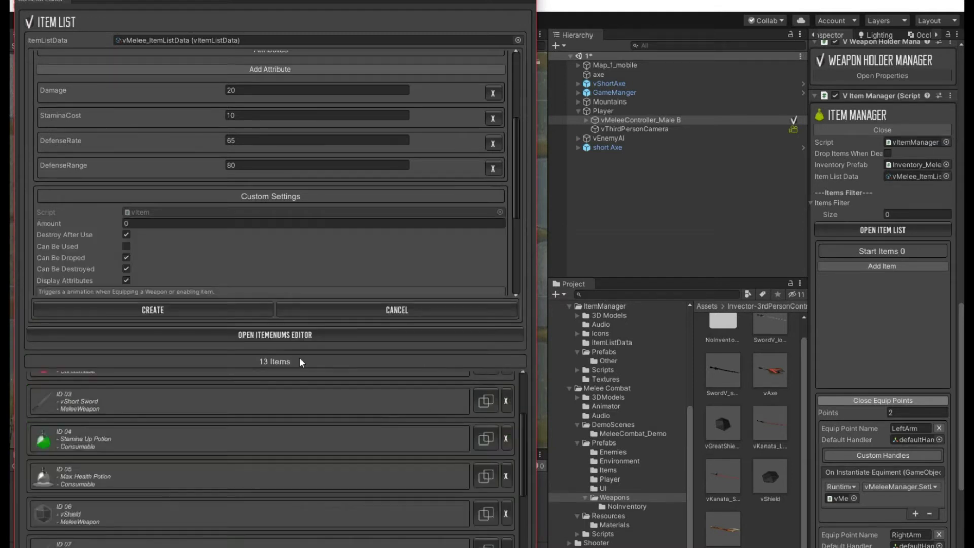
- Create the Short Axe item in the item list and close the item list editor
click(159, 310)
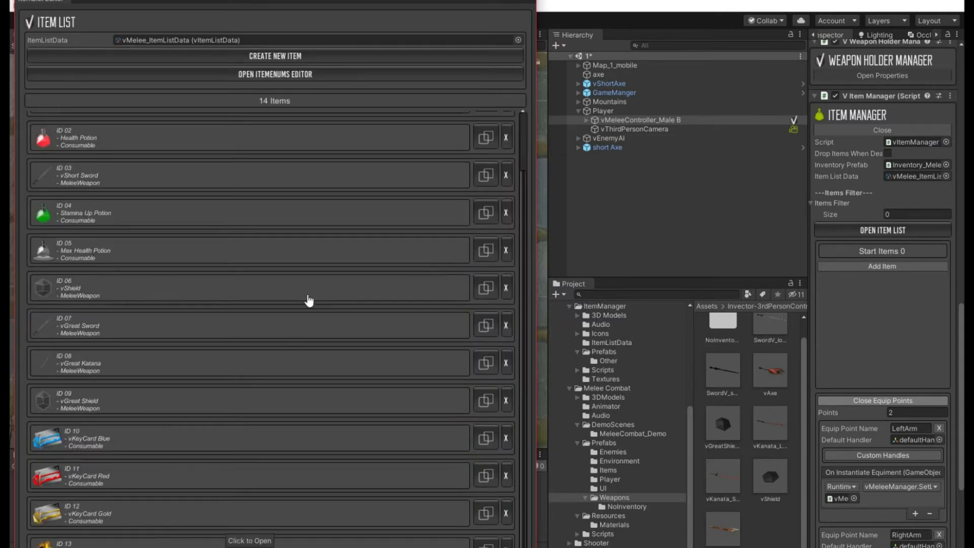
click(531, 1)
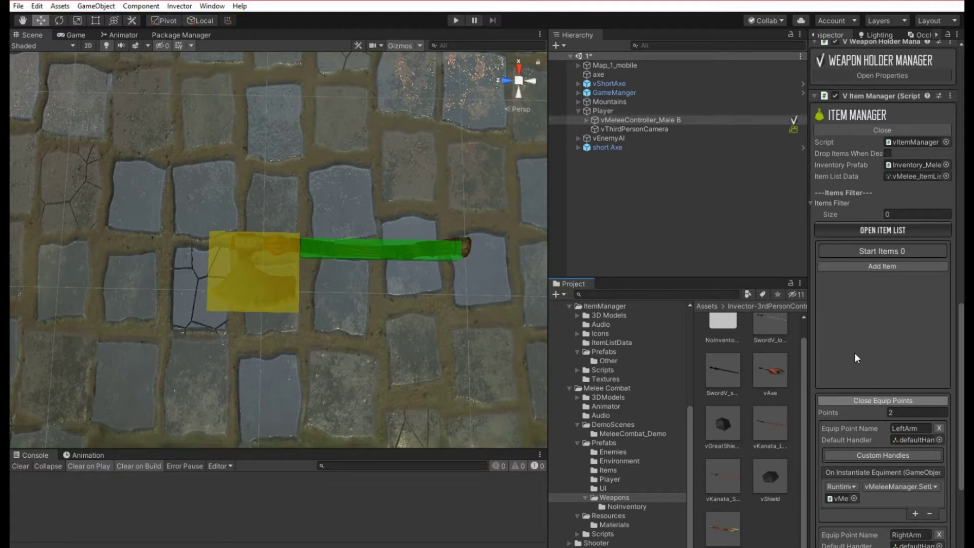
- Delete the vShortAxe weapon instance from the scene
click(579, 110)
click(610, 84)
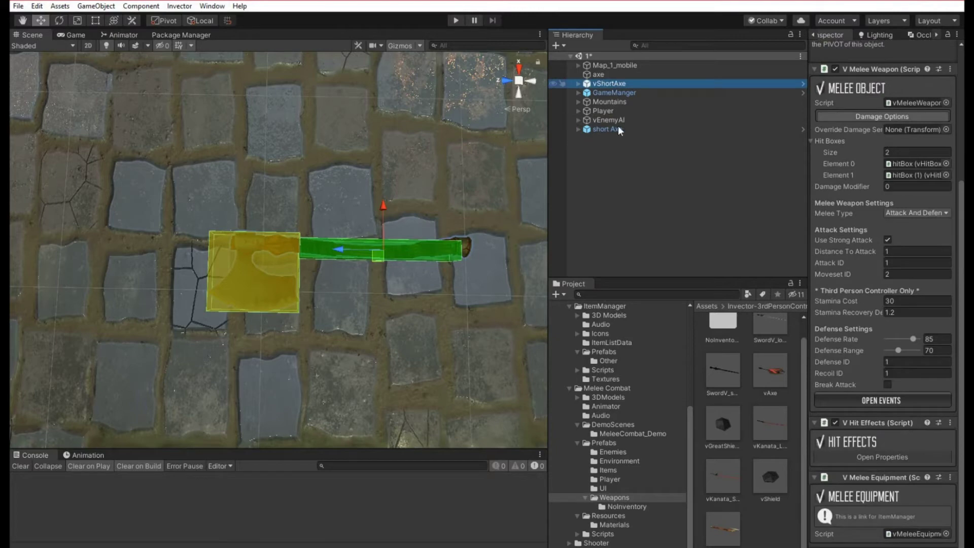
scroll(382, 332, down, 3)
alt+drag(382, 331, 398, 254)
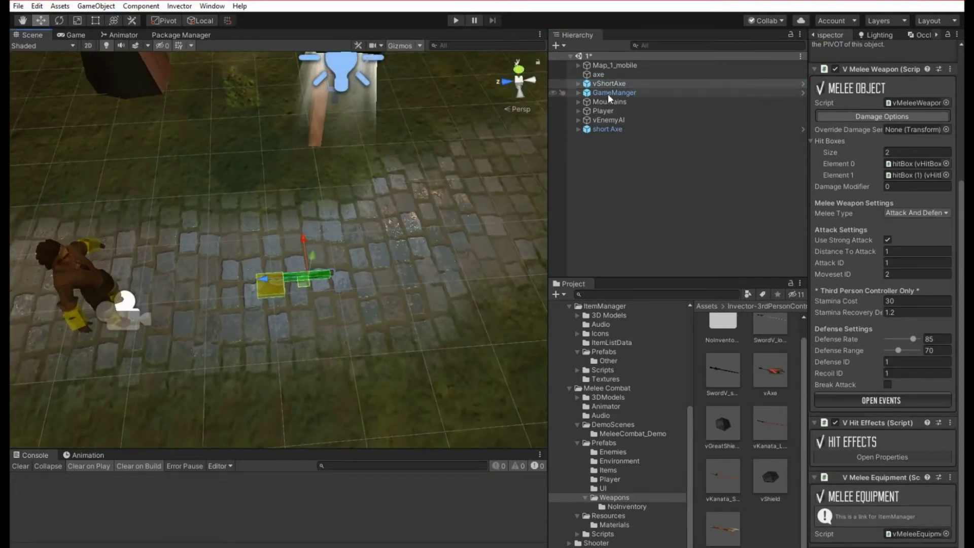
right_click(610, 82)
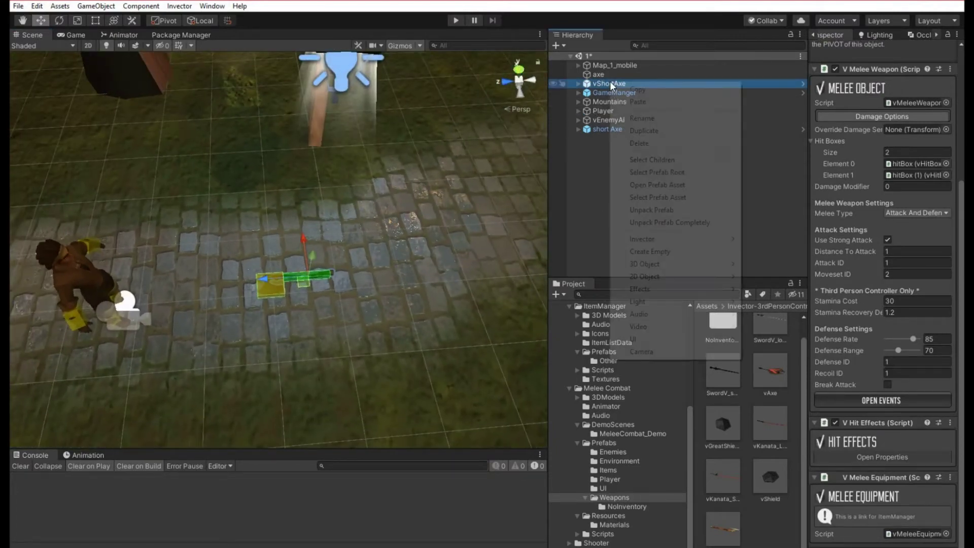
click(640, 144)
- Delete the leftover empty axe object from the scene
alt+drag(311, 284, 430, 135)
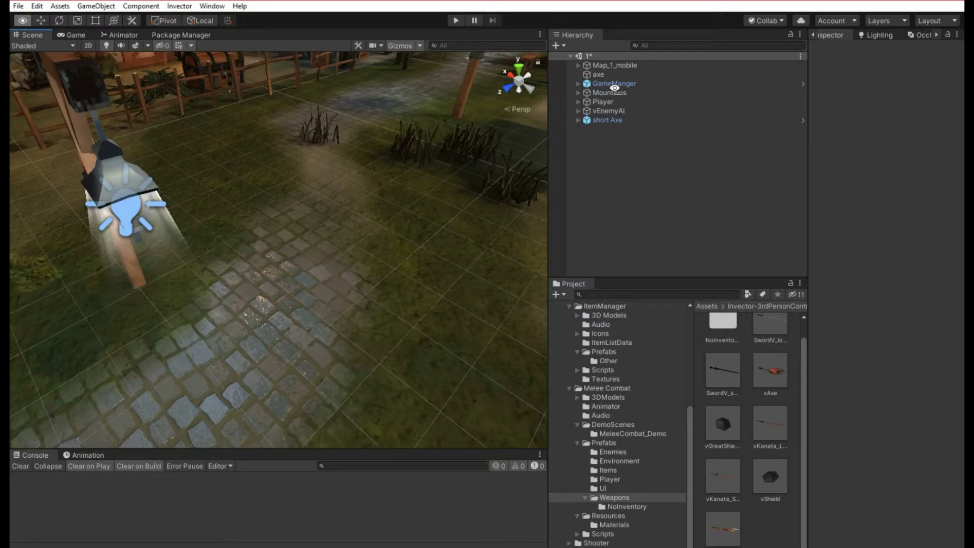
double_click(620, 102)
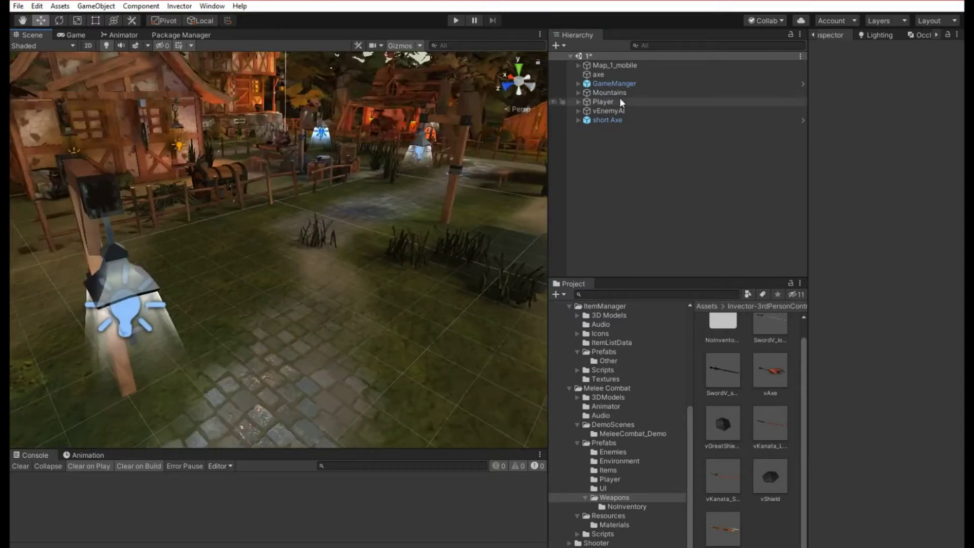
double_click(599, 74)
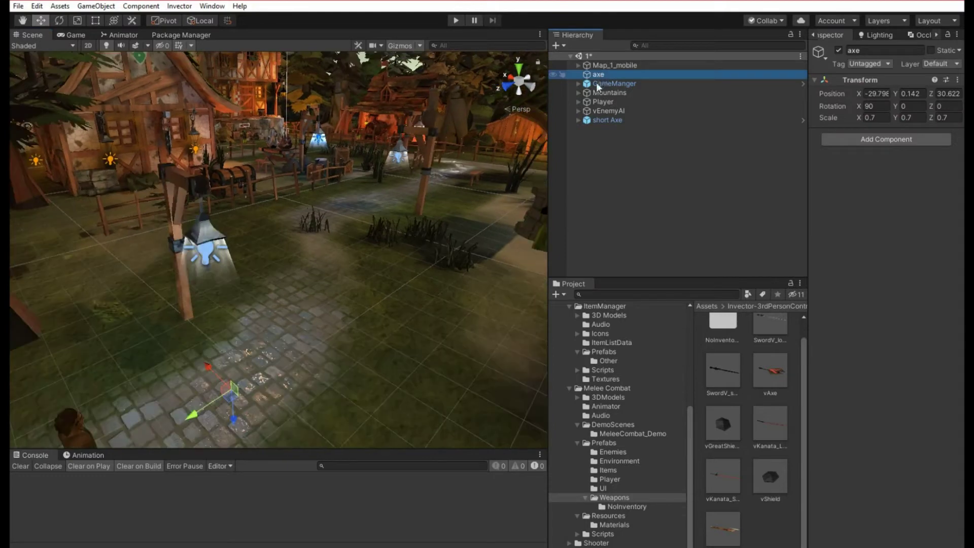
double_click(598, 75)
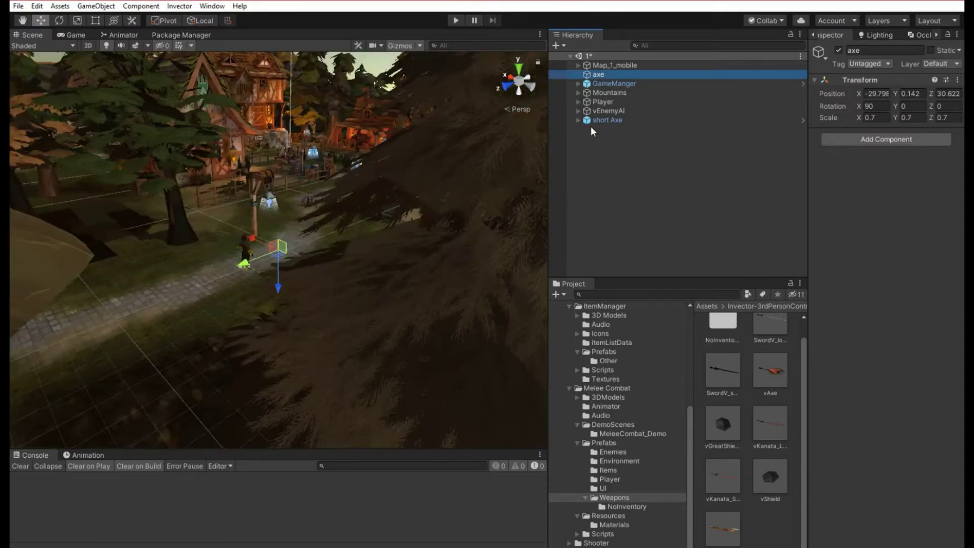
key(Delete)
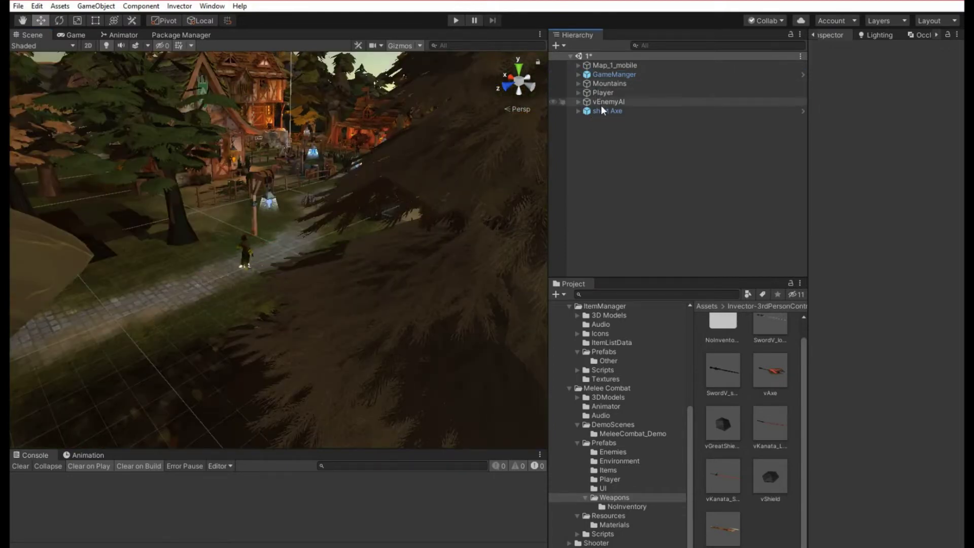
- Inspect the short Axe pickup in the scene, including its Add Item By ID, Rotate Object and Sphere Collider components
click(604, 111)
double_click(603, 111)
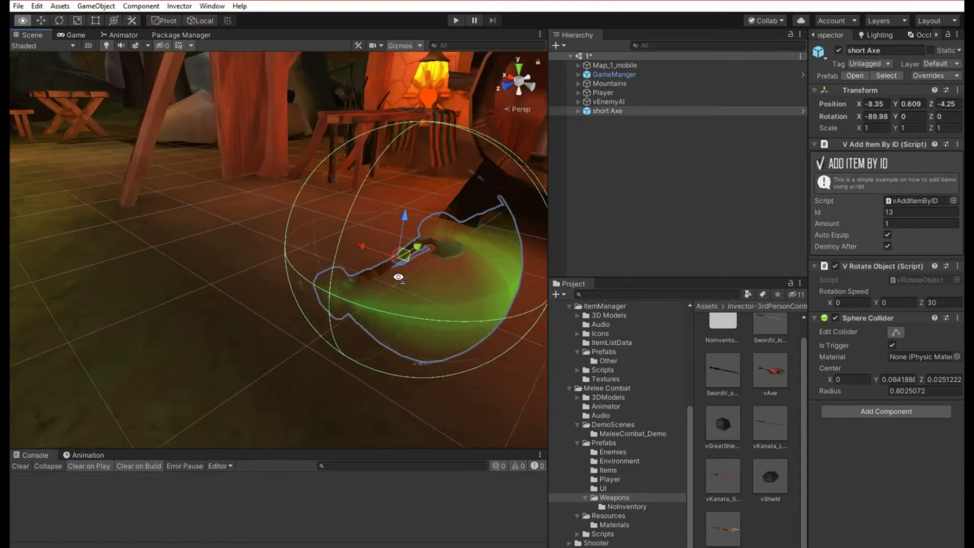
scroll(356, 305, down, 8)
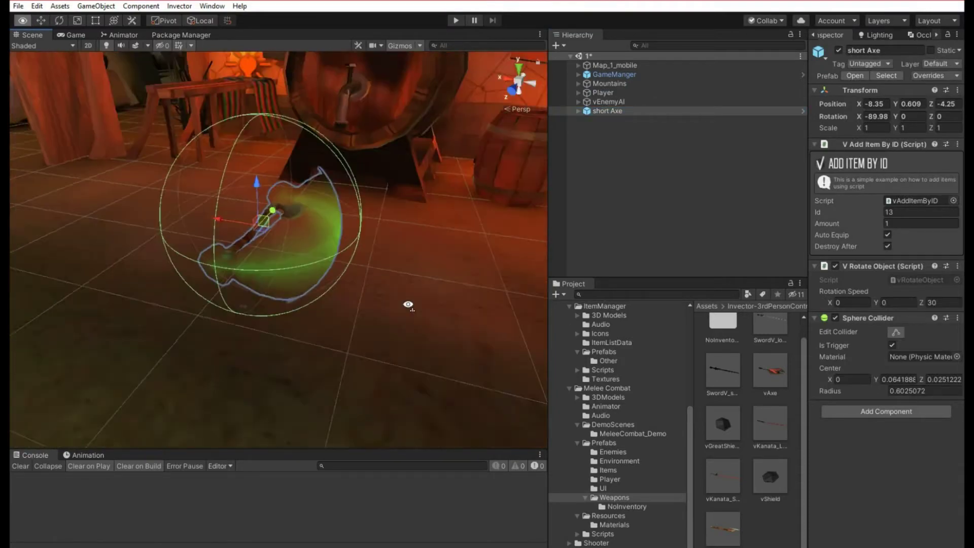
alt+drag(389, 303, 416, 310)
scroll(610, 443, up, 6)
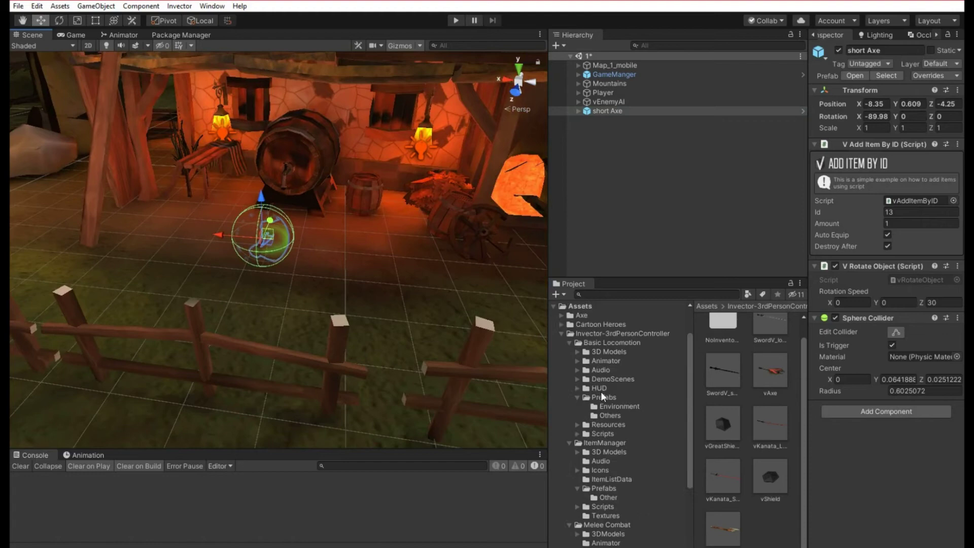
click(562, 377)
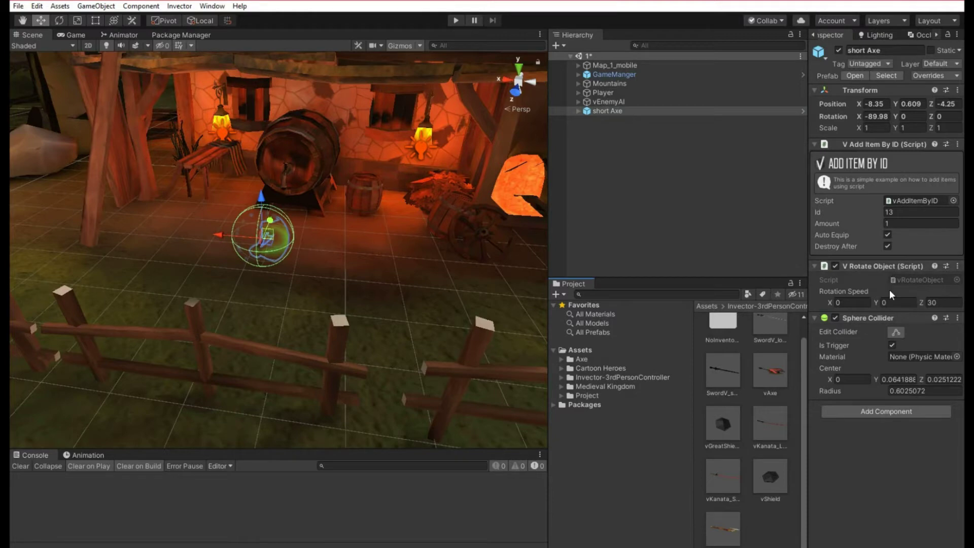
- Examine the short Axe pickup's child objects, checking the axe model and the Sphere effect mesh and material
click(578, 111)
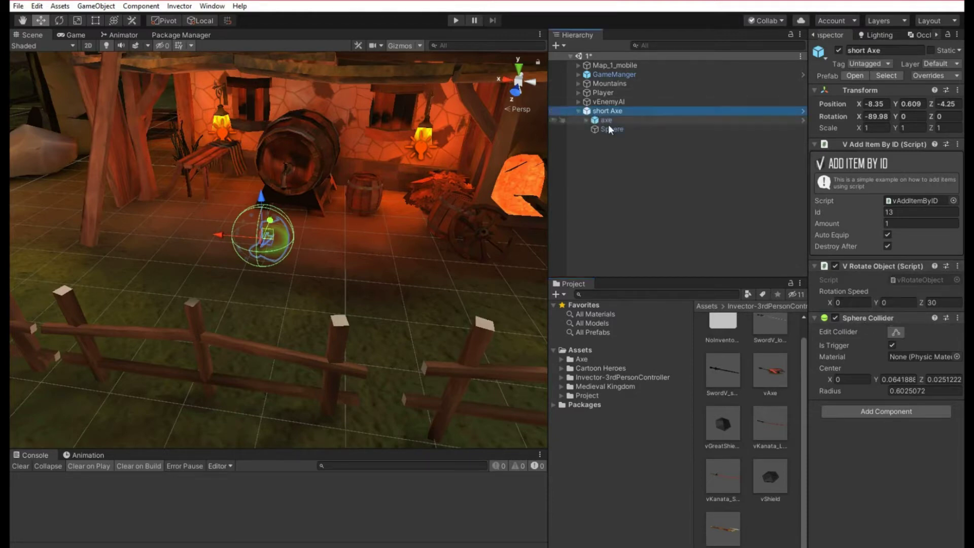
click(605, 121)
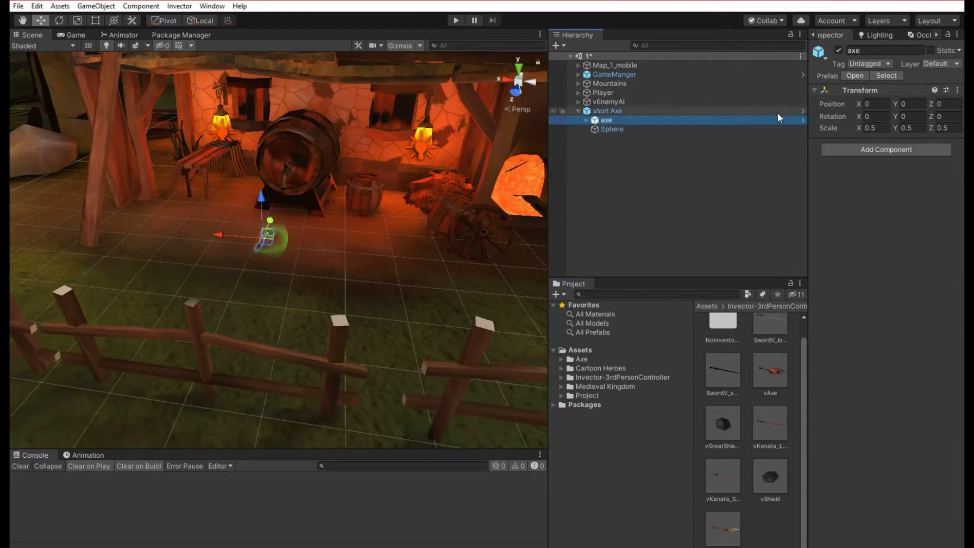
click(585, 120)
click(611, 129)
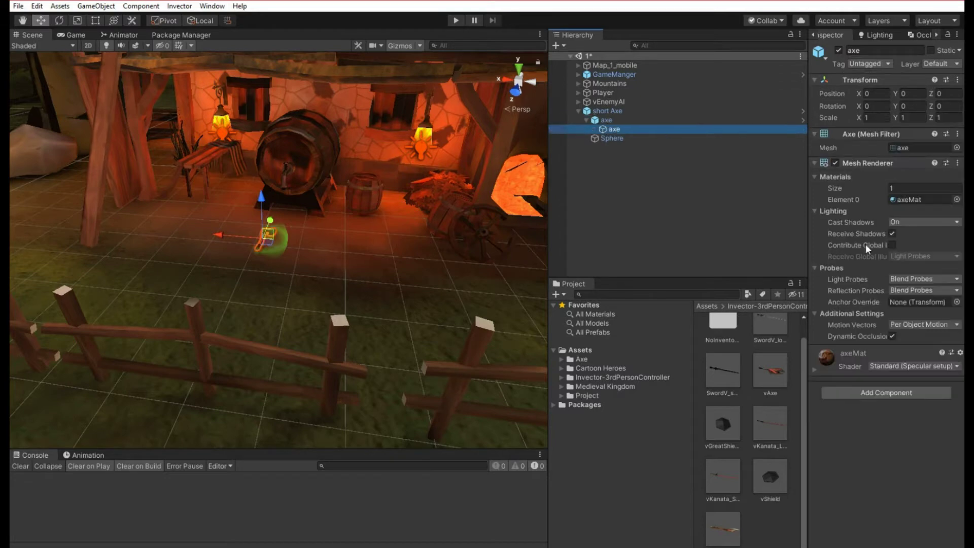
click(598, 140)
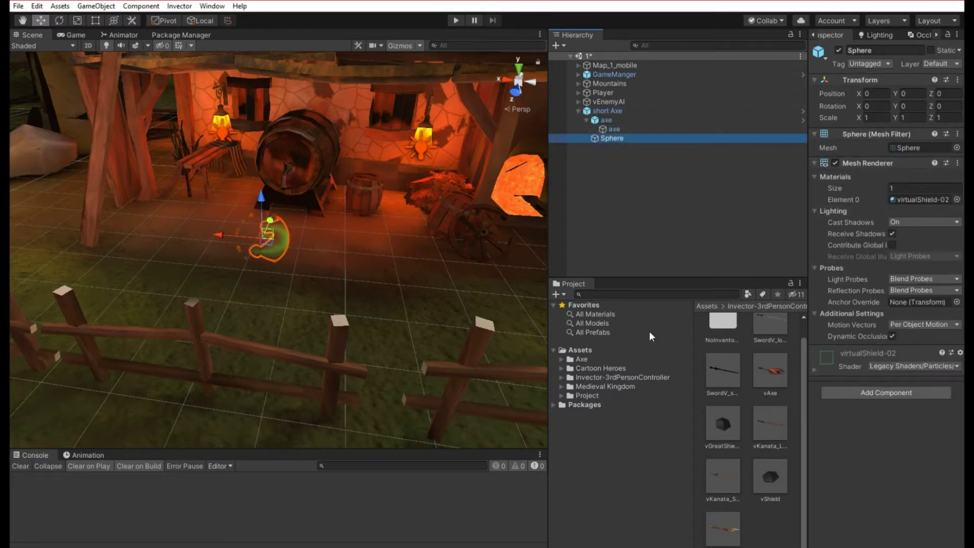
scroll(321, 288, up, 10)
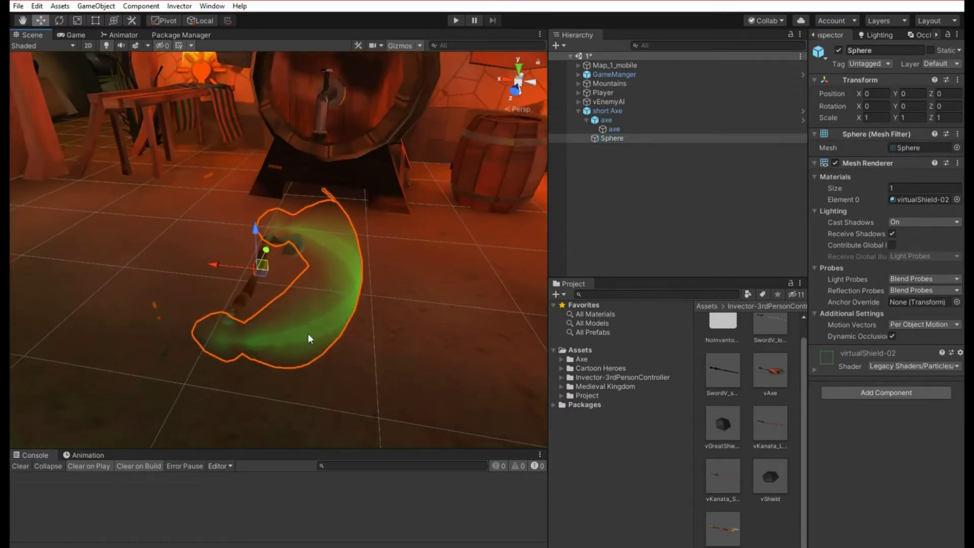
scroll(304, 340, down, 6)
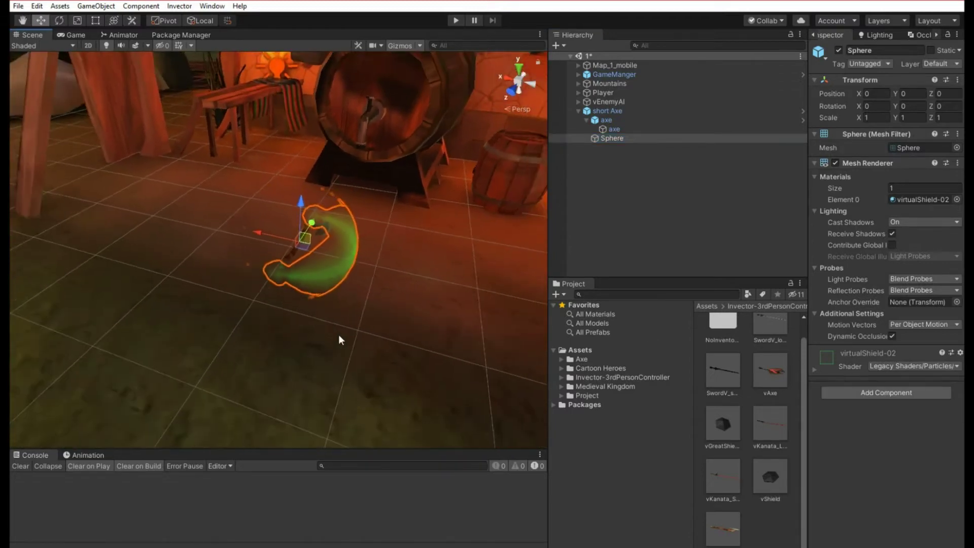
- Delete the existing short Axe pickup from the scene
click(578, 110)
click(612, 131)
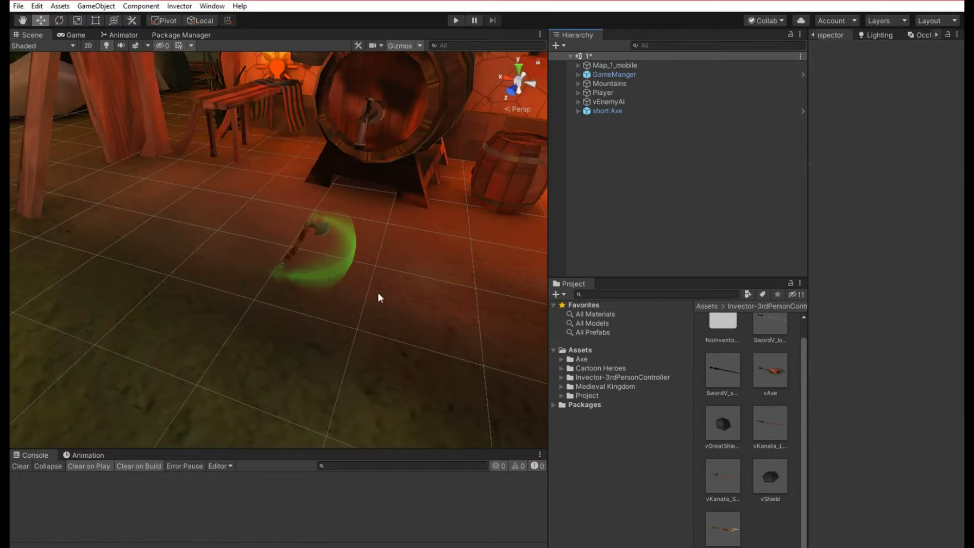
alt+drag(492, 326, 402, 293)
right_click(604, 111)
click(617, 170)
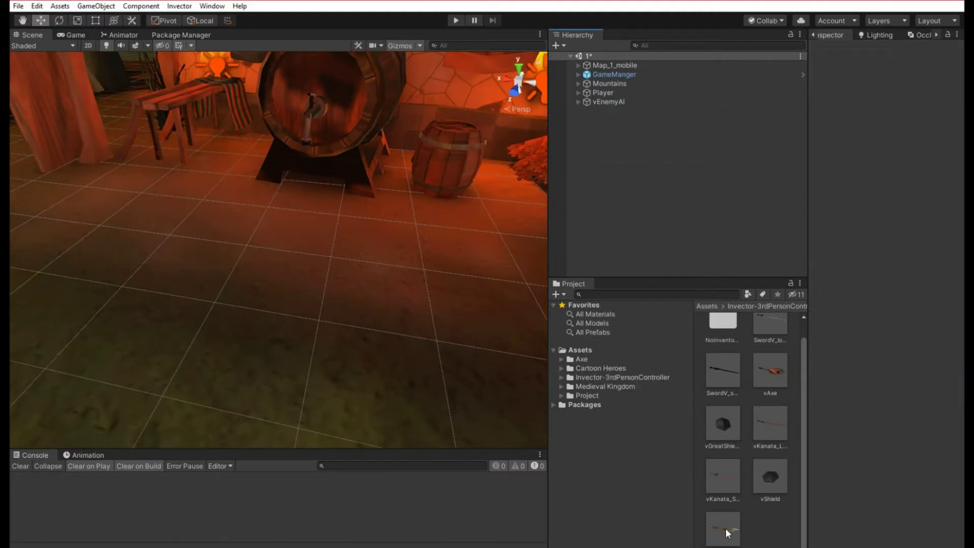
- Place the axe model from the Axe assets folder into the scene and raise it to about Y 0.82
click(596, 360)
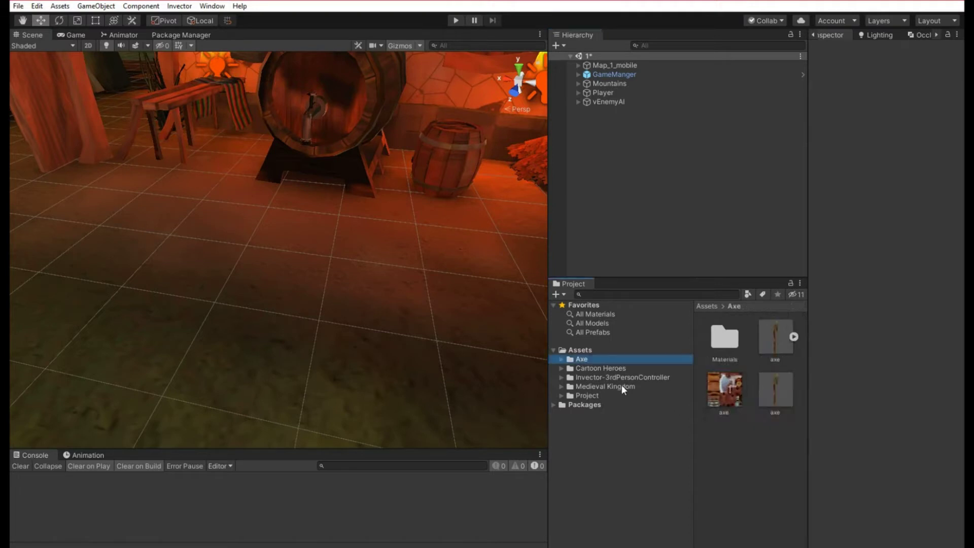
scroll(456, 298, down, 2)
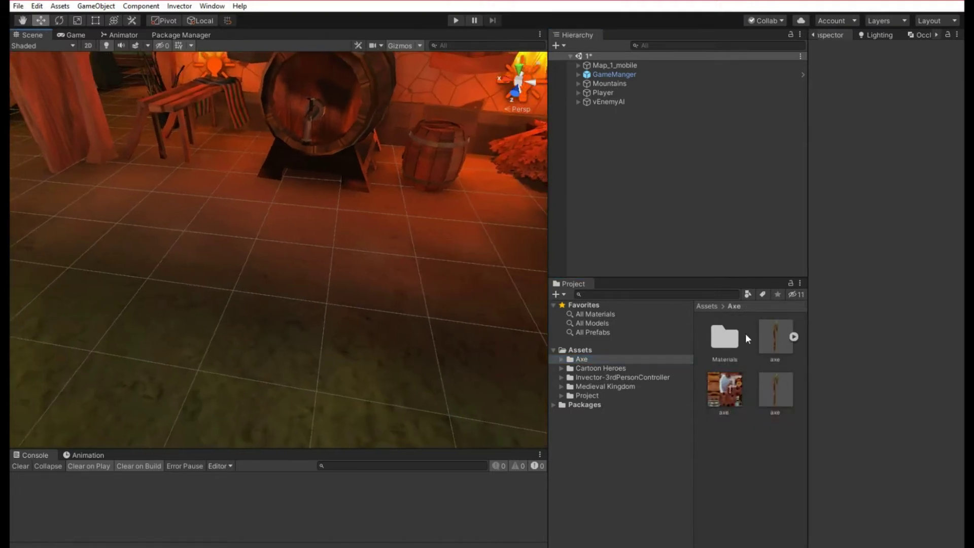
drag(775, 389, 292, 269)
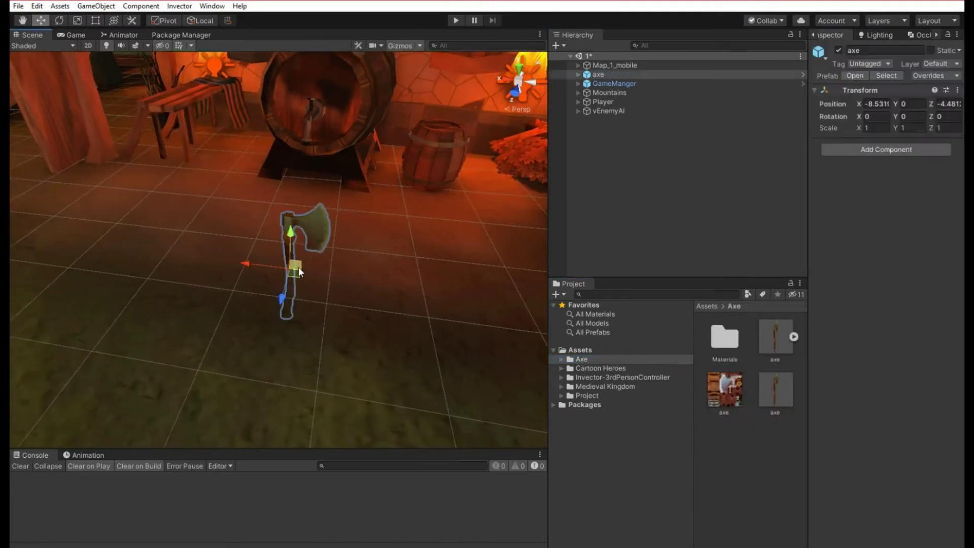
drag(293, 235, 291, 183)
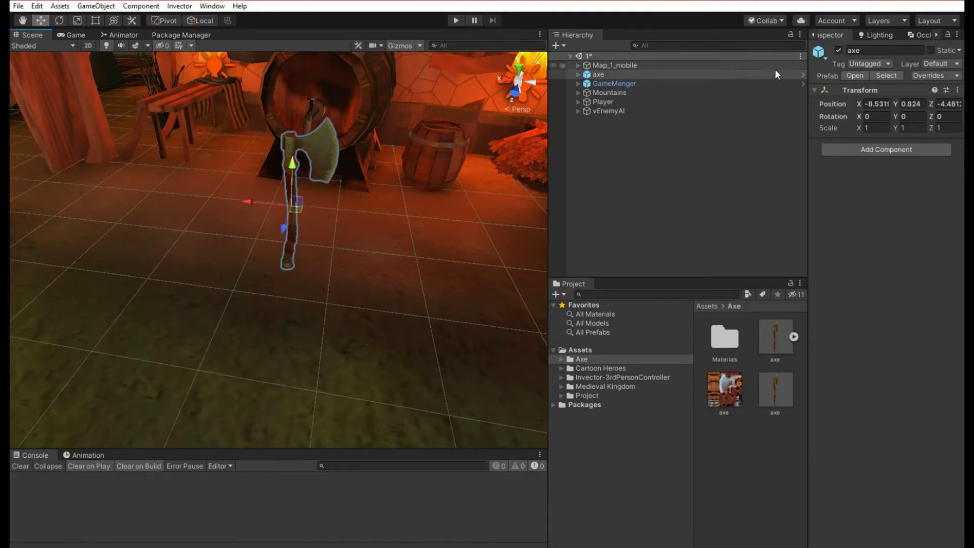
- Rotate the axe to lie flat, with its X rotation set to 90
key(e)
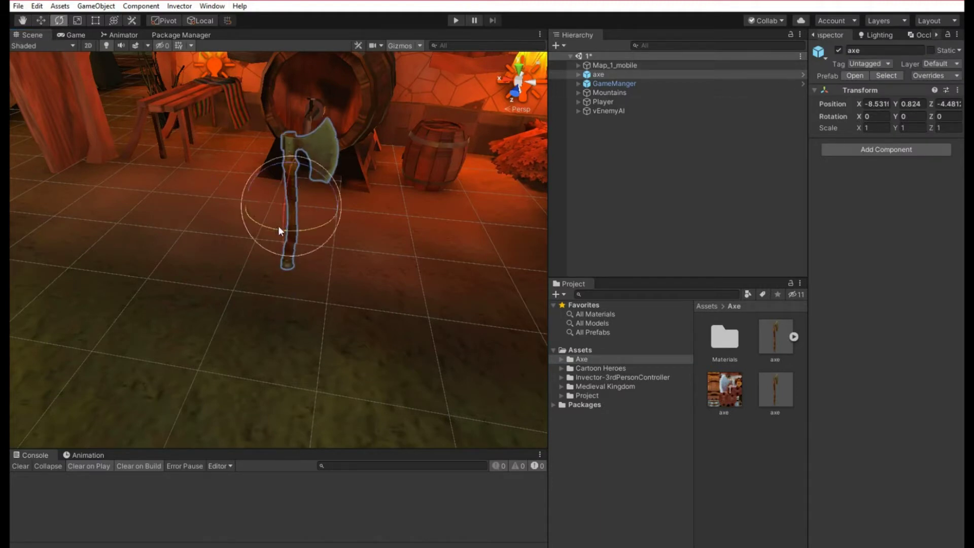
drag(284, 221, 305, 117)
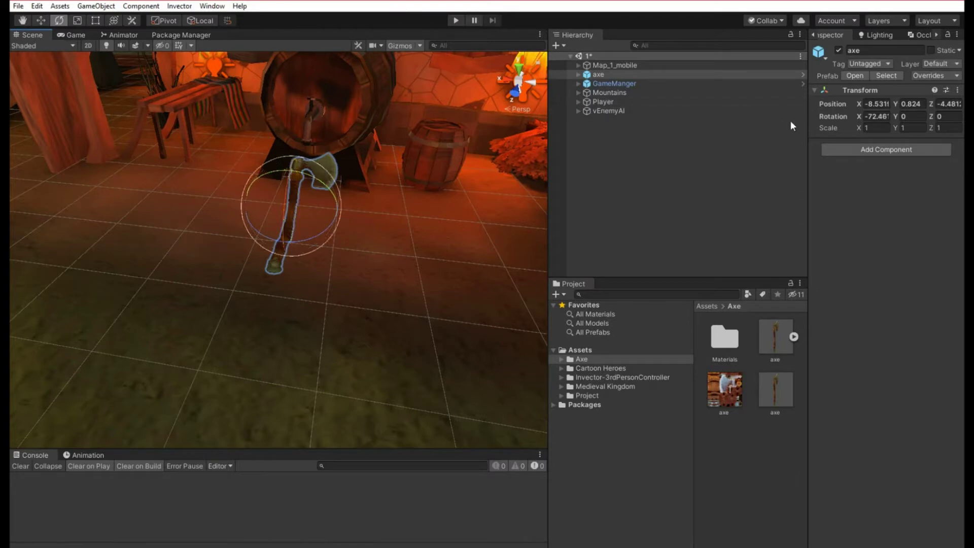
click(872, 117)
text(90)
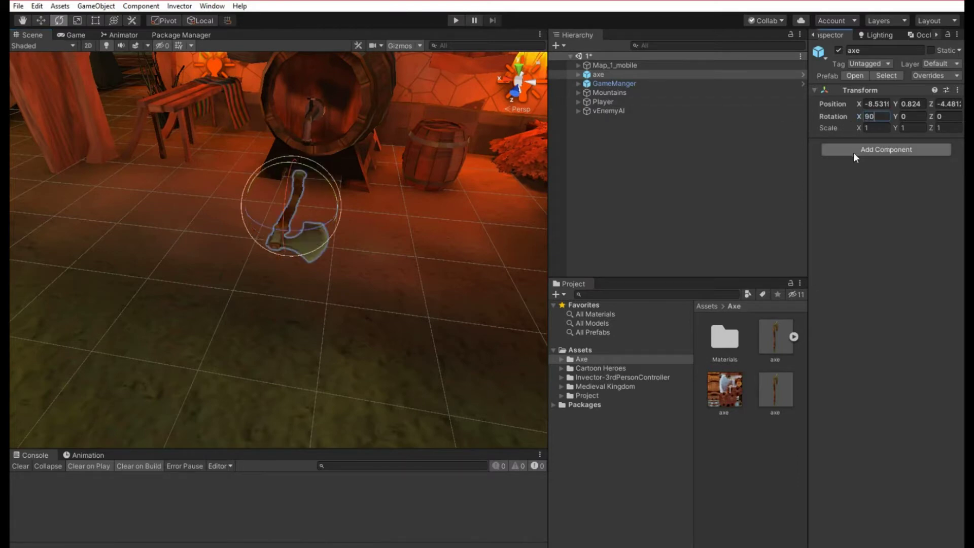
alt+drag(321, 257, 240, 297)
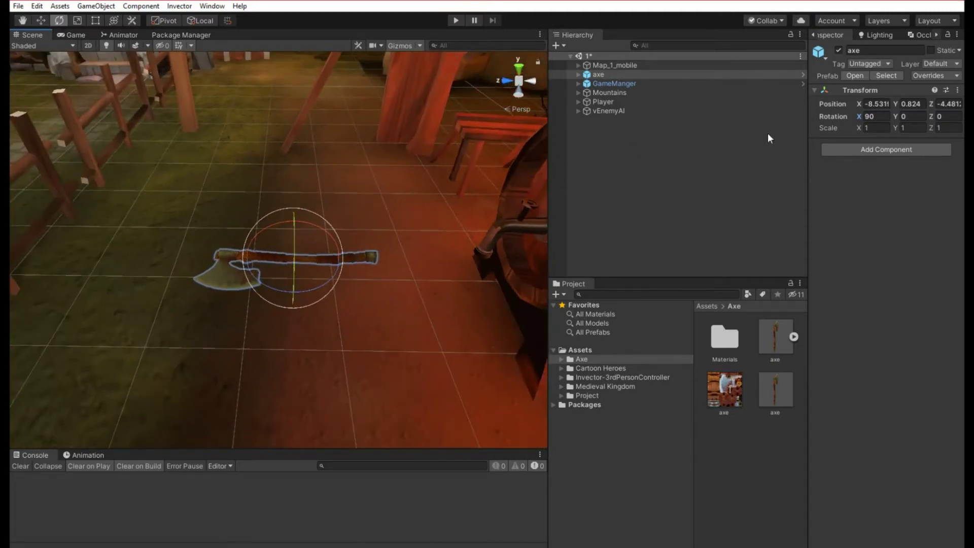
- Scale the axe down to 0.7 on the X, Y and Z axes
click(878, 127)
text(.7)
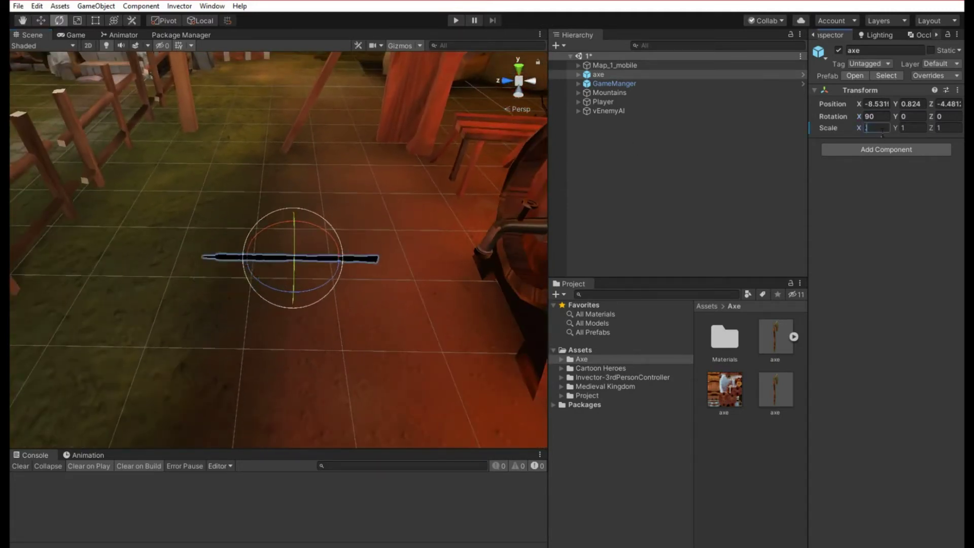
click(916, 127)
text(.7)
click(944, 128)
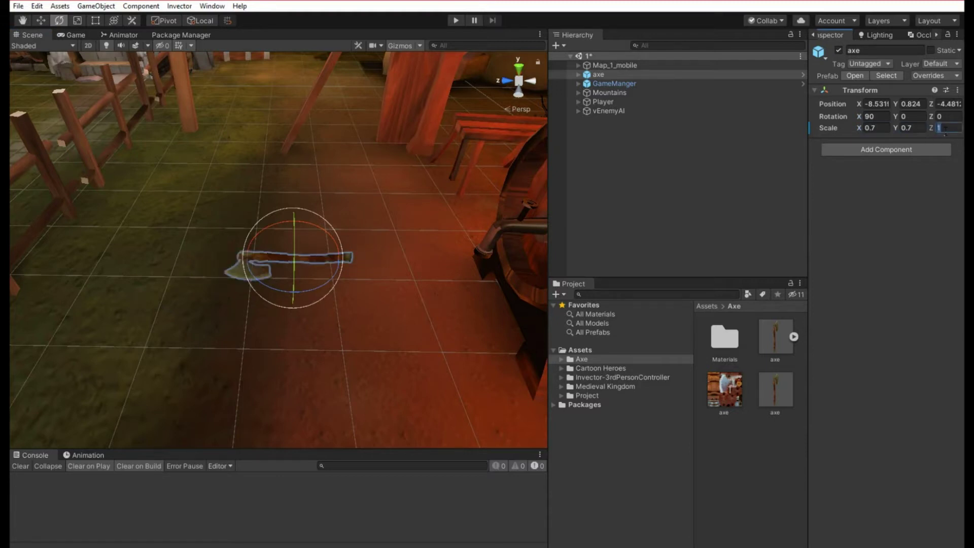
text(.7)
right_drag(402, 269, 531, 129)
- Move the axe below vEnemyAI in the object hierarchy and unpack its prefab
drag(592, 74, 599, 116)
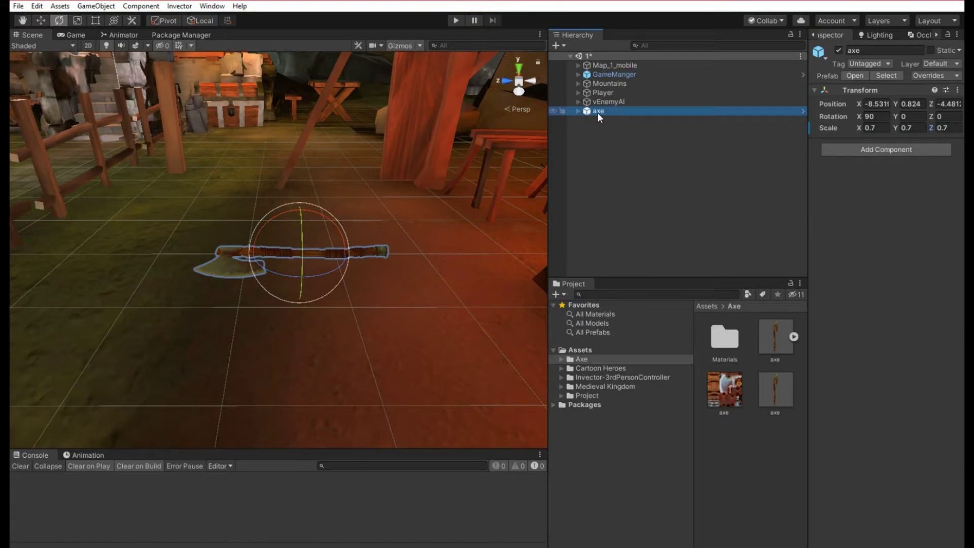
right_click(590, 138)
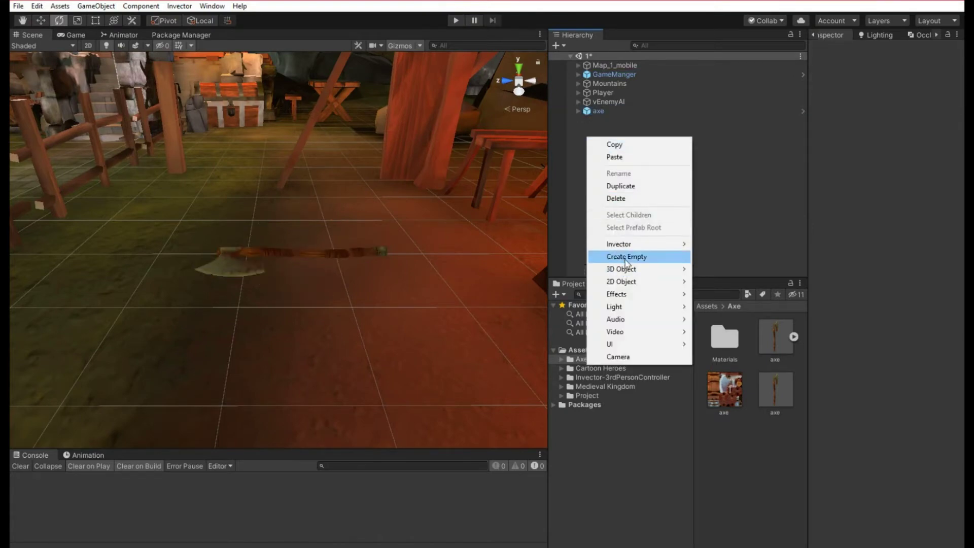
click(595, 111)
click(589, 111)
right_click(592, 109)
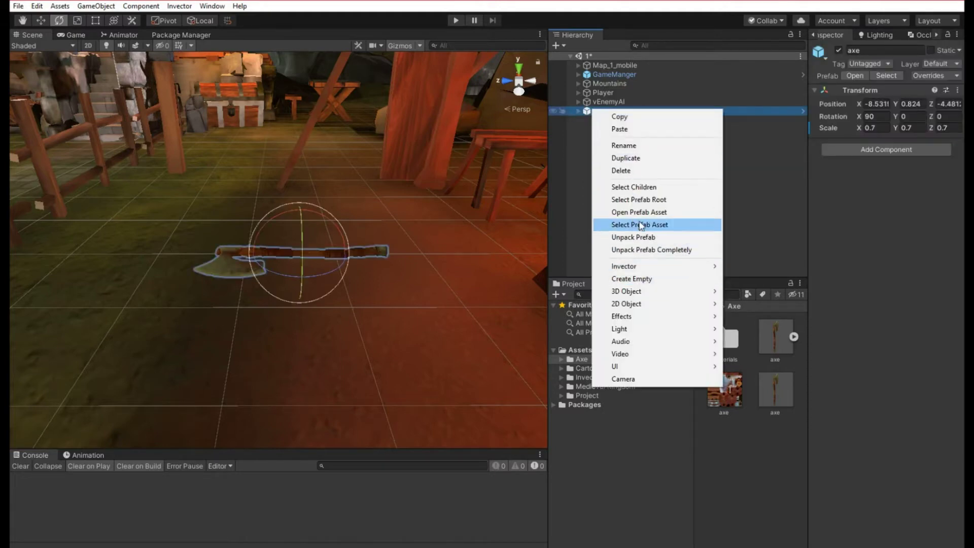
click(634, 237)
- Add a 3D sphere as a child of the axe and set its scale to 2 on all three axes
click(577, 111)
right_click(619, 110)
mouse_move(664, 239)
click(718, 254)
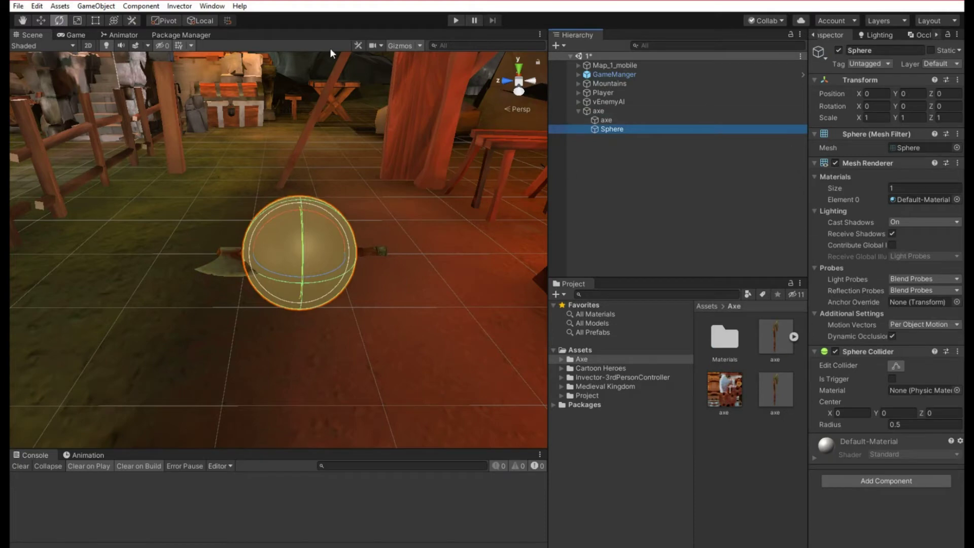
click(873, 118)
text(2)
key(Tab)
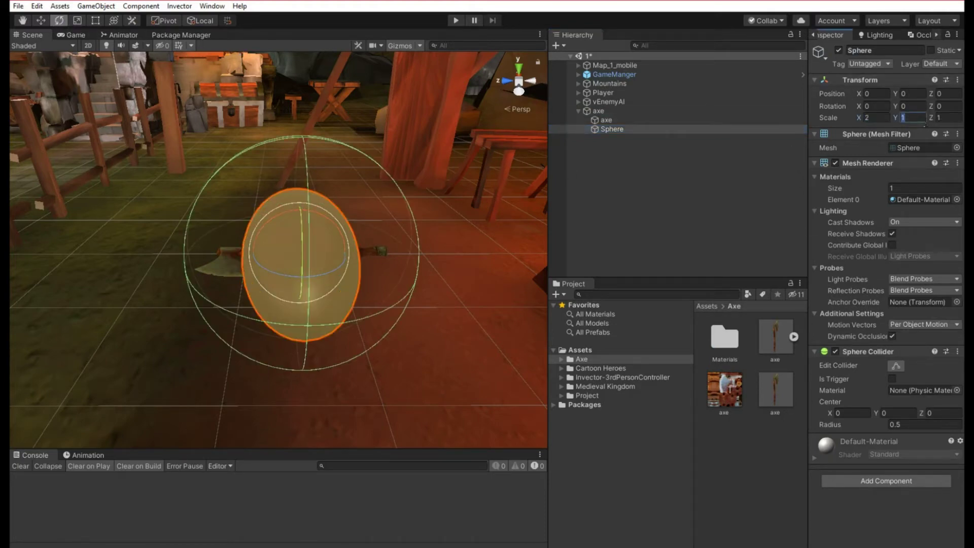
text(2)
key(Tab)
text(2)
alt+drag(462, 206, 395, 202)
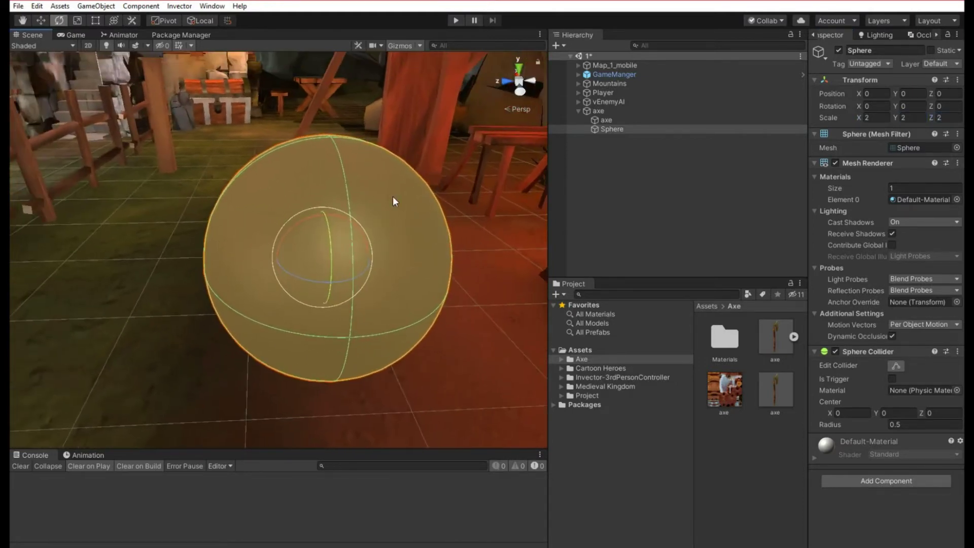
- Reduce the axe's child sphere to a trigger Sphere Collider by removing its Mesh Filter and Mesh Renderer
right_click(876, 134)
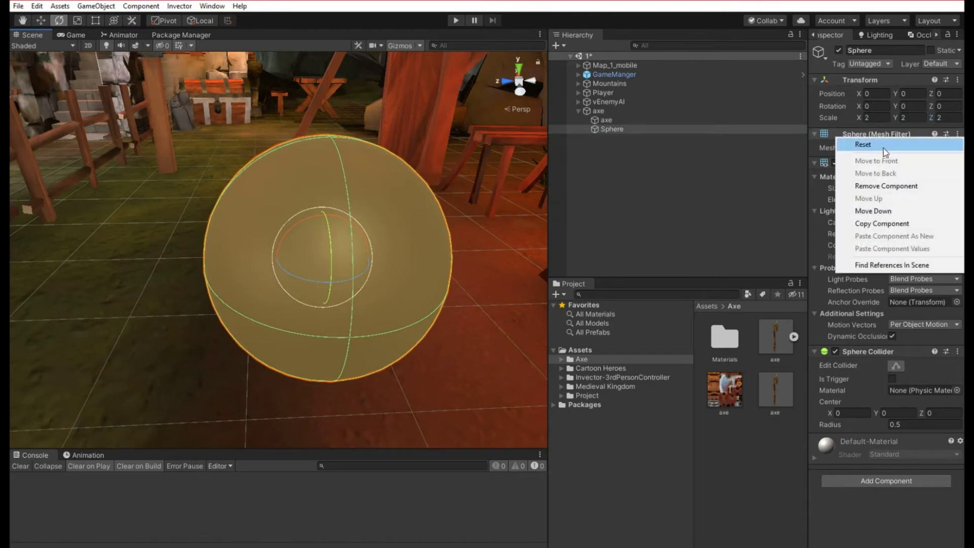
click(886, 186)
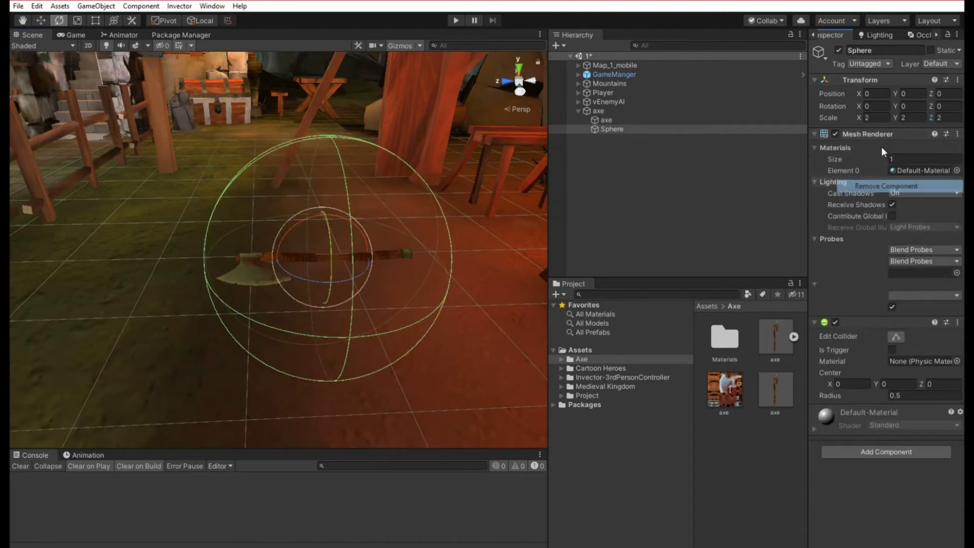
click(884, 181)
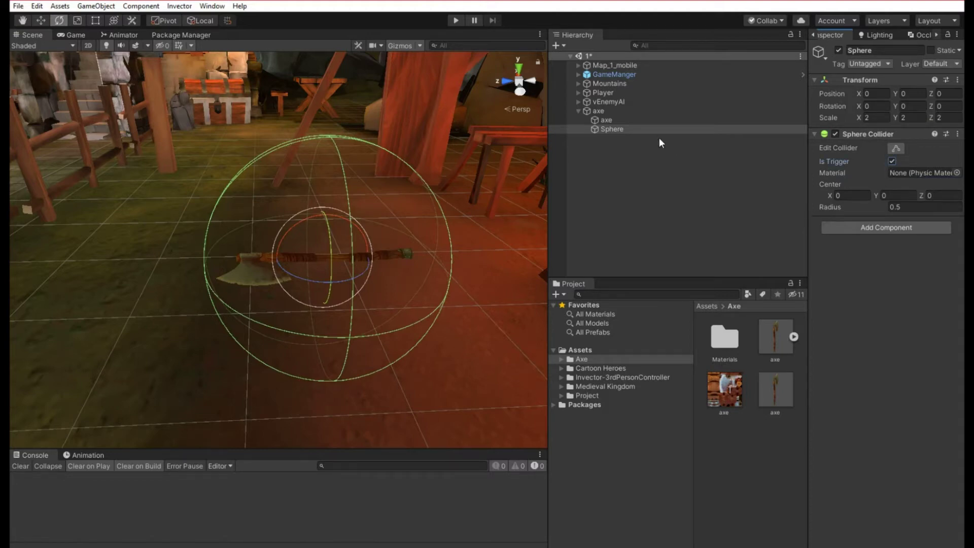
- Add the V Add Item By ID script to the parent axe object
click(602, 110)
click(891, 138)
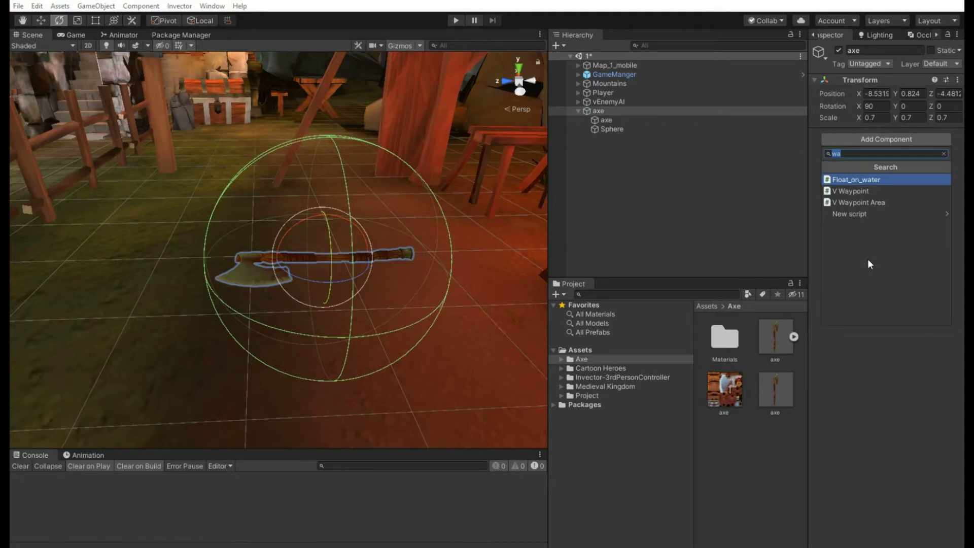
text(id)
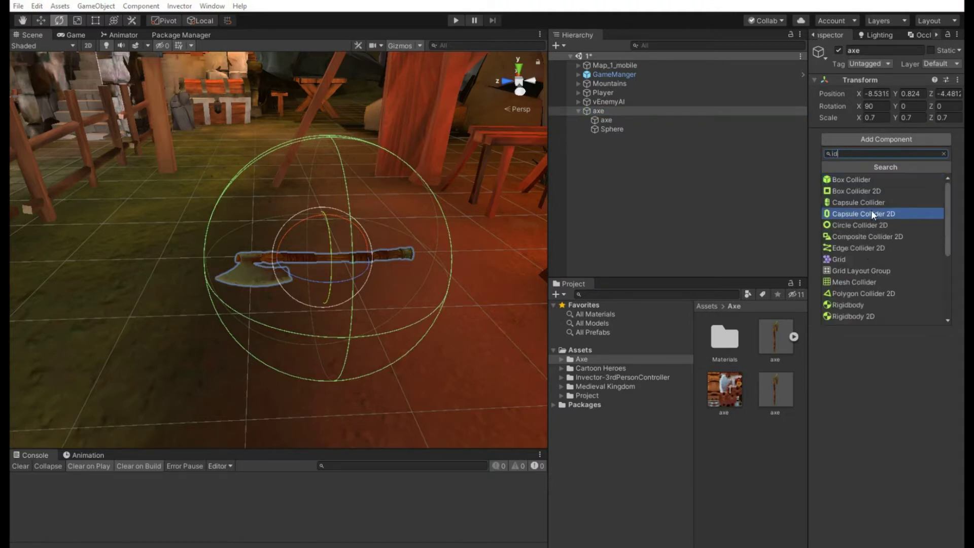
scroll(879, 269, down, 5)
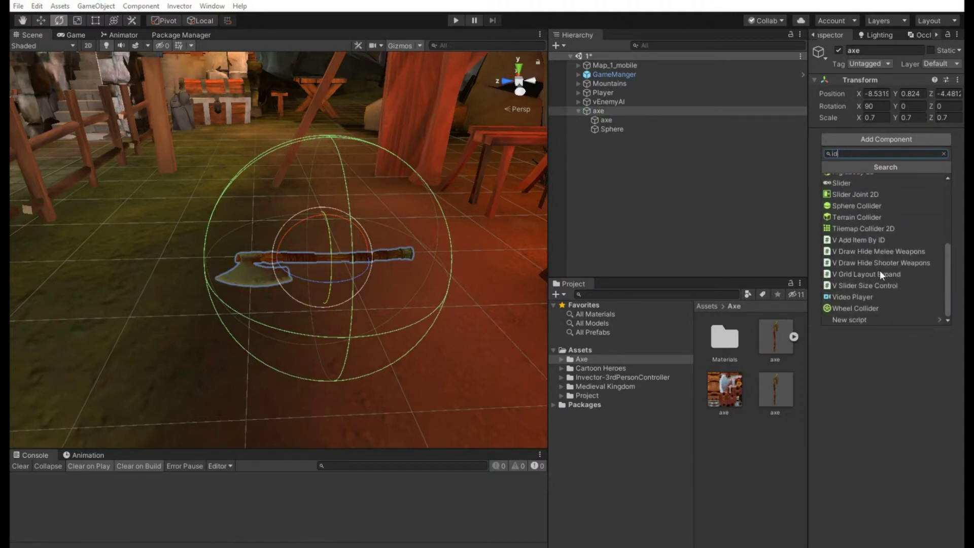
click(869, 240)
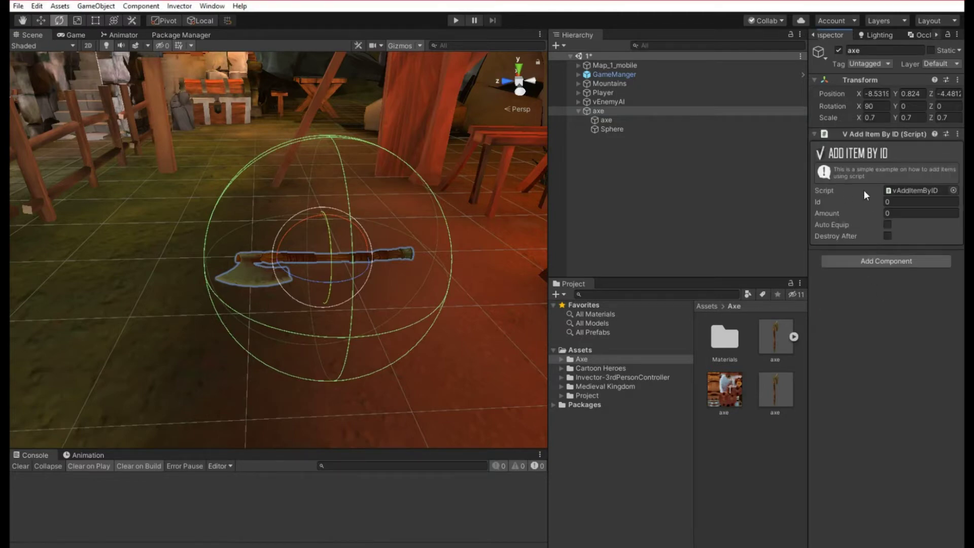
- Configure the axe's Add Item By ID with Id 14, Amount 1, Auto Equip off and Destroy After on
click(904, 202)
text(14)
click(902, 217)
text(1)
click(888, 225)
click(888, 224)
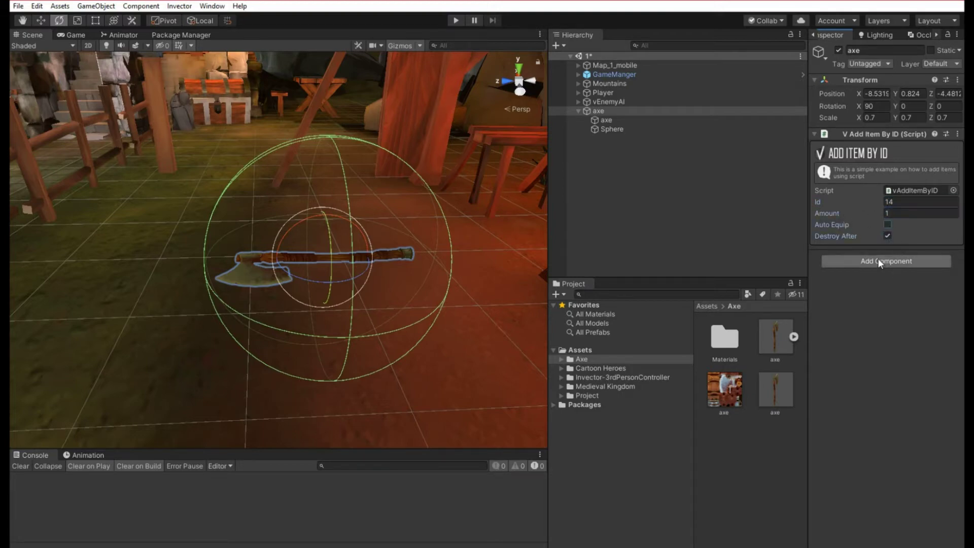
- Add the V Rotate Object script to the parent axe object
click(880, 261)
text(rota)
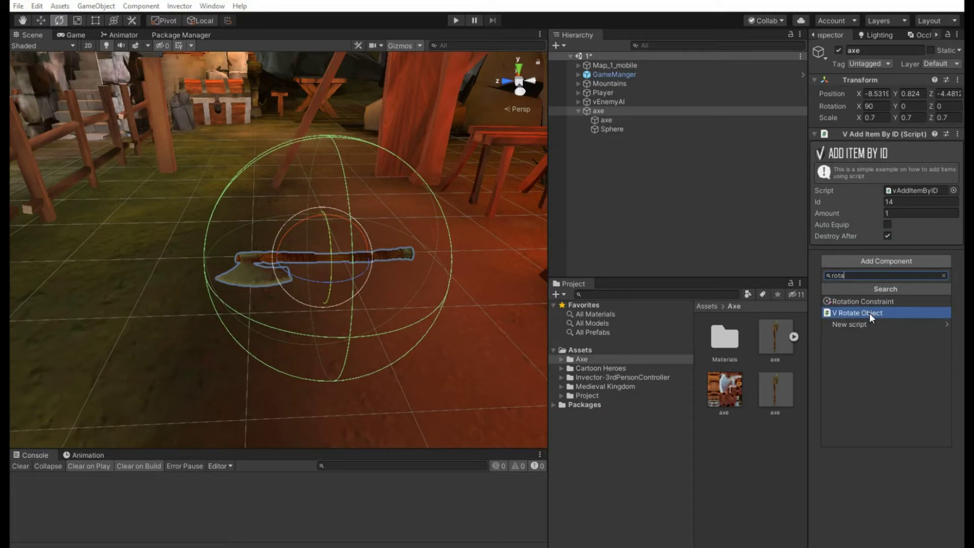
click(869, 313)
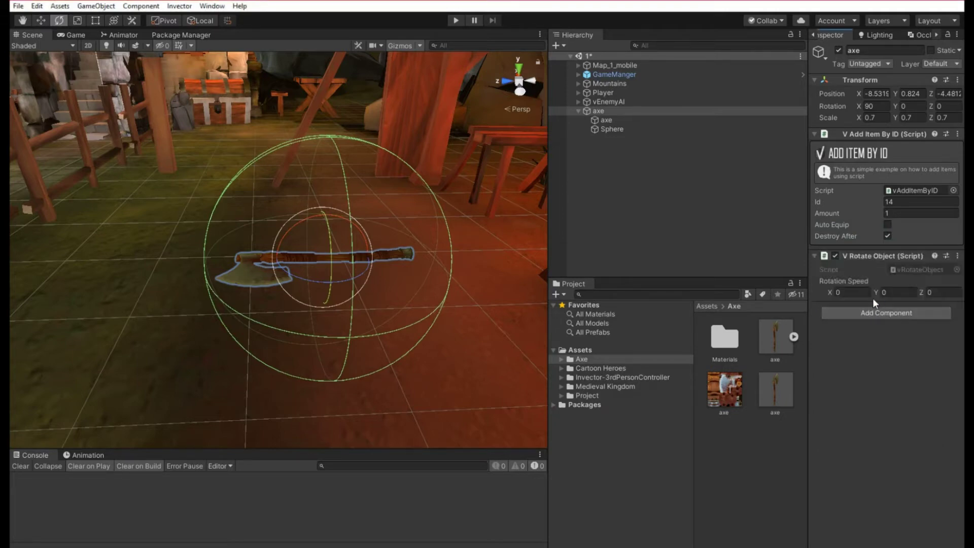
click(940, 293)
- Examine the short Axe prefab in the project's Prefabs folder, checking its root components and the Sphere child's mesh and material
click(587, 395)
double_click(776, 350)
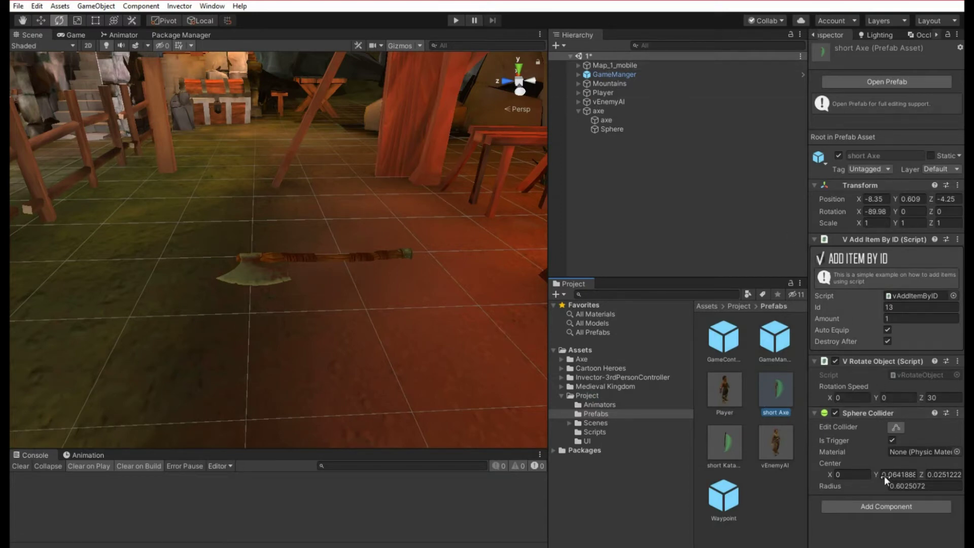
click(892, 440)
click(848, 83)
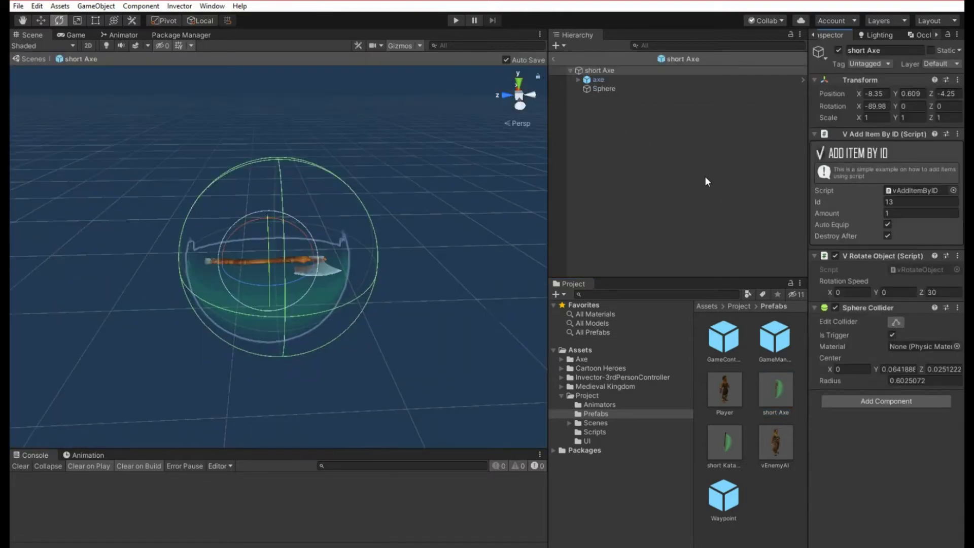
click(604, 89)
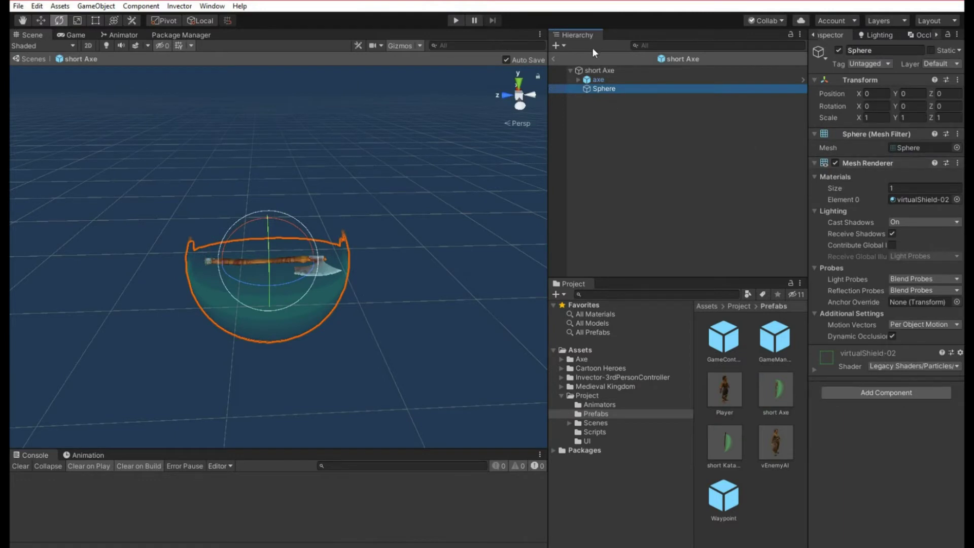
click(552, 59)
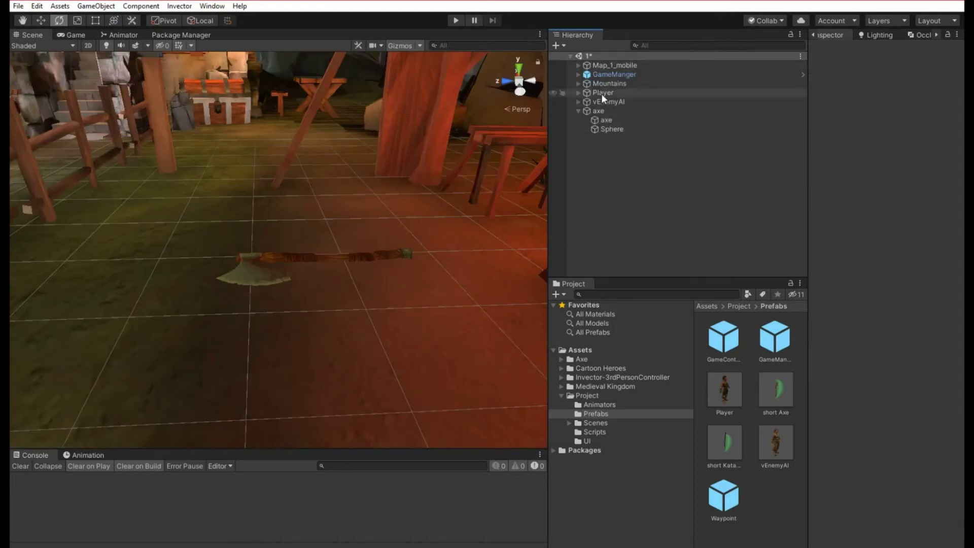
- Delete the axe's existing Sphere child and create a new 3D Sphere under the parent axe object
click(612, 129)
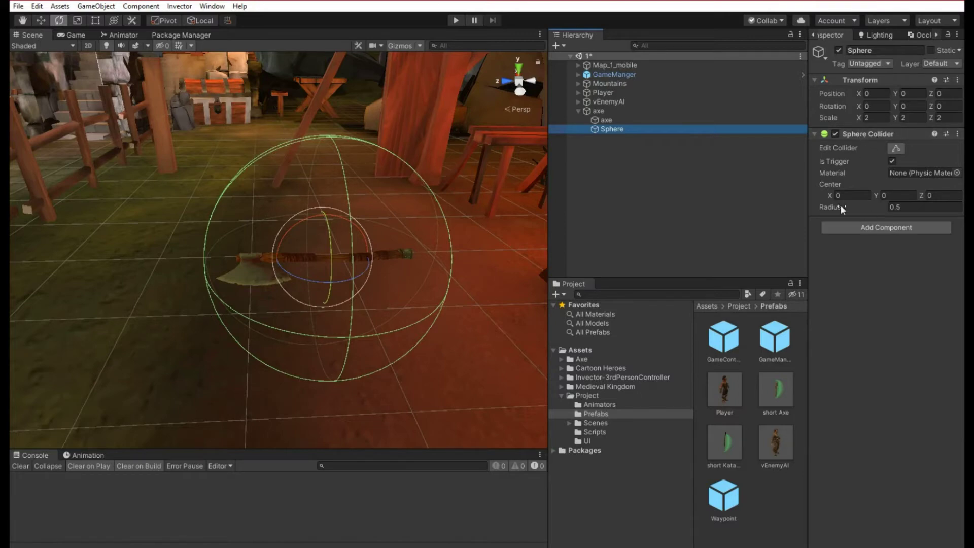
key(Delete)
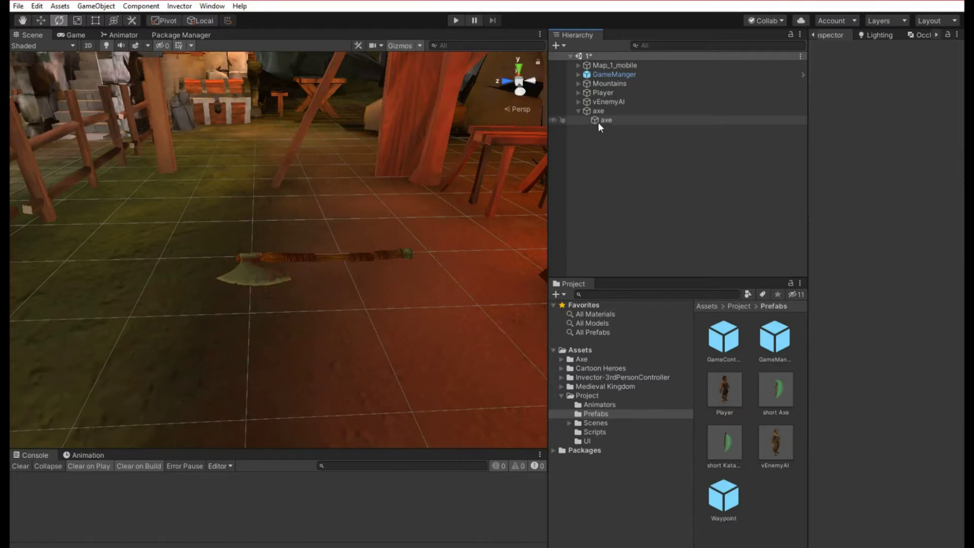
right_click(596, 111)
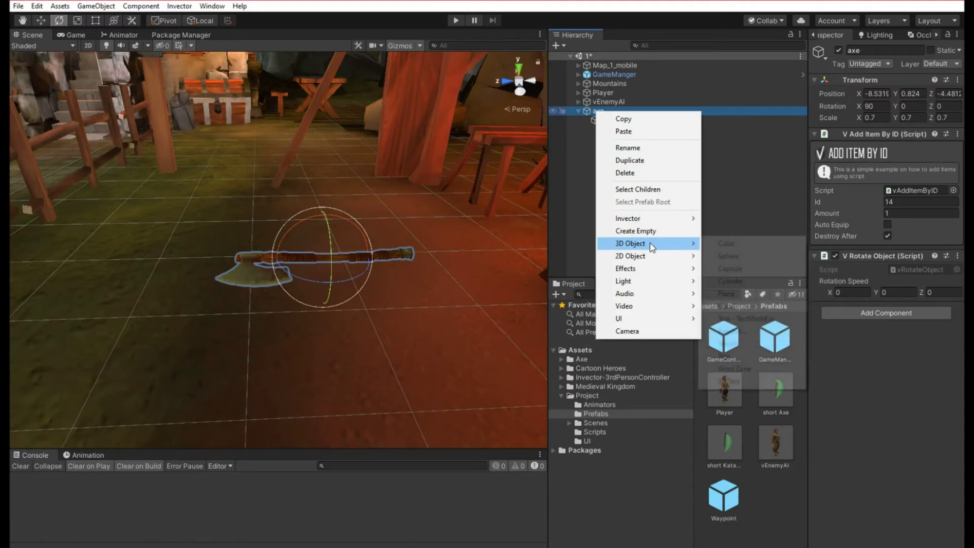
mouse_move(680, 244)
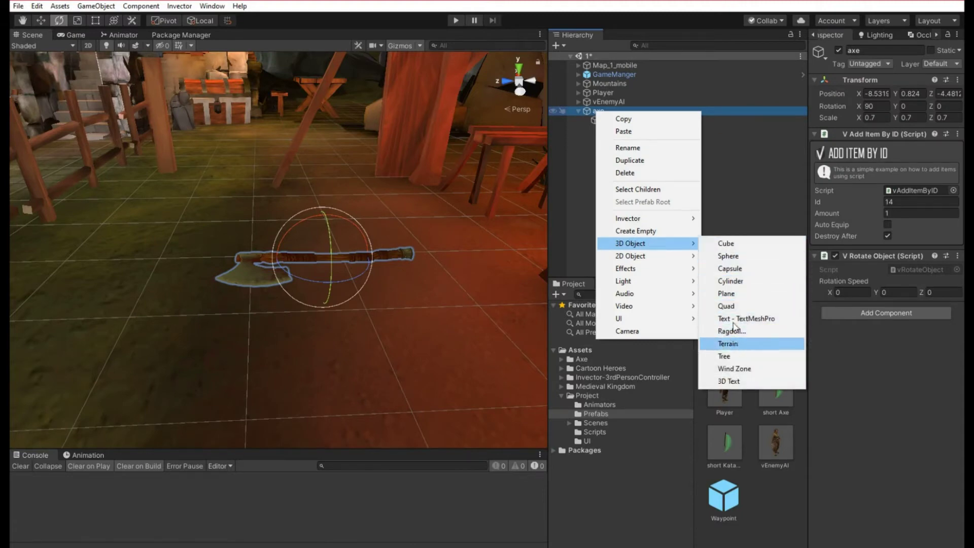
click(728, 256)
- Set the new Sphere's scale to 2 on X, Y and Z
click(878, 118)
text(2)
key(Tab)
text(2)
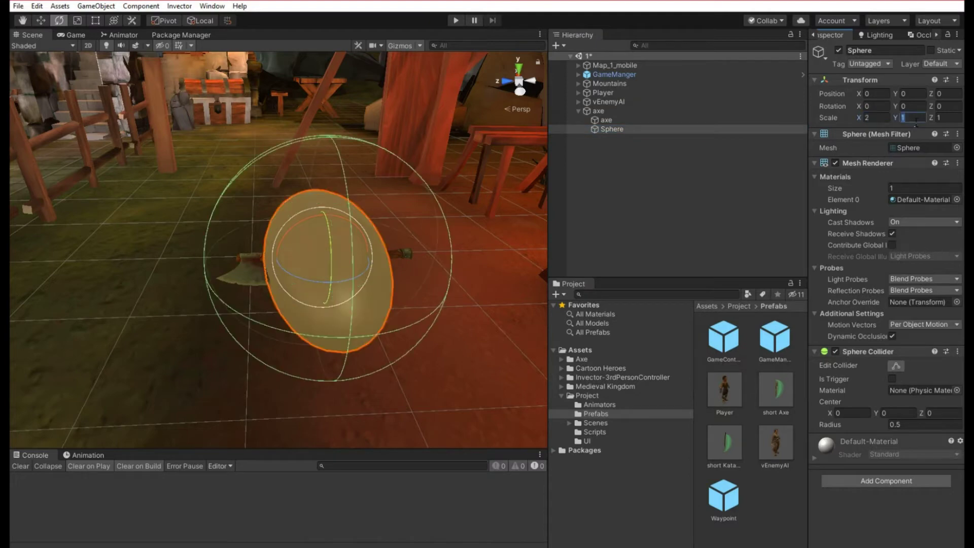
key(Tab)
text(2)
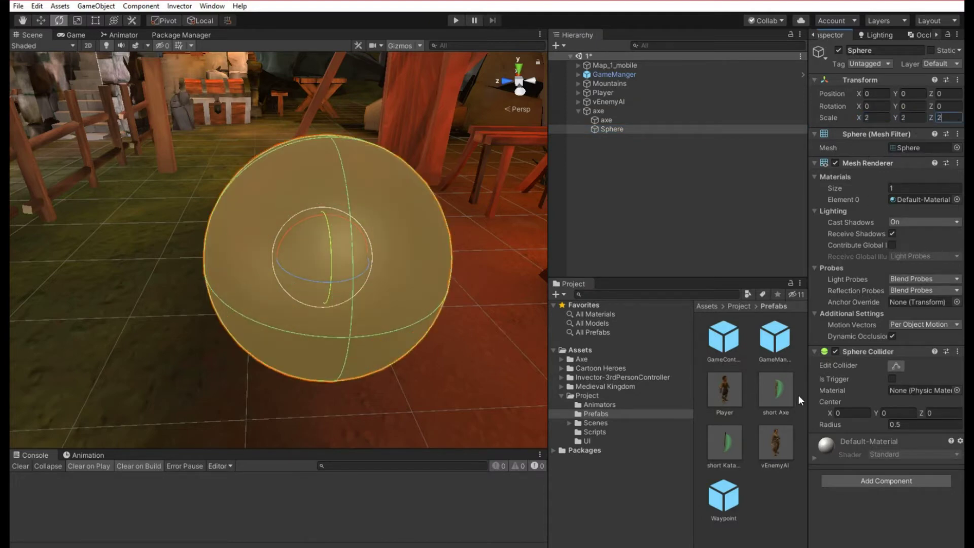
- Find the virtualShield-02 material in the project, apply it to the Sphere child, and remove the child's Sphere Collider component
click(641, 295)
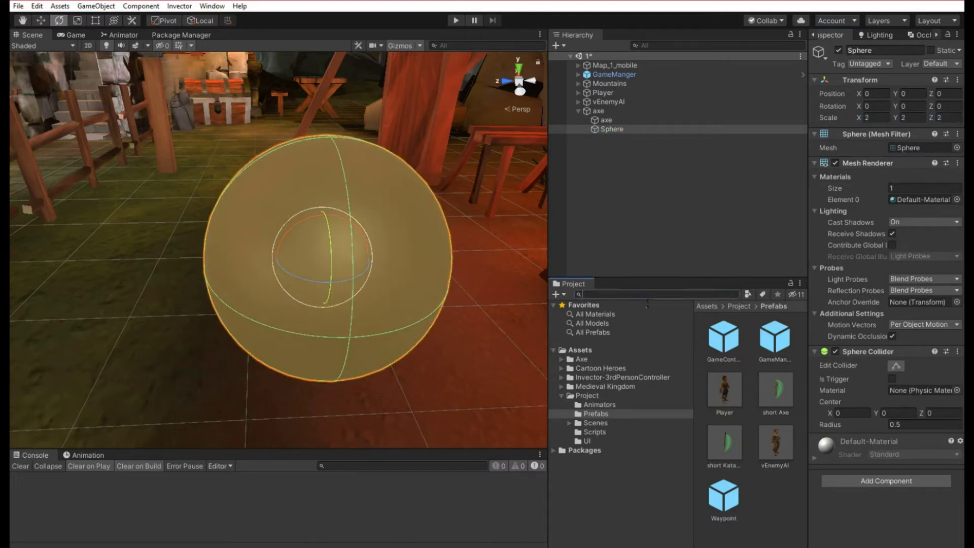
text(virt)
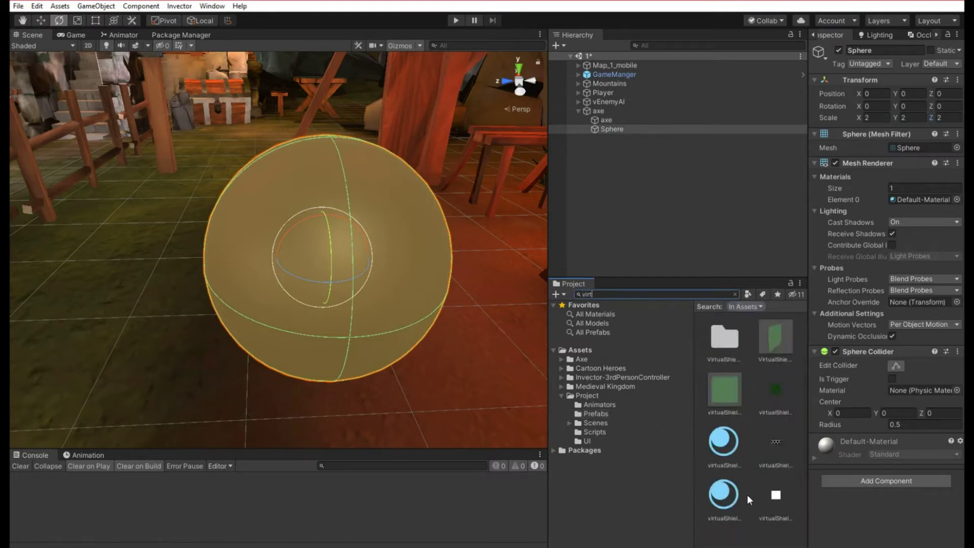
drag(730, 444, 611, 129)
alt+drag(276, 282, 471, 275)
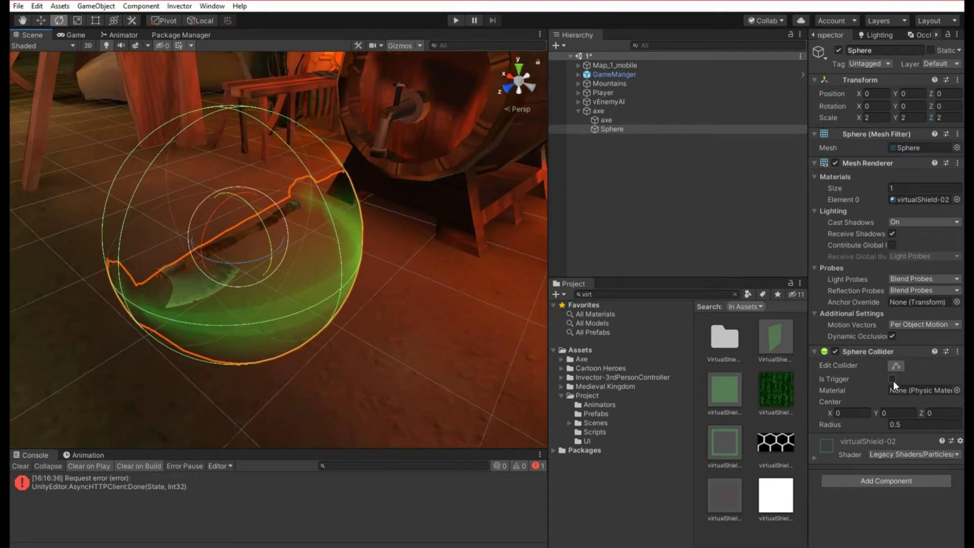
right_click(878, 353)
click(884, 402)
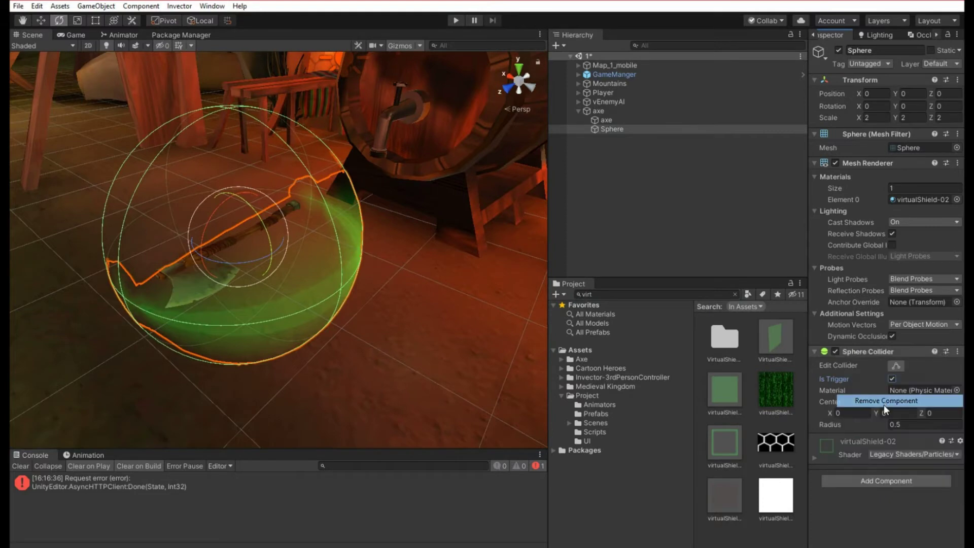
- Add a Sphere Collider with radius 1 and Is Trigger on to the parent axe object
click(593, 109)
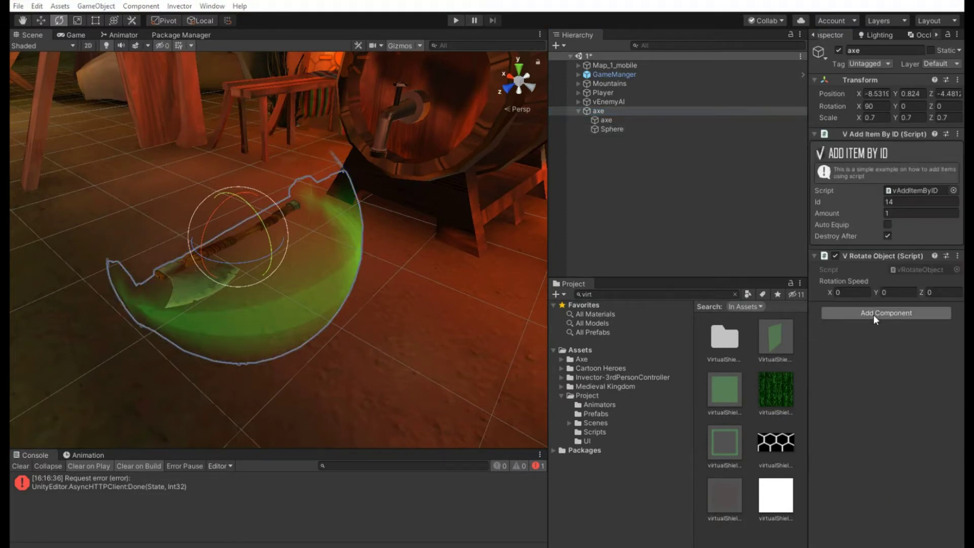
click(873, 313)
text(sp)
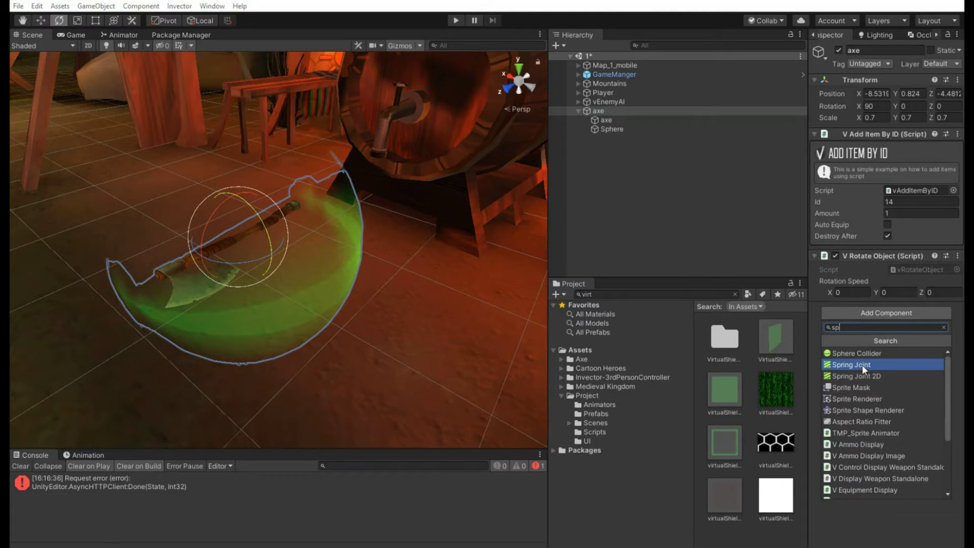
click(857, 354)
alt+drag(457, 274, 308, 266)
click(898, 380)
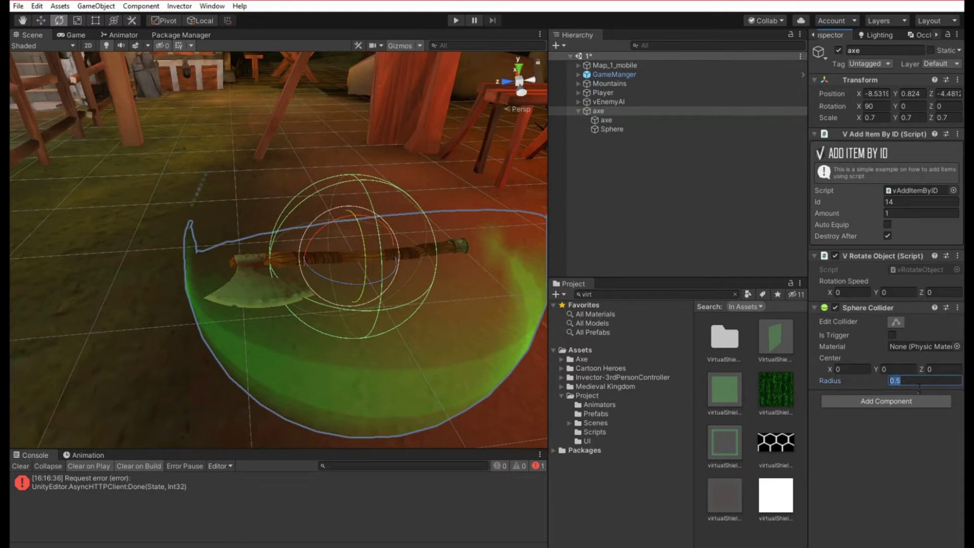
text(2)
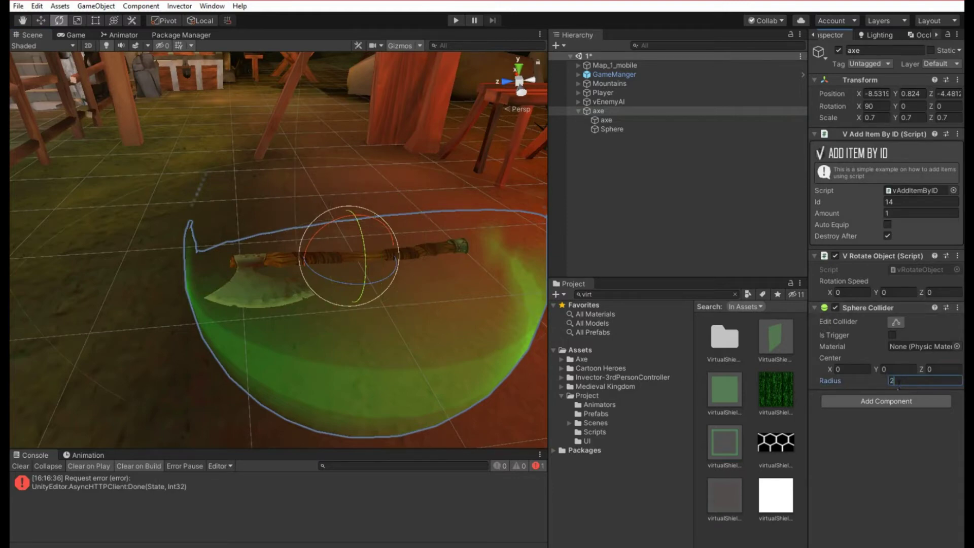
text(1)
key(Return)
alt+drag(470, 344, 322, 297)
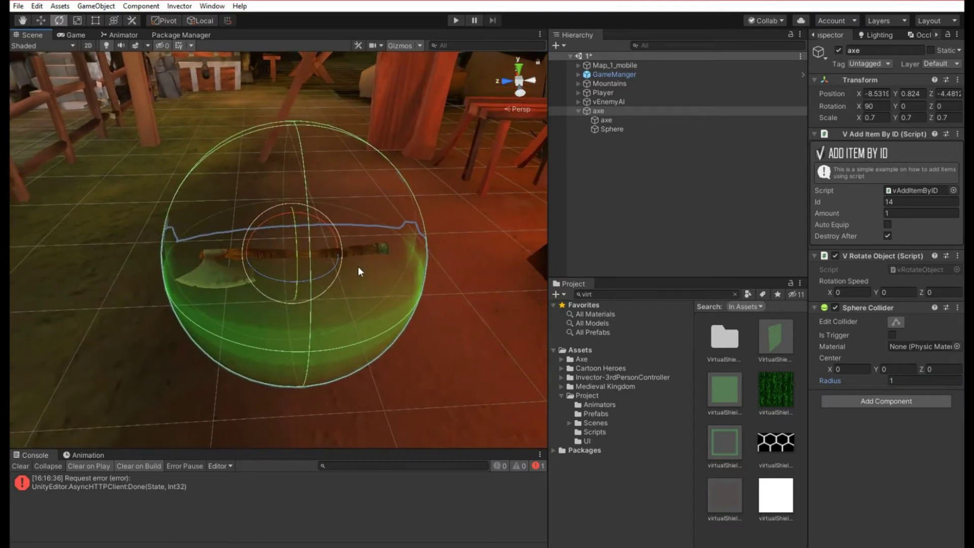
click(892, 334)
- Set the parent axe's V Rotate Object rotation speed to 30 on Z and save the scene
click(927, 292)
key(ctrl+s)
click(583, 110)
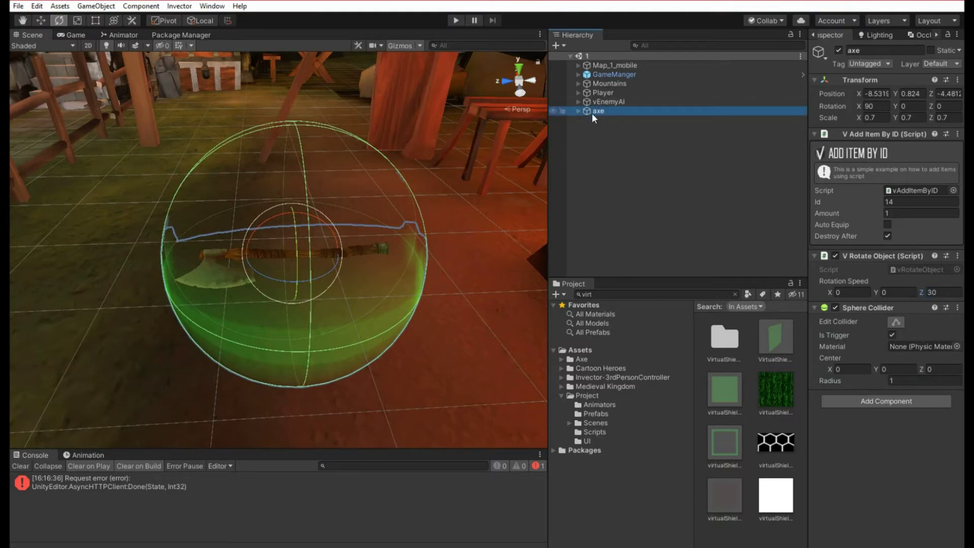
- Rename the parent axe object to Short Axe
click(853, 51)
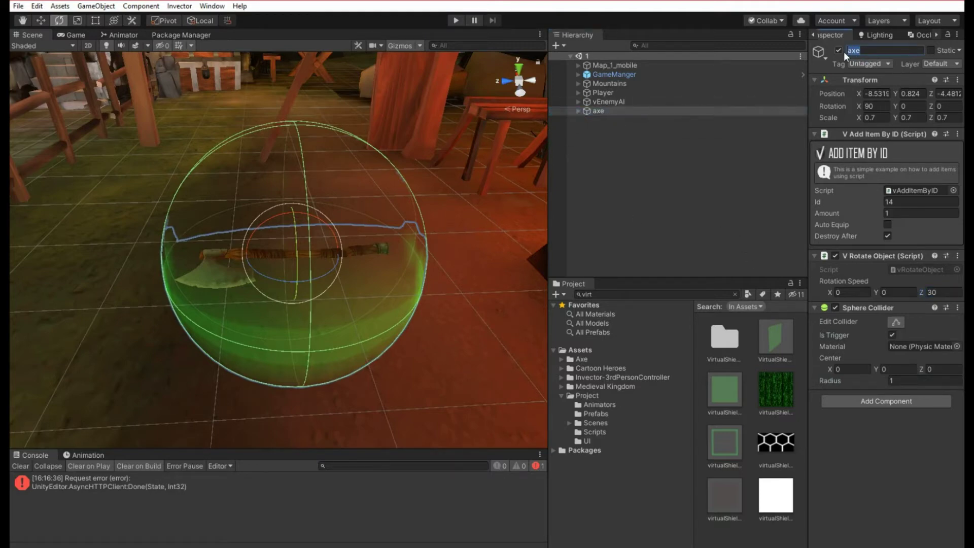
text(Short Axe)
key(Return)
- Examine the components of the short Axe prefab in the project's Prefabs folder for comparison with the scene pickup
right_drag(406, 229, 454, 214)
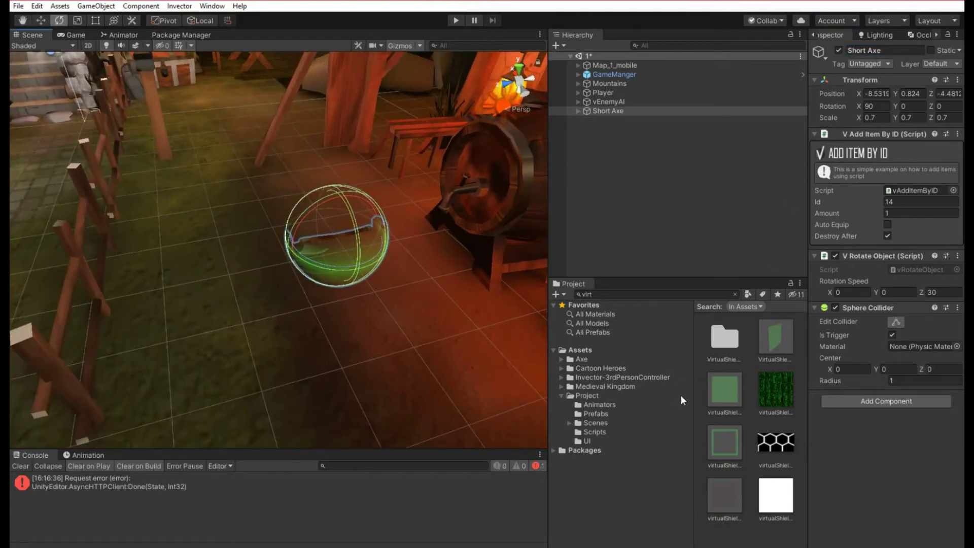
click(596, 413)
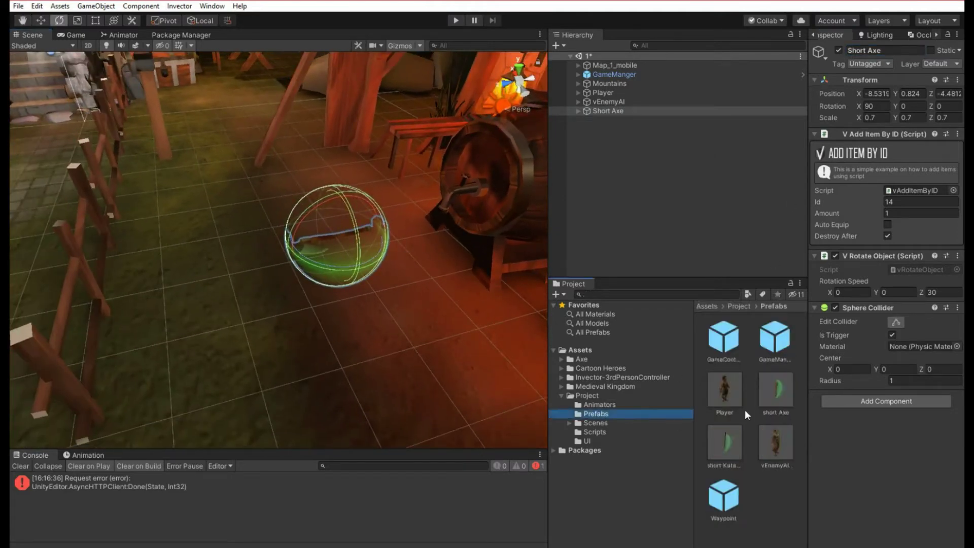
click(763, 384)
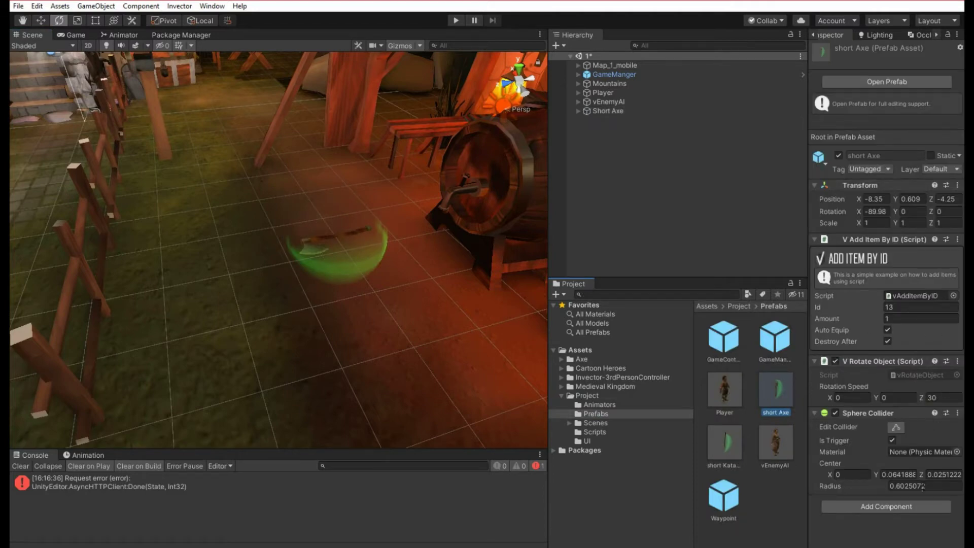
- Run the game, walk the player into the axe pickup, and open the weapon slot in the inventory's Equipments screen
click(456, 21)
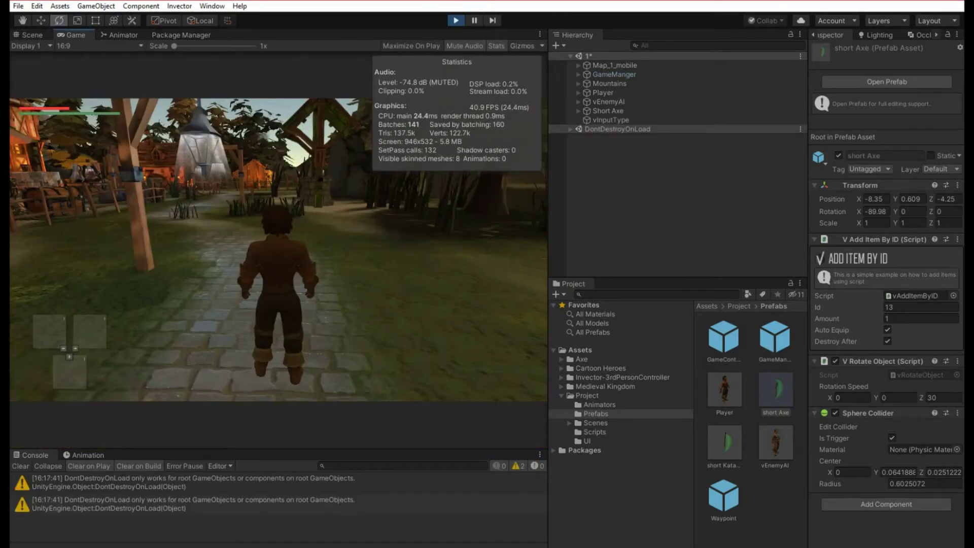
key(w)
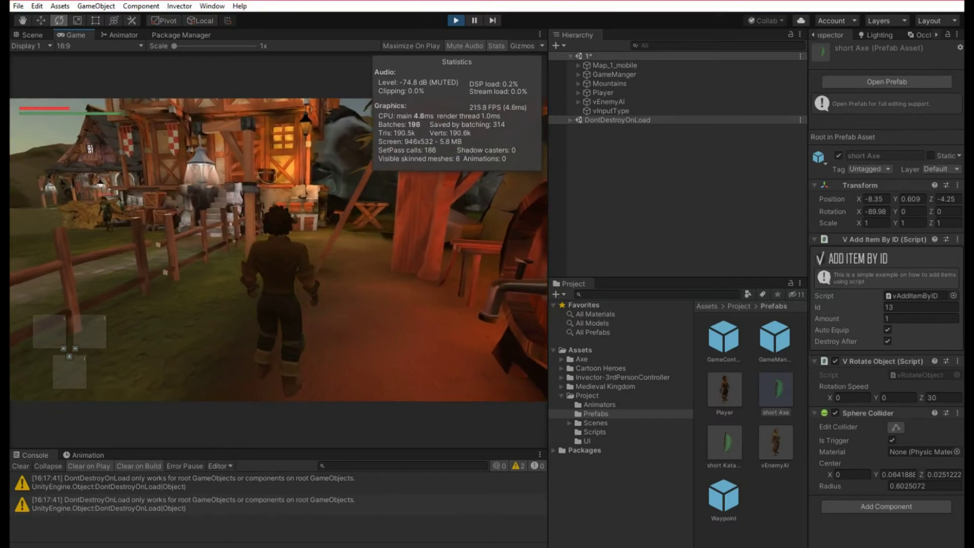
key(i)
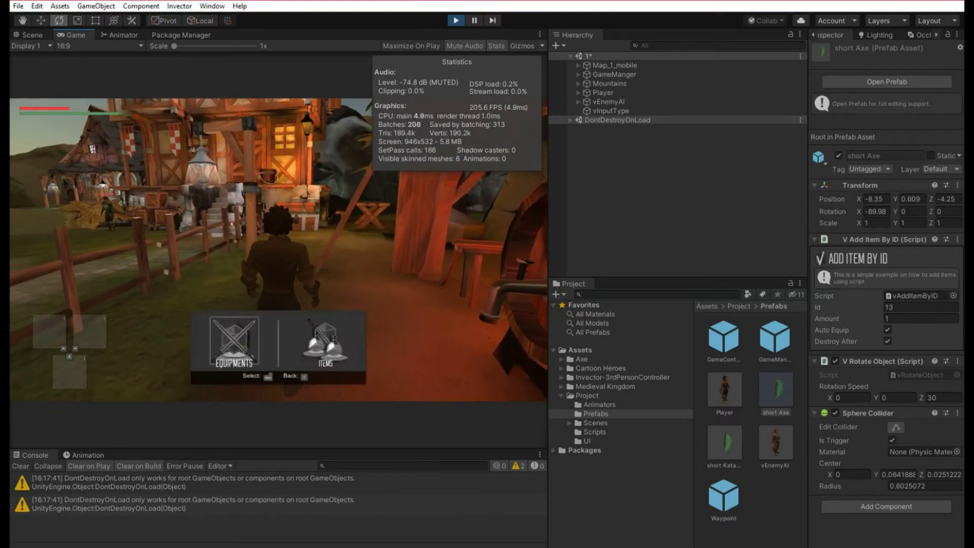
key(Return)
key(Return)
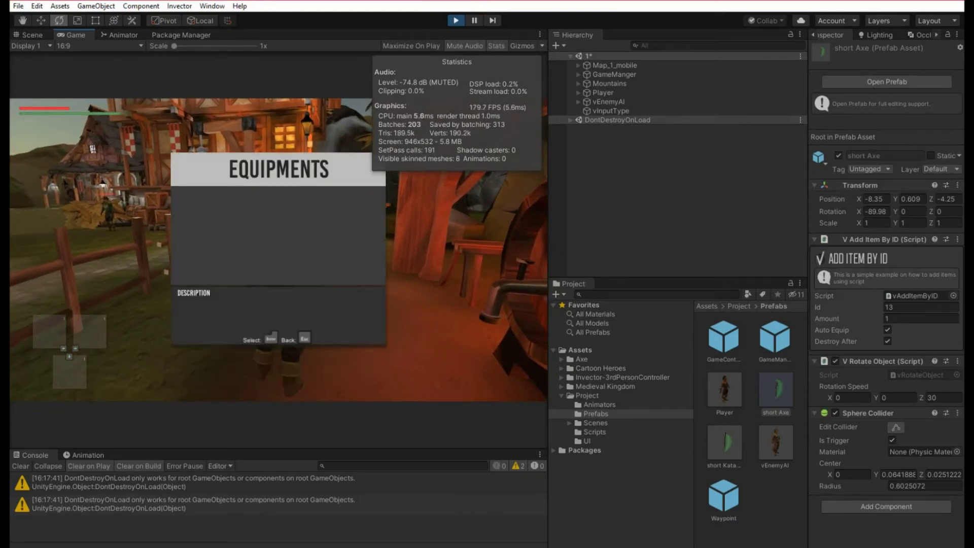
- Check the other equipment slots for the axe and end the playtest
key(Escape)
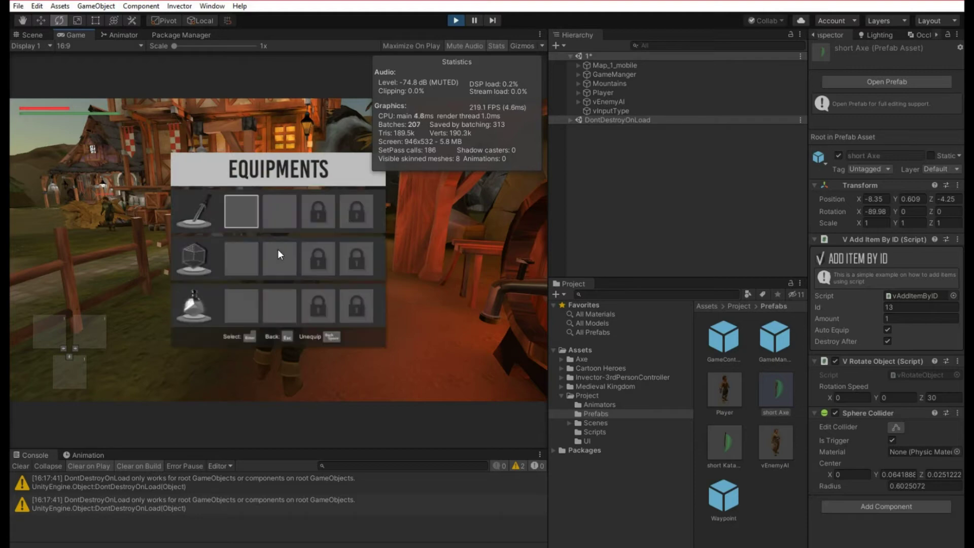
key(Return)
key(Escape)
key(Down)
key(Down)
key(Return)
key(Escape)
key(Escape)
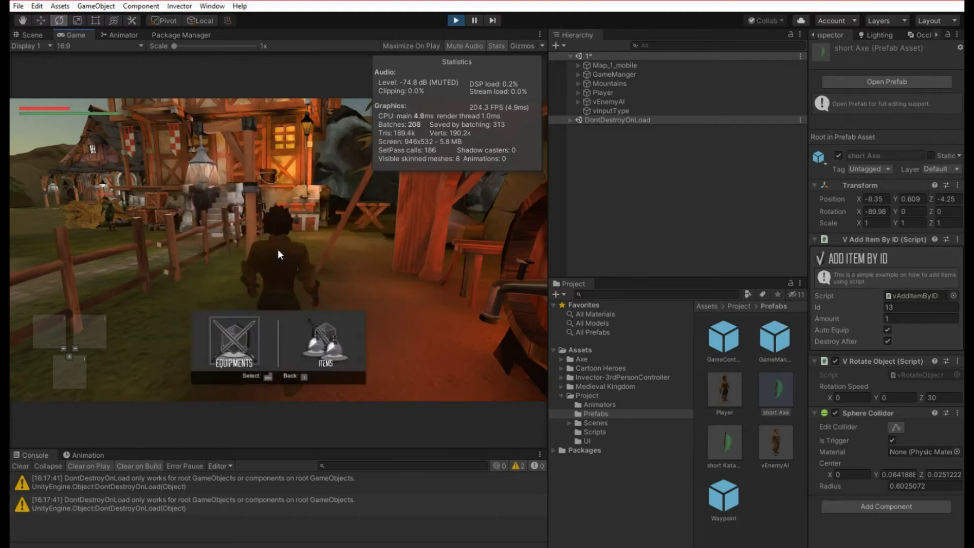
key(Escape)
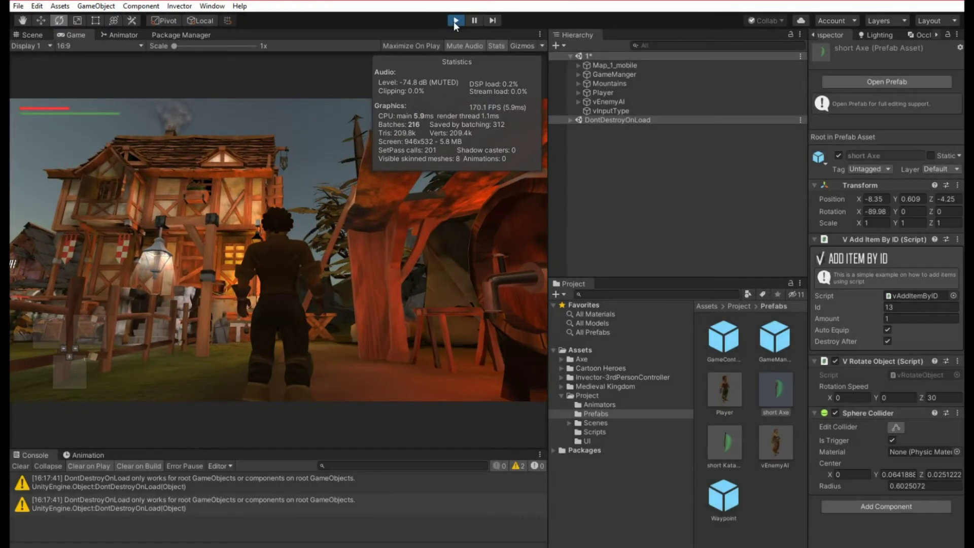
click(455, 20)
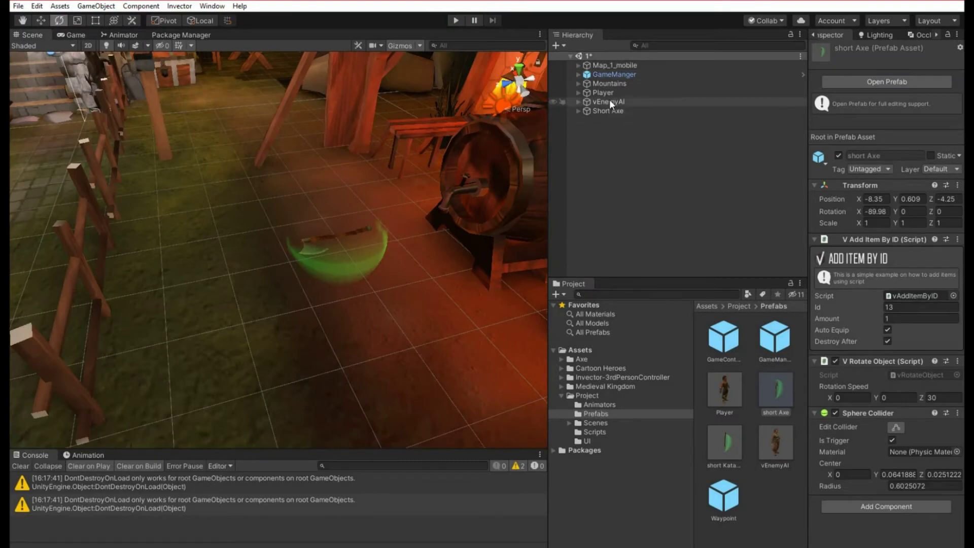
- Check the Id in Short Axe's Add Item By ID component
click(610, 101)
click(618, 111)
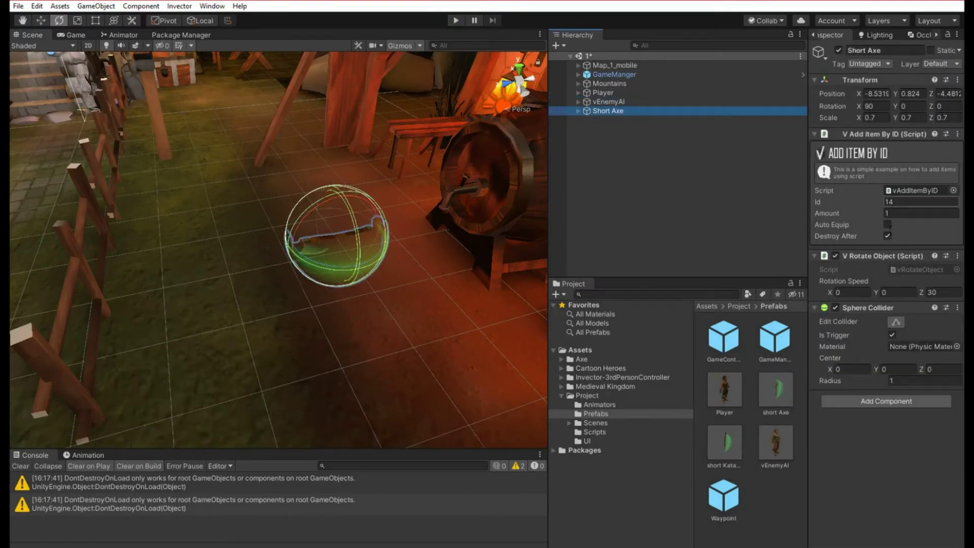
click(908, 202)
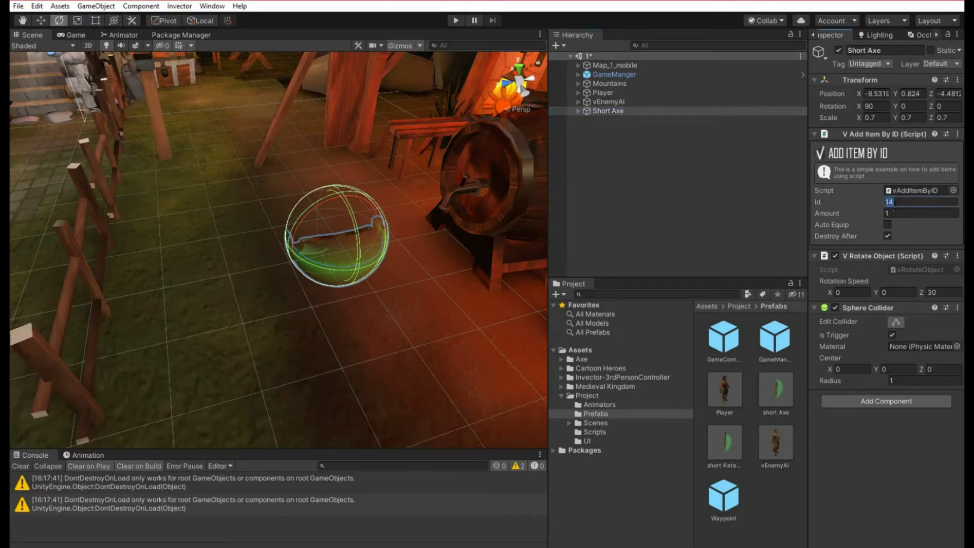
- Look up the axe's item ID in the item list of the Item Manager on the player's vMeleeController_Male B
click(618, 121)
click(579, 92)
click(600, 103)
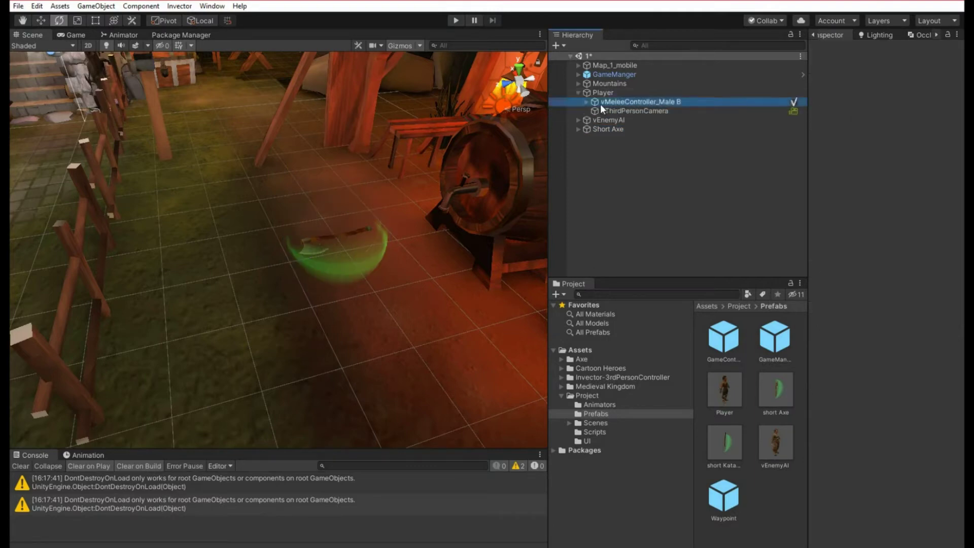
scroll(863, 315, down, 4)
scroll(888, 379, down, 4)
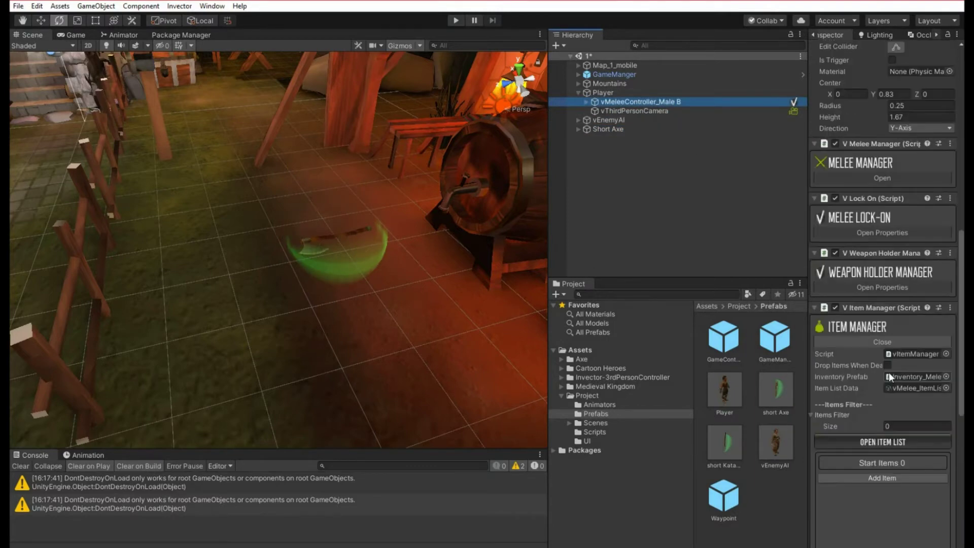
click(886, 441)
scroll(195, 384, down, 2)
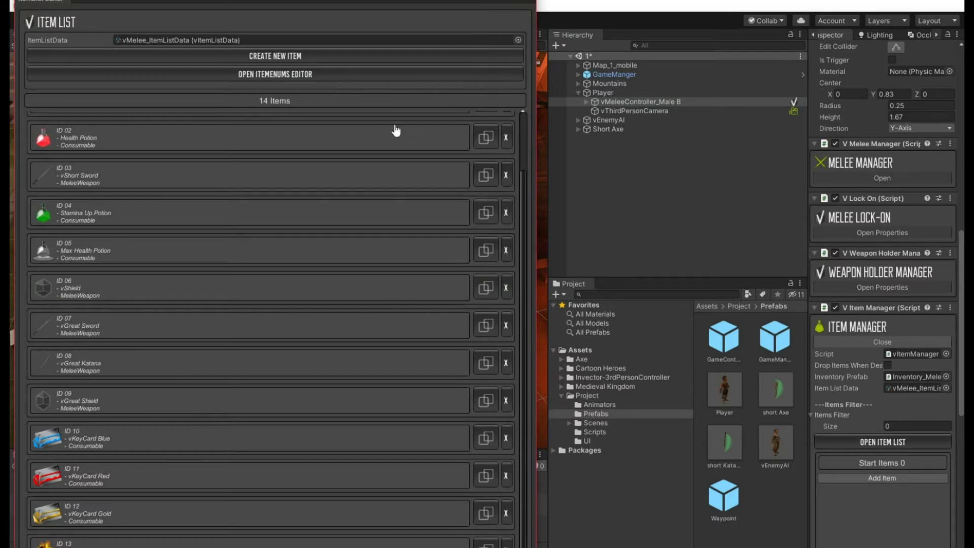
click(531, 6)
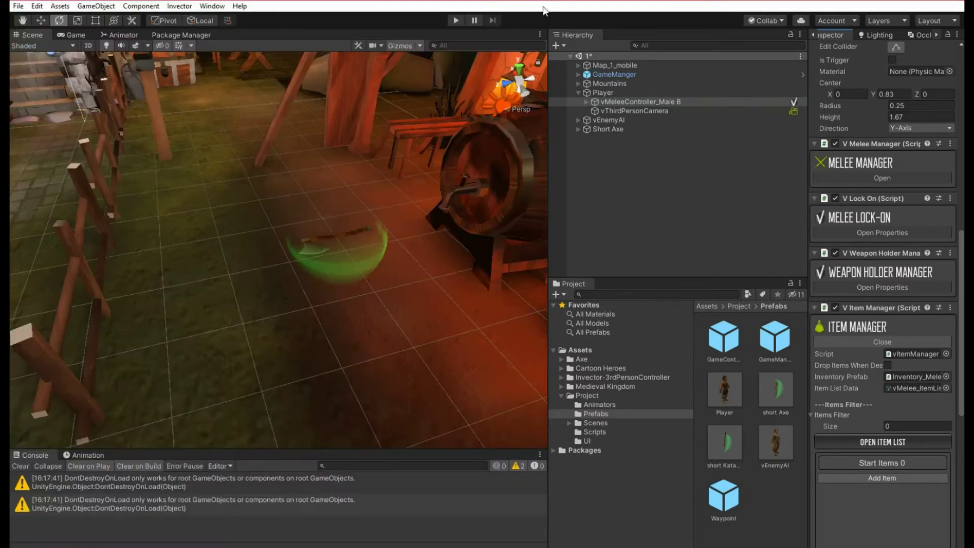
- Set the Id in the Short Axe pickup's Add Item By ID component to 13 and save the scene
click(605, 122)
click(605, 128)
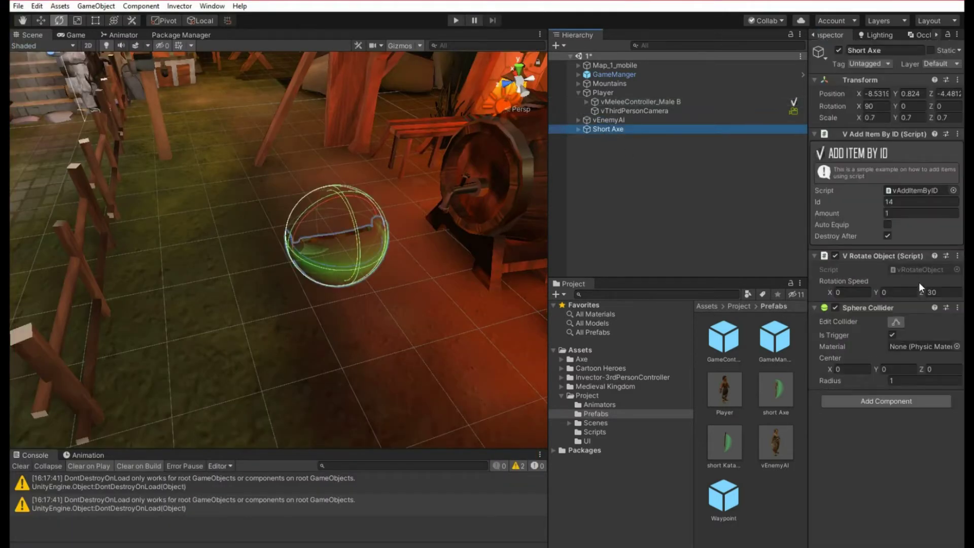
click(906, 204)
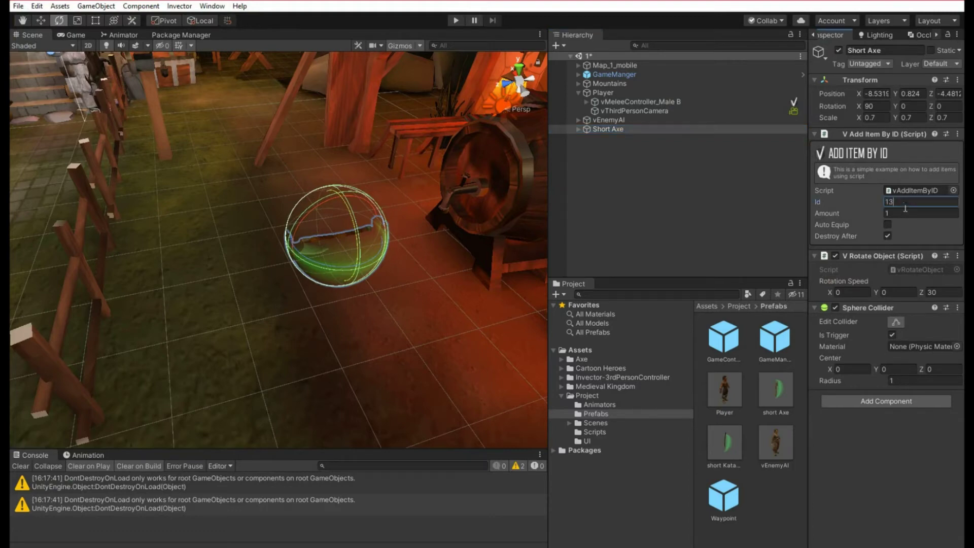
key(ctrl+s)
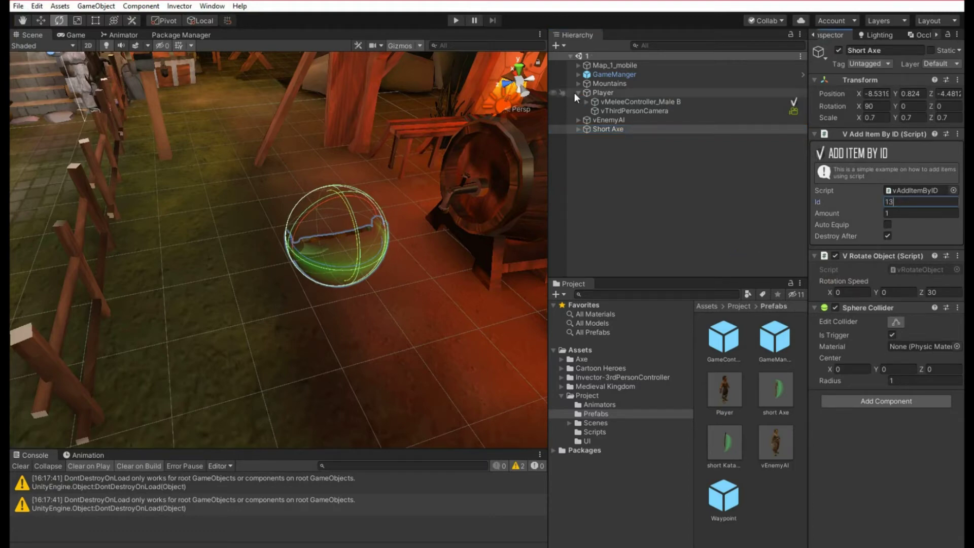
- Run the game and walk the player into the axe pickup by the fence
click(577, 92)
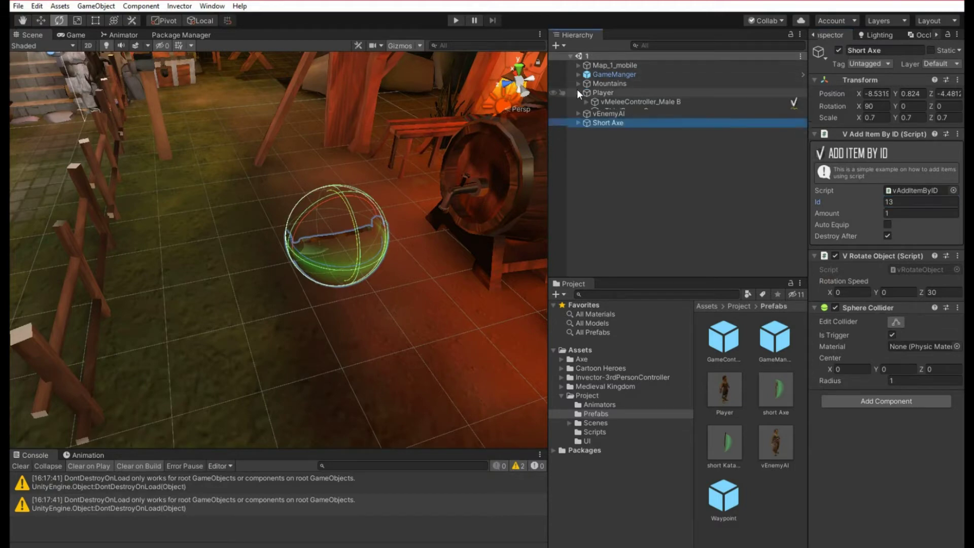
click(456, 20)
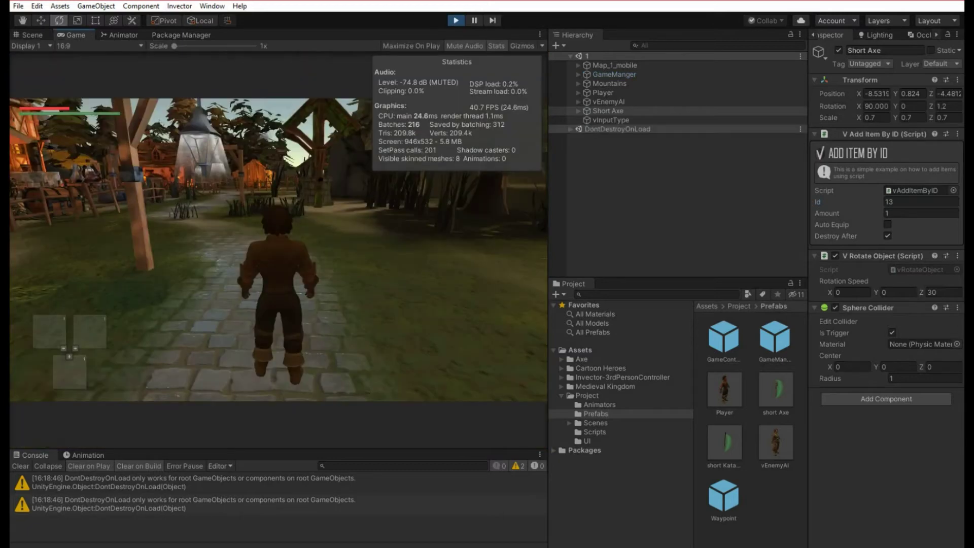
key(w)
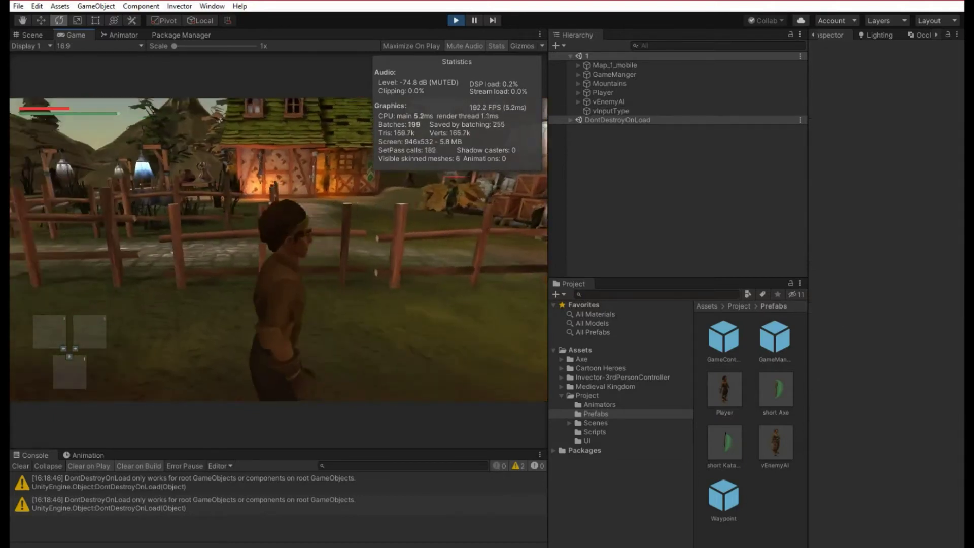
- Equip the axe in the first weapon slot of the Equipments inventory and walk the player around holding it
key(i)
key(Return)
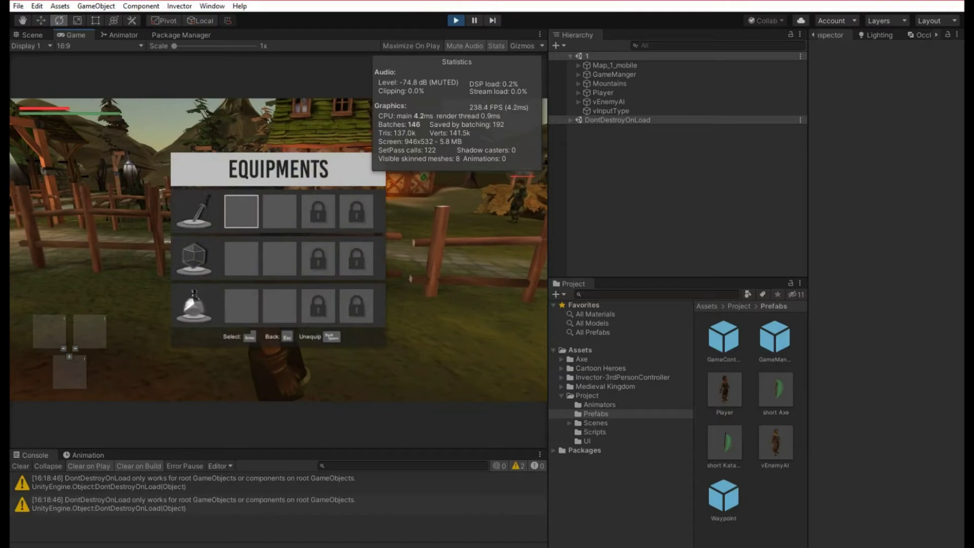
key(Return)
key(Return)
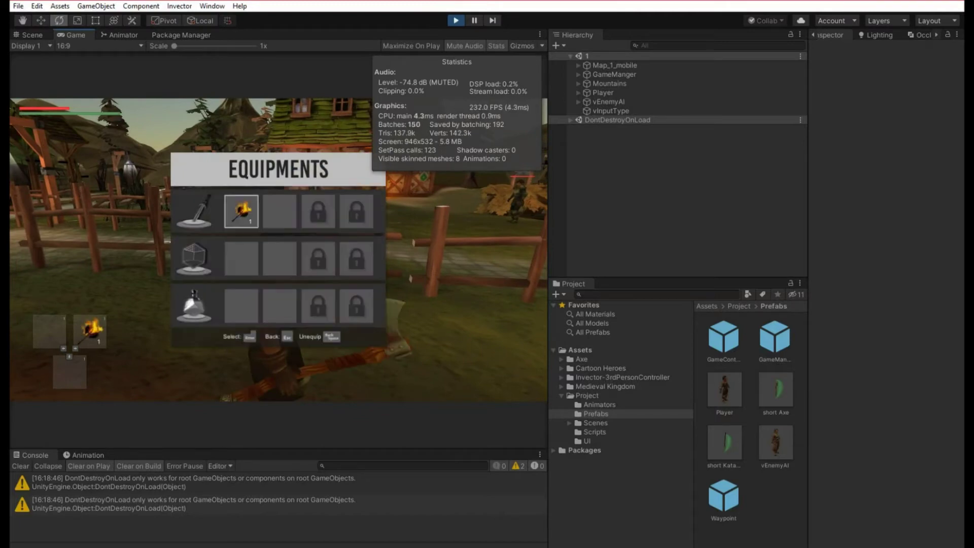
key(Escape)
key(Escape)
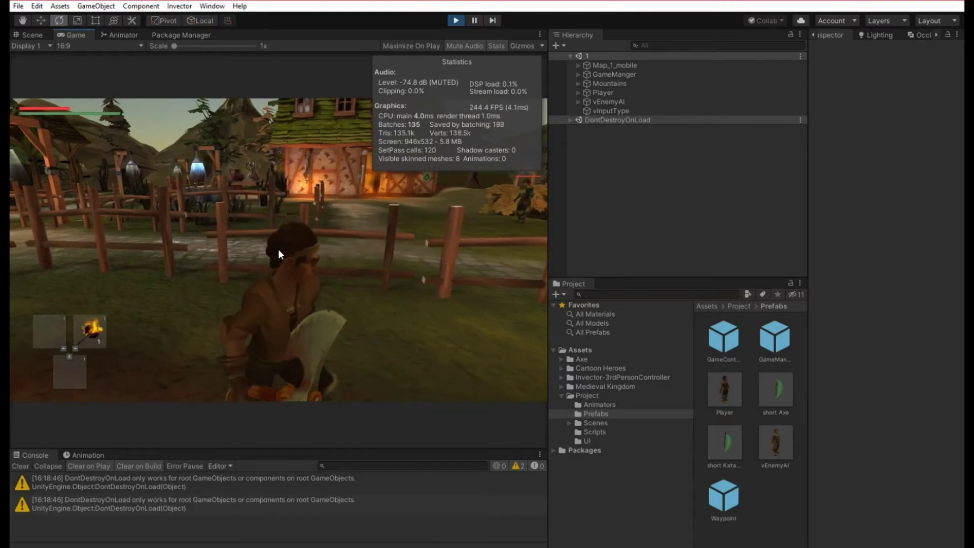
key(w)
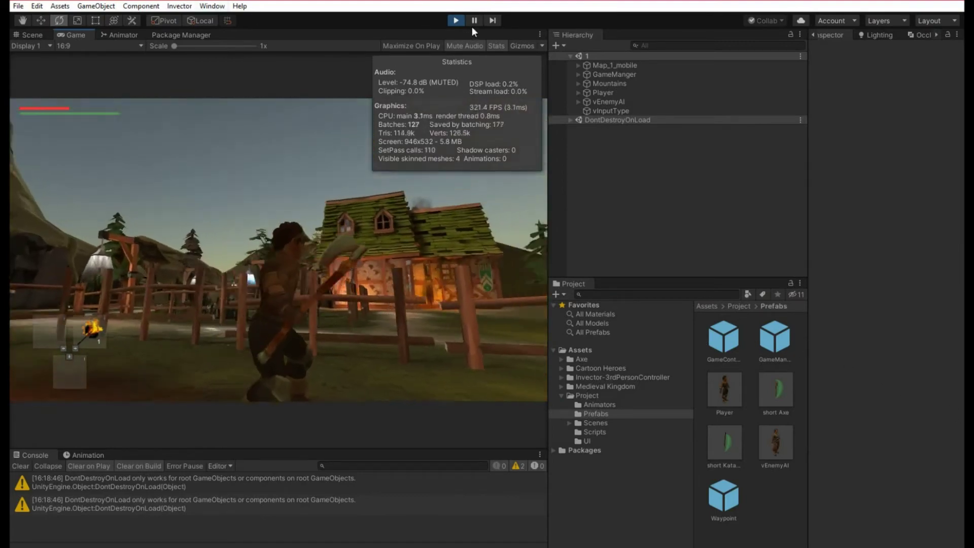
- Pause the playtest and examine the axe in the character's hand from the front in the Scene view
click(474, 20)
key(ctrl+1)
right_drag(445, 85, 426, 236)
key(s)
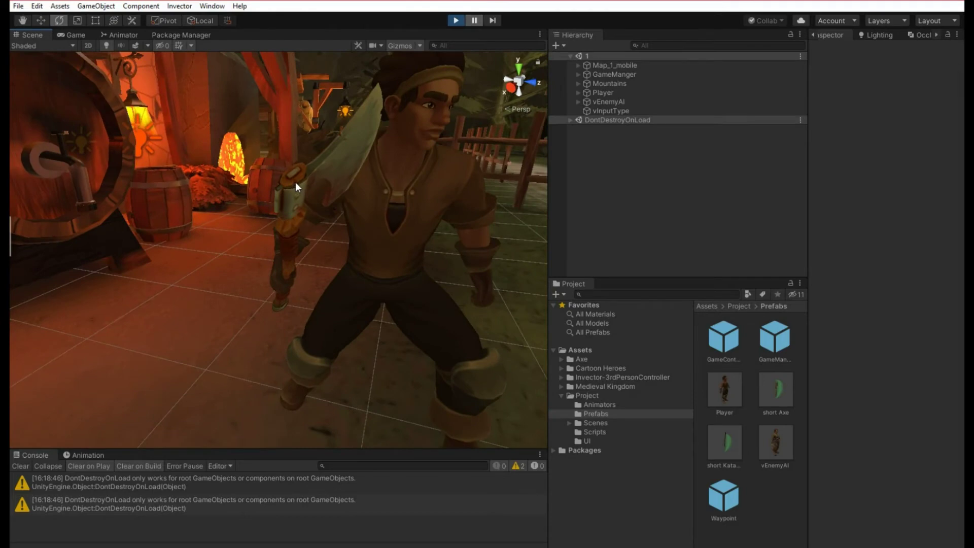
- Rotate the axe mesh held in the character's right hand to about -46.8, 90, 90
click(295, 182)
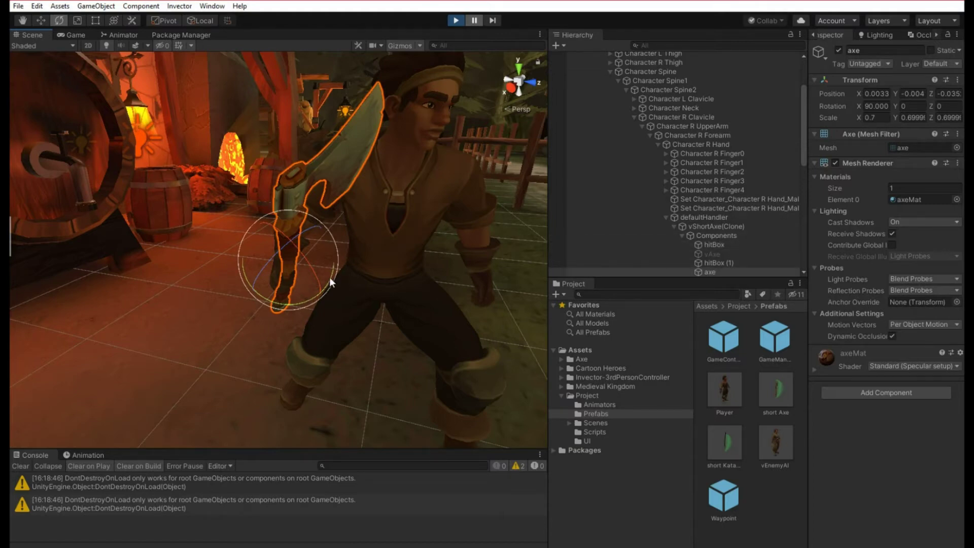
drag(329, 277, 127, 342)
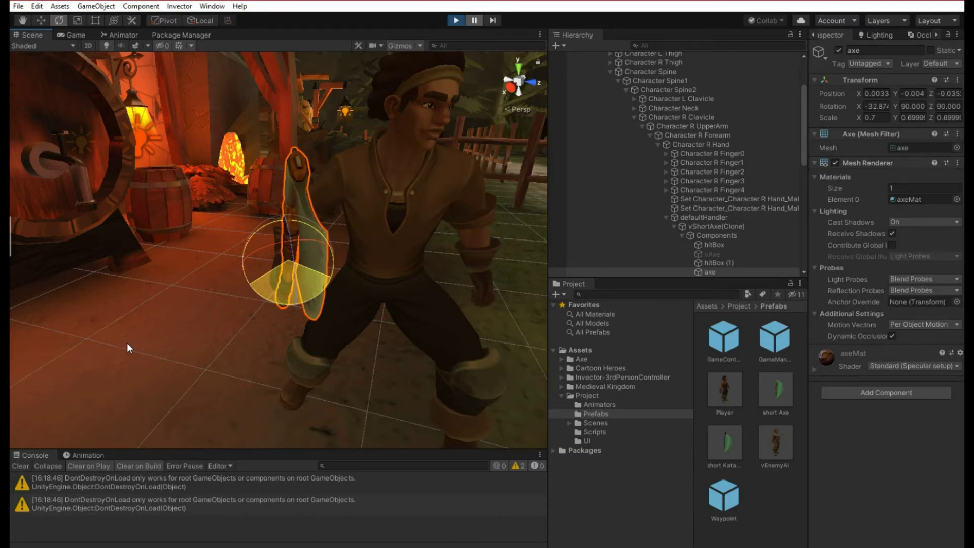
drag(127, 342, 126, 342)
right_drag(127, 342, 456, 311)
drag(415, 313, 417, 325)
right_drag(415, 322, 436, 355)
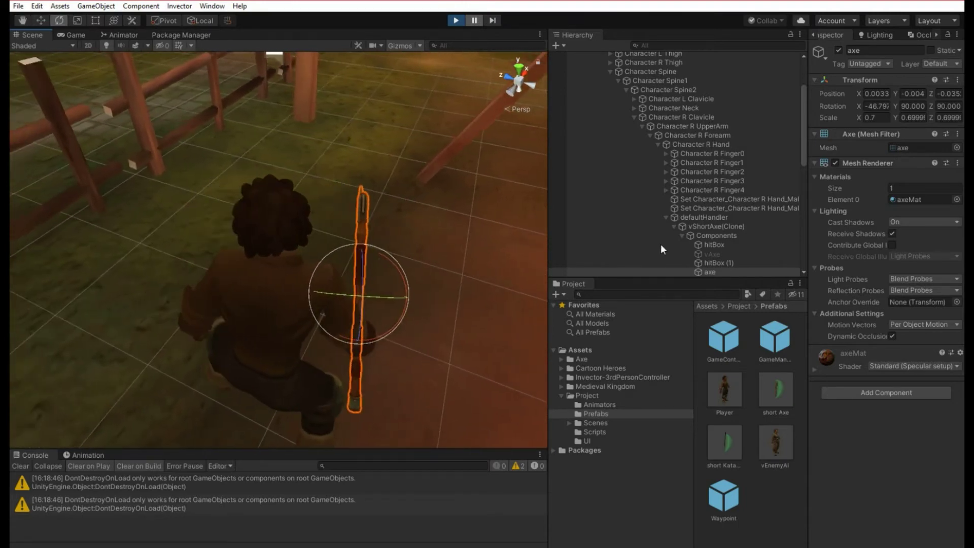
- Copy the rotated axe mesh's Transform component and end the playtest
click(958, 81)
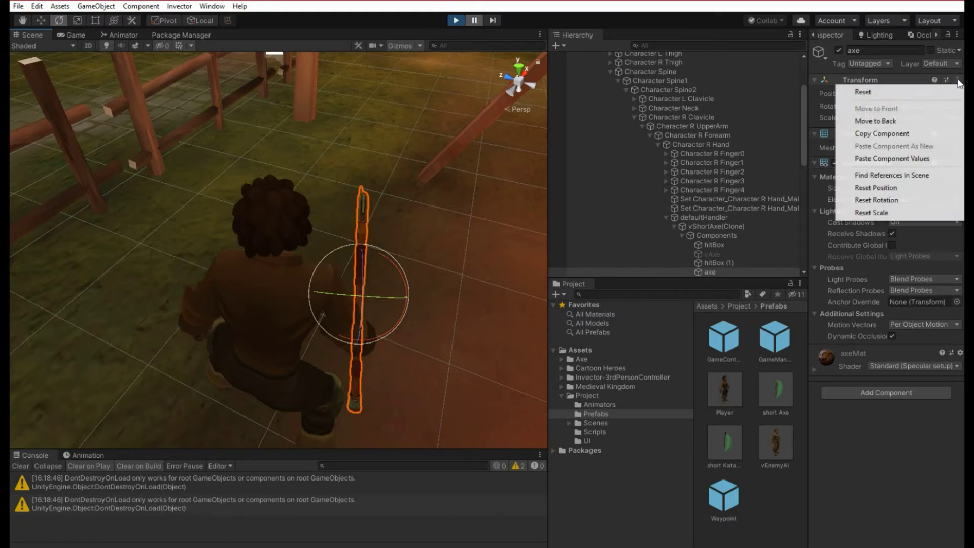
click(897, 134)
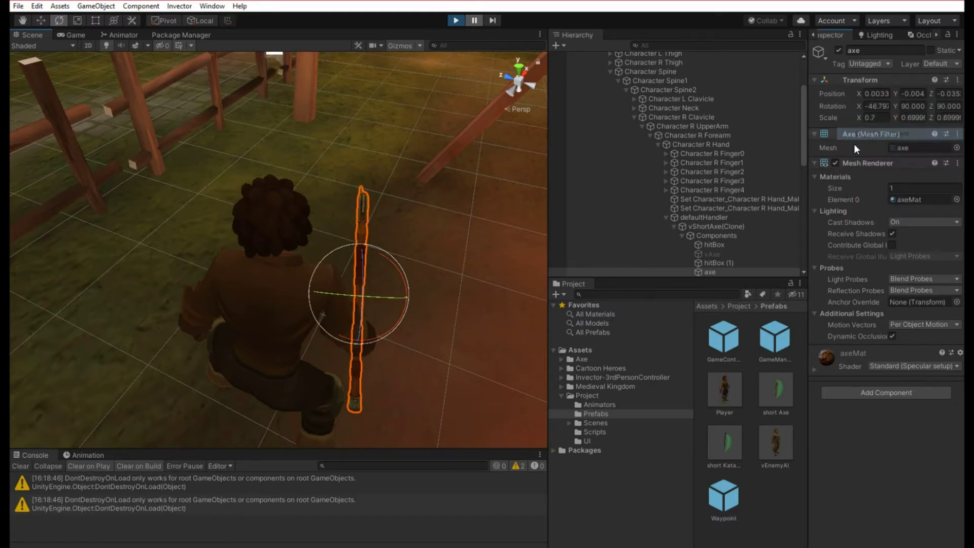
click(454, 21)
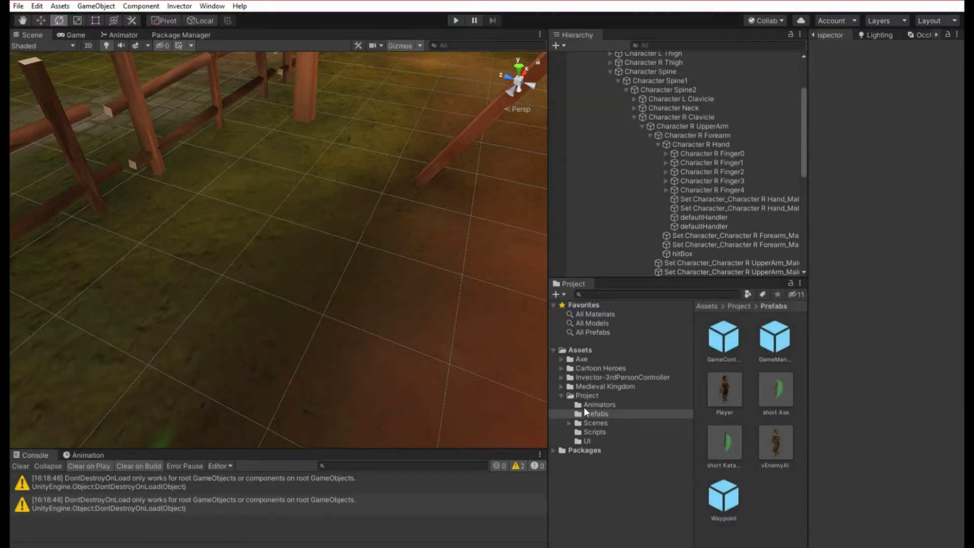
- Open the vShortAxe prefab from Invector's Melee Combat Prefabs/Weapons folder for editing
click(589, 378)
click(779, 349)
double_click(778, 349)
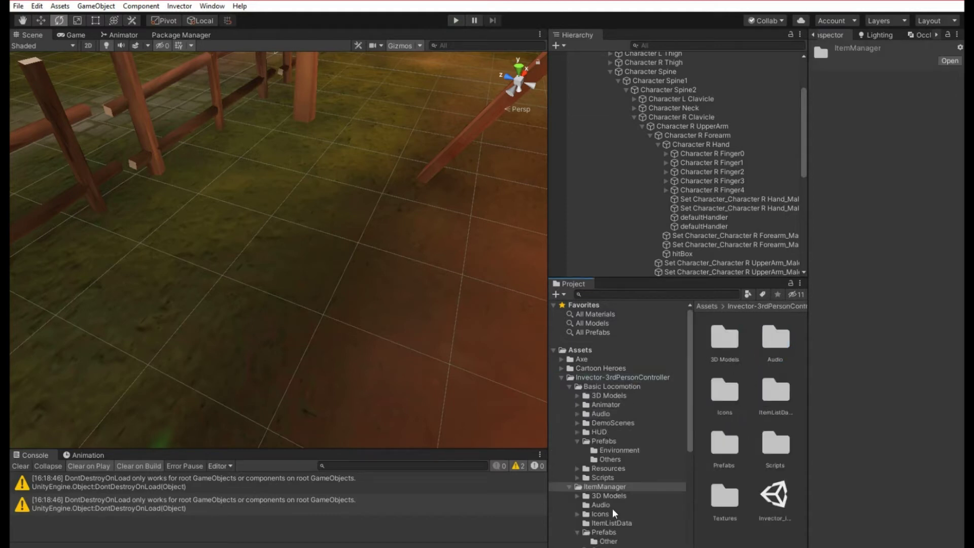
scroll(614, 502, down, 6)
scroll(610, 506, down, 1)
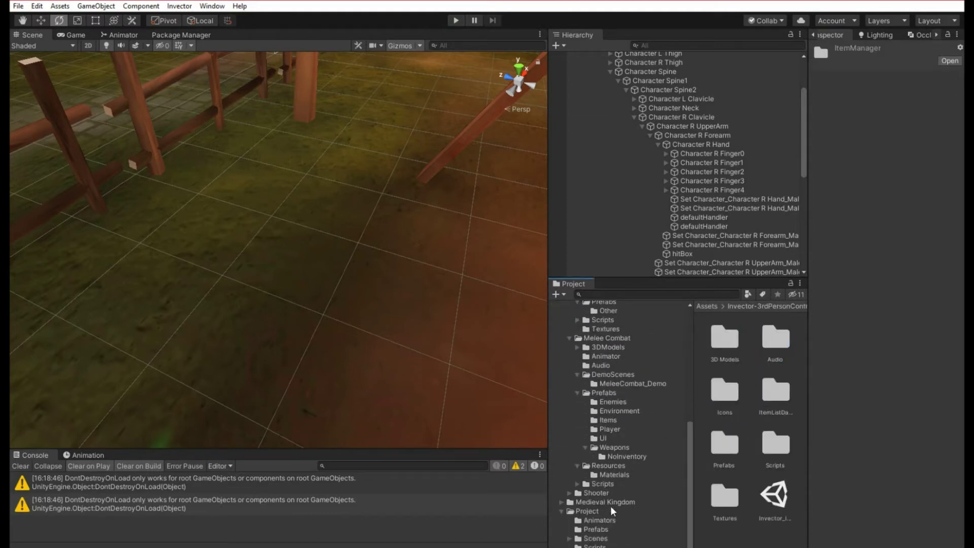
scroll(611, 507, up, 3)
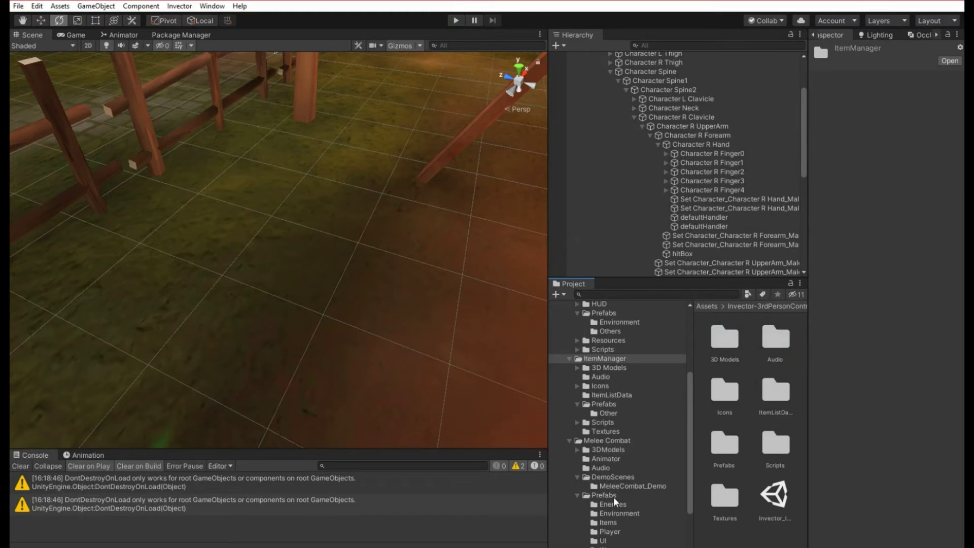
click(605, 546)
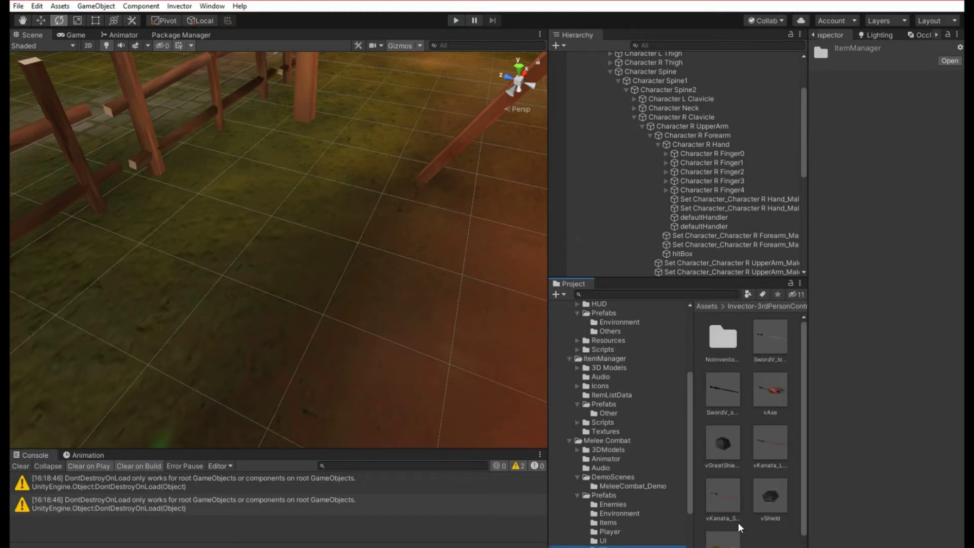
scroll(738, 522, down, 1)
click(724, 528)
click(867, 84)
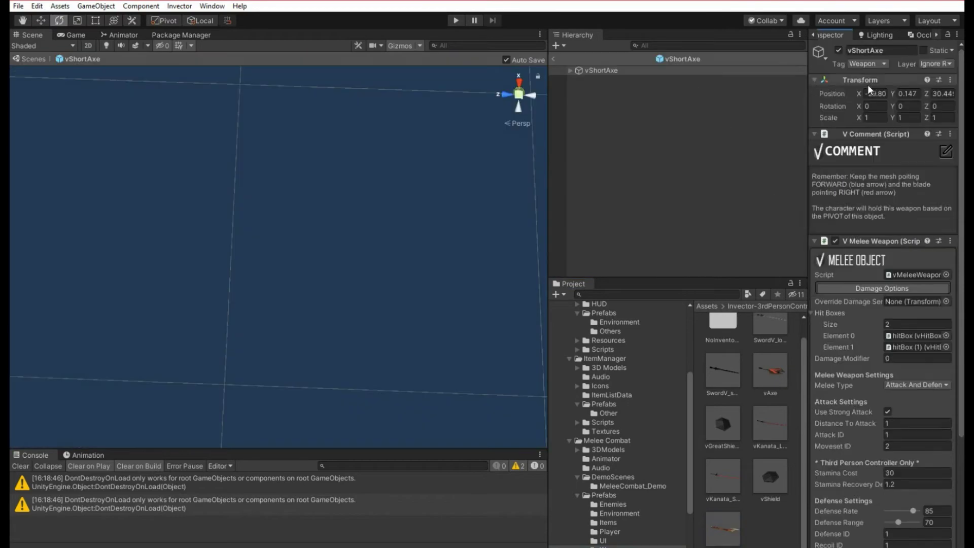
- Try pasting the copied Transform values onto the axe mesh under the prefab's Components object, and undo the paste
click(571, 70)
click(578, 80)
click(607, 116)
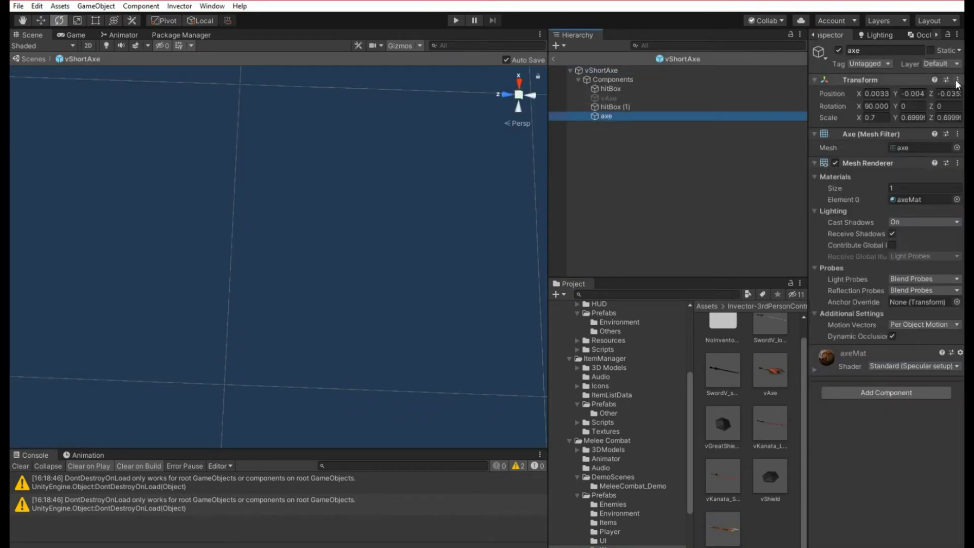
click(958, 80)
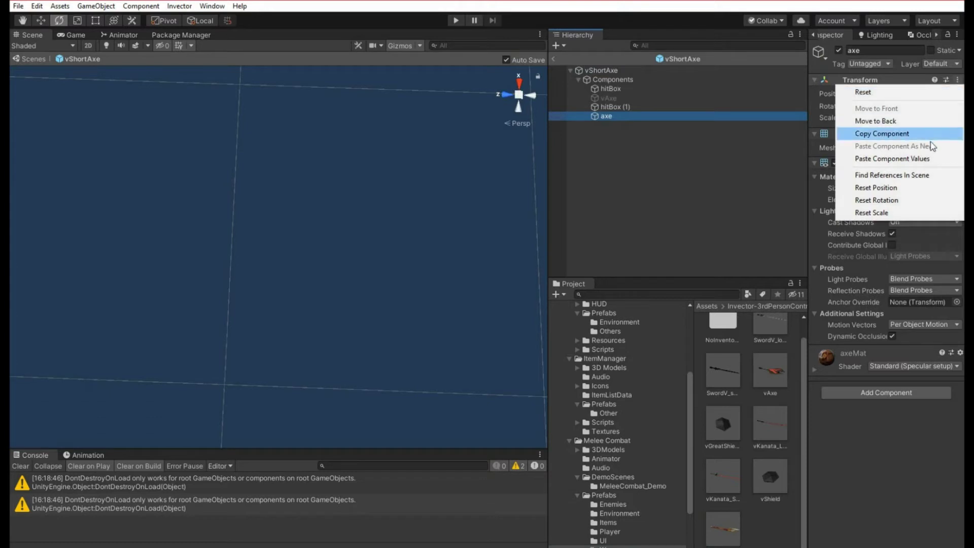
click(294, 169)
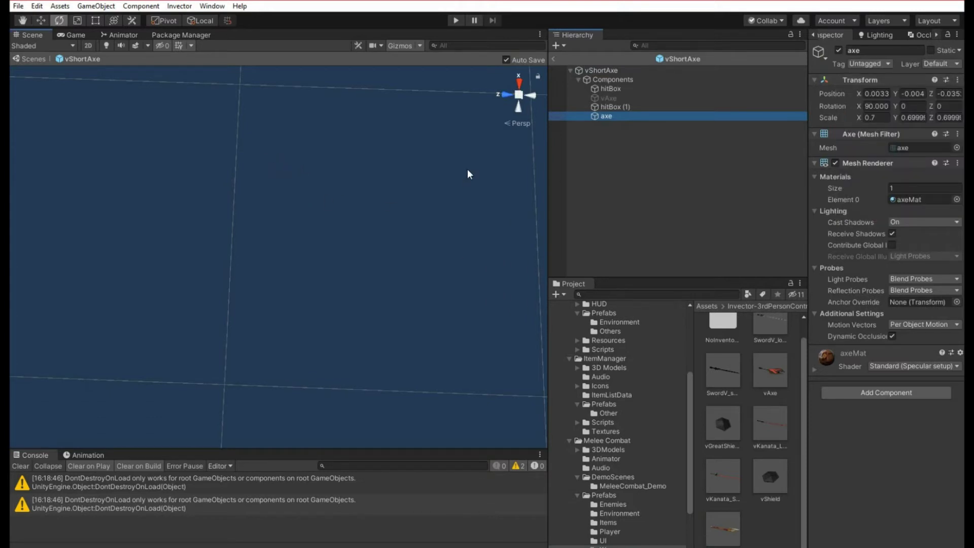
double_click(608, 116)
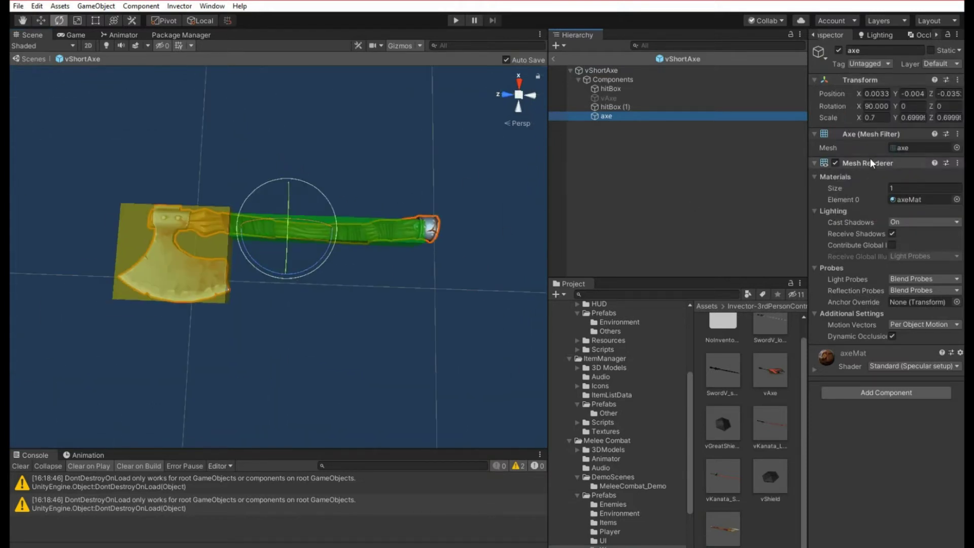
click(957, 81)
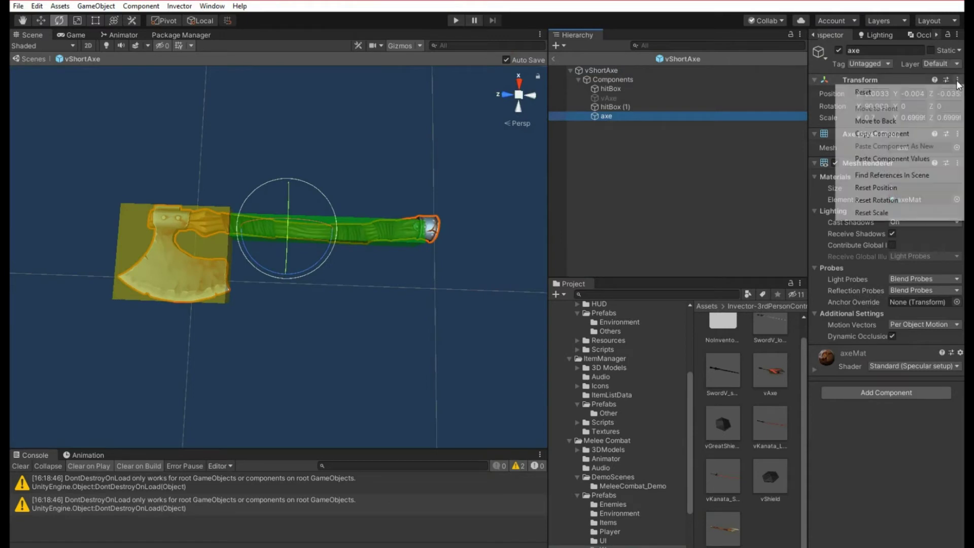
click(908, 159)
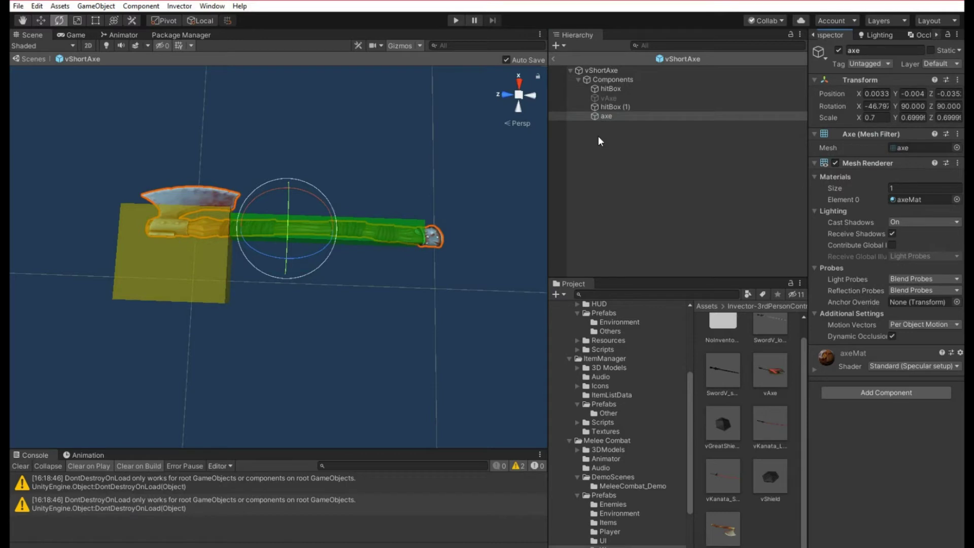
alt+drag(369, 301, 662, 71)
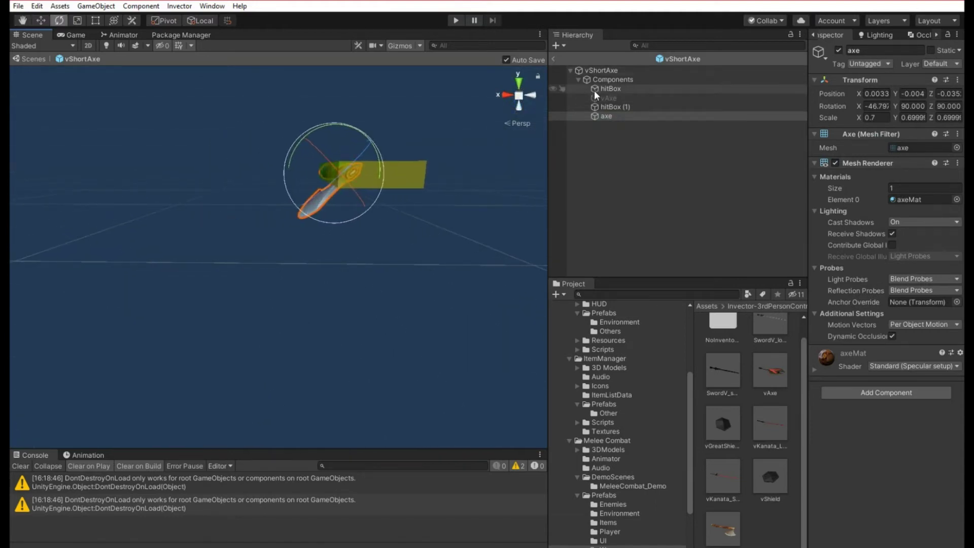
key(ctrl+z)
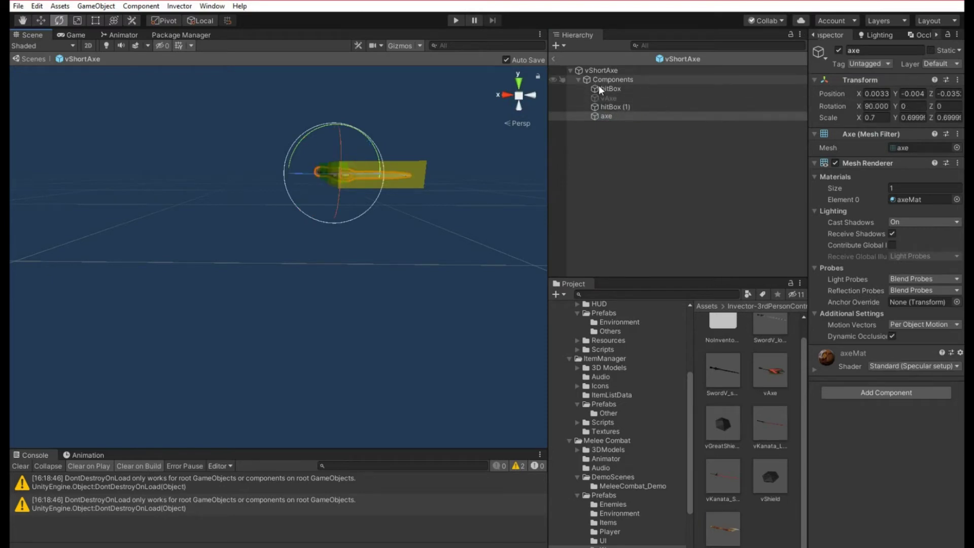
- Rotate vShortAxe's Components object to about 136.8 degrees around Z and return to the scene
click(604, 81)
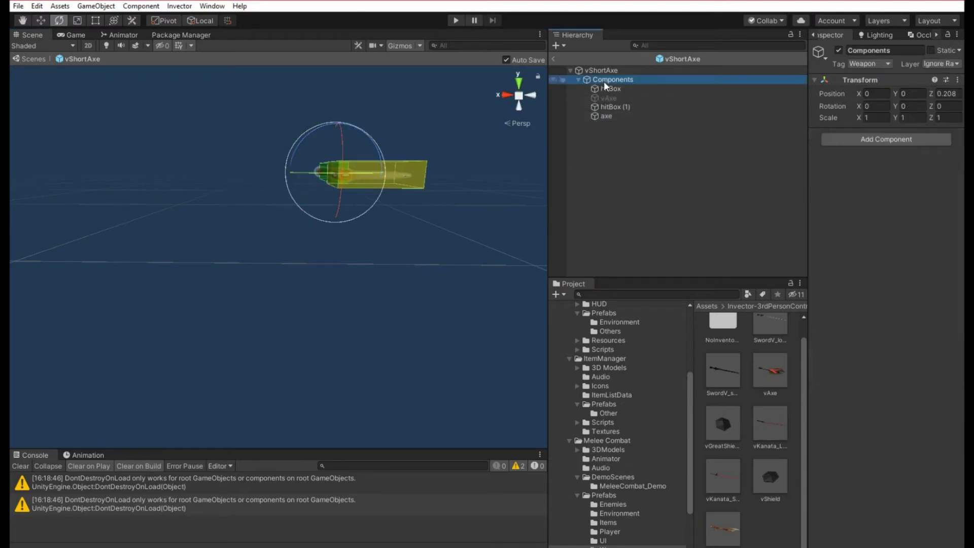
alt+drag(375, 144, 431, 337)
alt+drag(370, 330, 409, 289)
drag(304, 213, 268, 251)
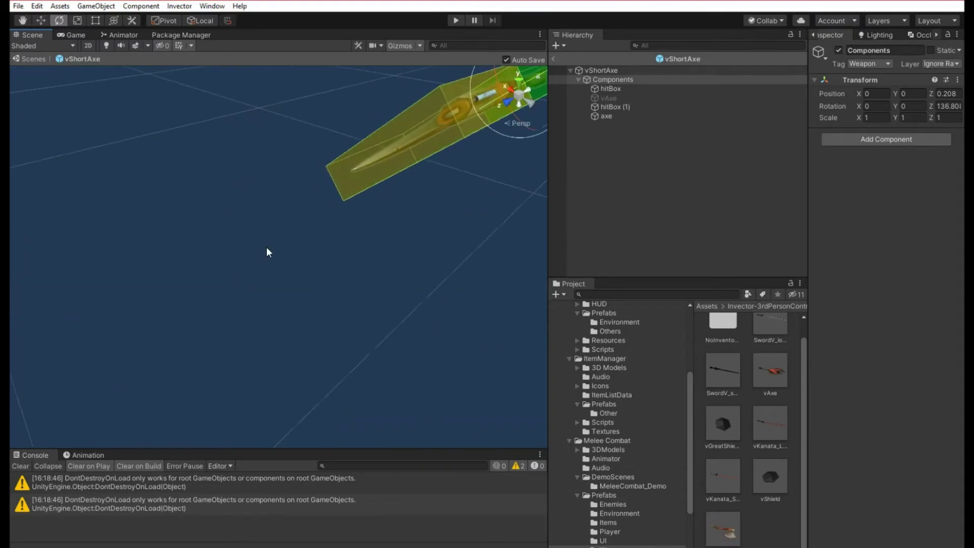
click(553, 58)
- Start a playtest and equip the short axe in the first weapon slot of the character's equipment inventory
click(459, 20)
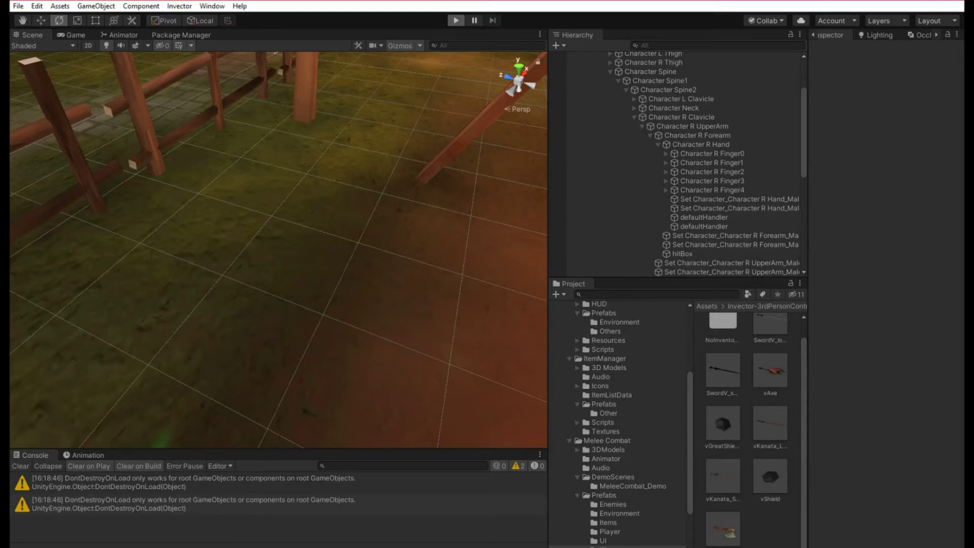
key(w)
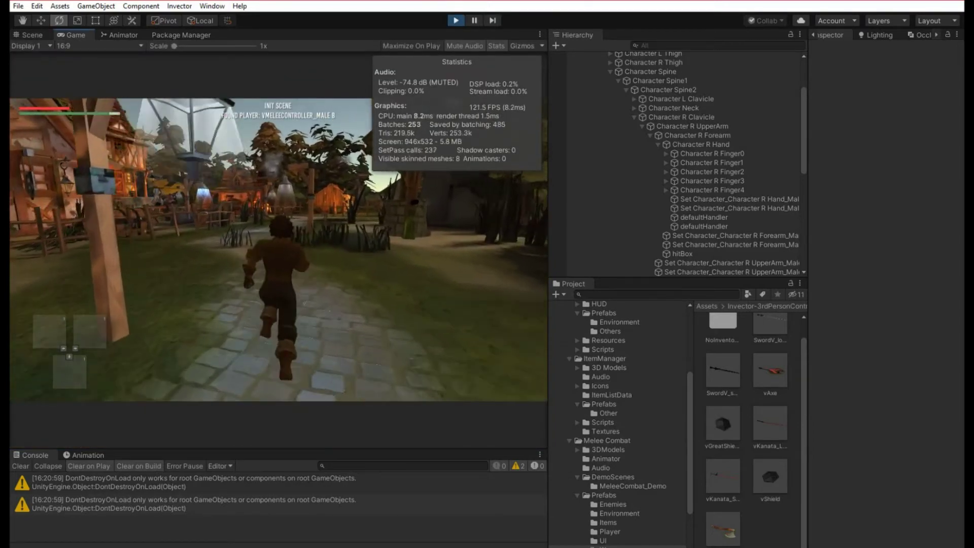
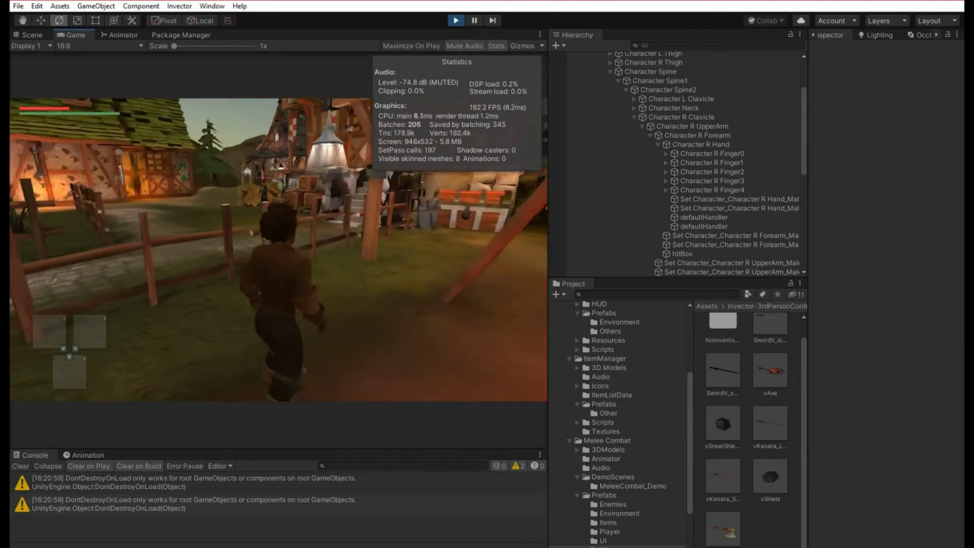
key(i)
key(Return)
key(Right)
key(Left)
key(Return)
key(Return)
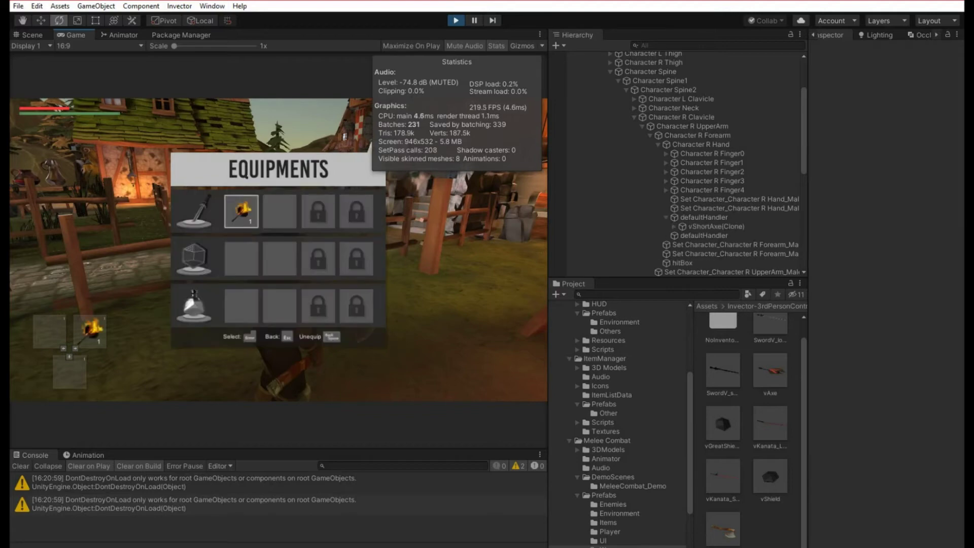
key(Escape)
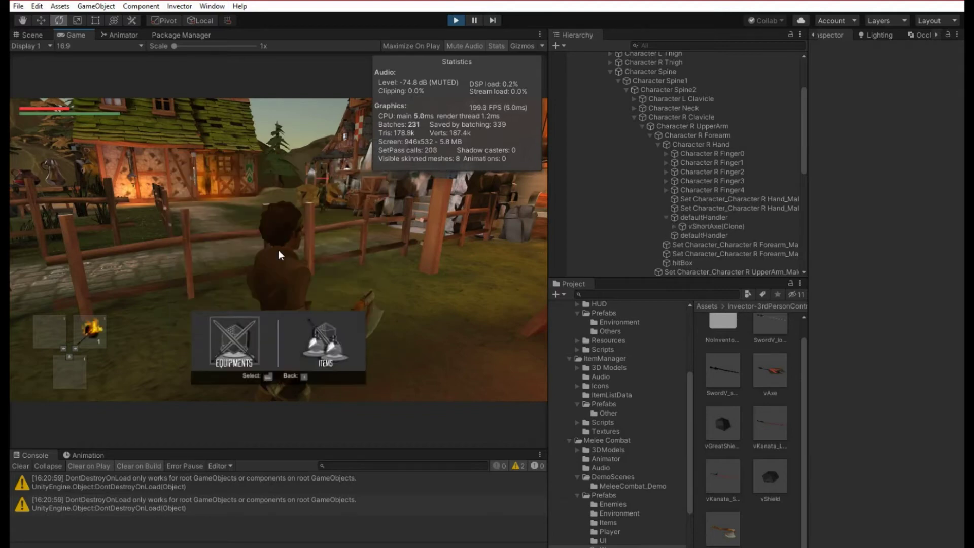
key(Escape)
- Run around and attack with the equipped axe to check how the character holds it, and end the playtest
key(w)
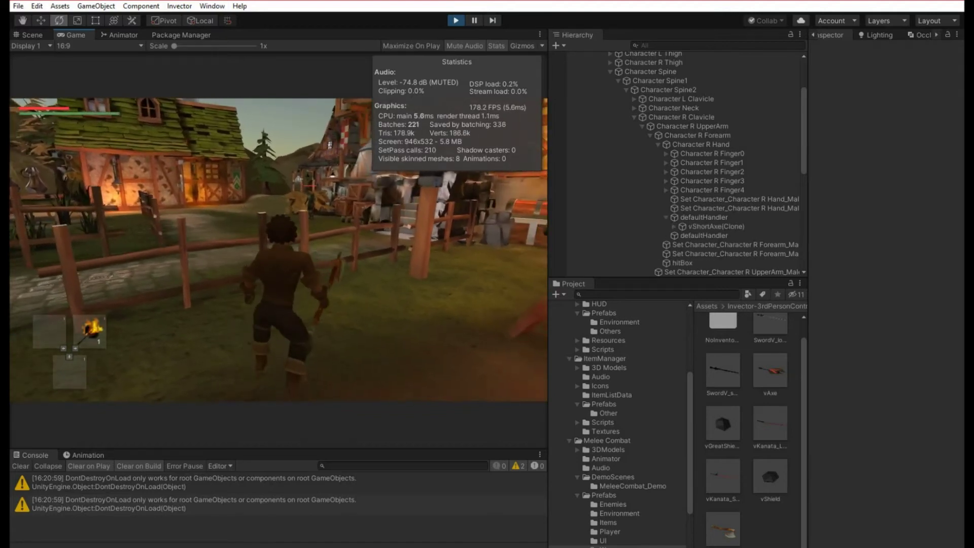
click(314, 242)
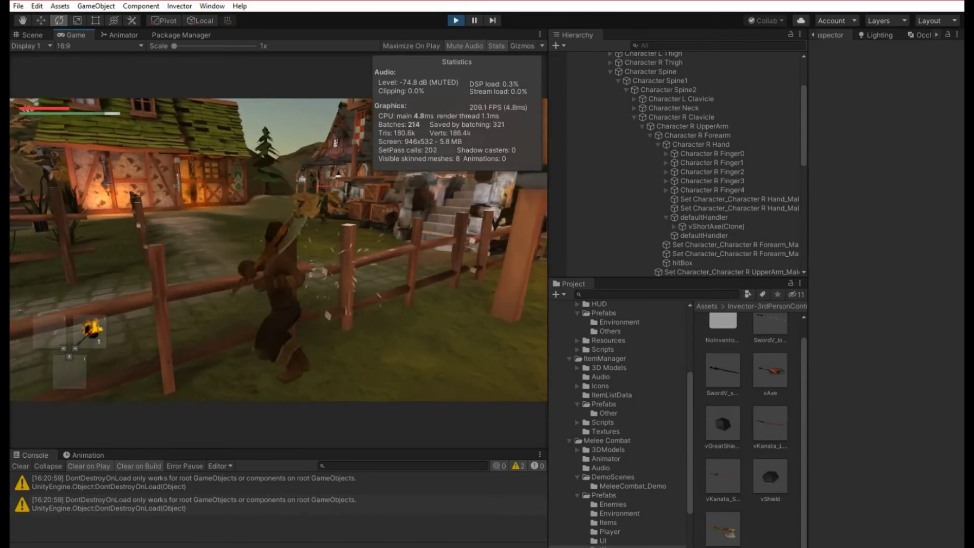
key(w)
key(w)
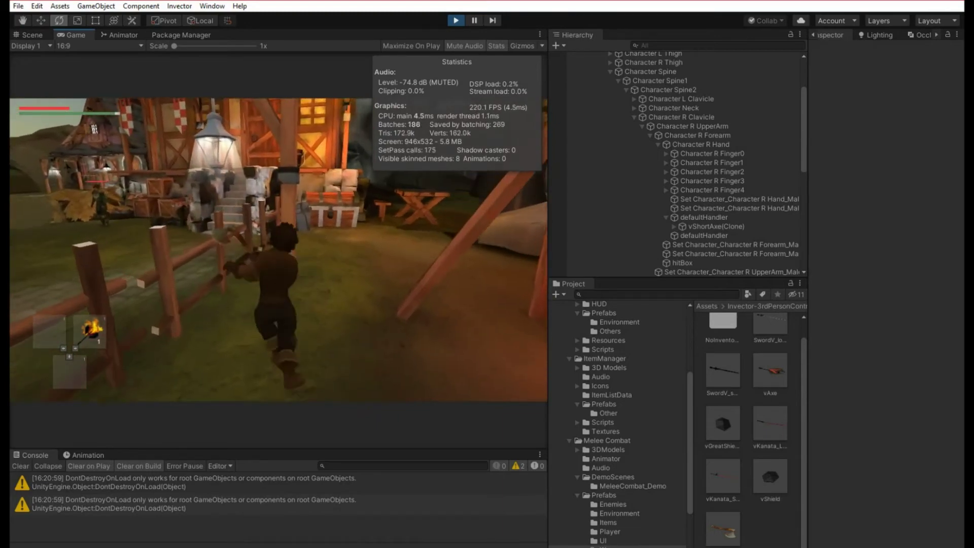
key(w)
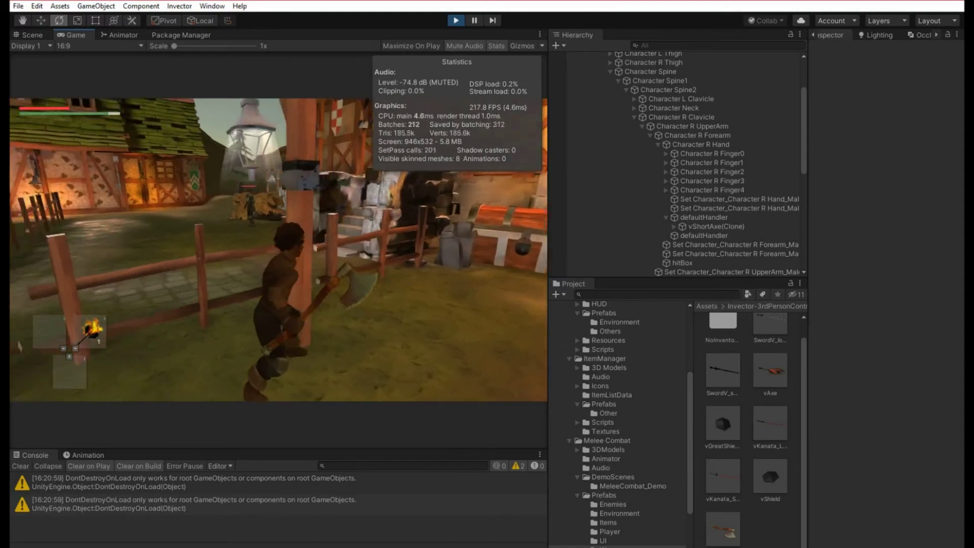
key(w)
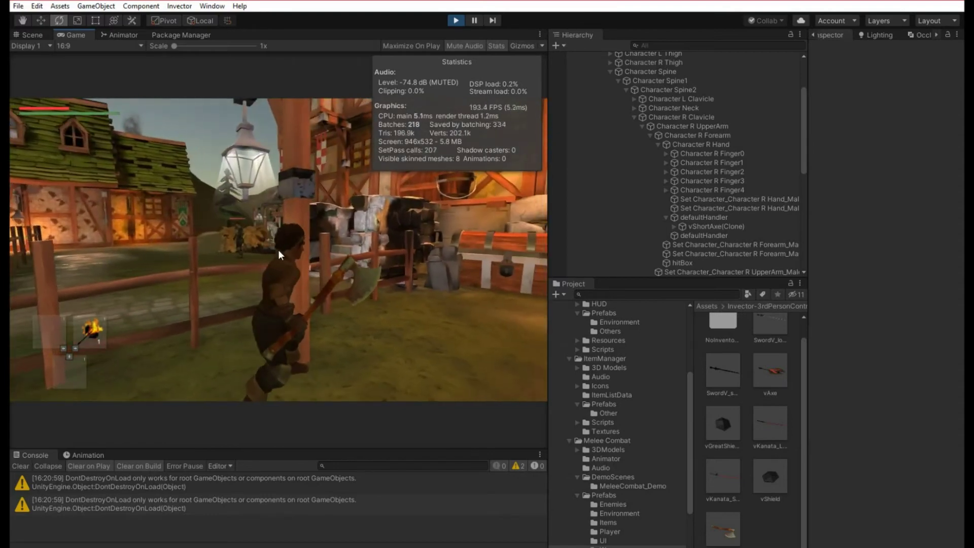
key(w)
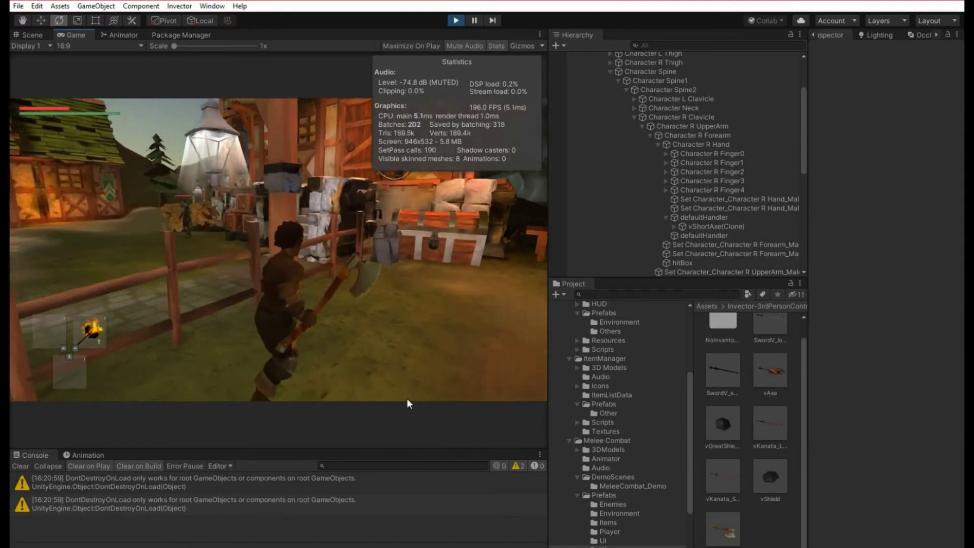
key(w)
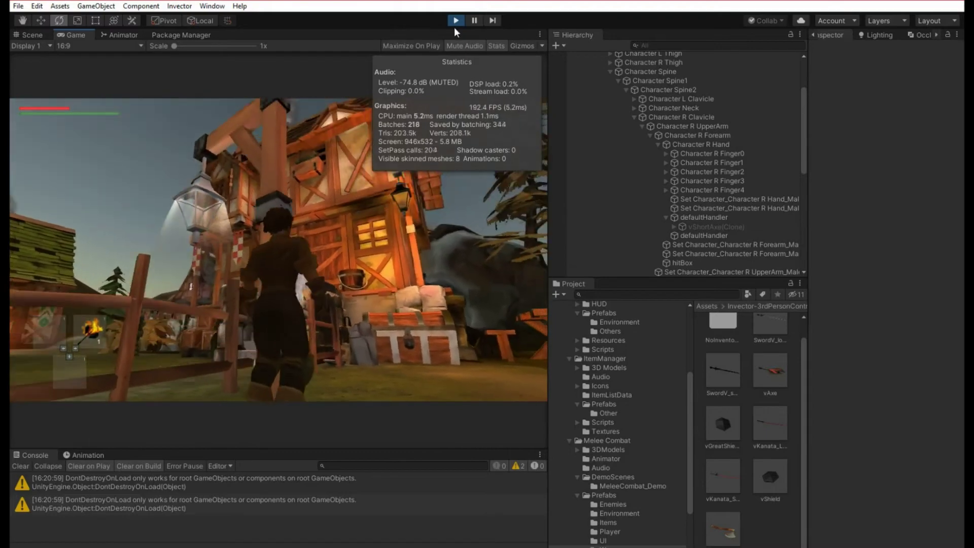
click(455, 20)
- Place the vHealthPotion prefab from the Melee Combat Prefabs/Items folder on the stone path near the player
right_drag(278, 275, 59, 177)
right_drag(189, 209, 332, 356)
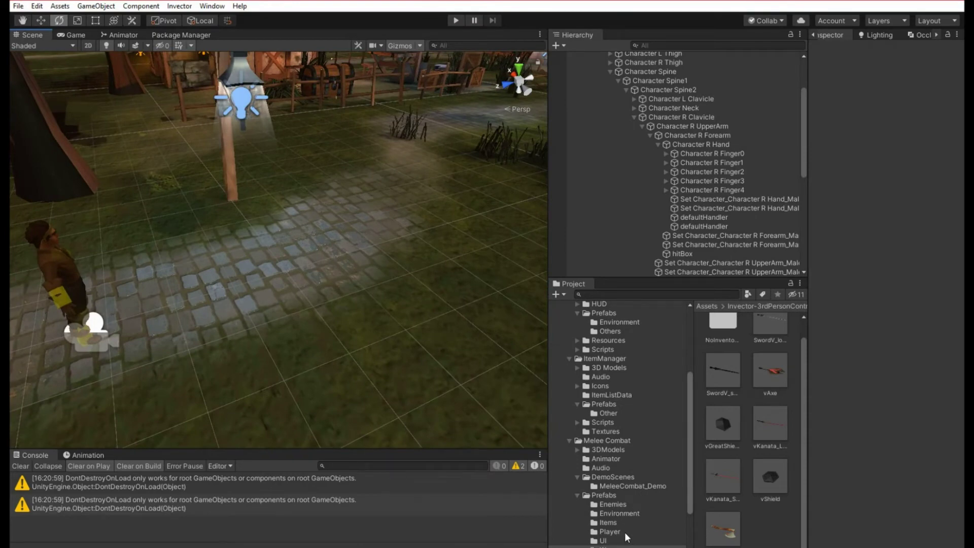
click(613, 521)
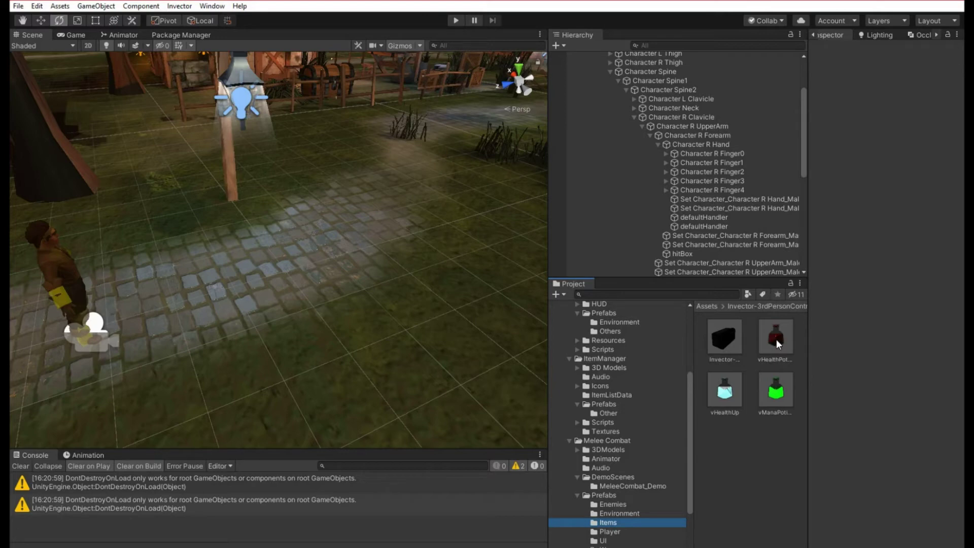
drag(776, 339, 304, 305)
scroll(300, 254, up, 5)
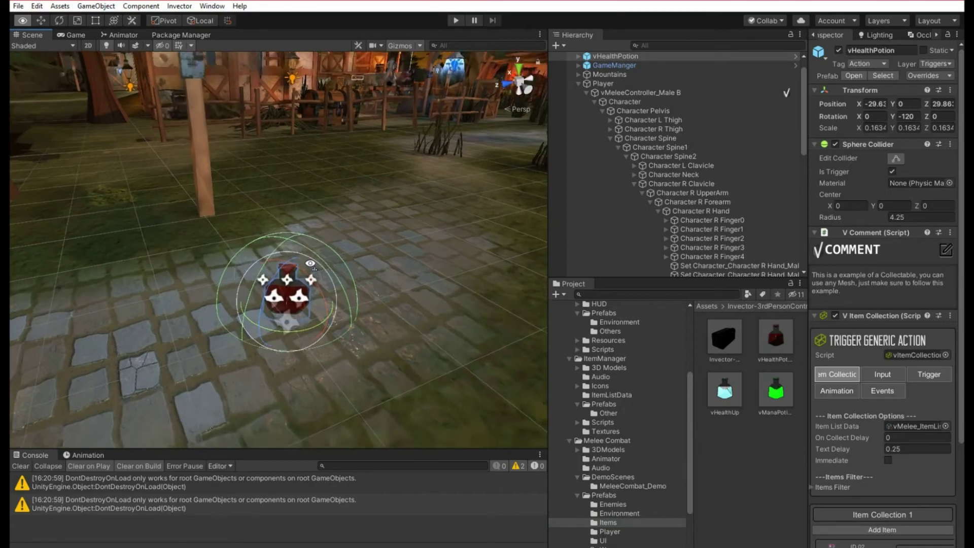
- Raise the health potion to about 0.81 on Y and review its Item Collection settings
click(40, 20)
drag(292, 299, 294, 208)
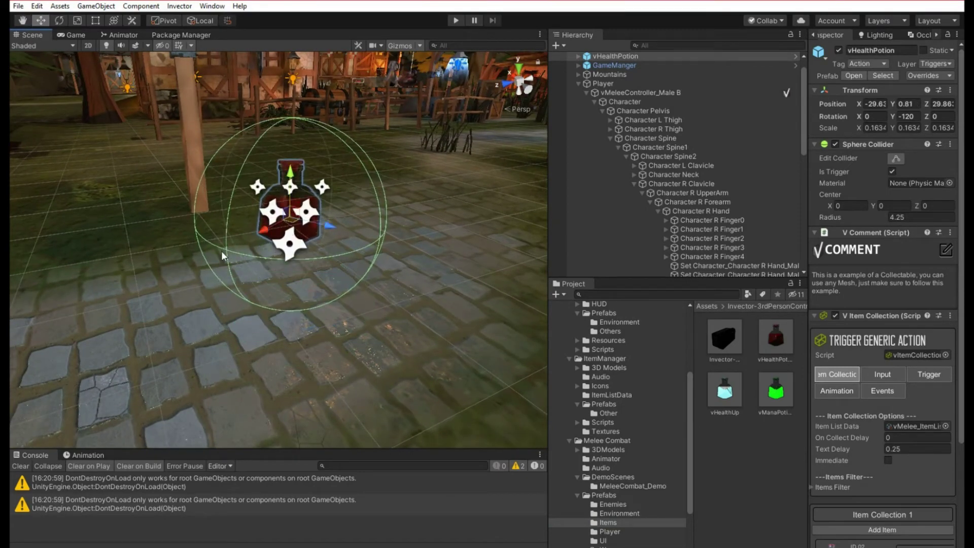
scroll(880, 365, down, 3)
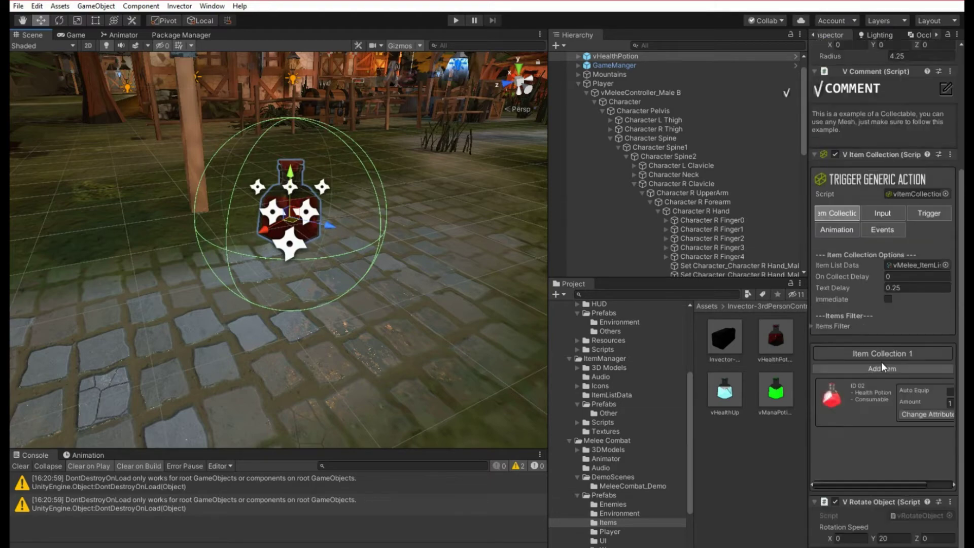
scroll(472, 295, down, 10)
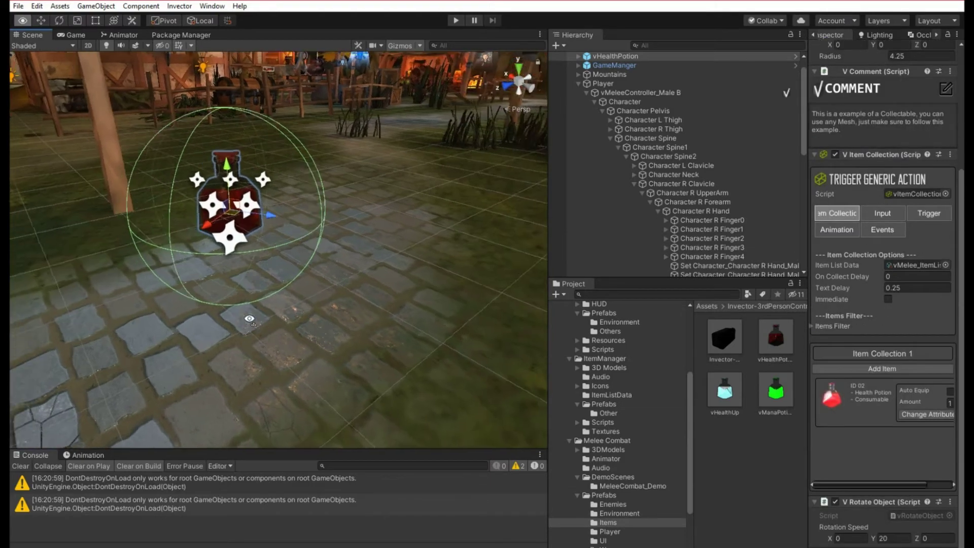
- Play-test the scene by picking up the health potion with the character and opening the inventory's Items list
click(456, 22)
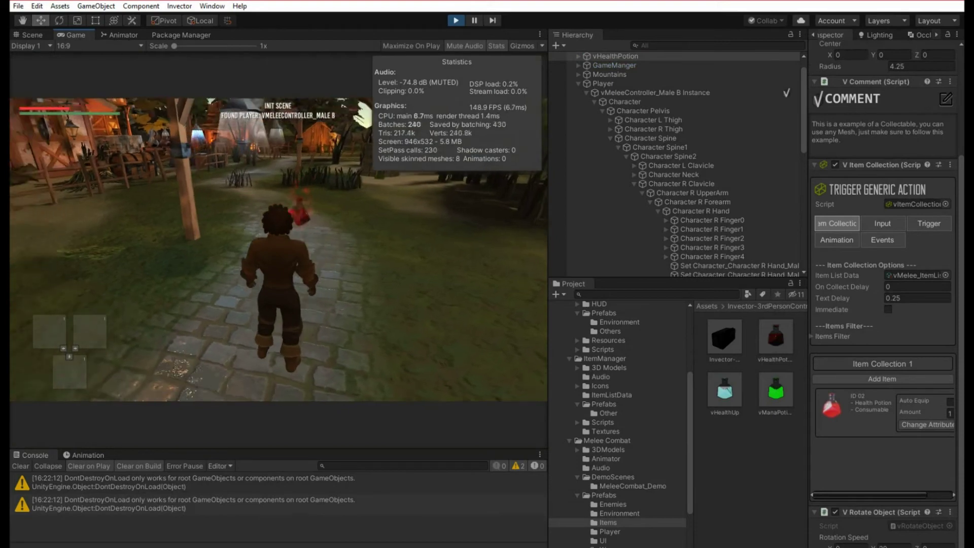
key(w)
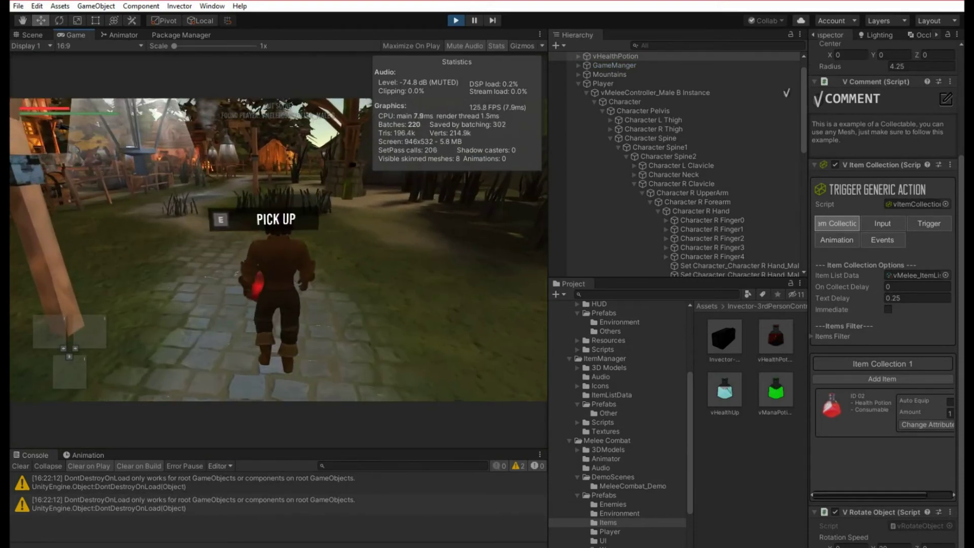
key(e)
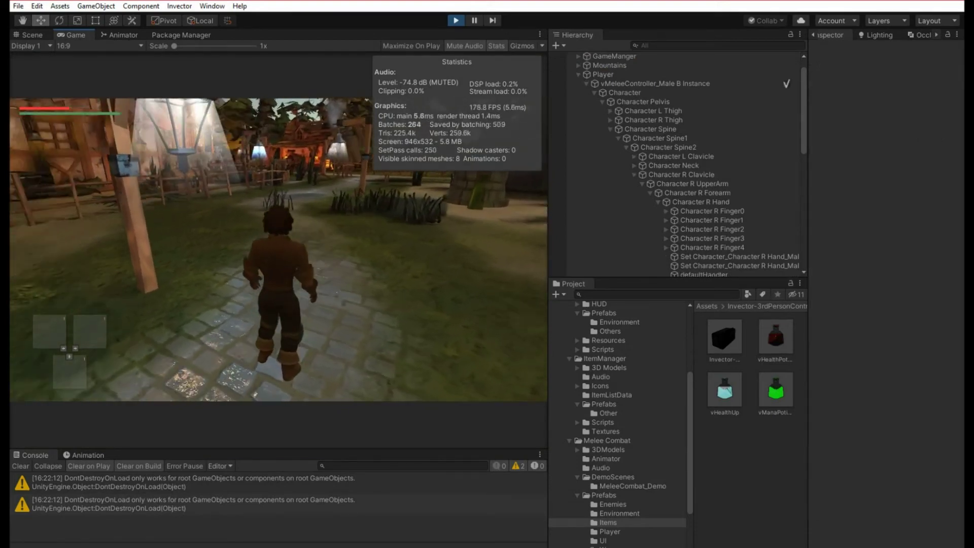
key(i)
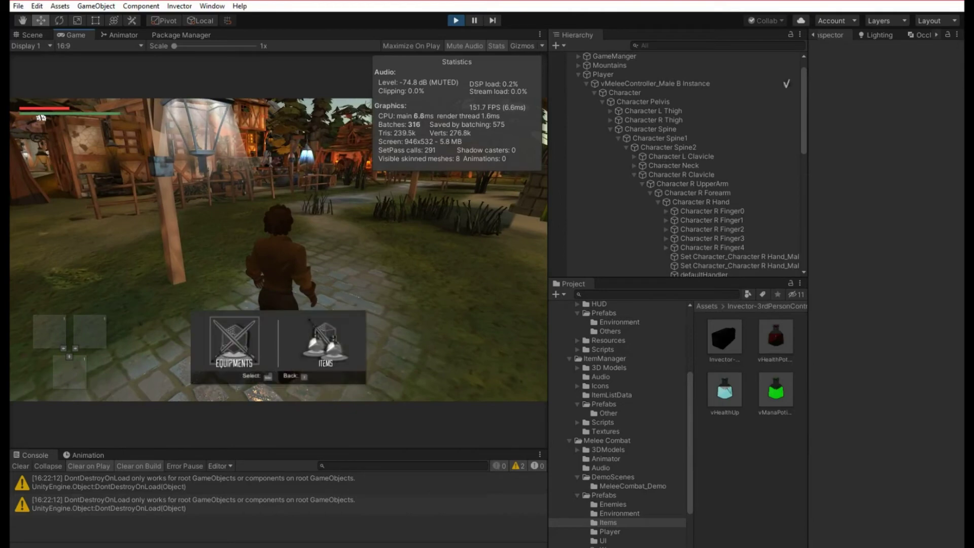
key(Right)
key(Return)
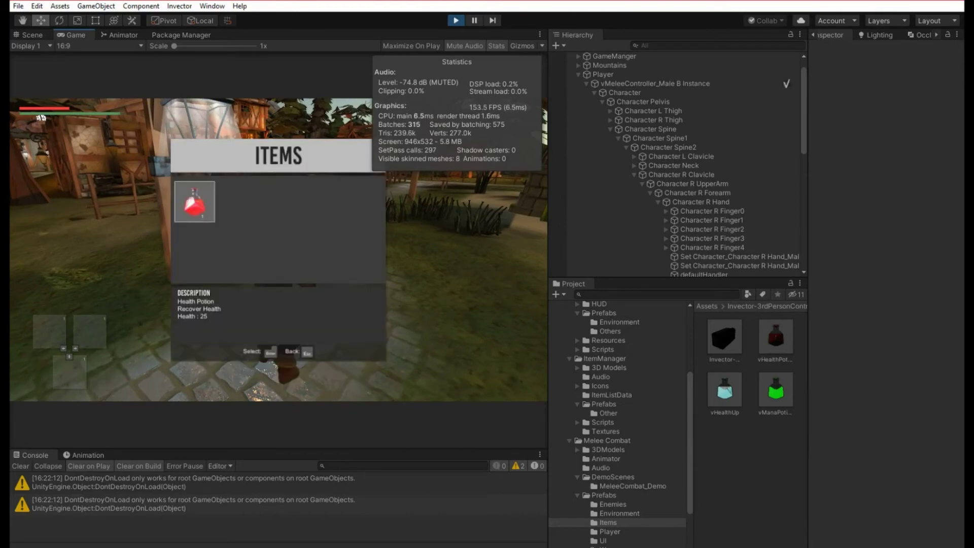
- Review the health potion's Use, Drop, Destroy and Cancel options in the inventory, and end the play test
key(Return)
key(Down)
key(Down)
key(Down)
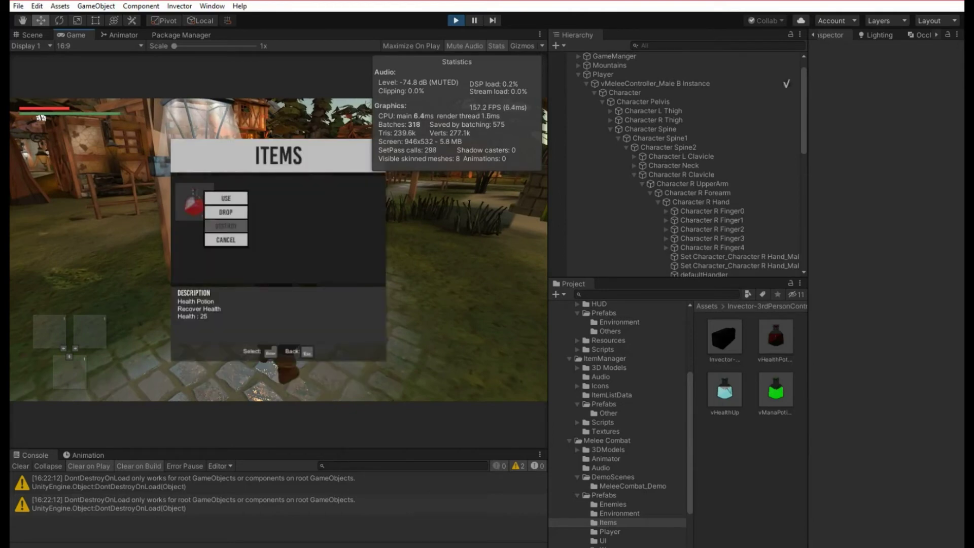
key(Up)
key(Up)
key(Up)
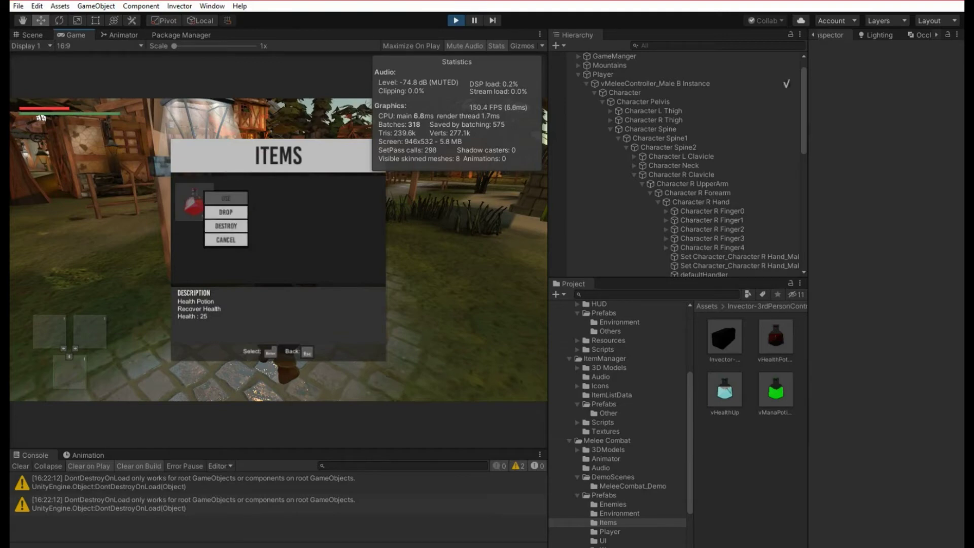
key(Down)
key(Down)
key(Down)
key(Up)
key(Up)
key(Up)
key(Escape)
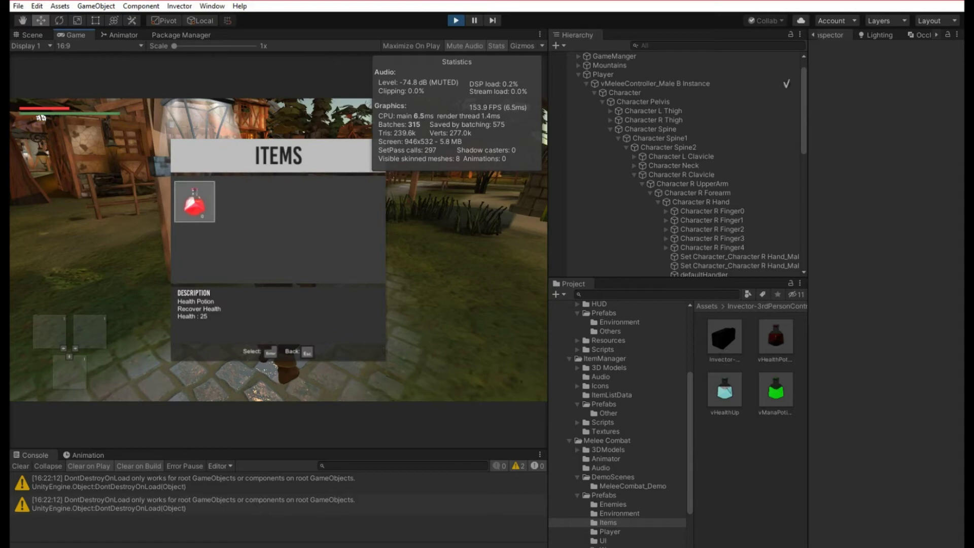
key(Escape)
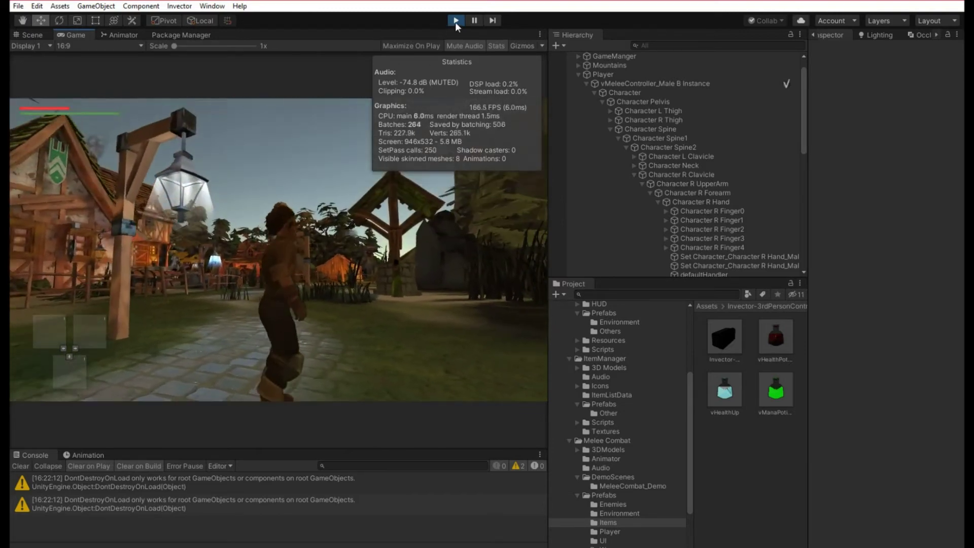
click(455, 21)
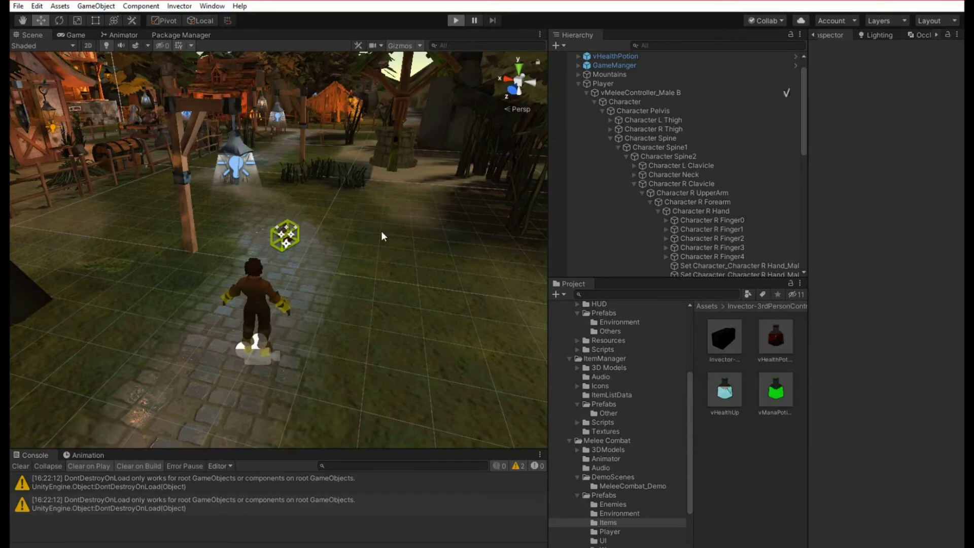
- Run the scene again and pick up the health potion with the character
key(ctrl+p)
key(w)
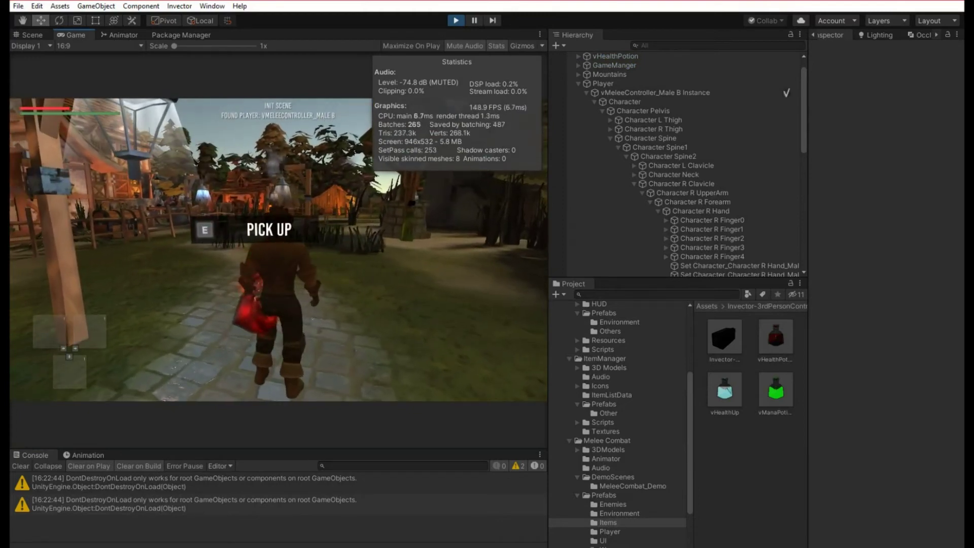
key(e)
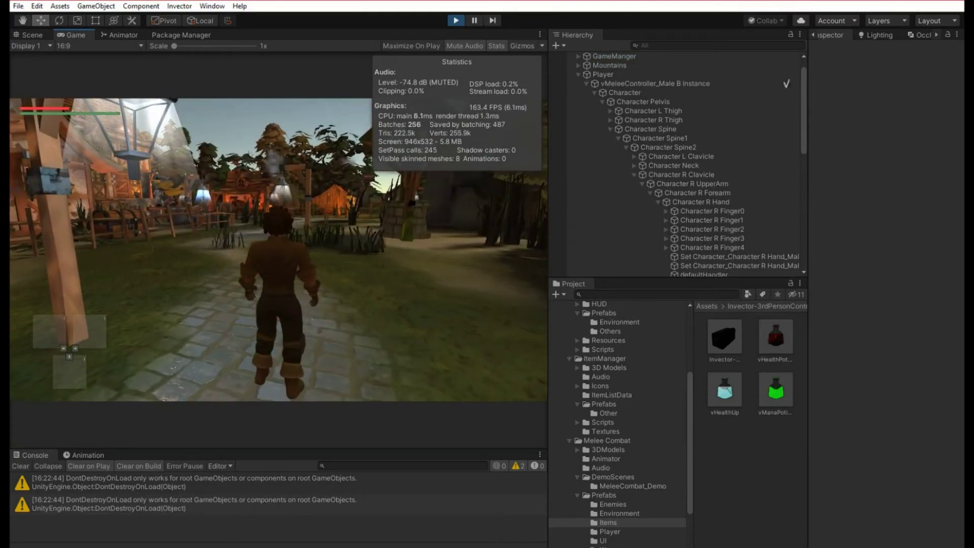
- Equip the health potion in the first consumable slot of the in-game Equipments screen
key(i)
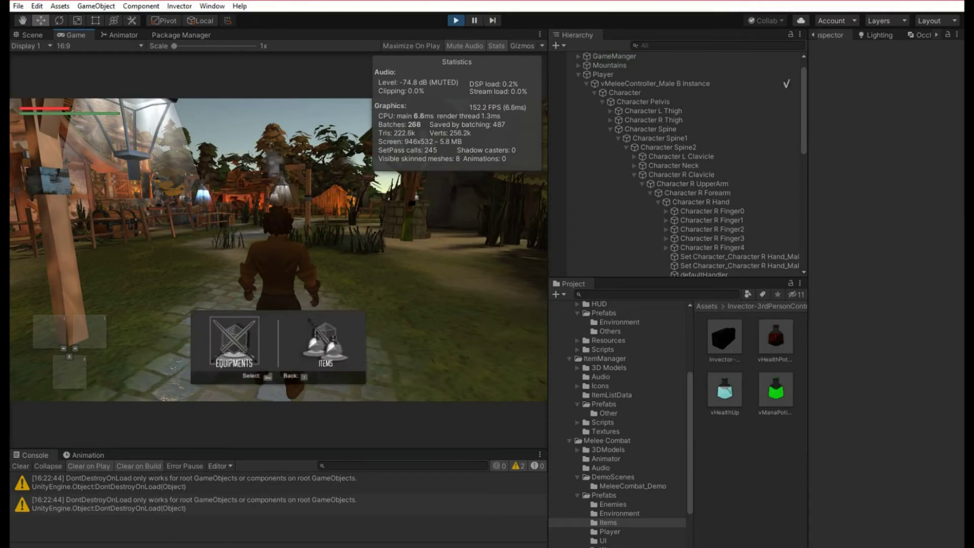
key(Return)
key(Down)
key(Down)
key(Return)
key(Return)
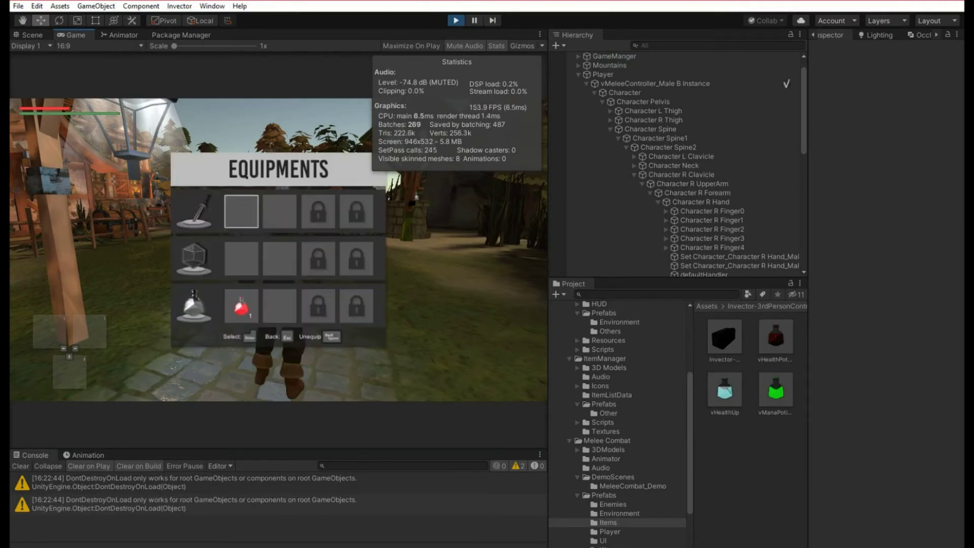
- Leave the inventory to check the equipped health potion in the character's HUD, and end the play test
key(Escape)
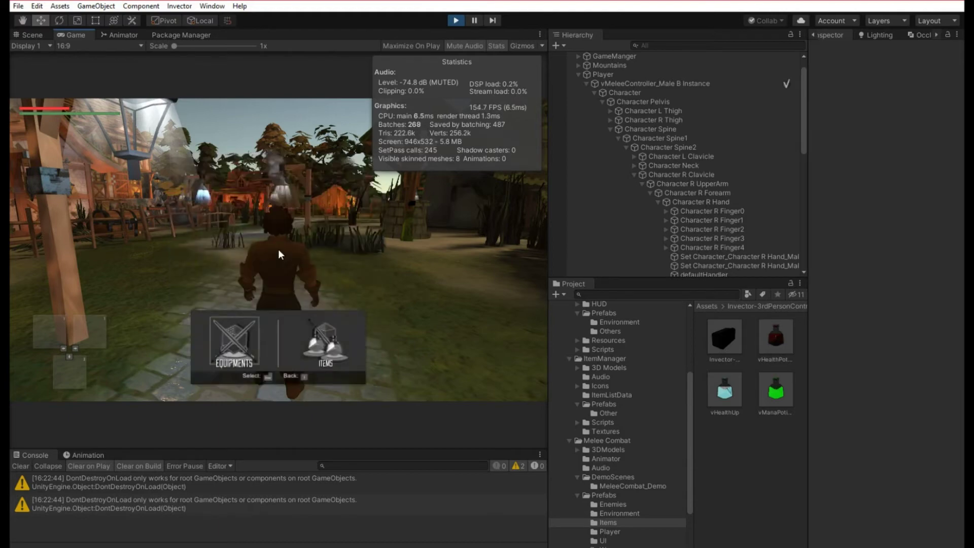
key(Right)
key(Left)
key(Return)
key(Escape)
key(Escape)
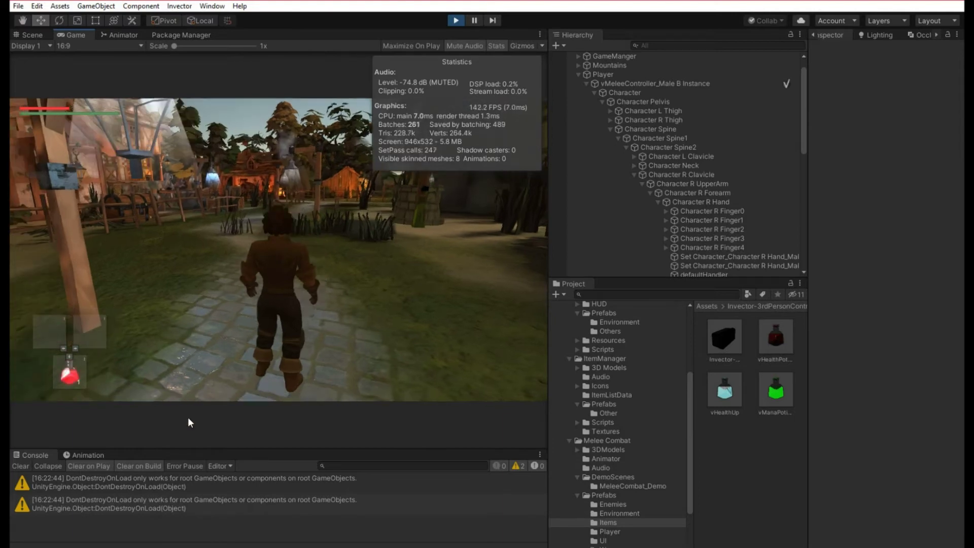
key(w)
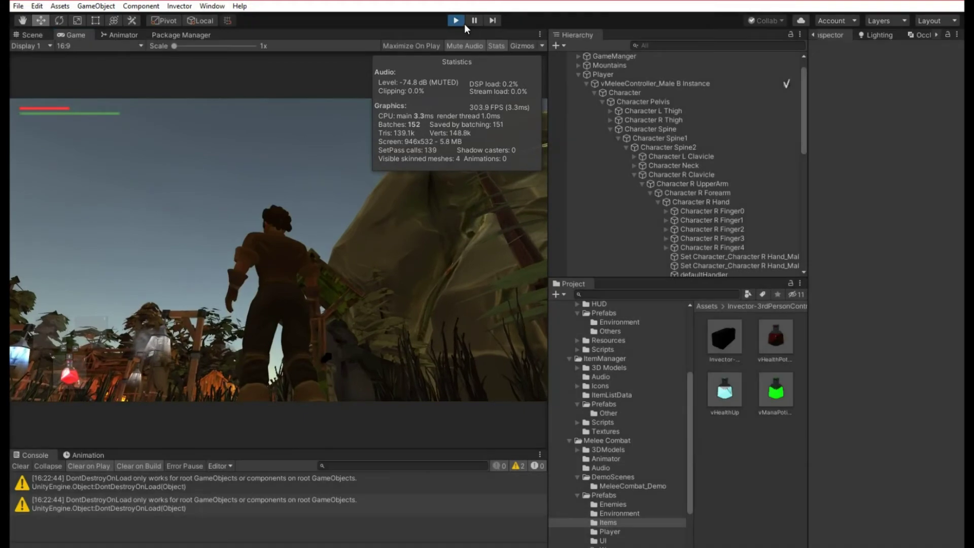
click(456, 21)
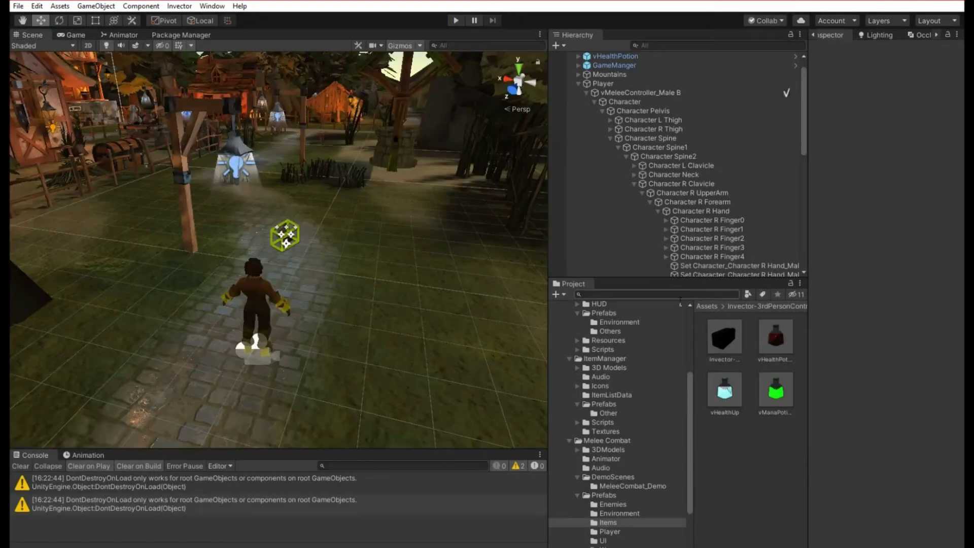
- Place the vHealthUp prefab beside the health potion in the scene and raise it to a Y position of about 0.62
click(724, 396)
drag(724, 396, 337, 259)
drag(341, 217, 342, 197)
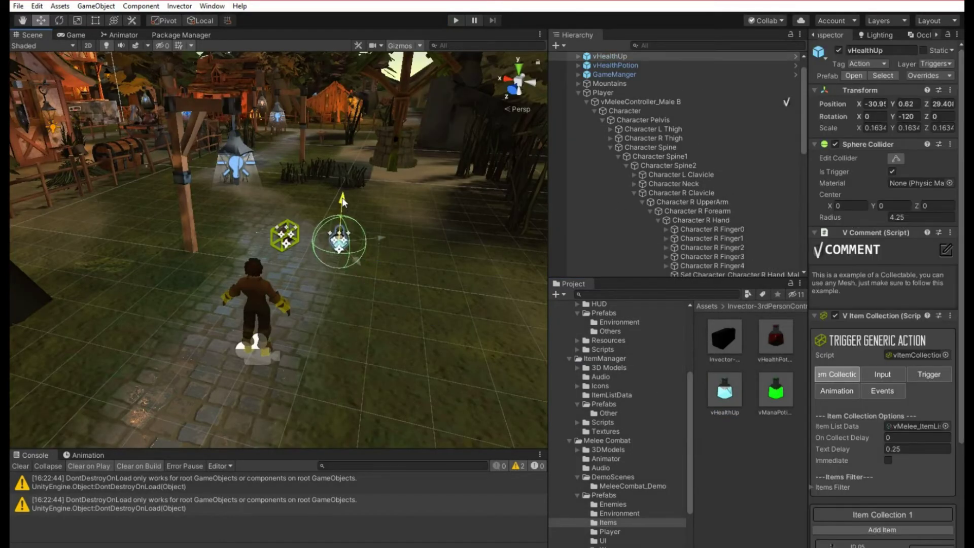
- Run the scene and collect both the health potion and the max health potion with the character
click(455, 21)
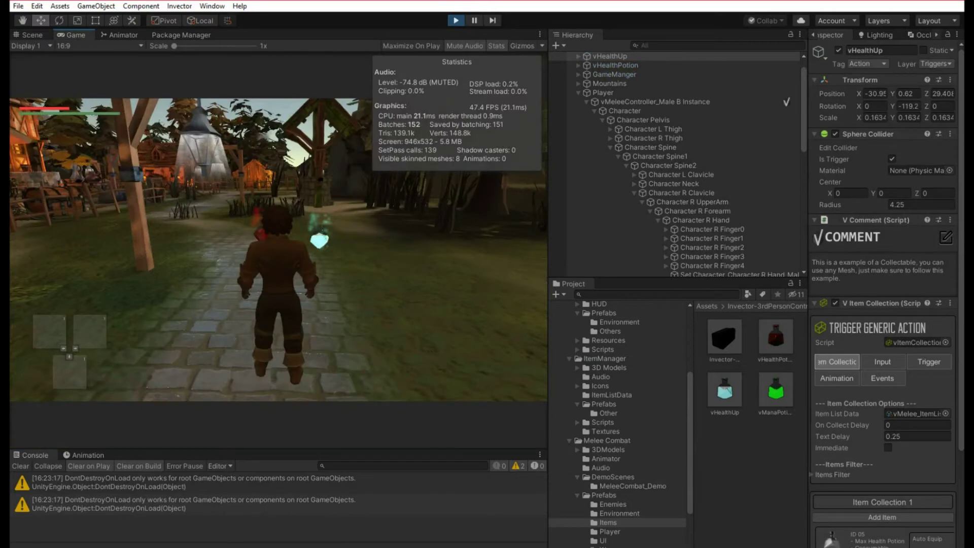
key(w)
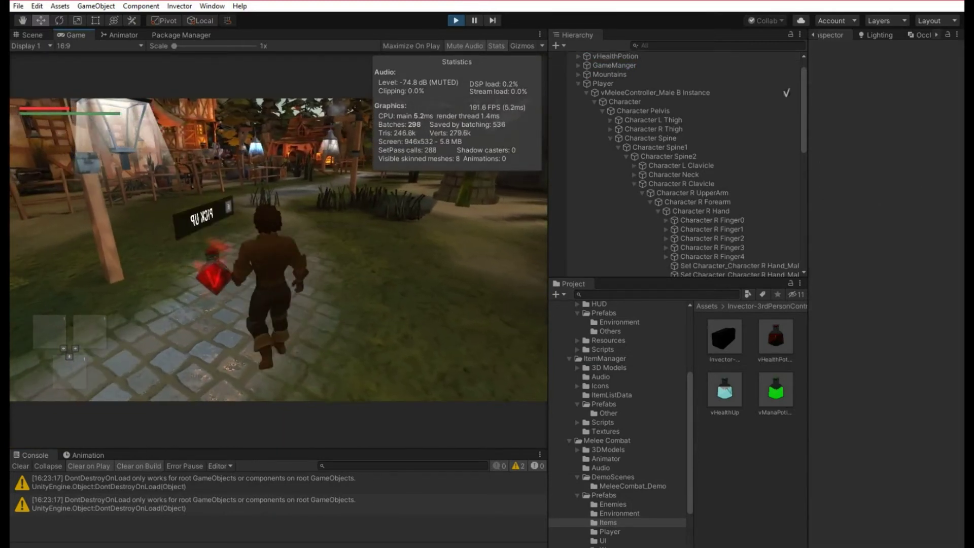
key(e)
key(w)
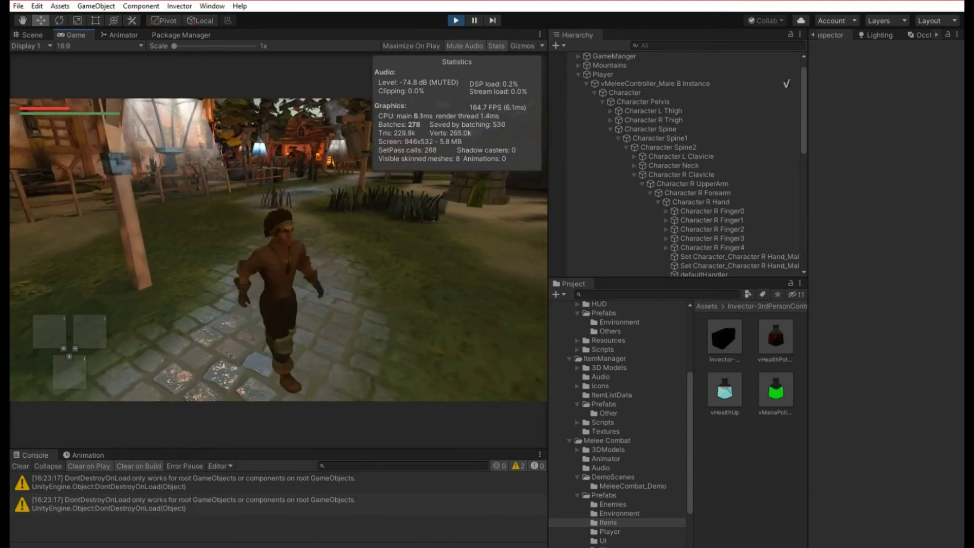
- Equip the collected health potion in the first consumable slot of the Equipments screen
key(i)
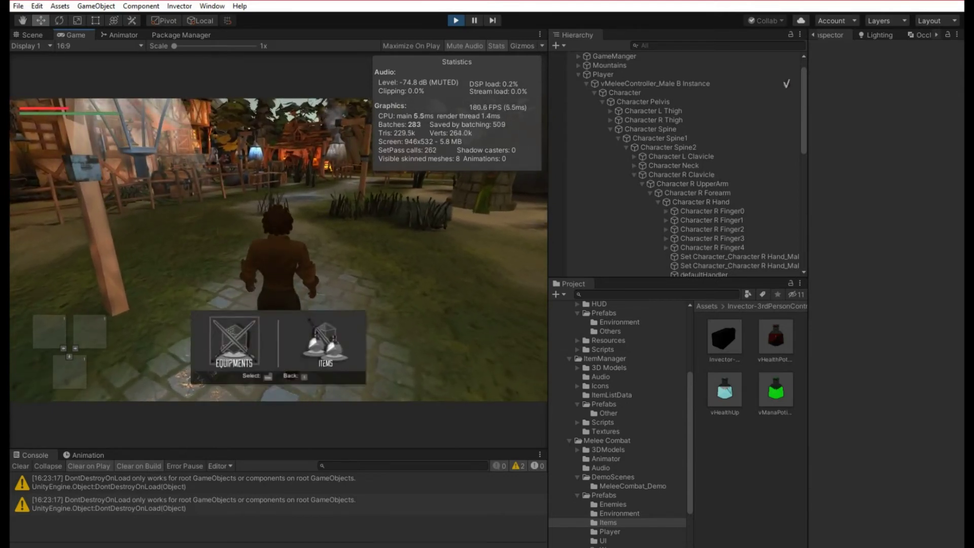
key(Return)
key(s)
key(s)
key(Return)
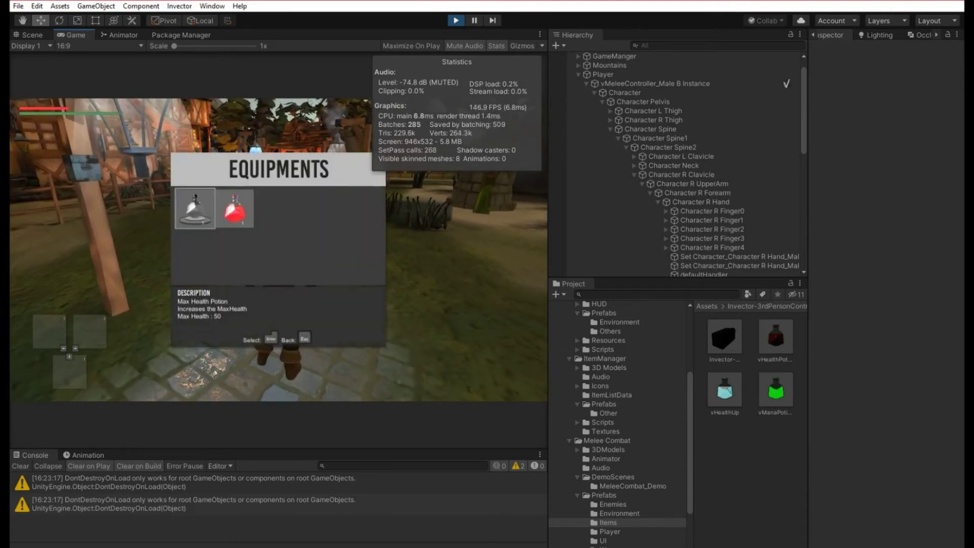
key(d)
key(Return)
- Equip the max health potion in the second consumable slot of the Equipments screen
key(s)
key(s)
key(d)
key(Return)
key(Return)
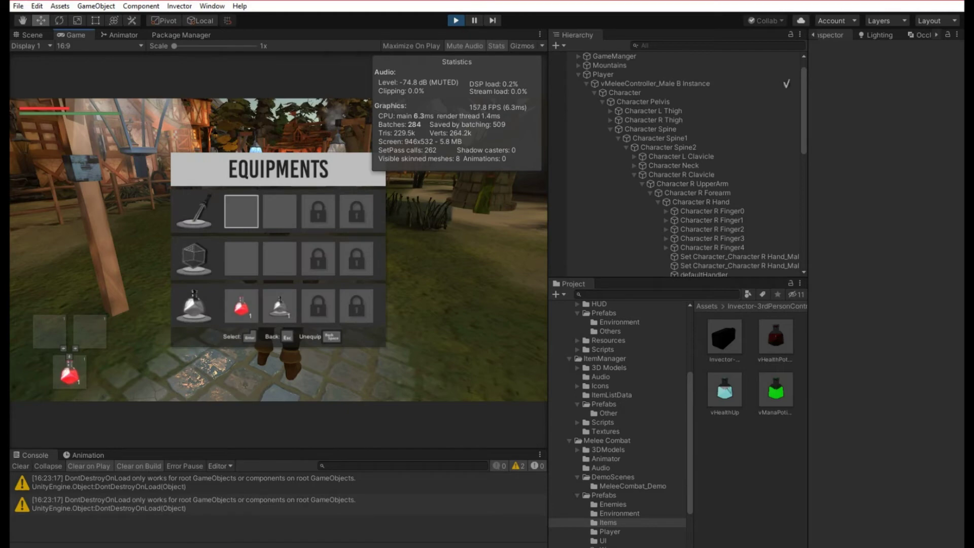
- Close the in-game inventory and end the play test
key(Escape)
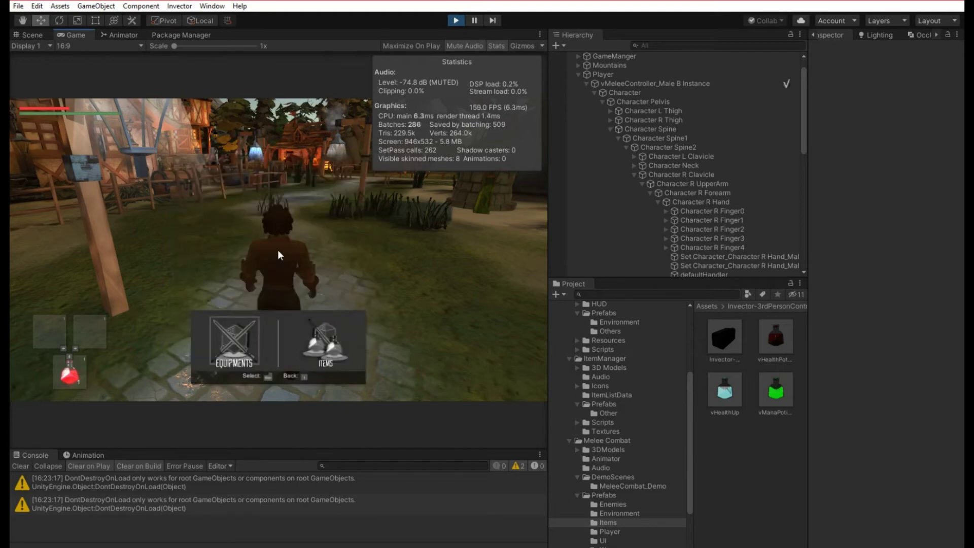
key(Escape)
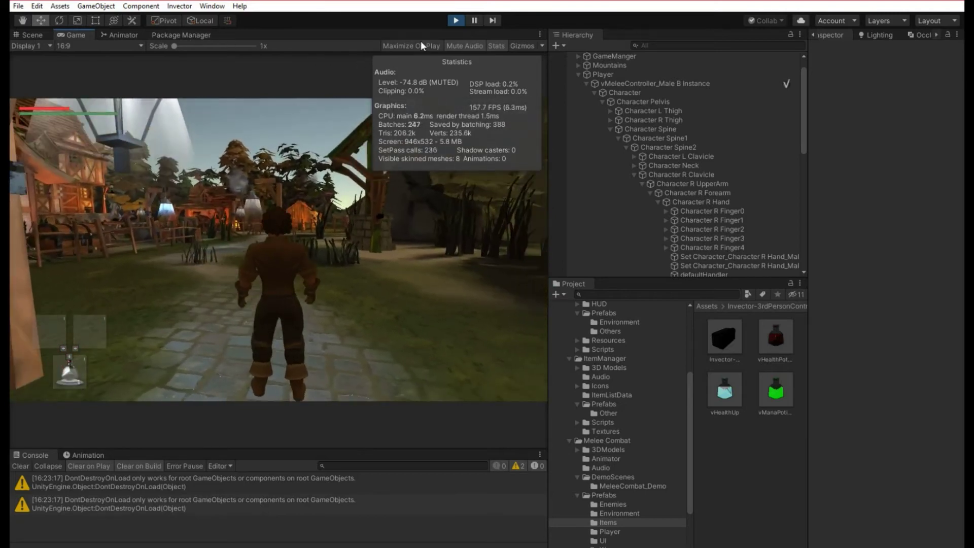
click(449, 24)
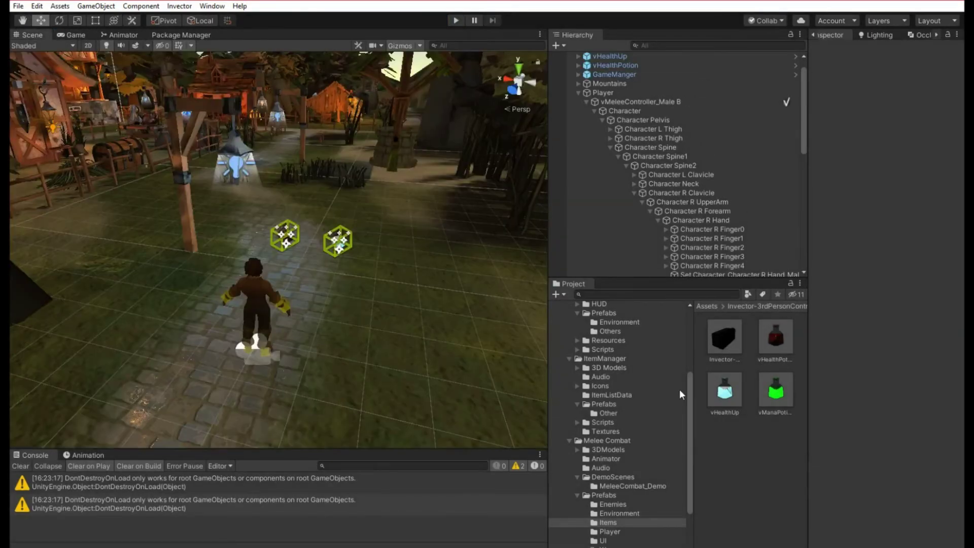
- Place the short Katana and short Axe prefabs from the Project Prefabs folder on the ground near the character
mouse_move(414, 306)
right_down()
mouse_move(419, 289)
mouse_move(415, 298)
right_up()
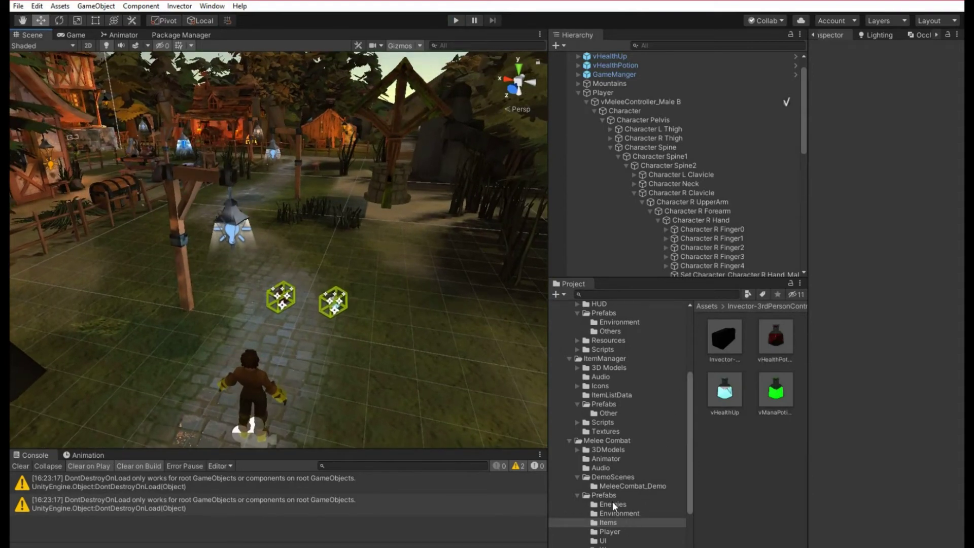
scroll(613, 501, down, 4)
click(595, 529)
drag(725, 441, 346, 354)
drag(761, 401, 254, 318)
- Play-test collecting the short Axe and short Katana with the character, and end the play test
click(455, 20)
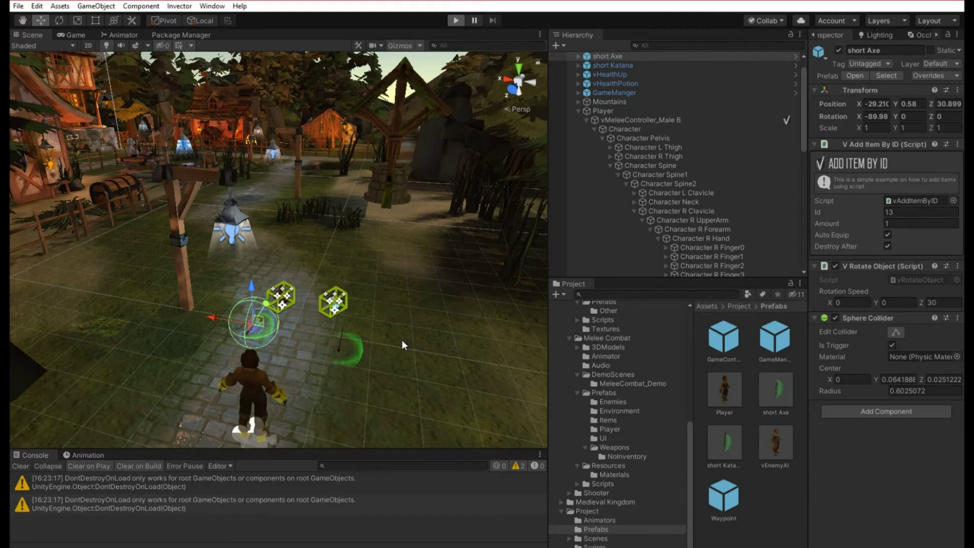
key(w)
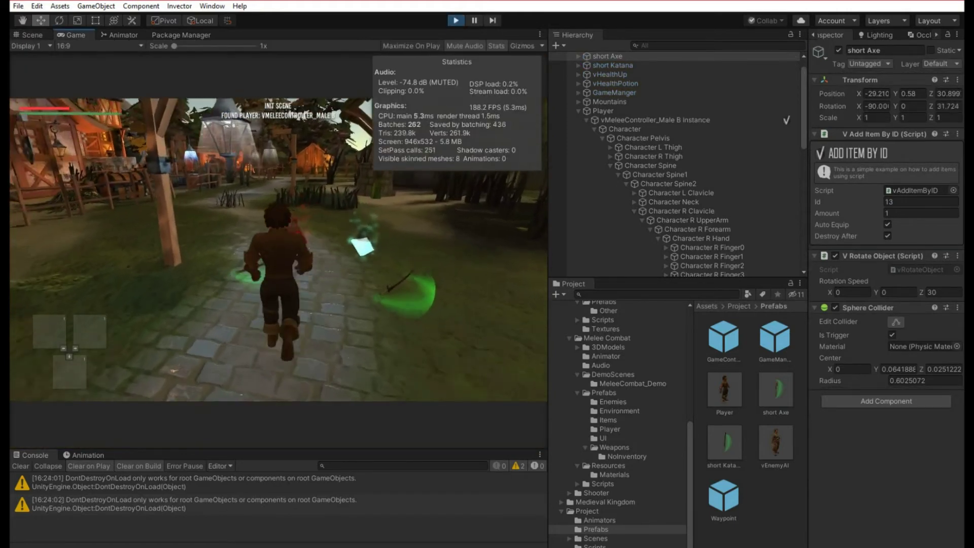
key(s)
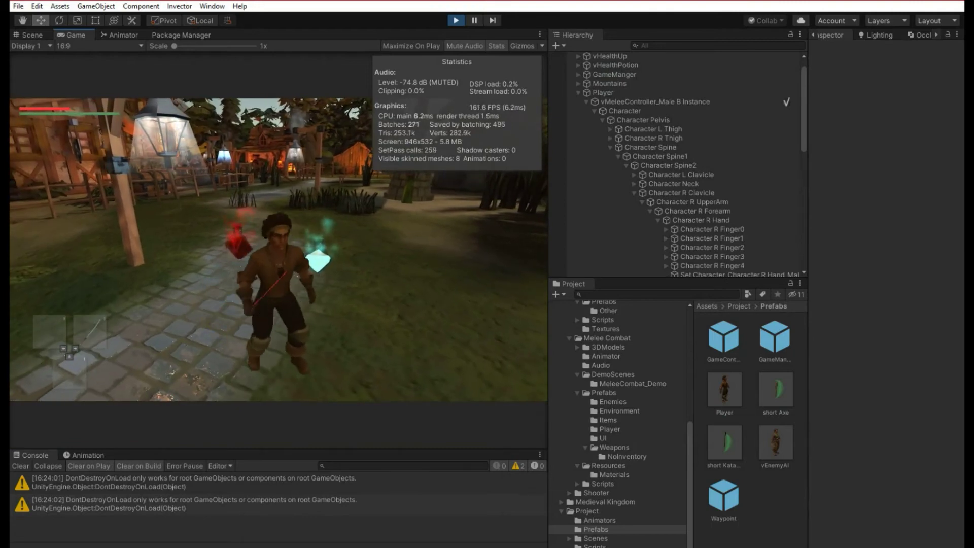
key(e)
key(e)
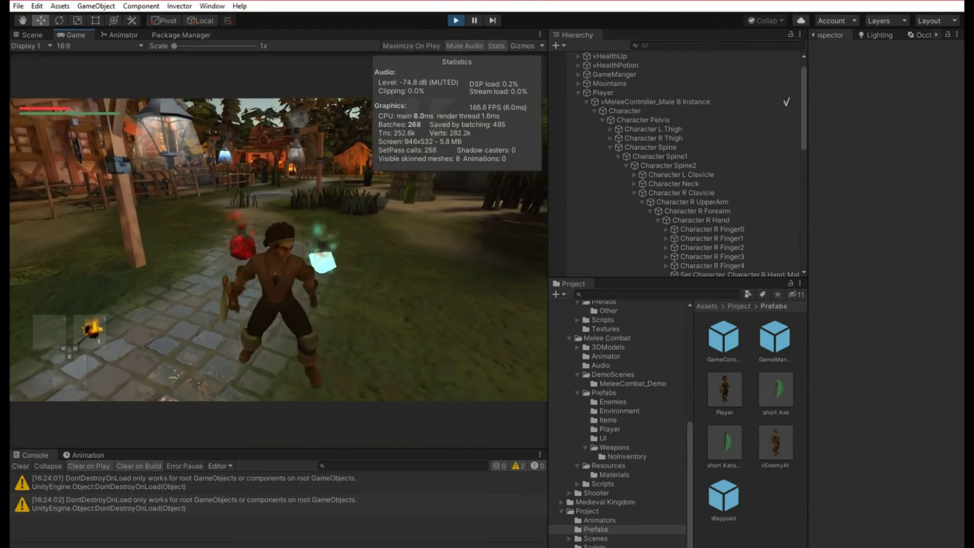
key(e)
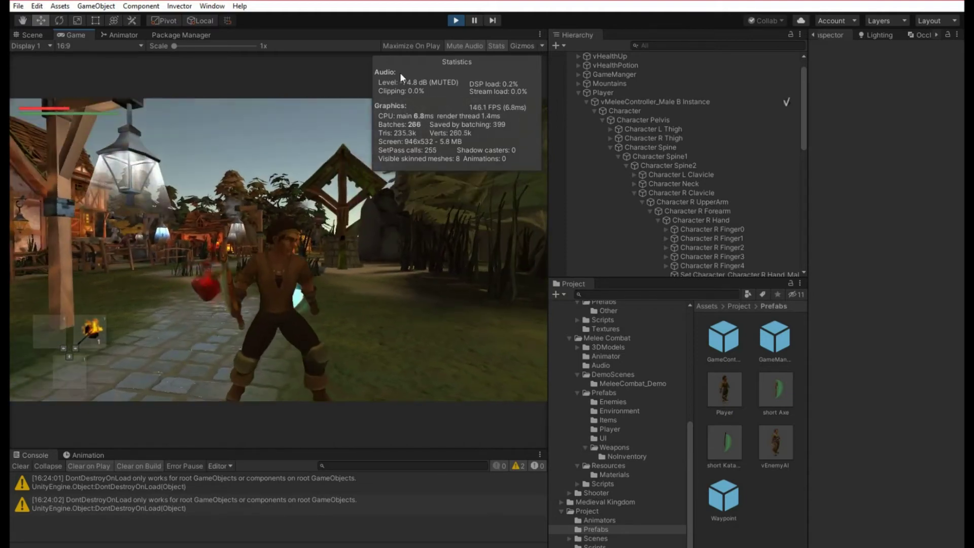
click(456, 20)
scroll(436, 248, up, 3)
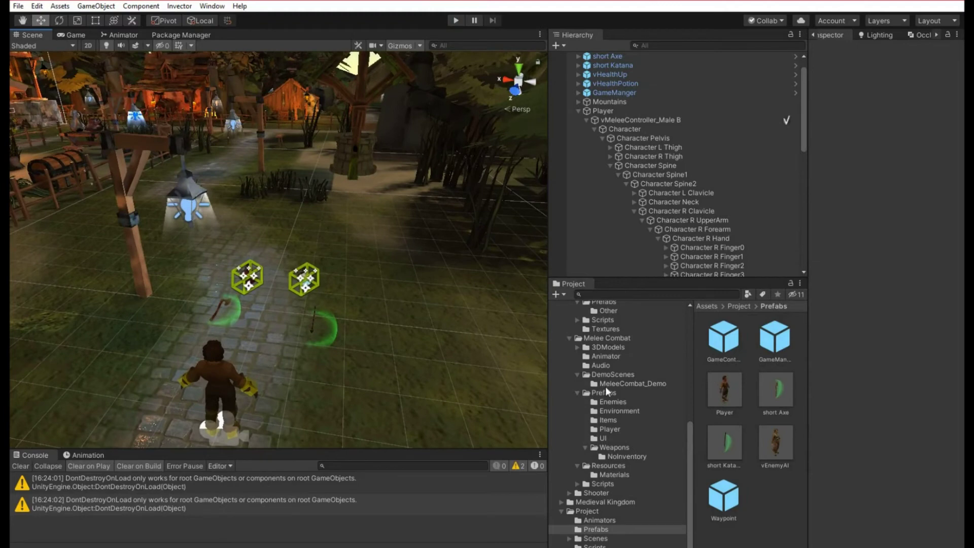
- Place the Invector-Chest prefab from the Melee Combat Prefabs Items folder on the ground beside the weapons and potions
scroll(607, 347, up, 2)
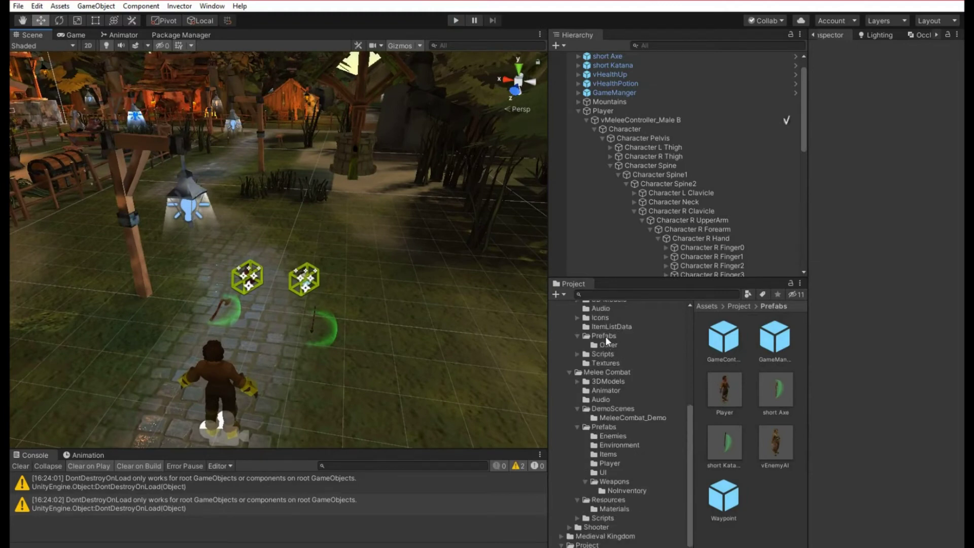
click(605, 336)
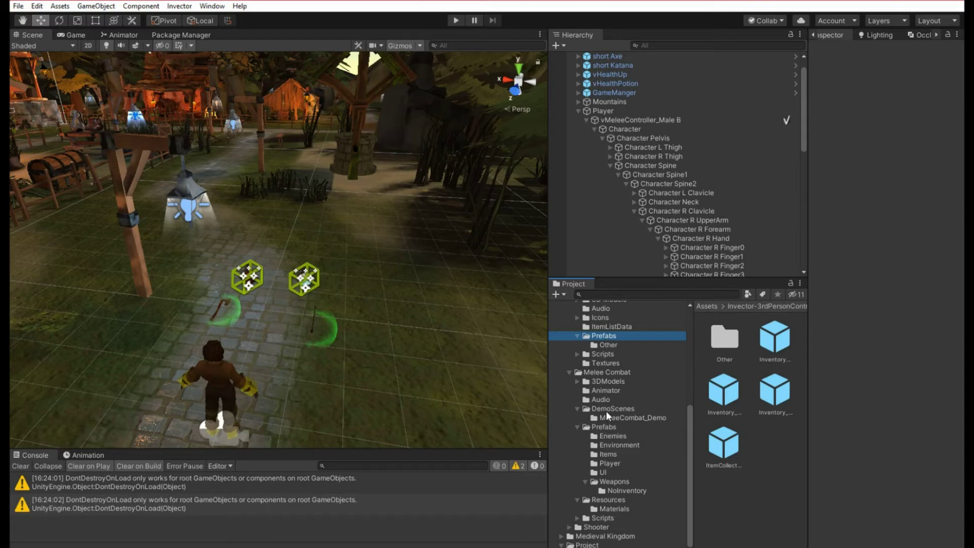
click(606, 426)
click(625, 453)
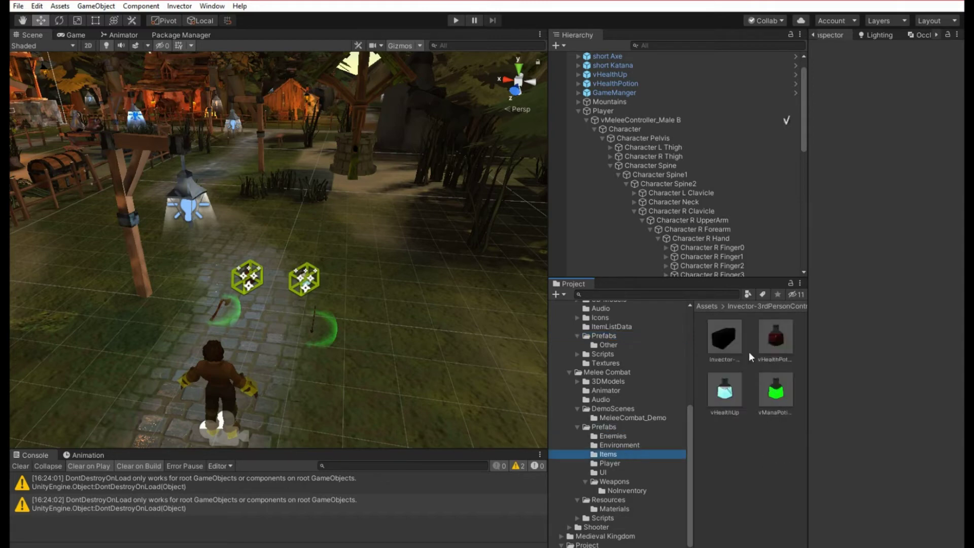
drag(725, 346, 378, 362)
- Rotate the chest about its vertical axis to a Z rotation of about 58.7 degrees
middle_drag(378, 363, 127, 144)
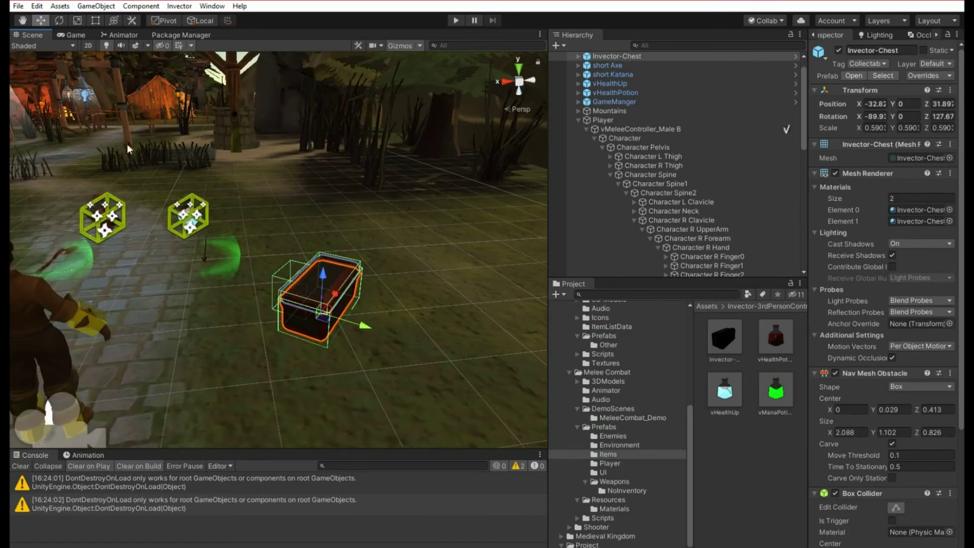
click(59, 21)
drag(318, 342, 441, 312)
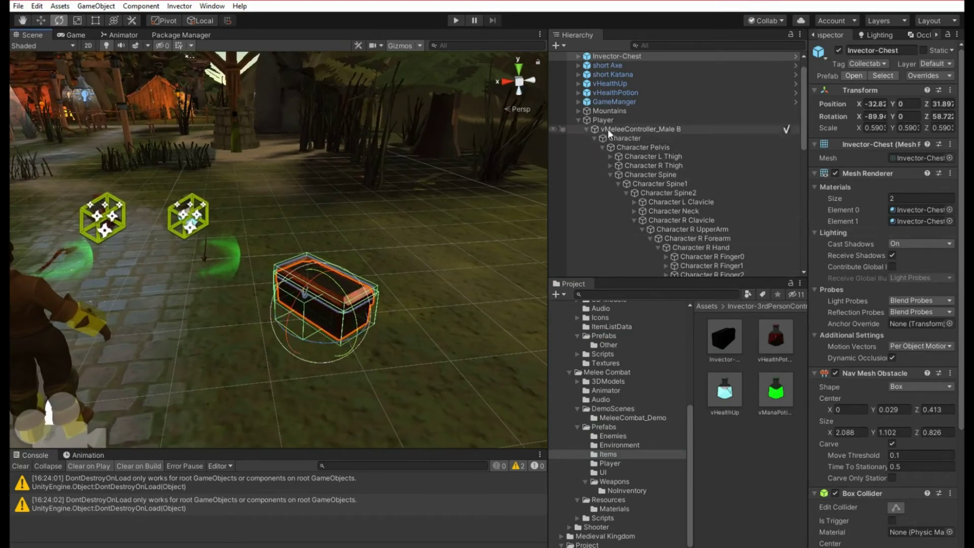
- Collapse the Player hierarchy and examine the components of Invector-Chest and its cover child object
click(583, 121)
click(579, 119)
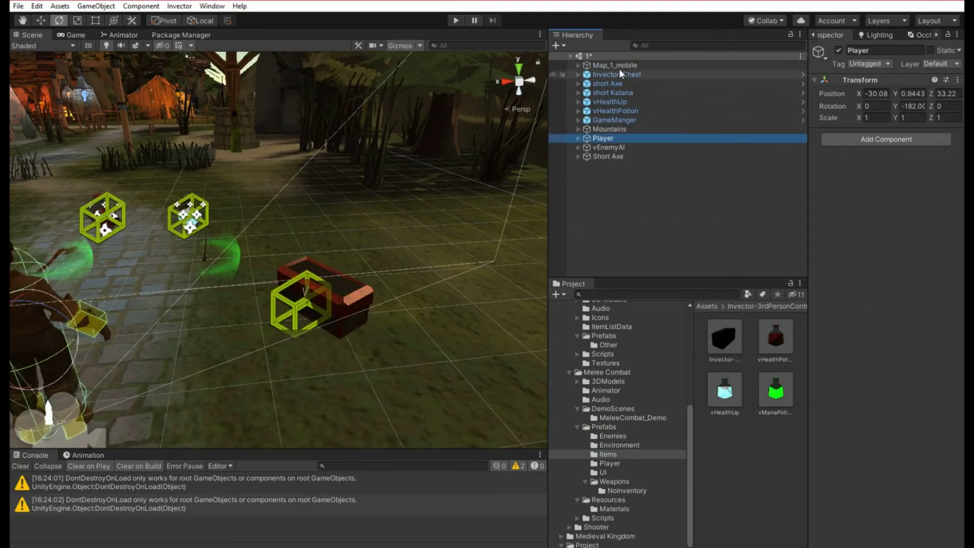
click(615, 74)
scroll(890, 413, down, 5)
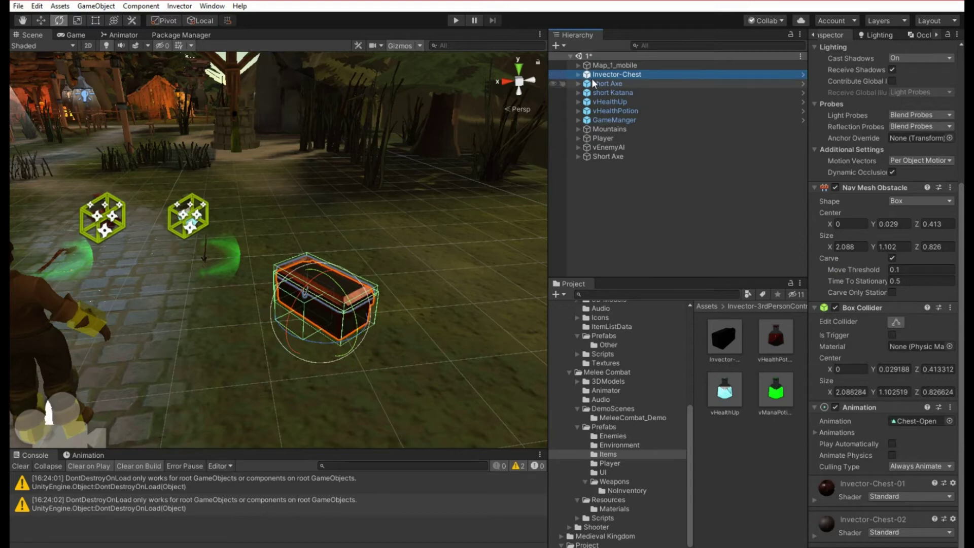
click(578, 75)
click(605, 84)
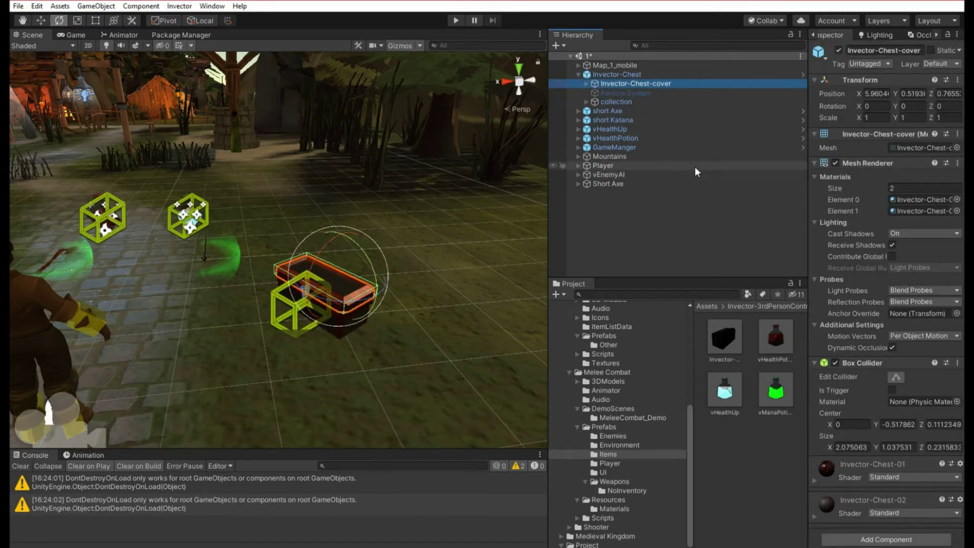
- Examine the V Item Collection settings of the chest's collection object, including its events, item collection, input, trigger and animation options
click(619, 101)
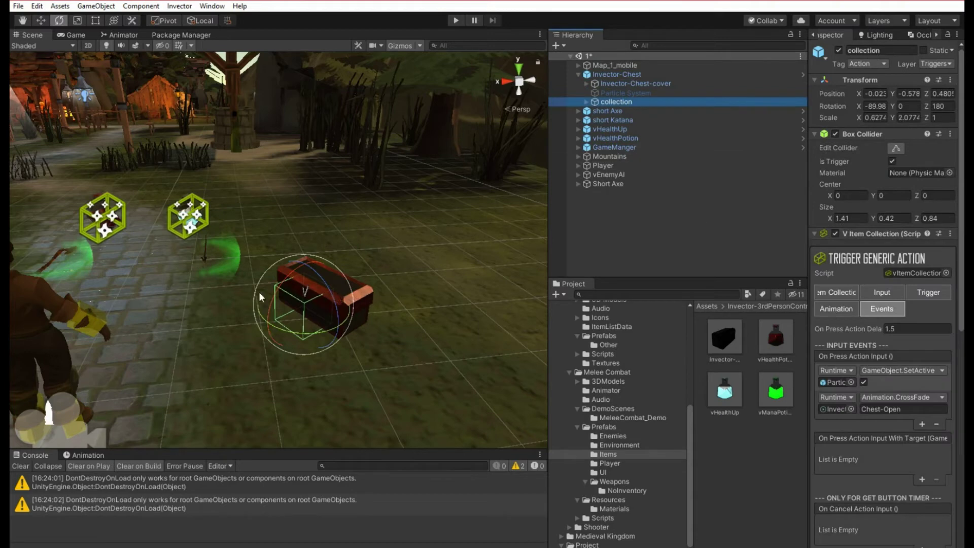
right_drag(248, 300, 304, 335)
scroll(906, 322, down, 10)
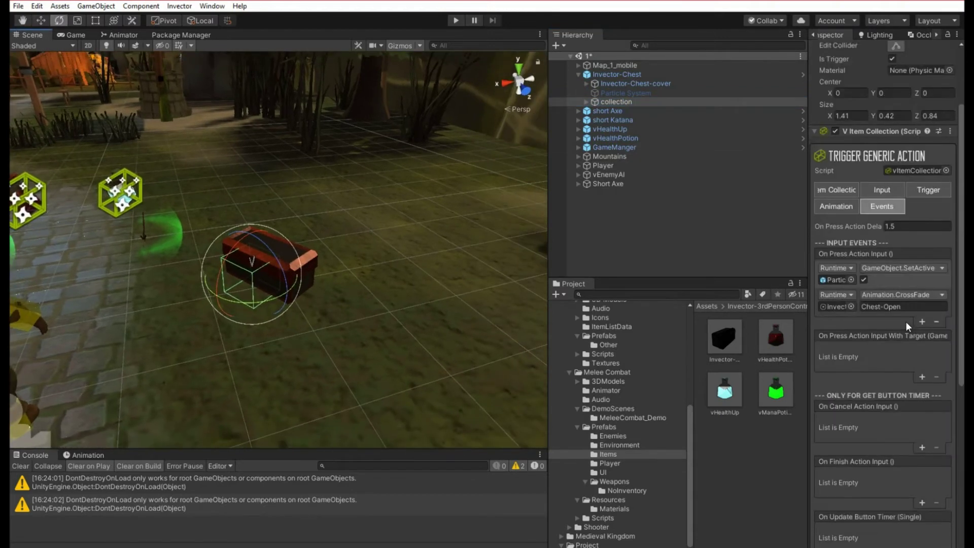
scroll(905, 323, down, 1)
scroll(906, 324, up, 15)
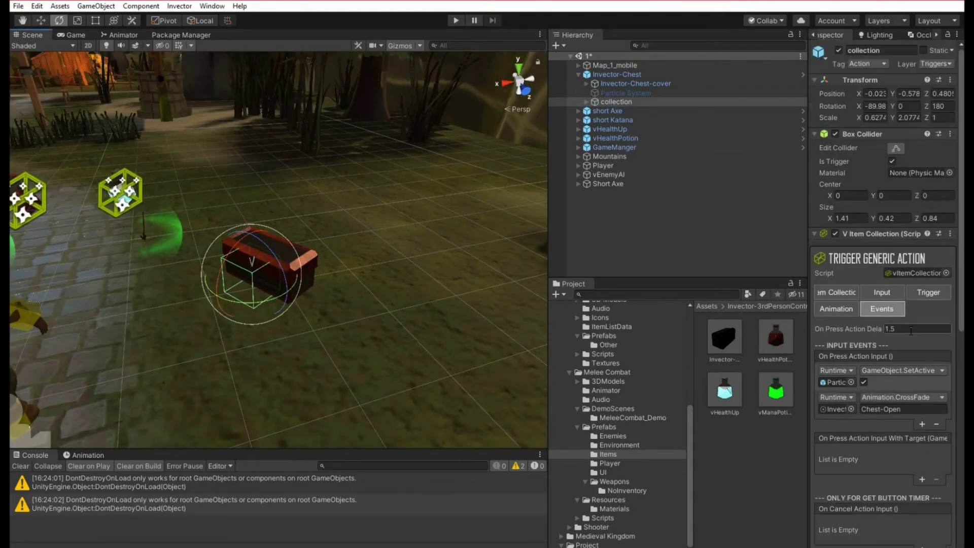
click(838, 293)
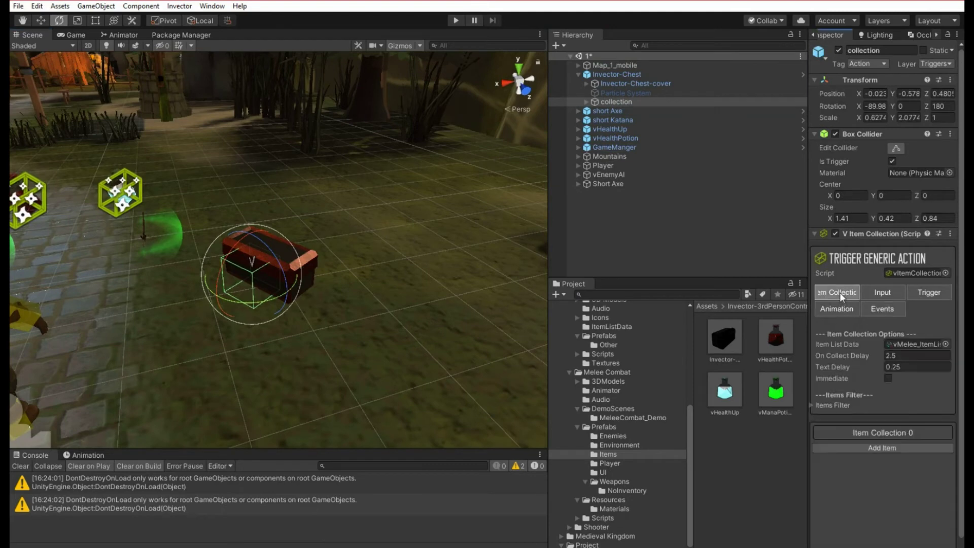
click(813, 405)
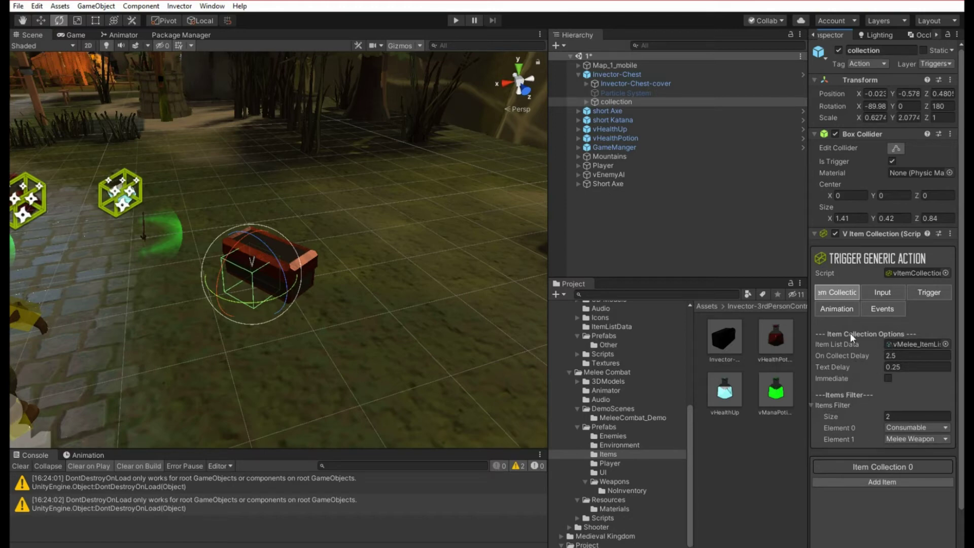
click(875, 294)
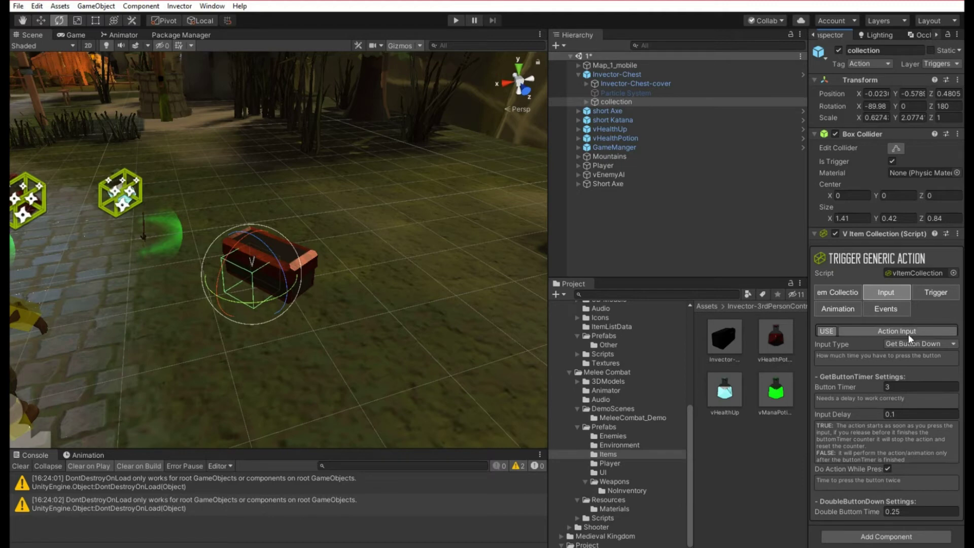
click(930, 294)
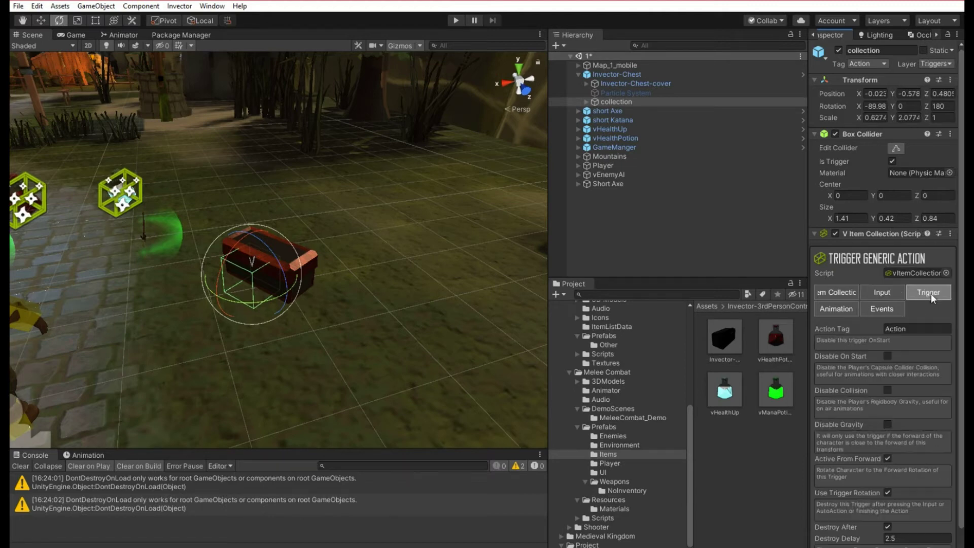
scroll(950, 355, down, 2)
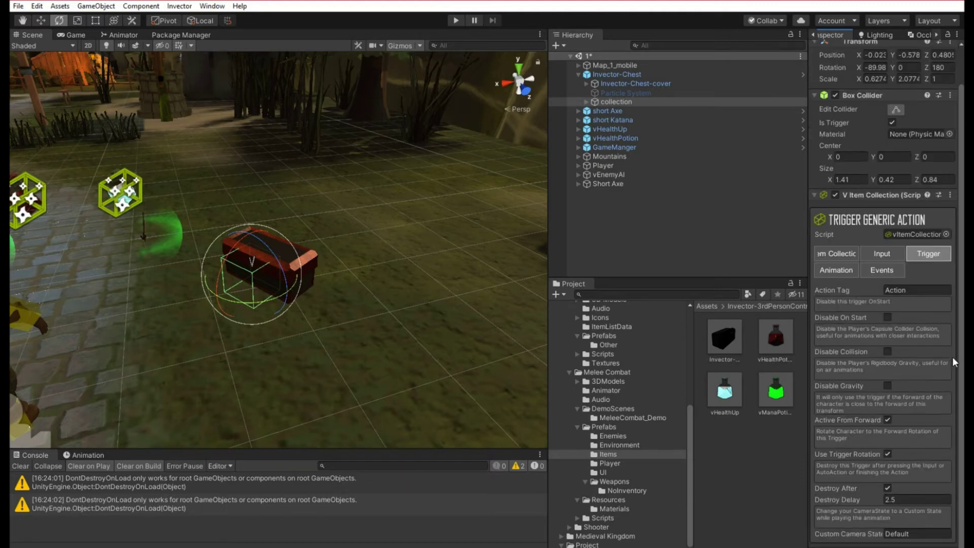
click(838, 271)
click(876, 273)
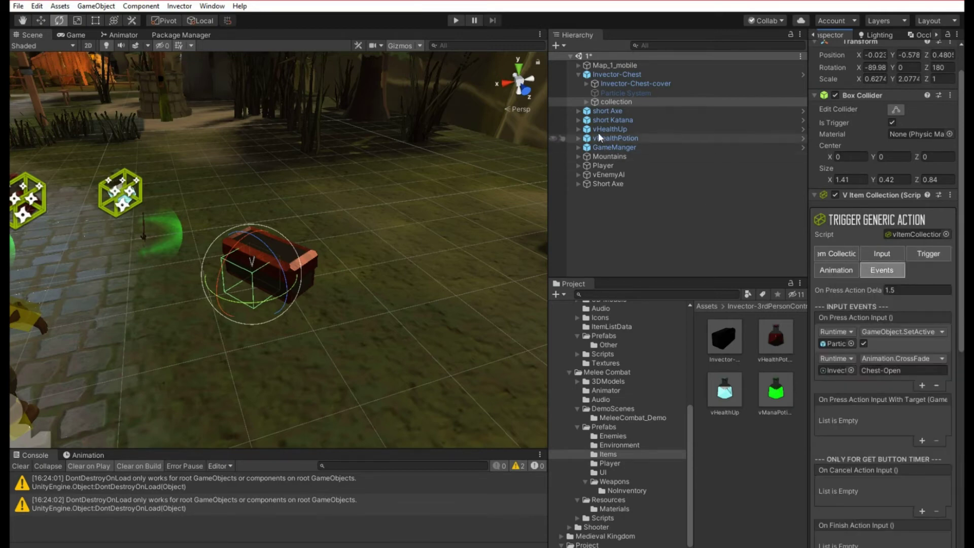
- Examine the collection object's children: matchTarget and the action text with its background, label, and keyboard and controller icons
click(585, 100)
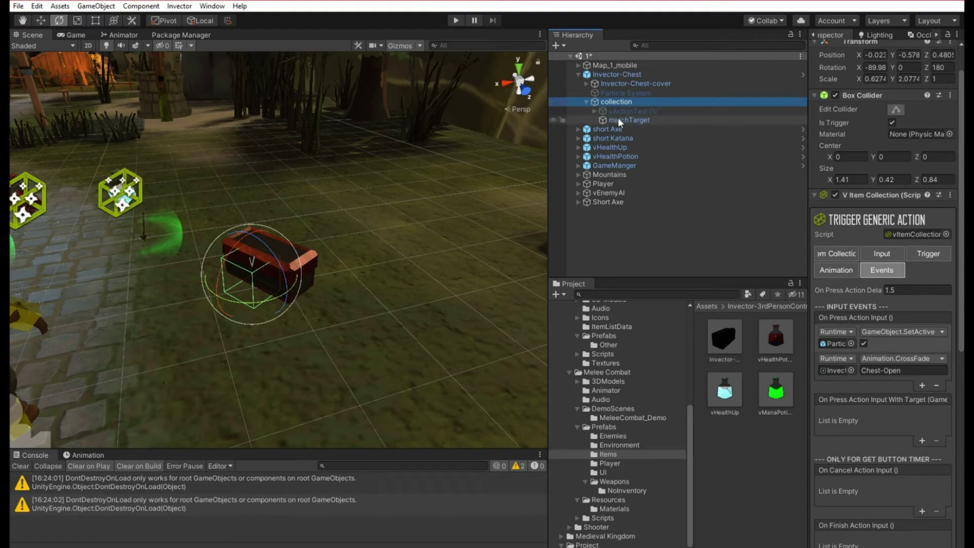
click(618, 113)
click(619, 119)
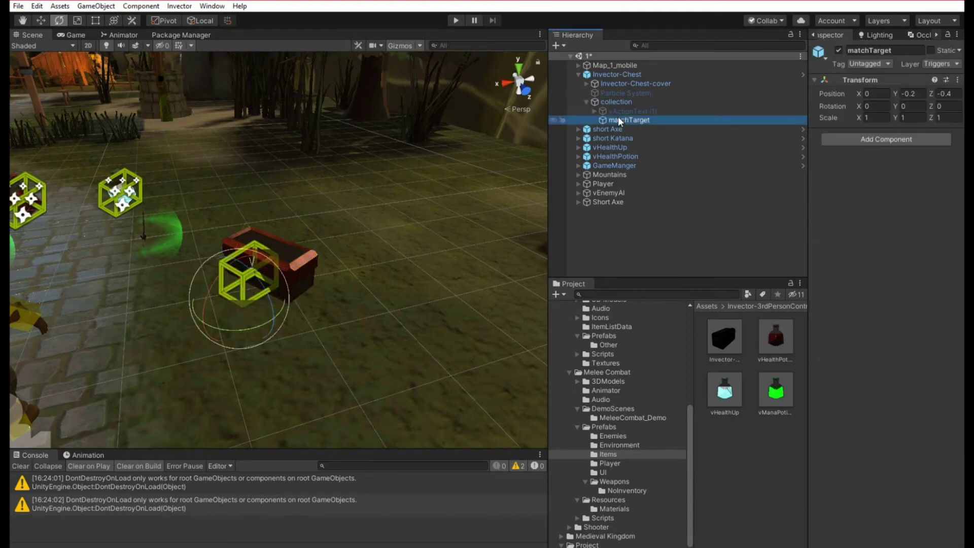
click(594, 111)
click(613, 121)
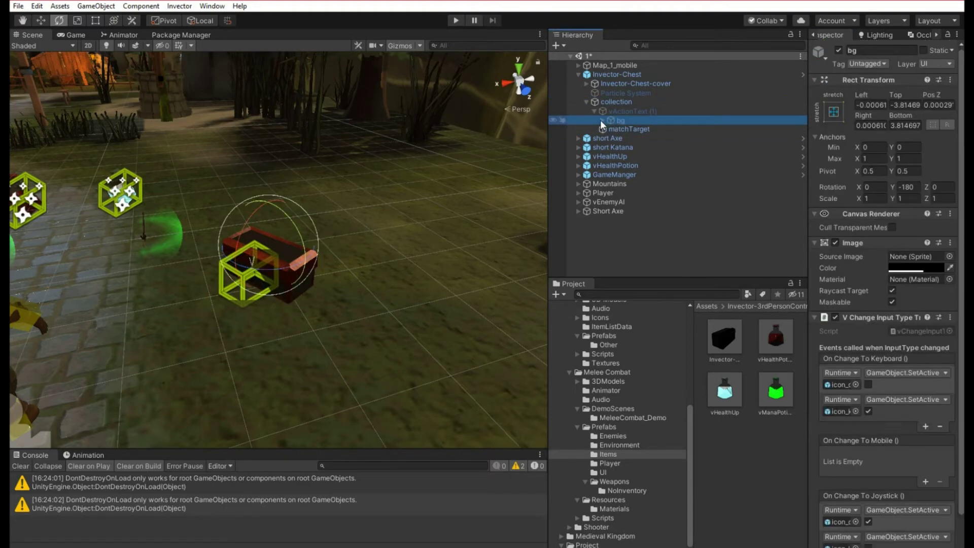
click(602, 120)
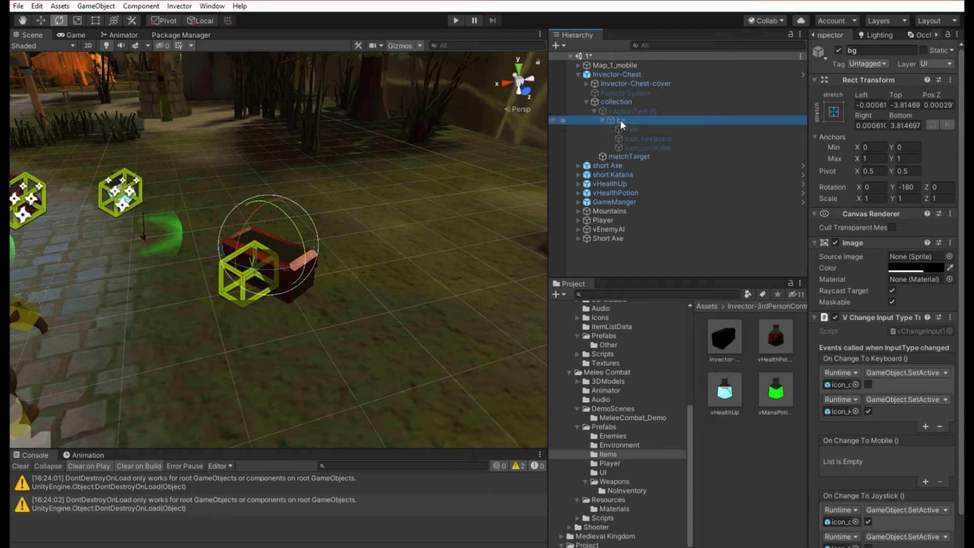
click(632, 147)
click(632, 139)
click(629, 130)
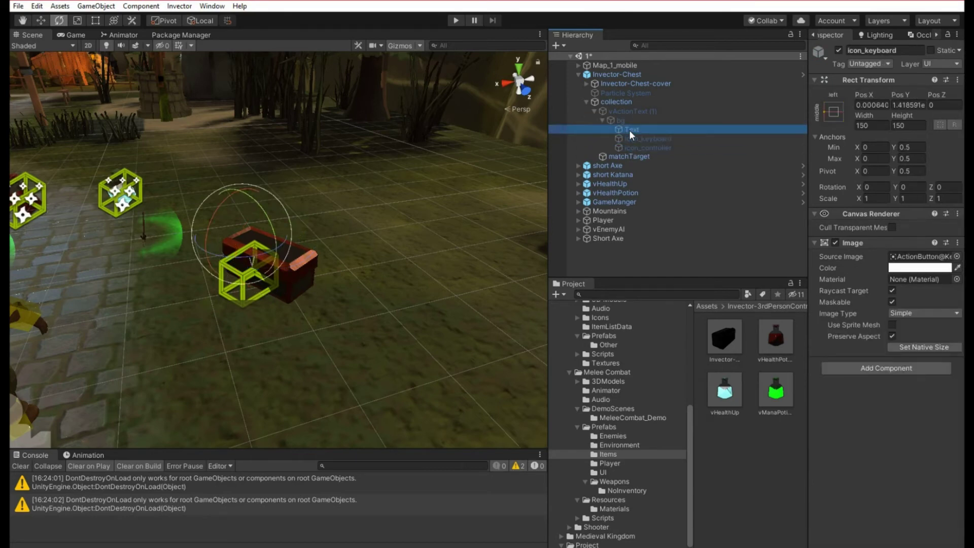
click(620, 120)
scroll(911, 226, down, 2)
scroll(904, 213, up, 2)
click(600, 111)
click(599, 109)
- Review the collection object's input, animation, and player and trigger detection events
click(608, 101)
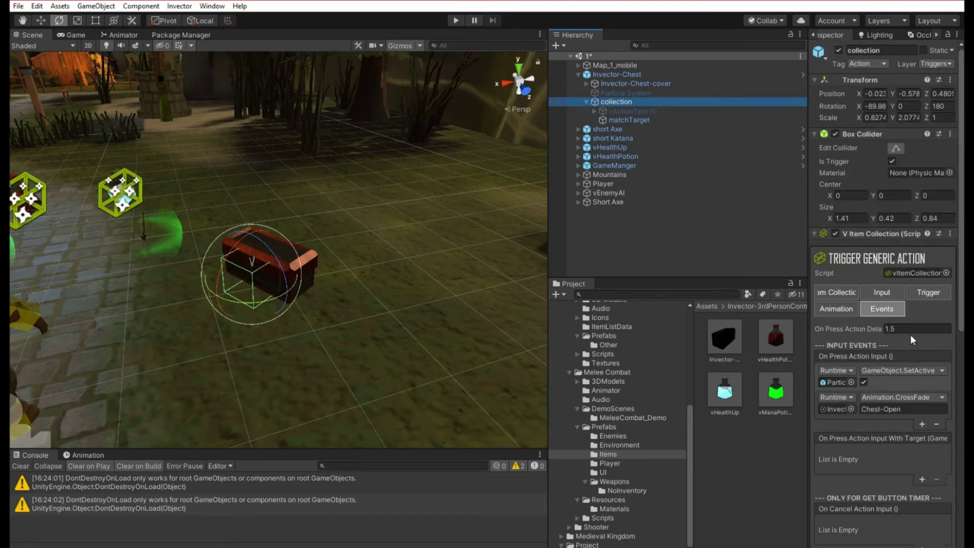
scroll(910, 334, down, 4)
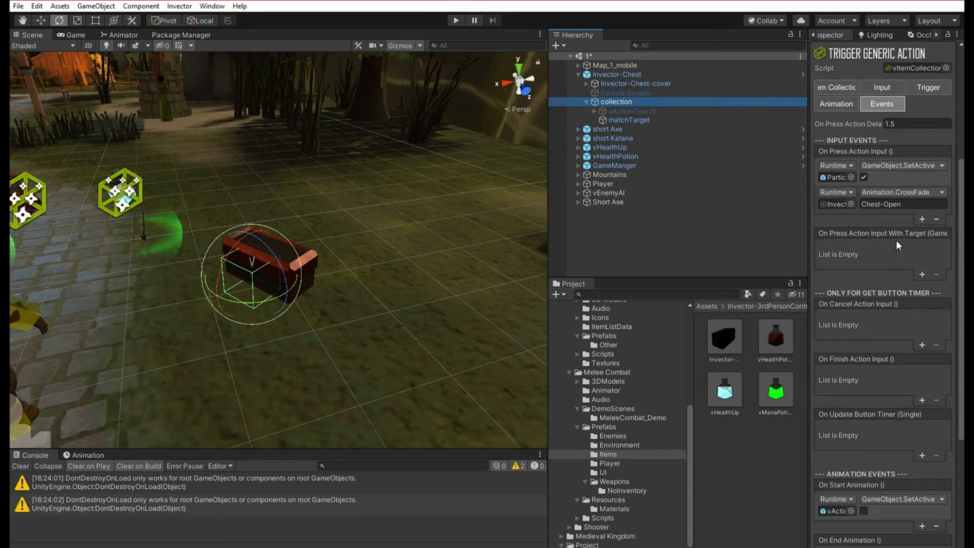
scroll(901, 249, down, 4)
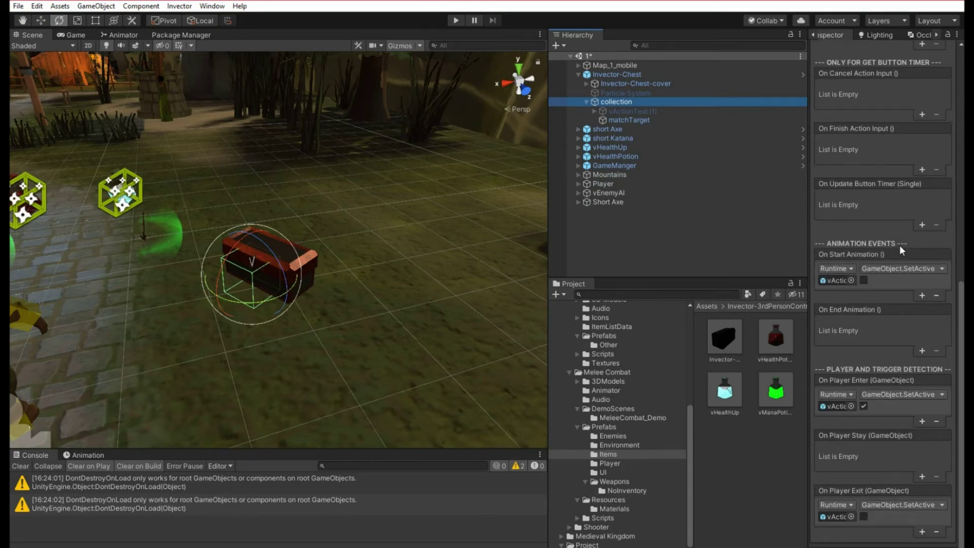
- Inspect the chest cover and its child, and review the components on the Invector-Chest root object
click(614, 85)
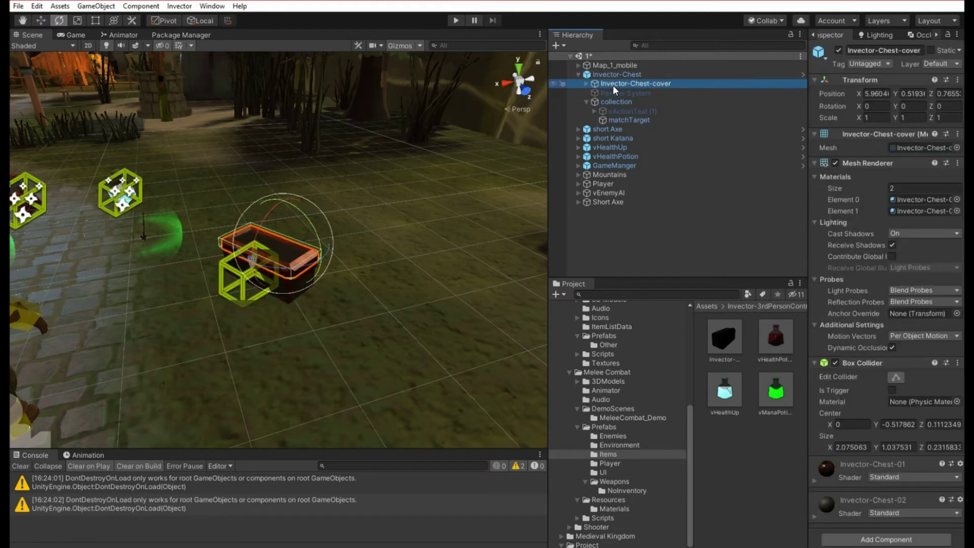
click(587, 83)
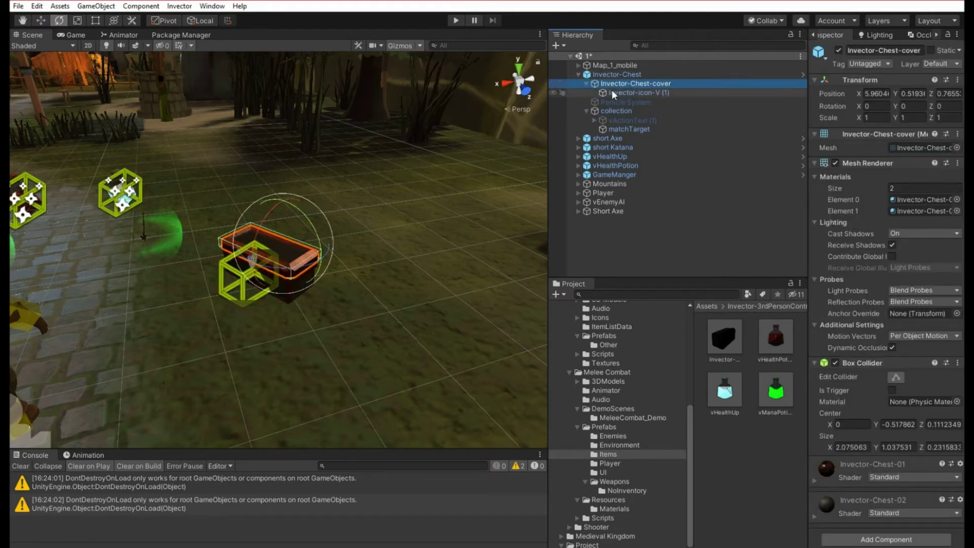
click(587, 83)
click(586, 101)
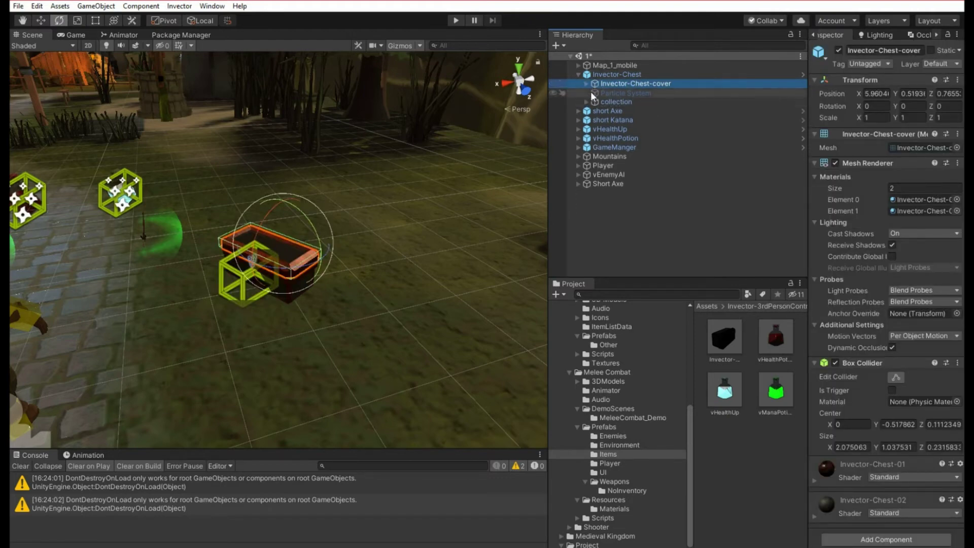
click(598, 75)
click(578, 74)
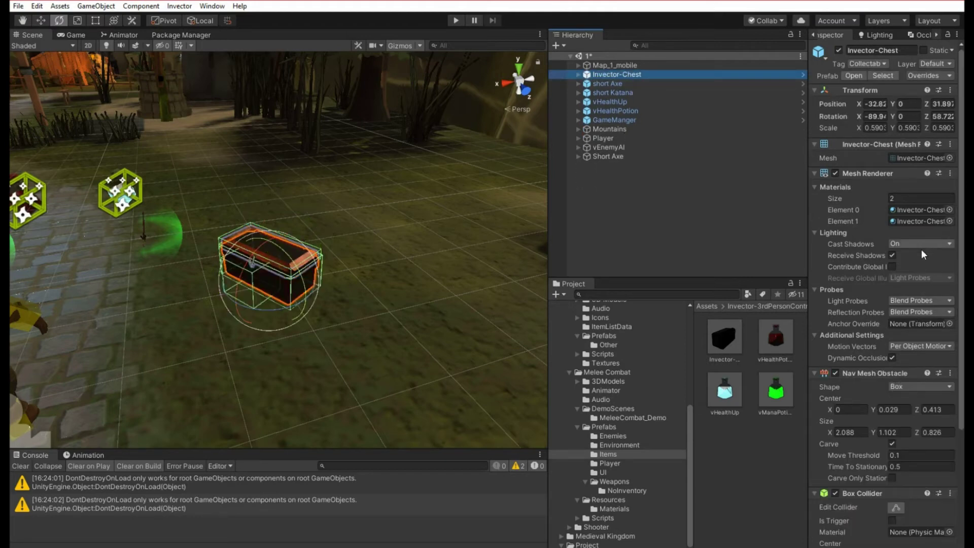
scroll(921, 303, down, 3)
scroll(921, 301, down, 3)
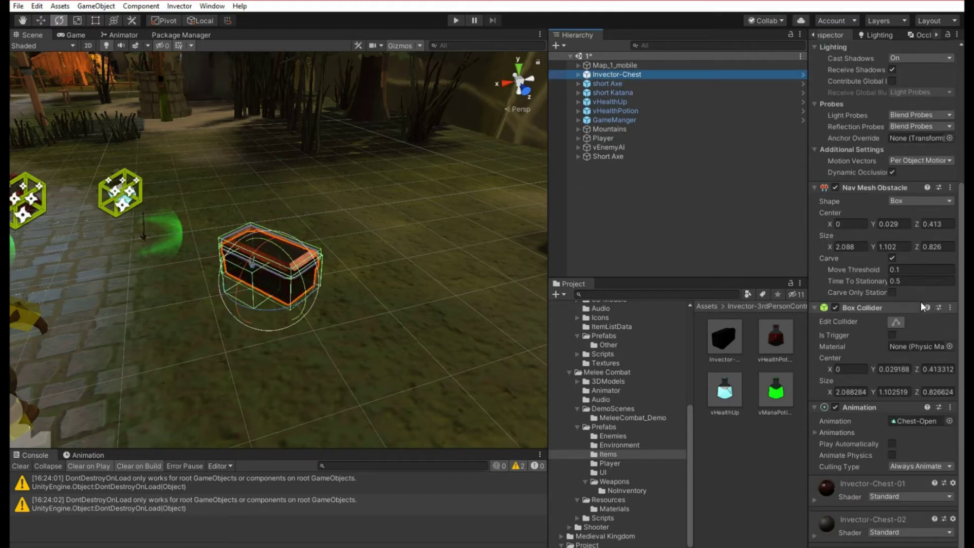
scroll(920, 302, up, 5)
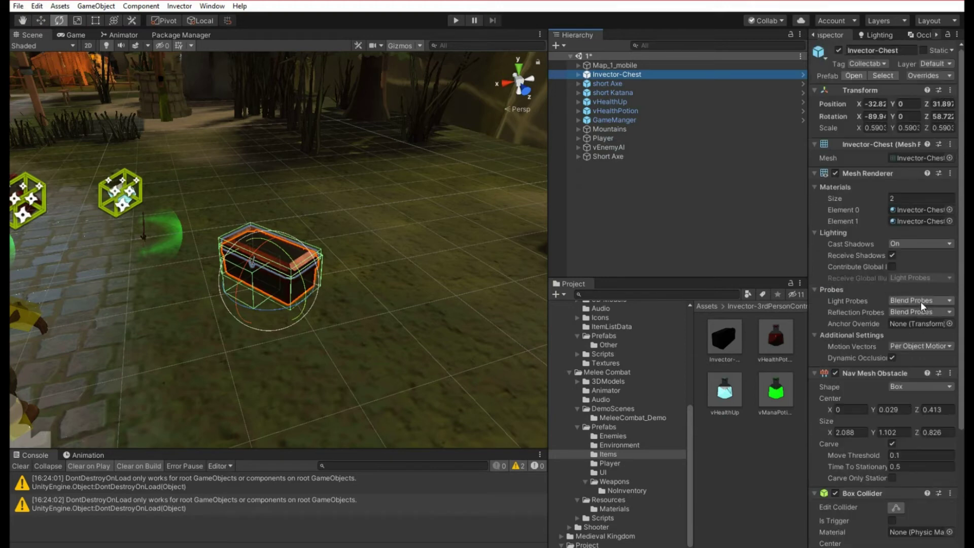
- Add the vAxe item to the item collection of the chest's collection object
click(578, 74)
click(608, 82)
click(602, 103)
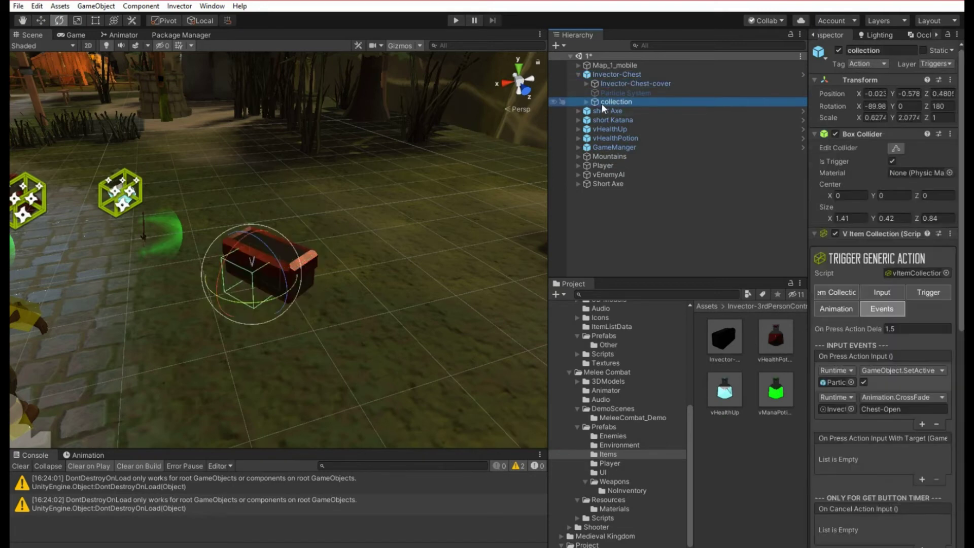
click(855, 292)
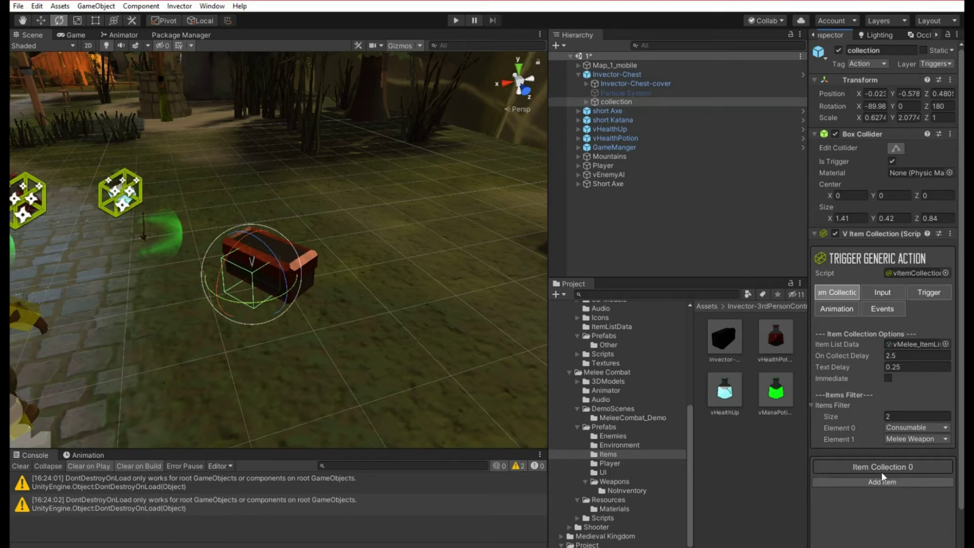
scroll(893, 477, down, 3)
click(881, 421)
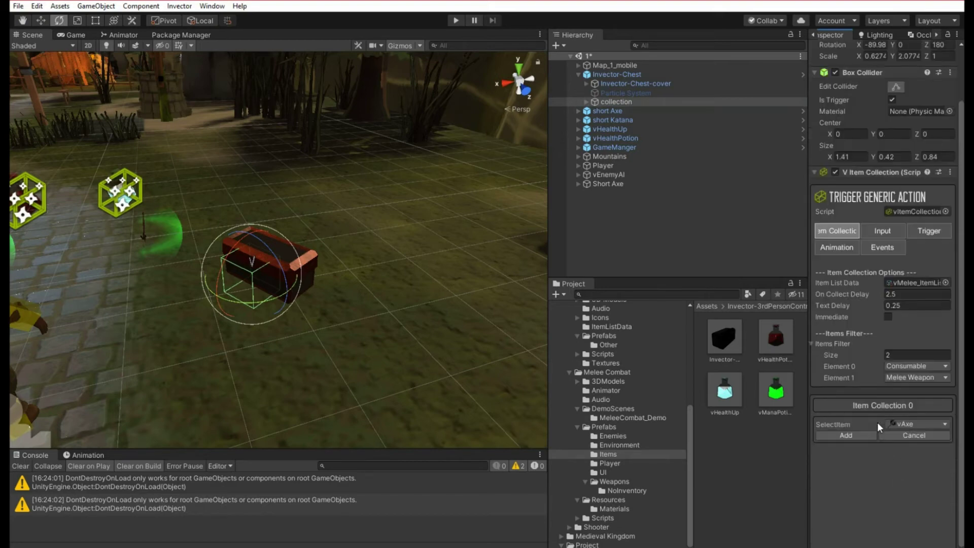
scroll(928, 428, down, 1)
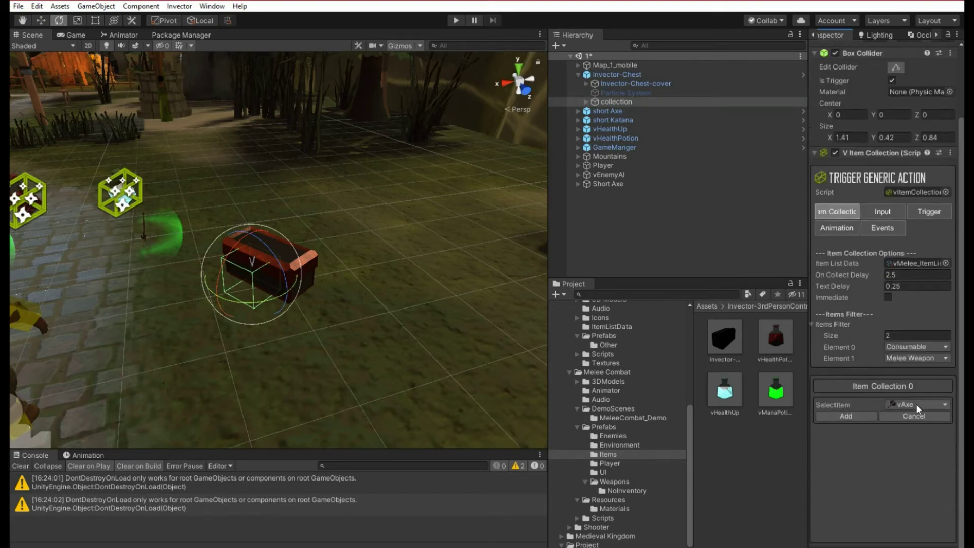
click(859, 414)
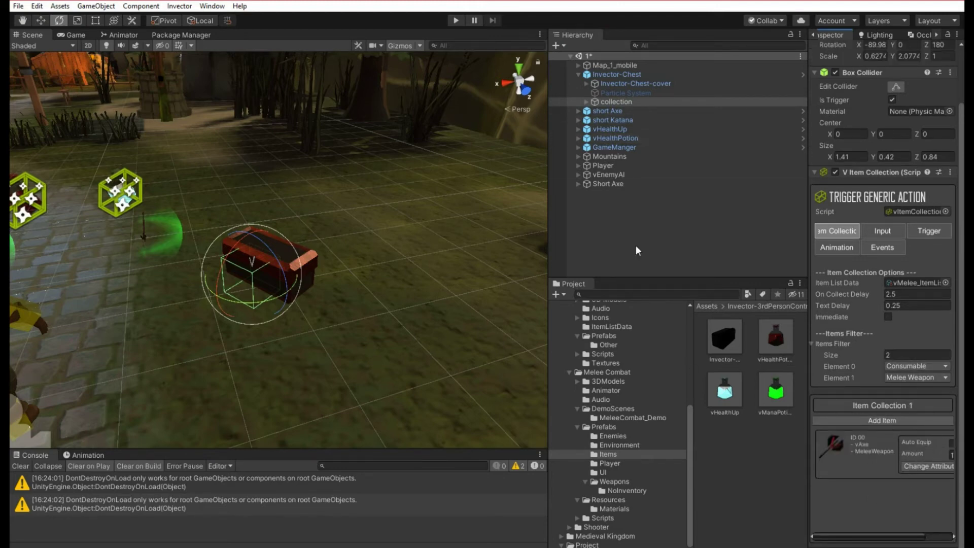
- Run the scene, open the chest to collect its contents, and briefly bring up the inventory menu
click(456, 19)
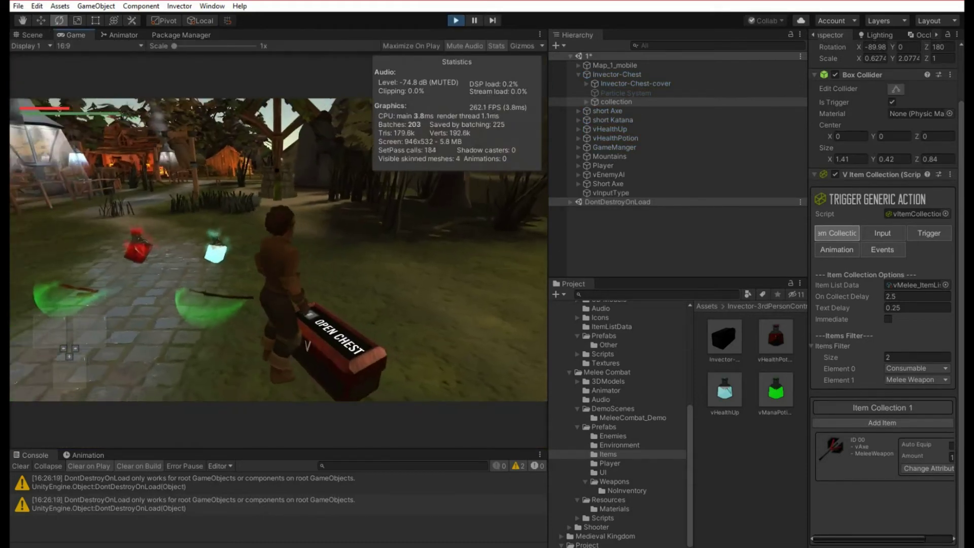
key(e)
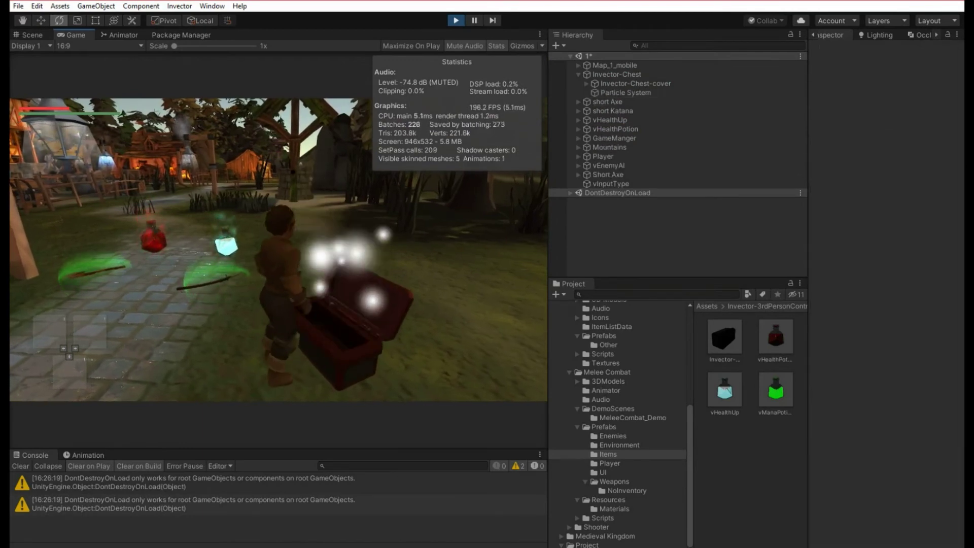
key(s)
key(a)
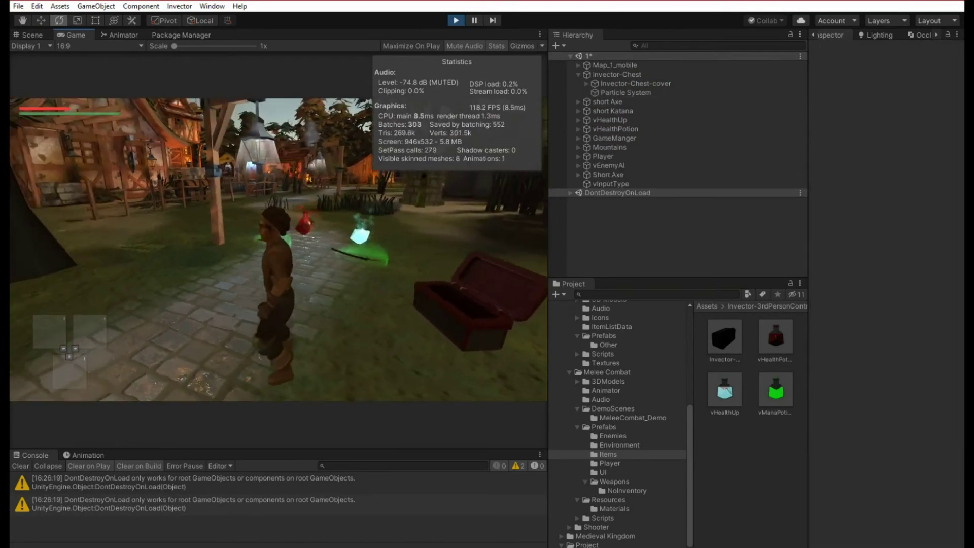
key(i)
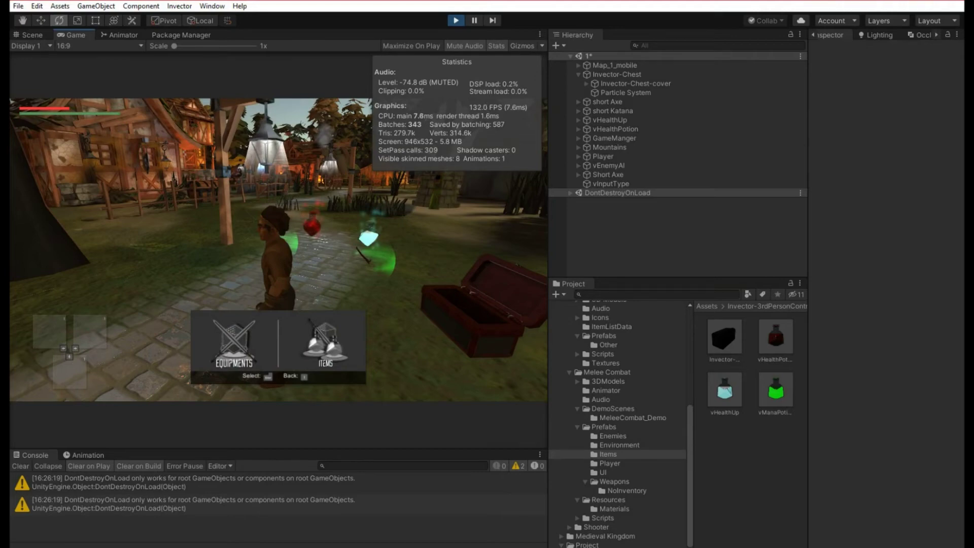
key(Escape)
key(a)
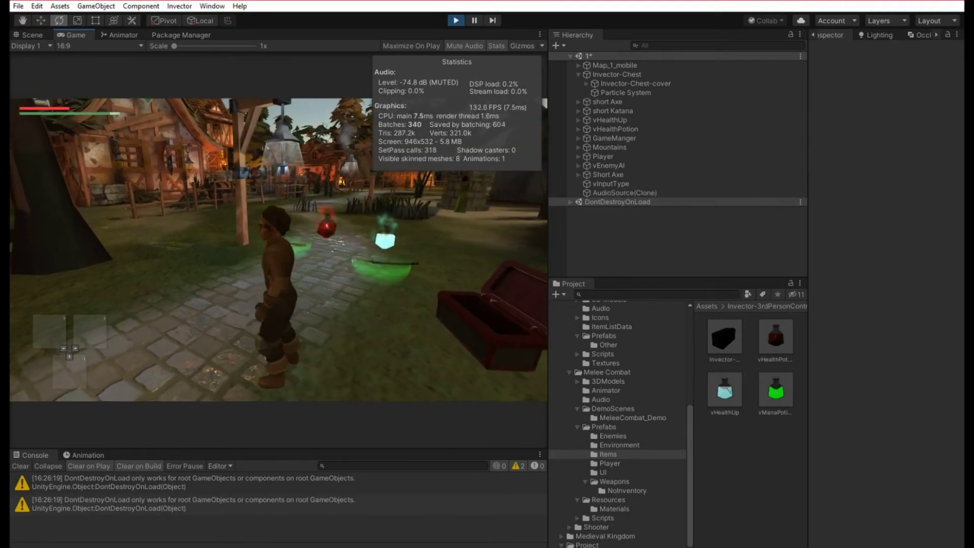
- Equip the vAxe in the first weapon slot of the inventory's equipments and return to the game
key(i)
key(Return)
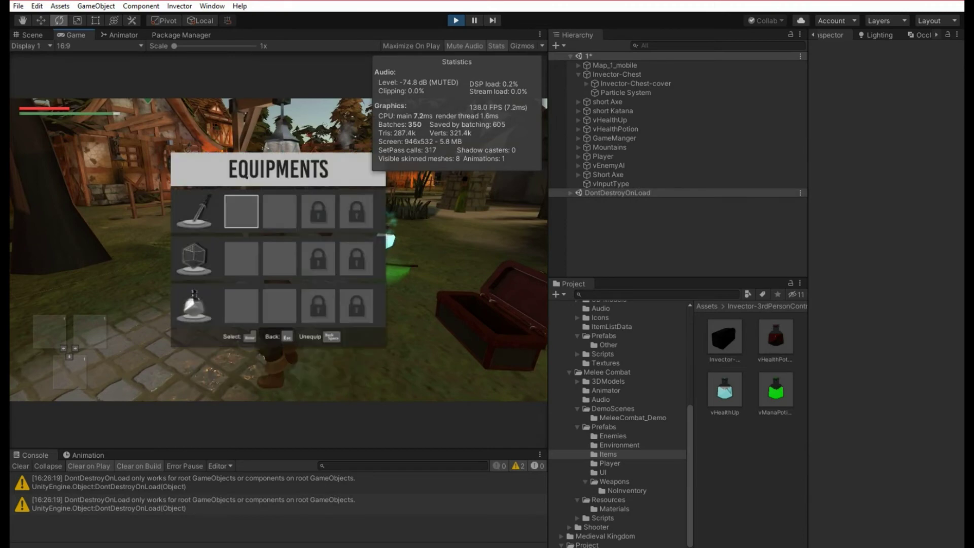
key(Return)
key(Return)
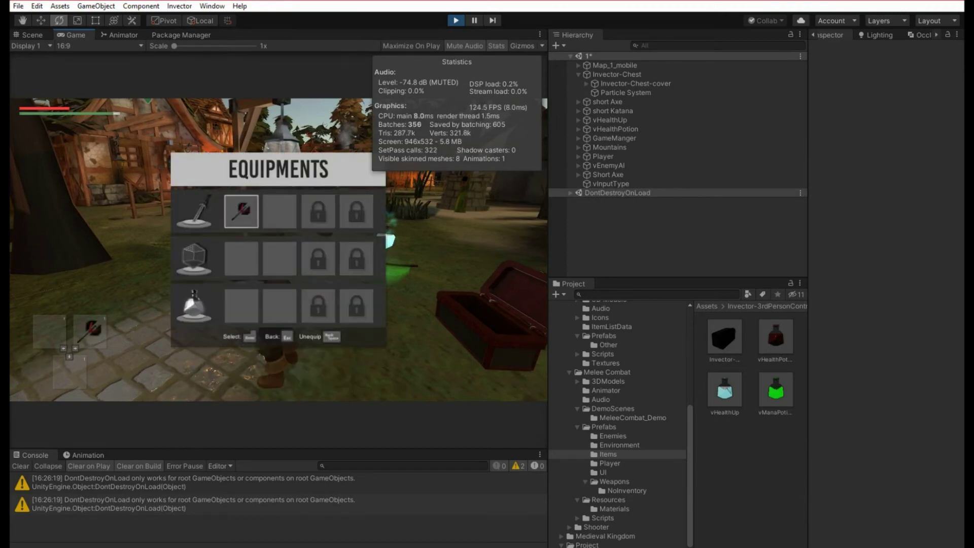
key(Escape)
key(Escape)
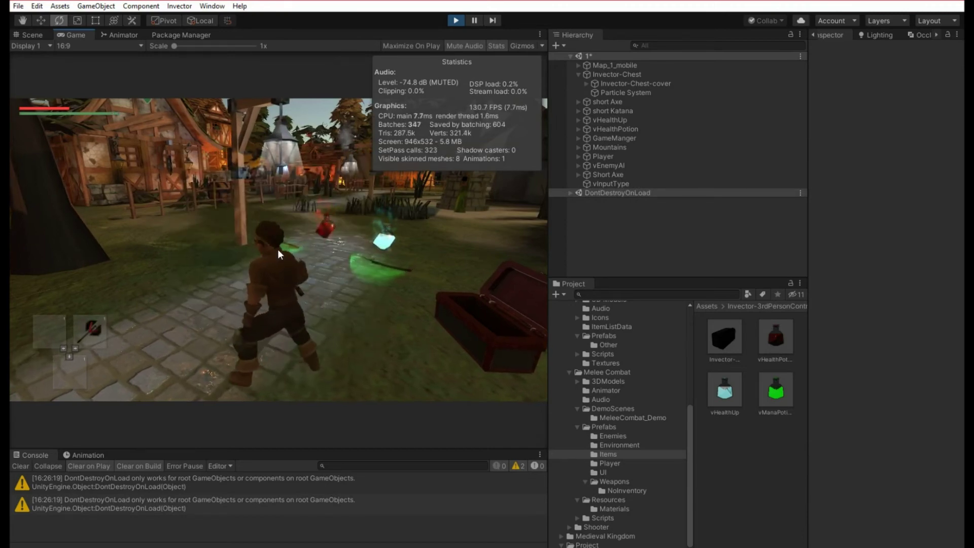
- Run the player over the short axe and short katana on the path to collect them
key(w)
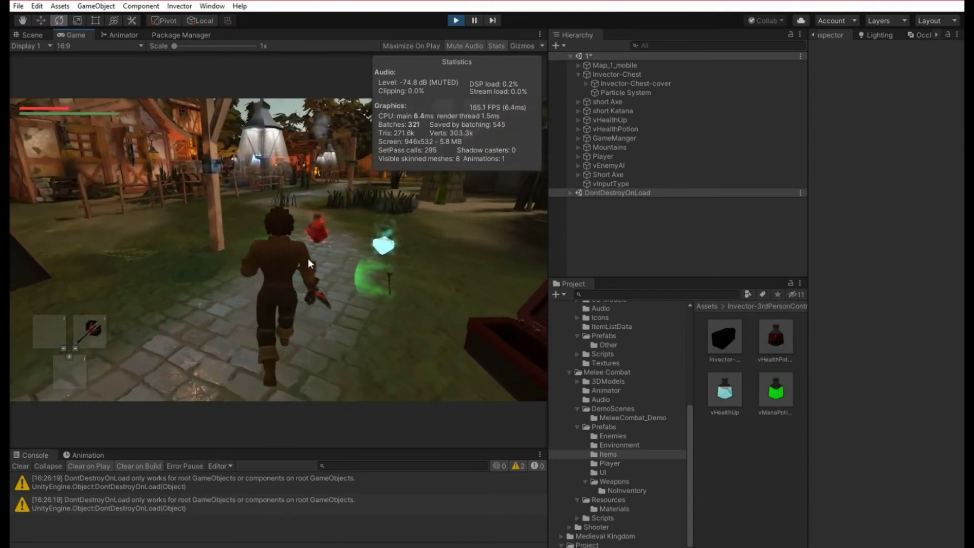
key(w)
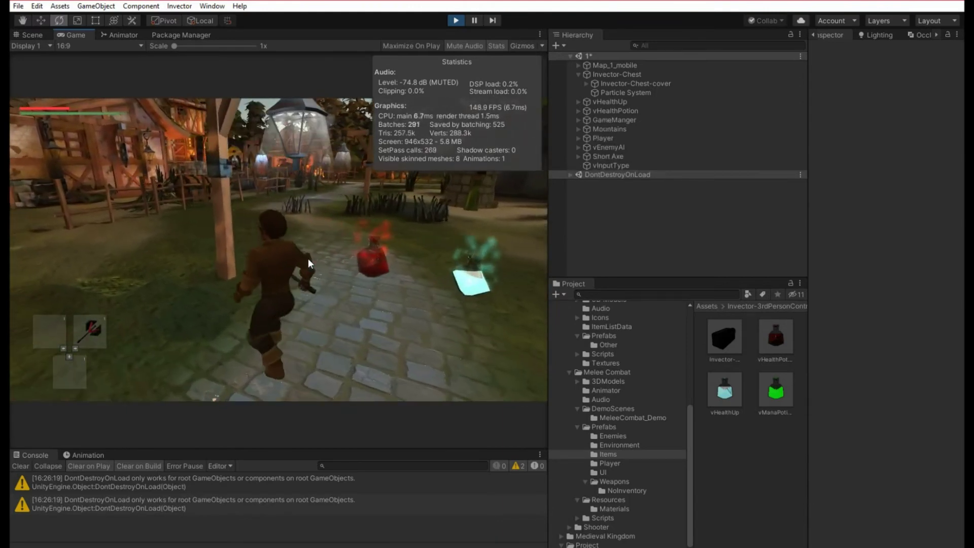
key(w)
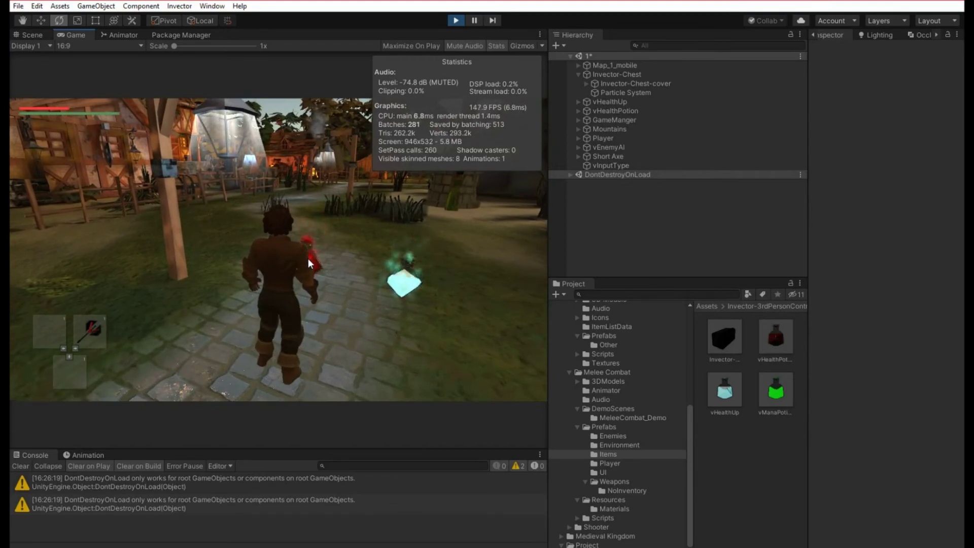
- Replace the weapon in the first equipment slot with the collected Short Axe
key(i)
key(Return)
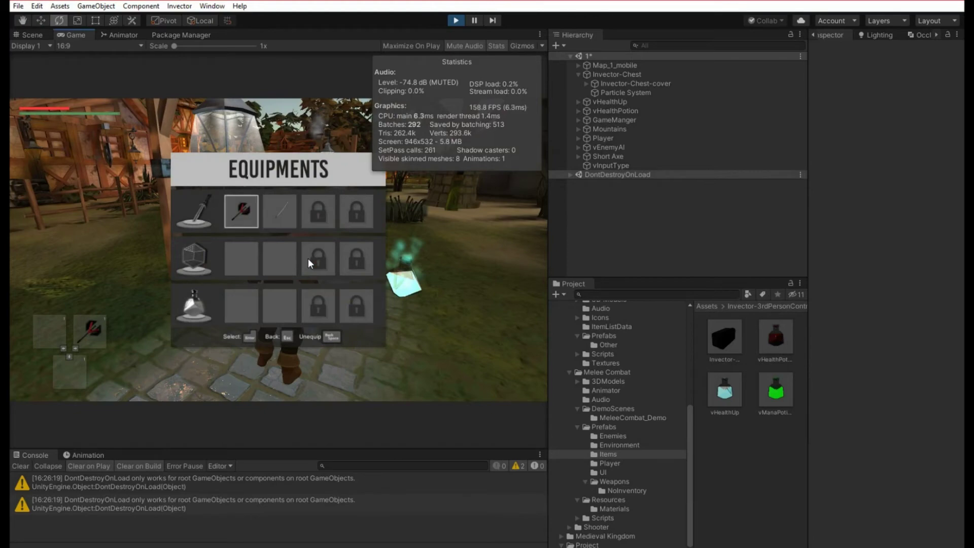
key(Return)
key(Right)
key(Right)
key(Return)
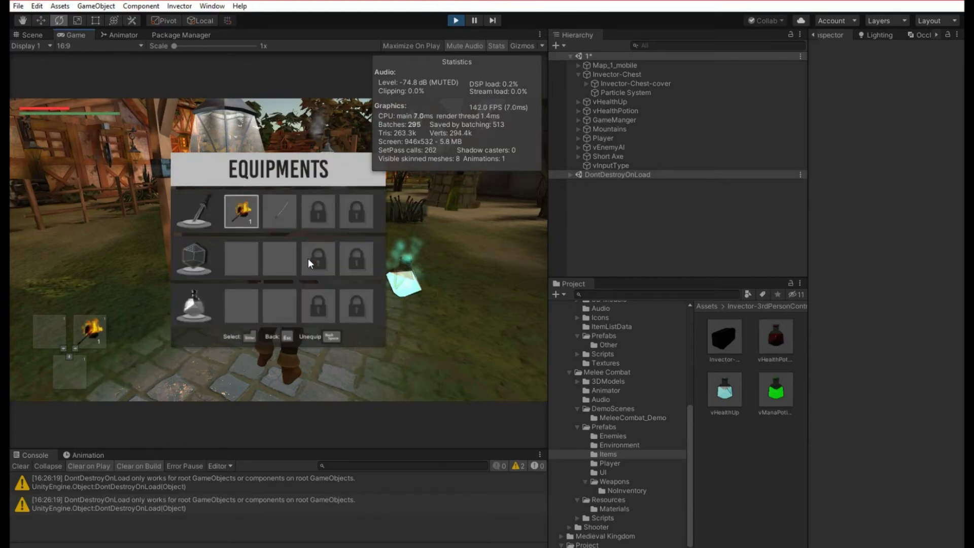
- Look through the collected weapons available for the first equipment slot, close the selection and stop the running scene
key(Right)
key(Left)
key(Return)
key(Left)
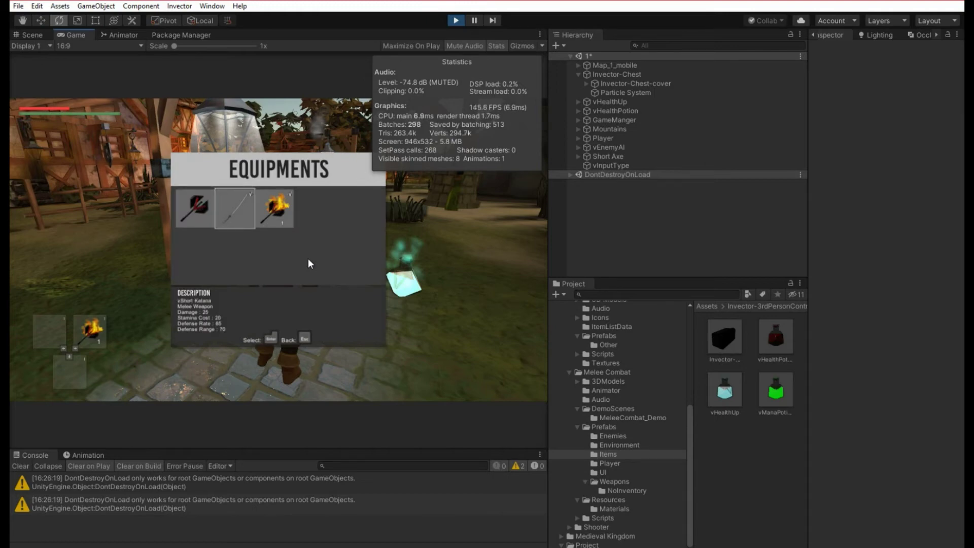
key(Left)
key(Return)
key(Right)
key(Left)
key(Escape)
click(456, 20)
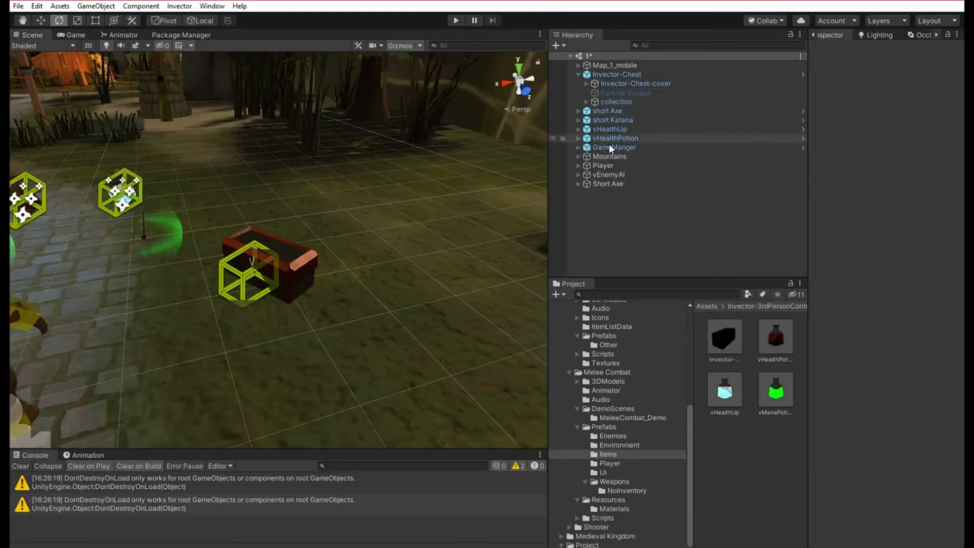
- Open the item list from the Item Manager of the player's vMeleeController_Male B object
alt+click(578, 166)
click(623, 174)
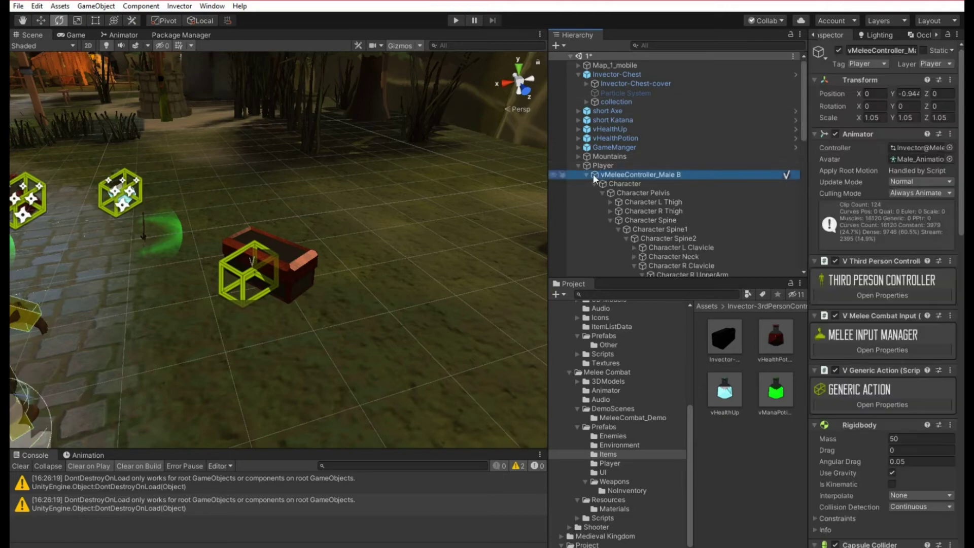
click(587, 175)
scroll(858, 351, down, 15)
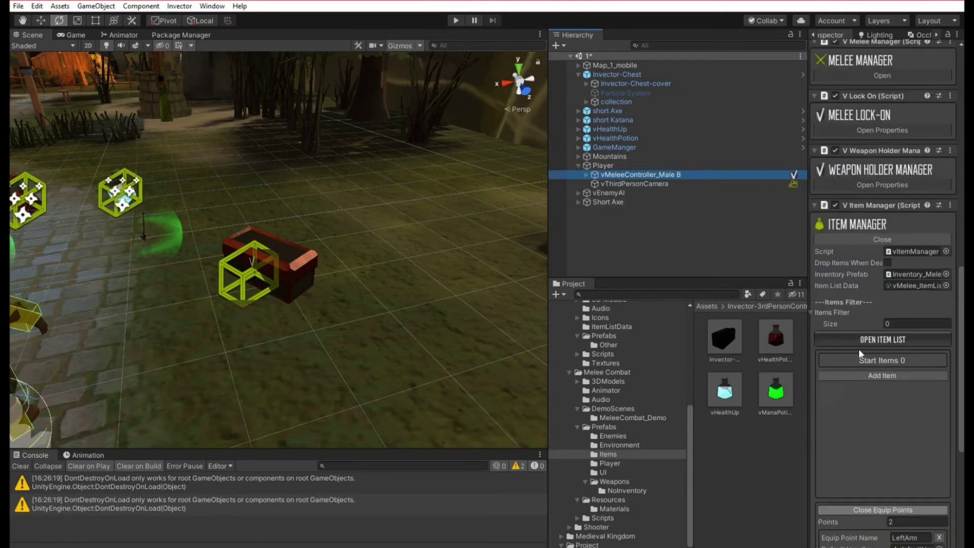
scroll(875, 294, up, 10)
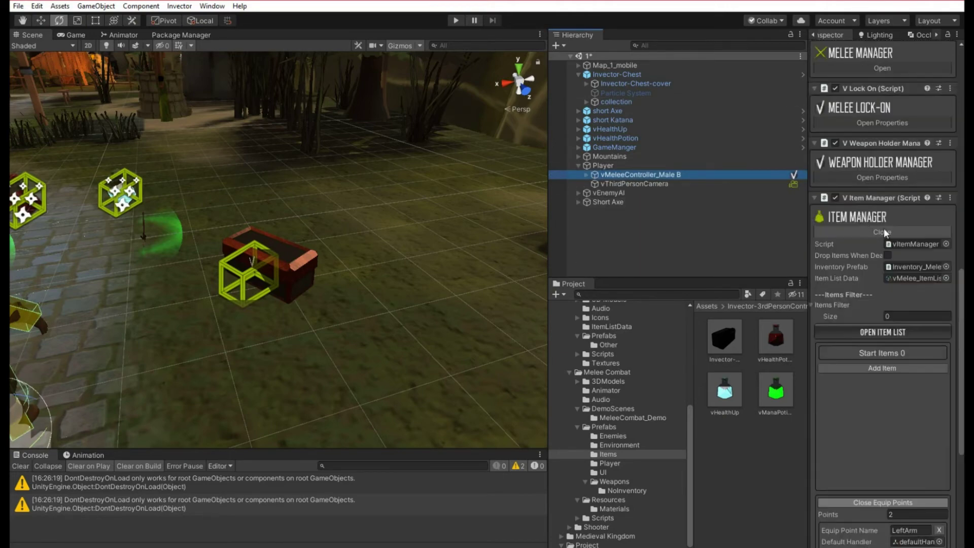
click(884, 332)
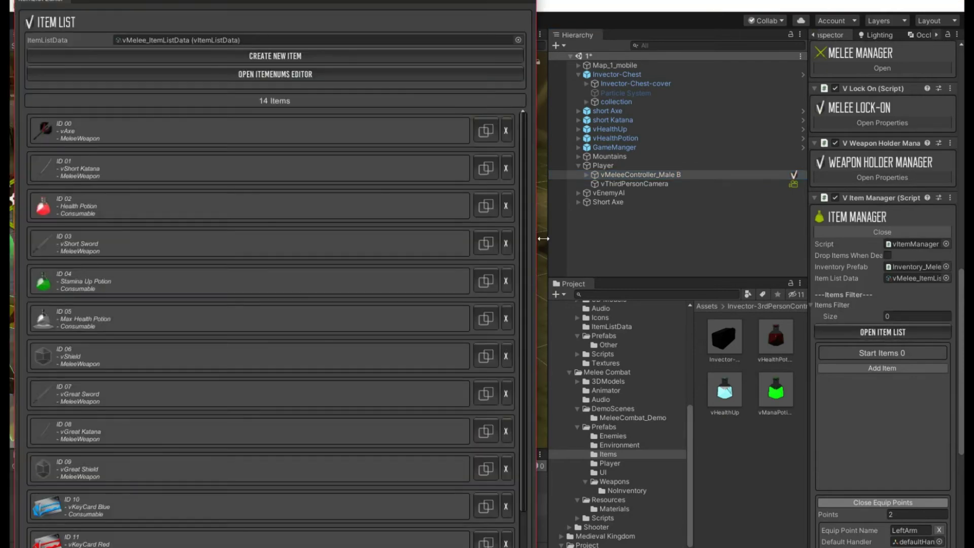
- Examine the settings of the Short Axe entry in the item list
scroll(214, 516, down, 2)
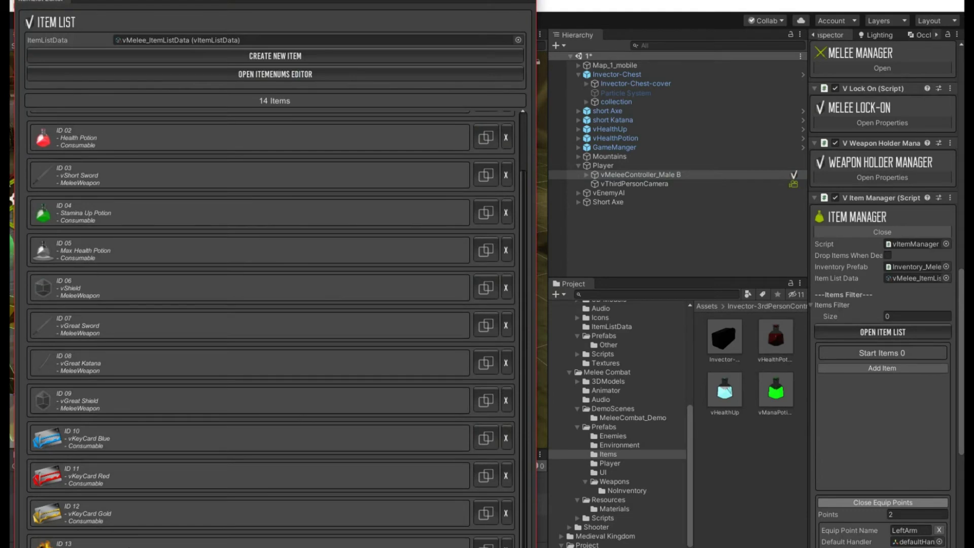
click(243, 543)
click(187, 269)
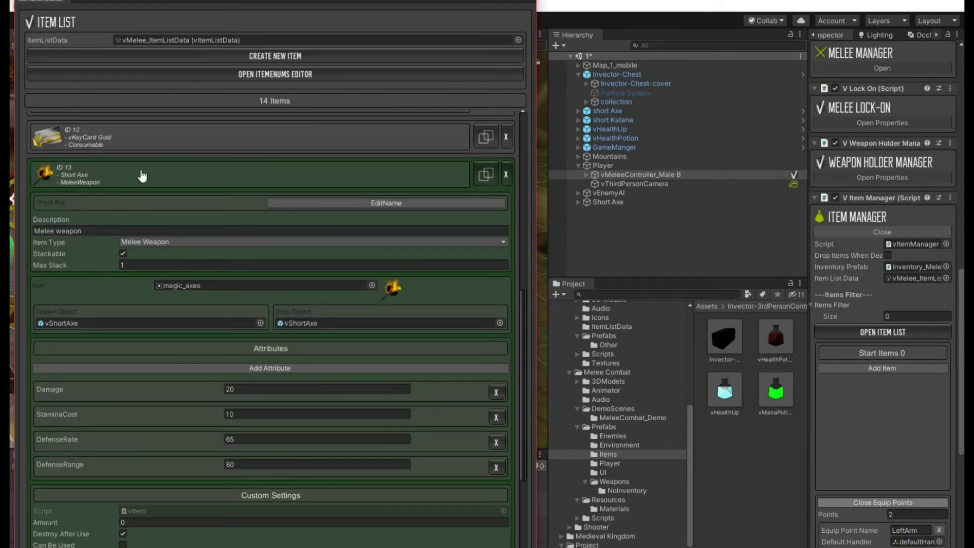
scroll(143, 196, up, 3)
scroll(144, 197, up, 3)
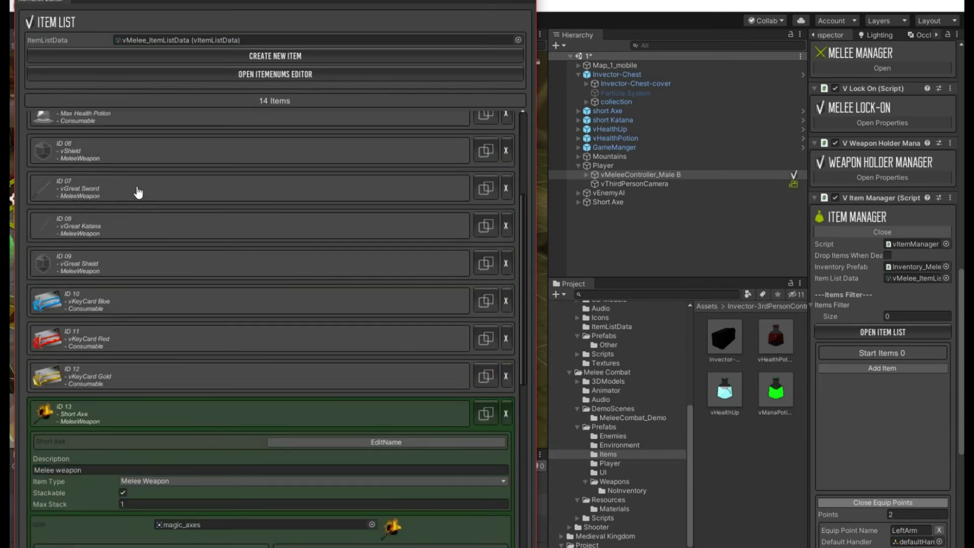
- Review the settings of the vGreat Sword, vShort Sword and vAxe items, including their Stackable option
click(136, 191)
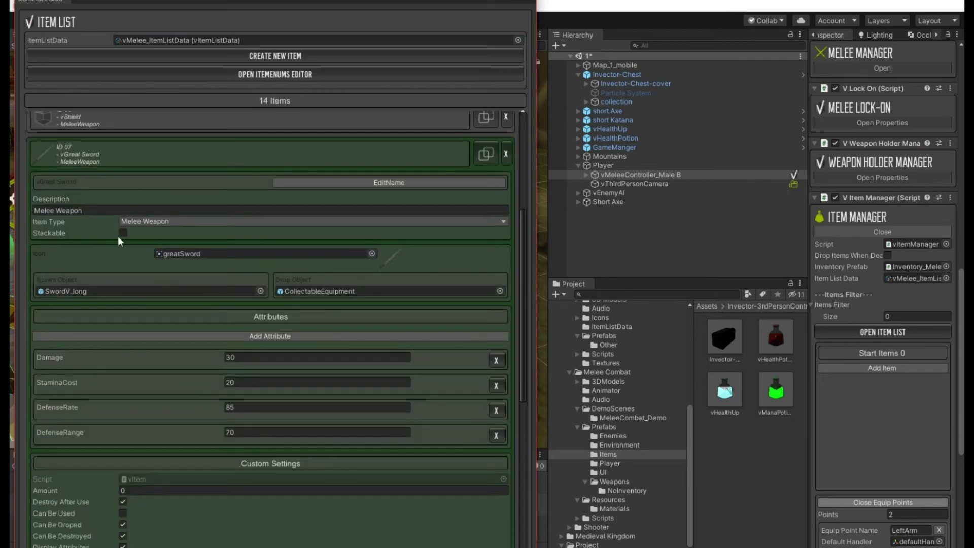
click(132, 158)
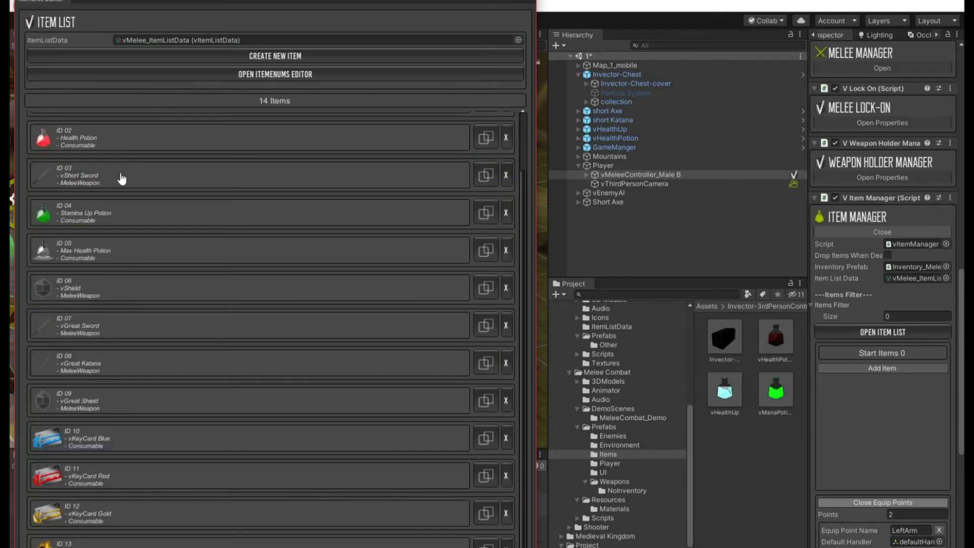
click(115, 171)
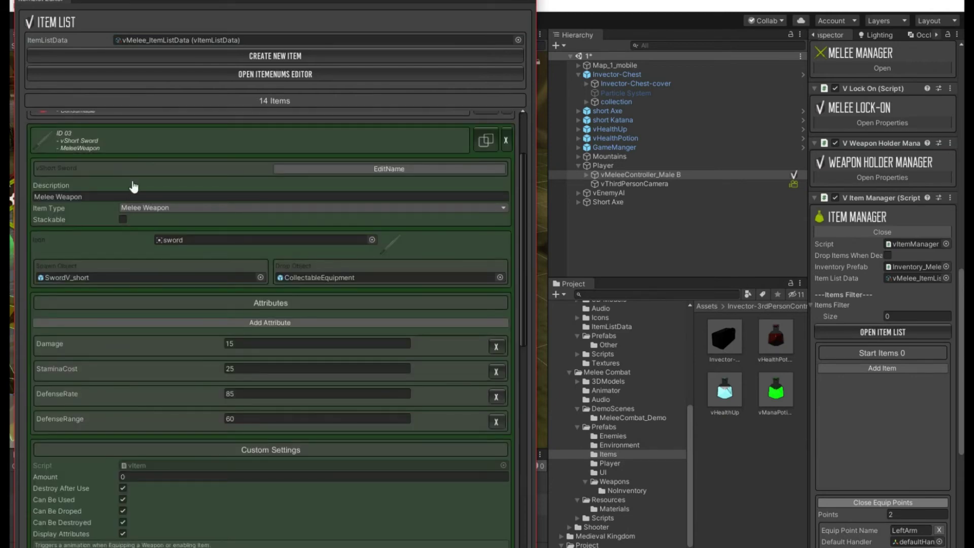
scroll(125, 152, up, 3)
click(123, 148)
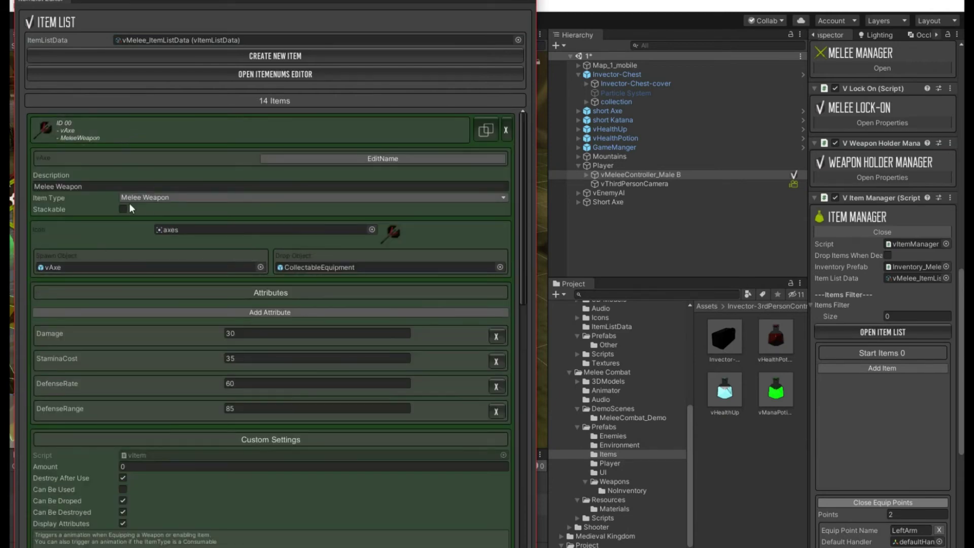
click(130, 149)
scroll(170, 285, down, 2)
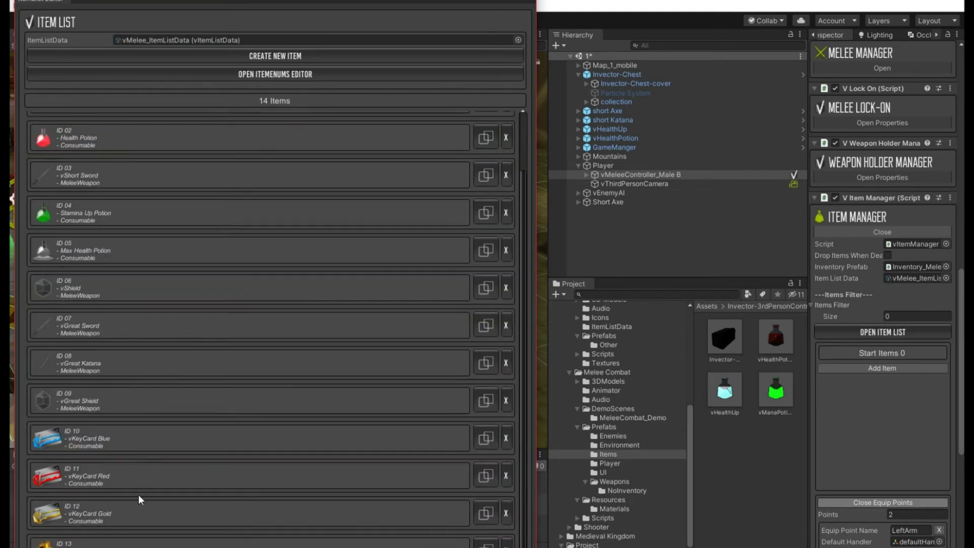
- Disable the Stackable option of the Short Axe item
click(122, 541)
scroll(155, 472, down, 5)
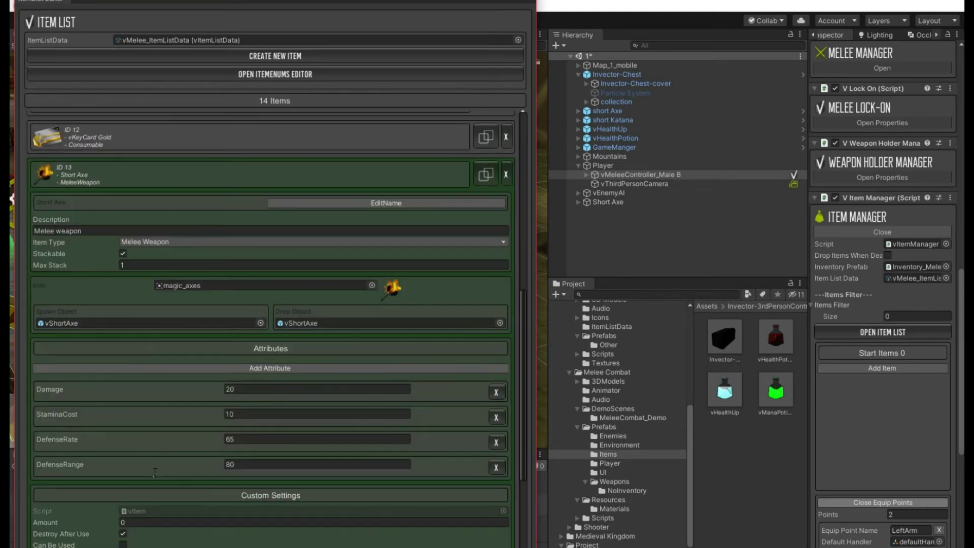
click(123, 253)
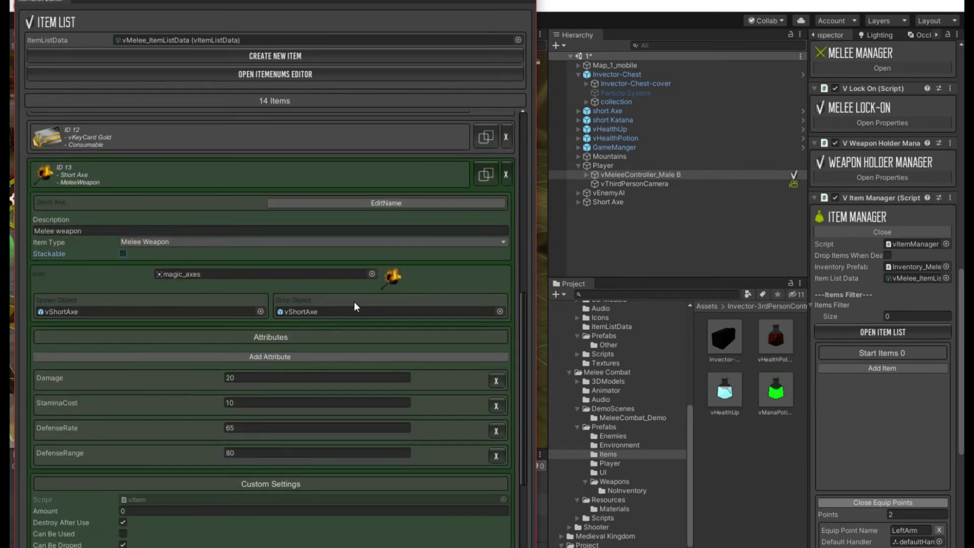
scroll(339, 317, down, 4)
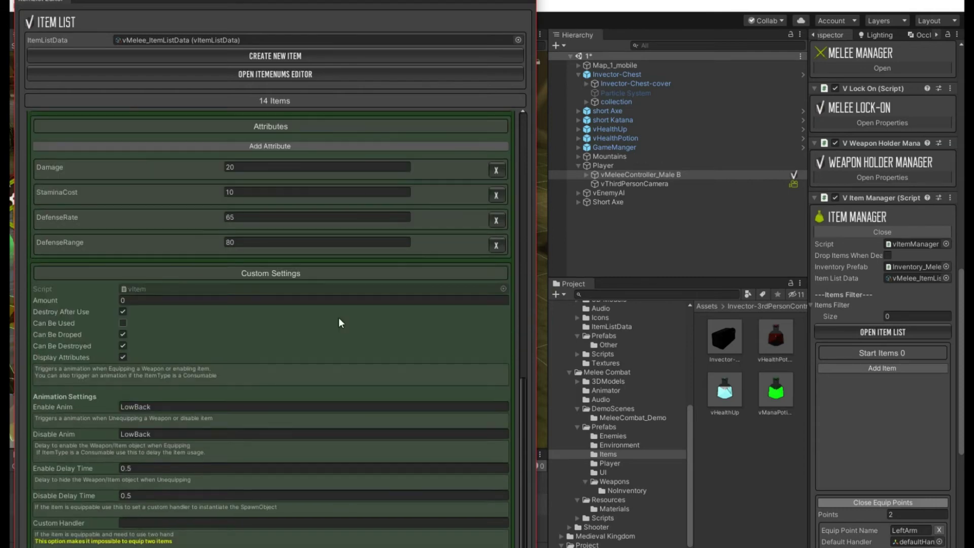
- Close the item list editor and clear the console messages
scroll(339, 319, up, 4)
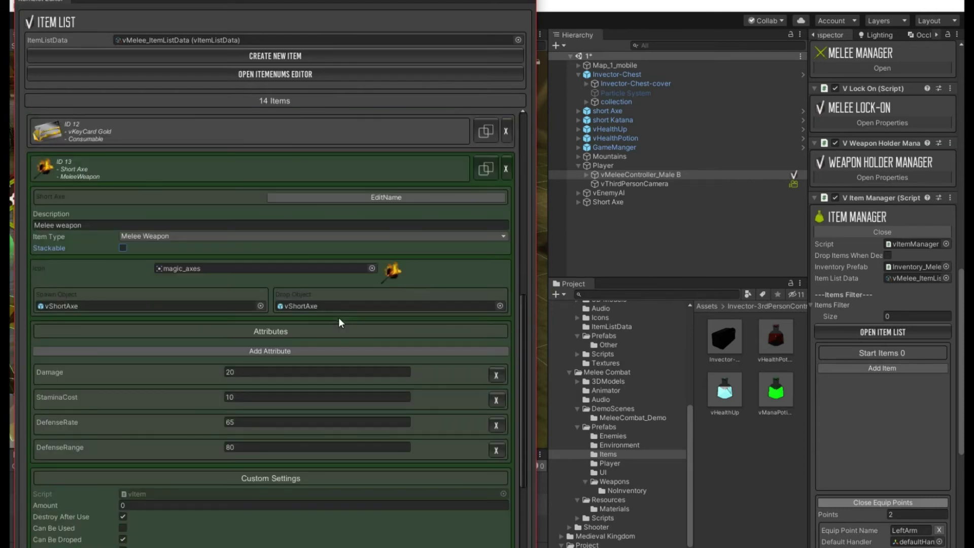
click(529, 4)
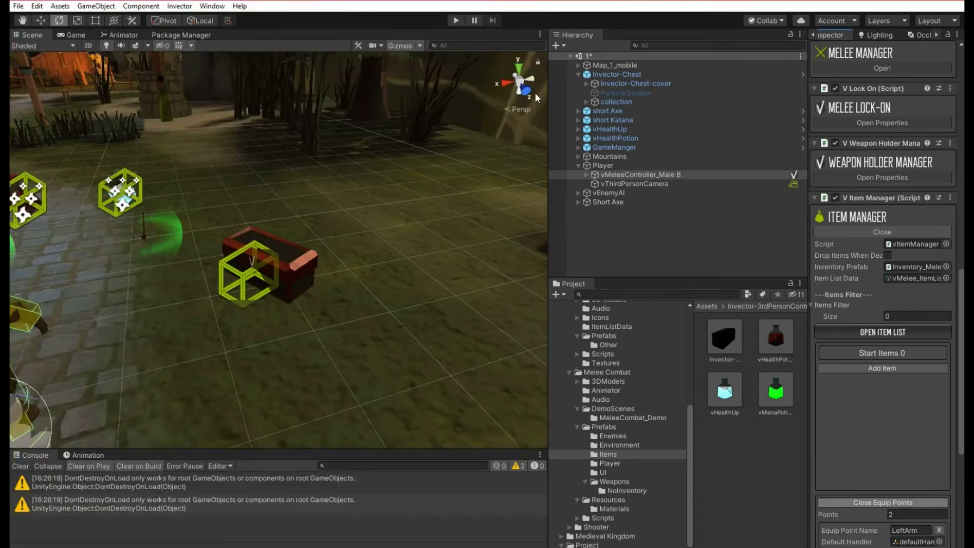
click(20, 465)
- Play-test the scene by picking up the short Axe and walking the player around with it, and stop the game
click(455, 21)
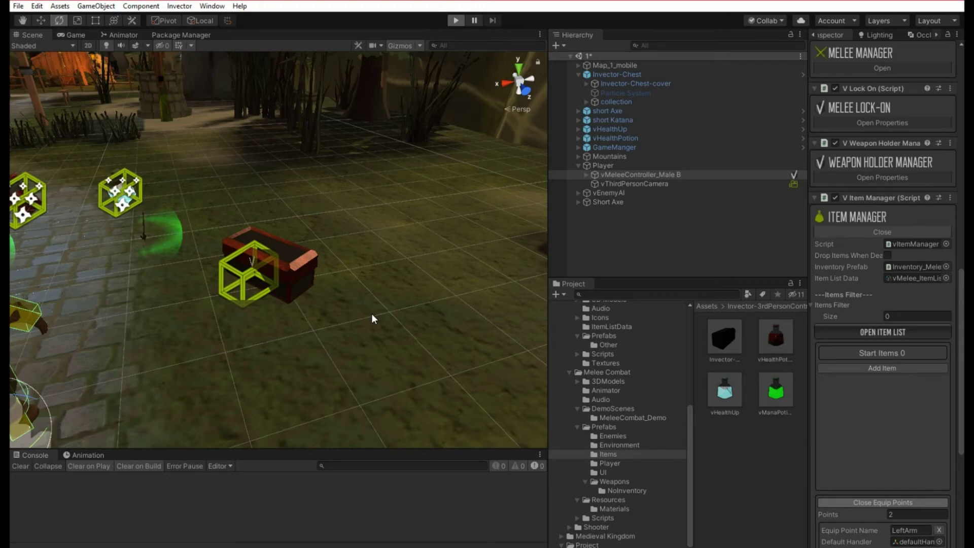
key(w)
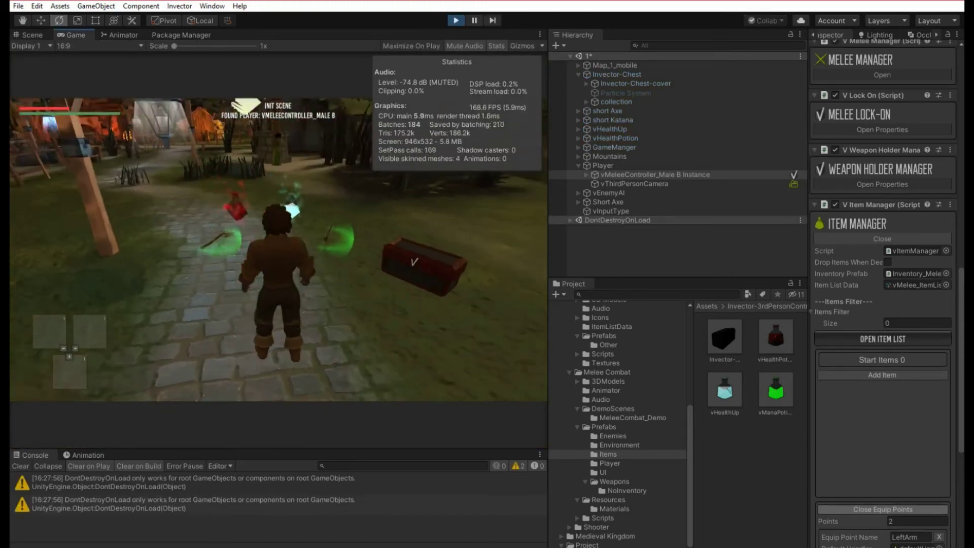
key(w)
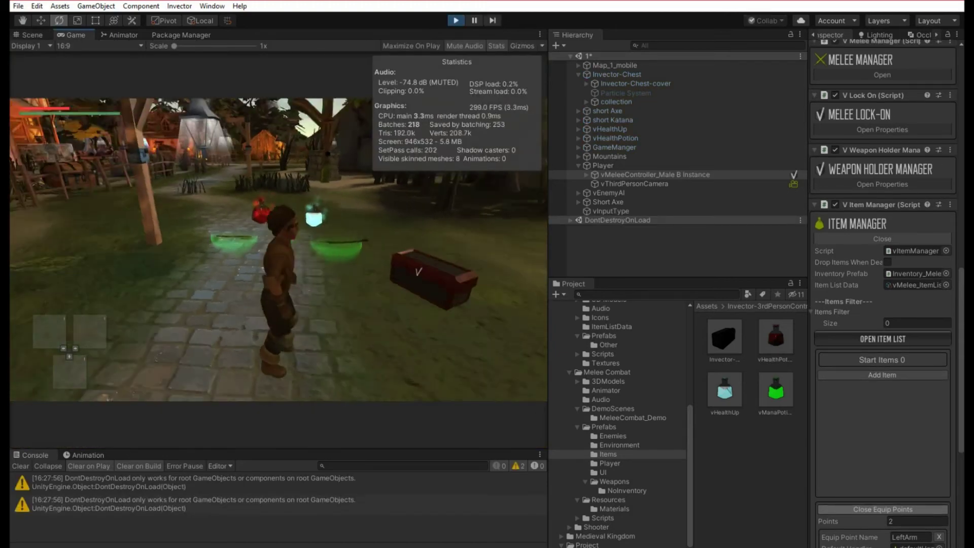
key(w)
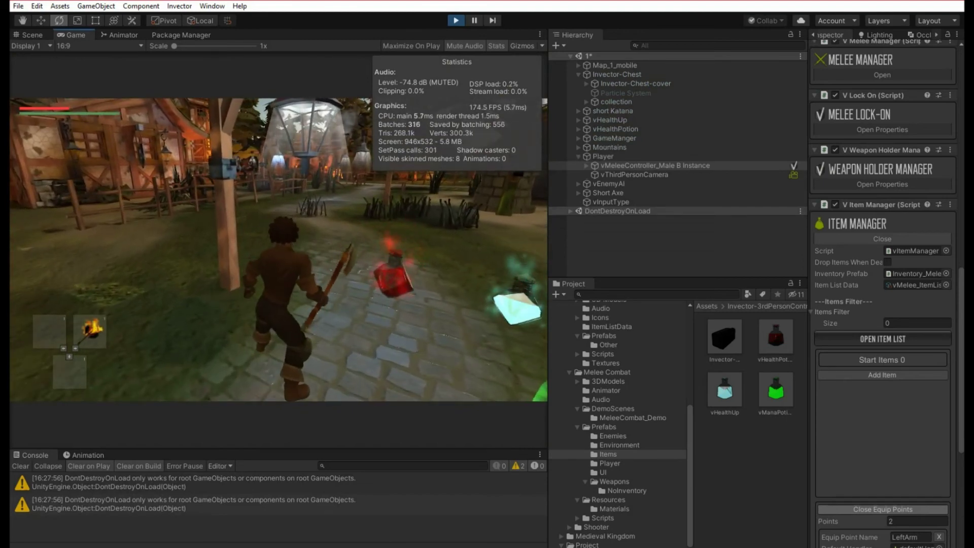
key(w)
key(w)
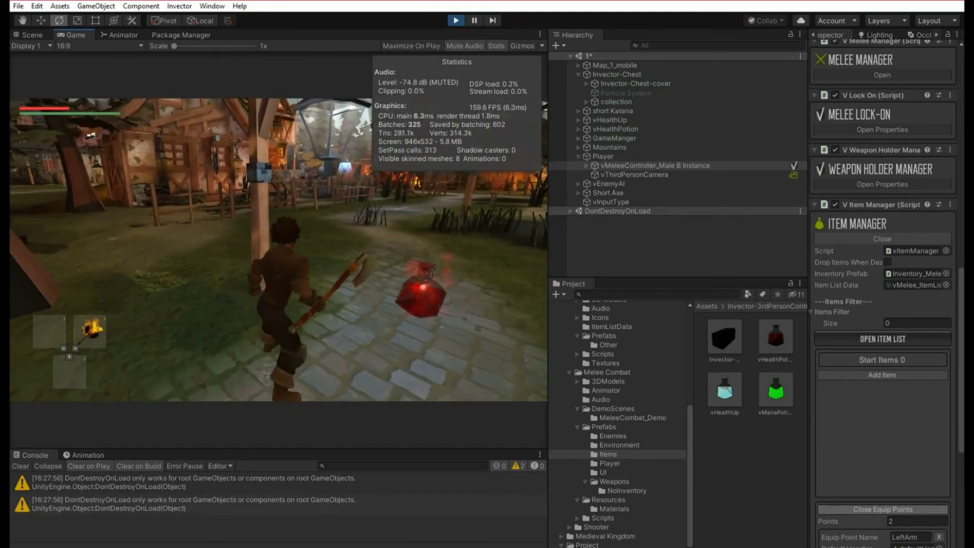
key(w)
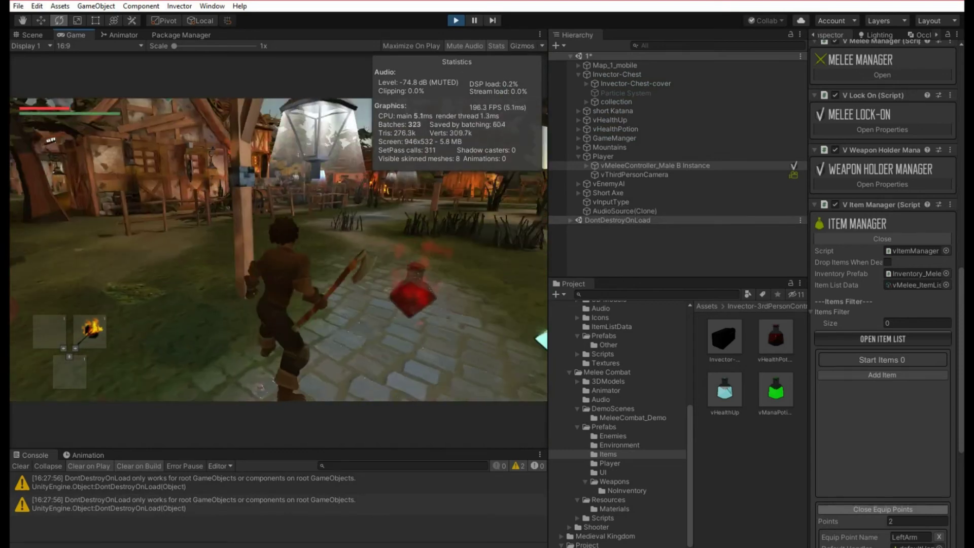
key(w)
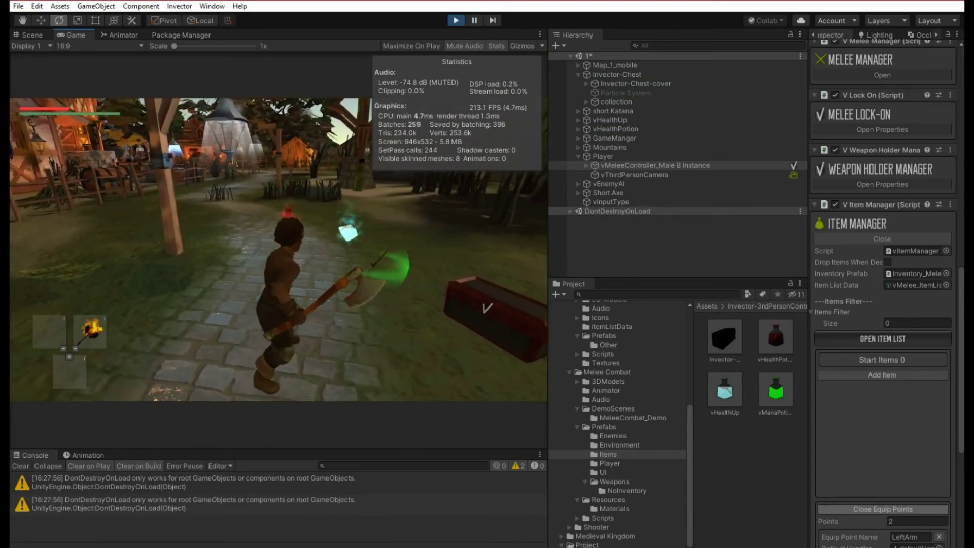
click(455, 21)
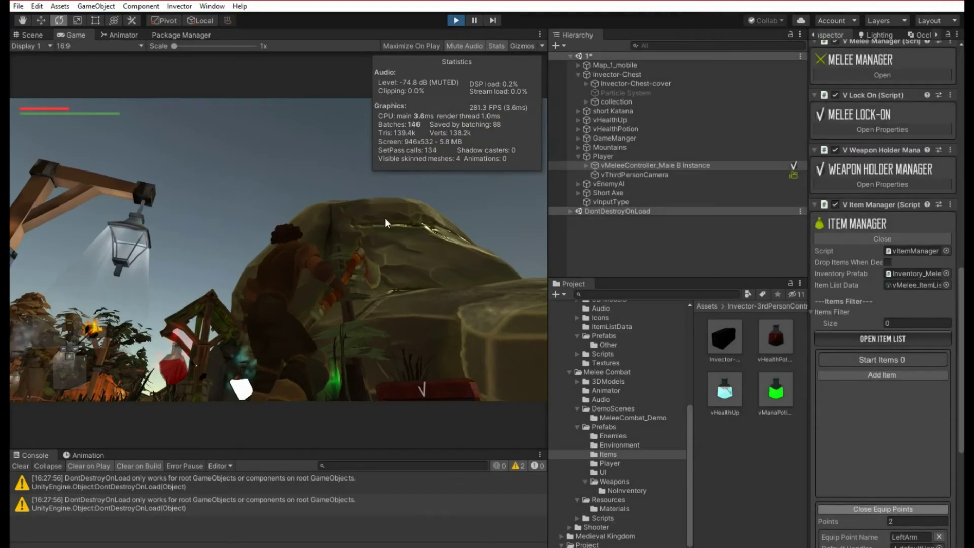
- Select the vHealthUp potion, widen the Inspector and examine its Sphere Collider and Item Collection settings
key(q)
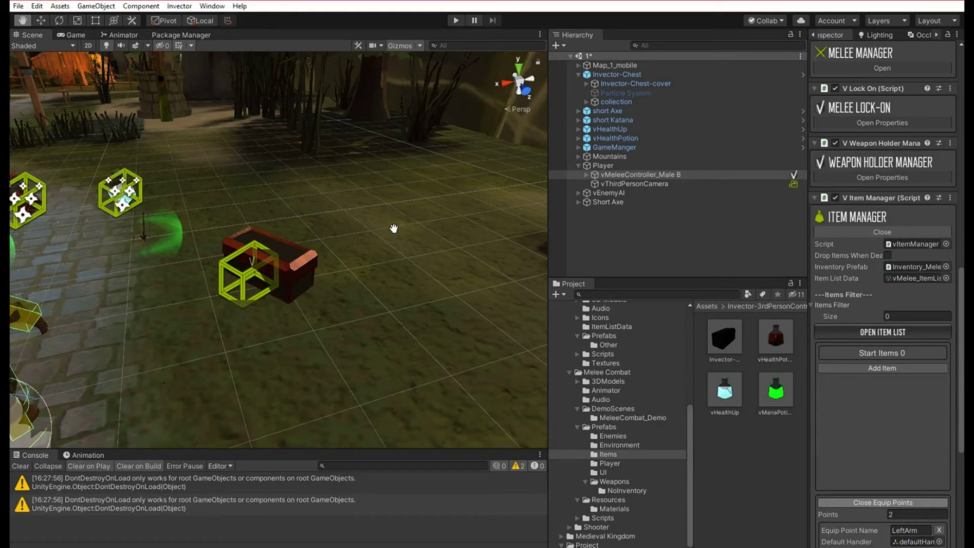
key(e)
alt+drag(378, 235, 254, 314)
click(20, 466)
alt+drag(285, 264, 377, 277)
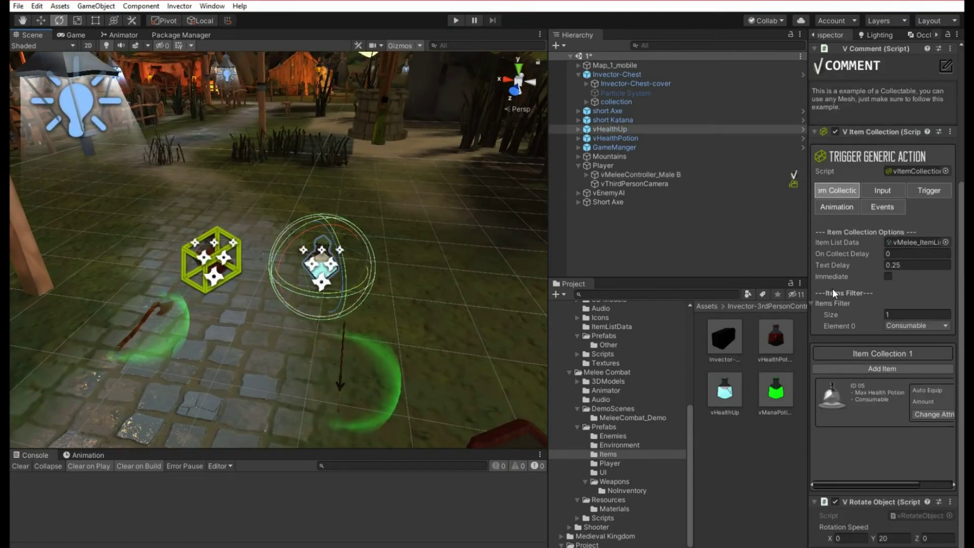
drag(810, 184, 701, 185)
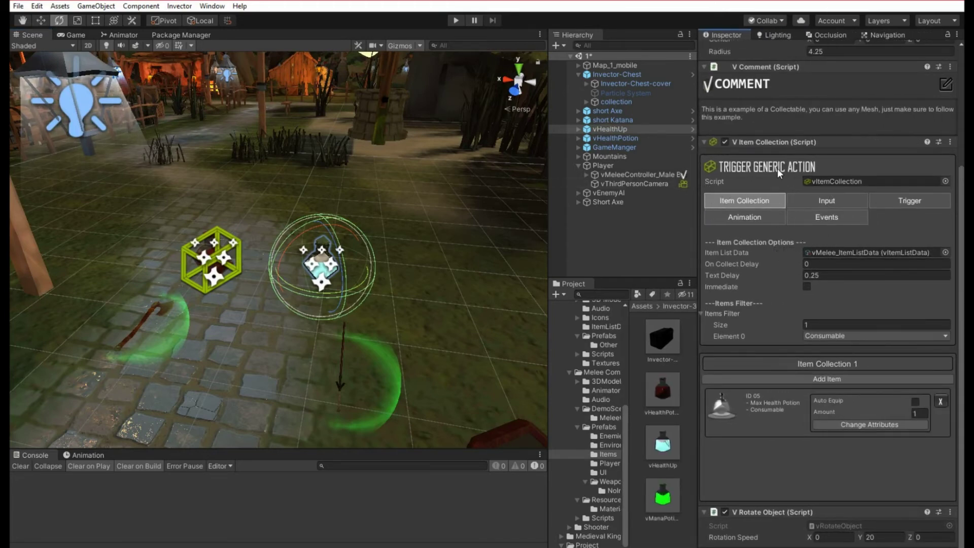
scroll(805, 159, up, 5)
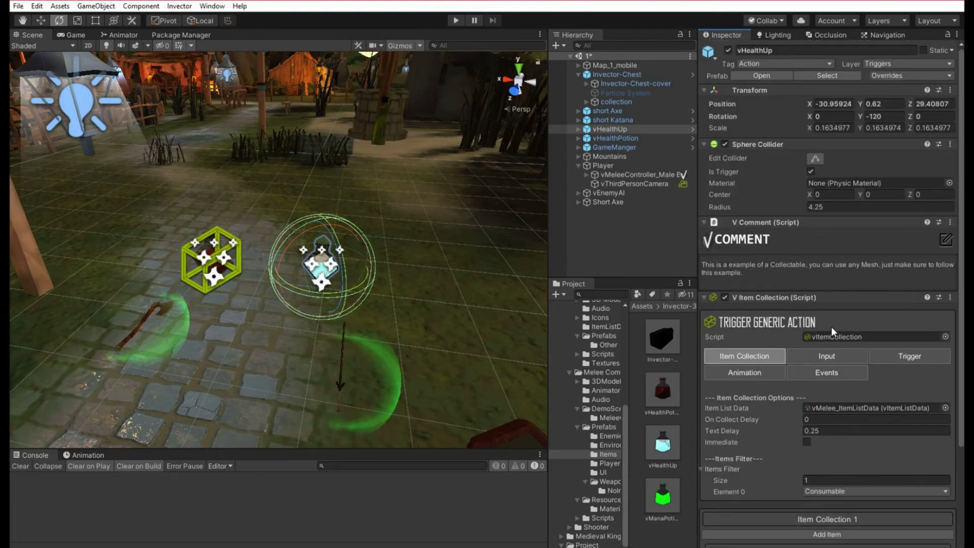
scroll(808, 335, down, 3)
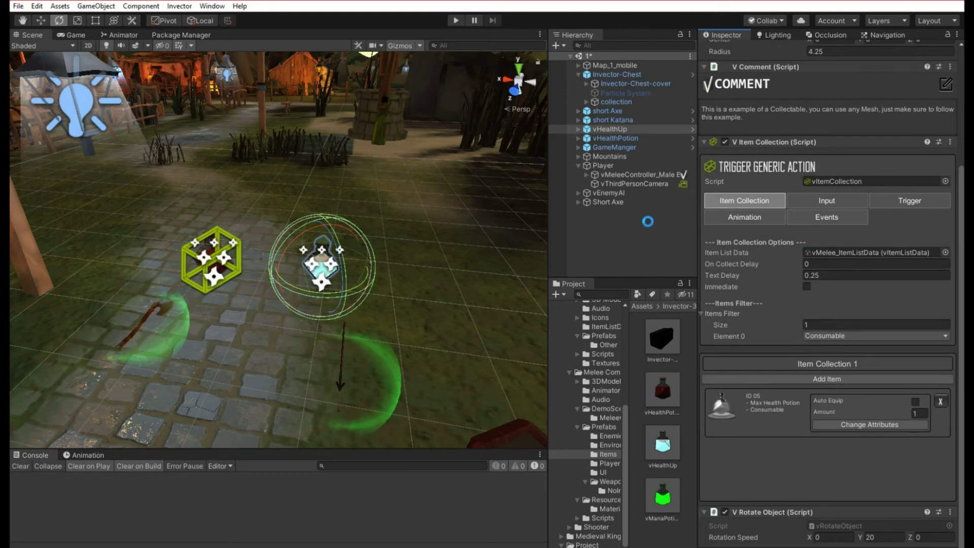
scroll(811, 209, up, 5)
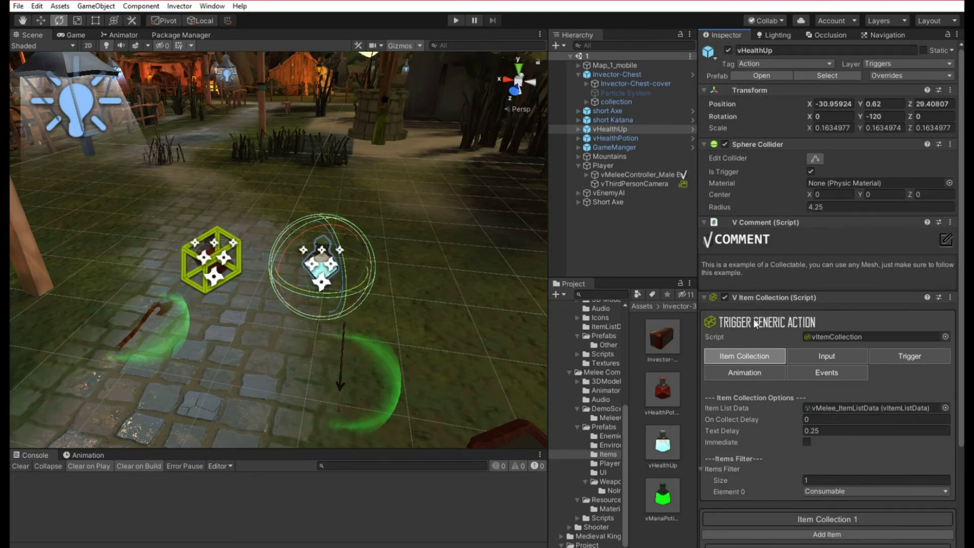
- Check the parts of the vHealthUp potion's mesh and deactivate its v_potion (1) child object
click(576, 130)
click(579, 129)
click(610, 138)
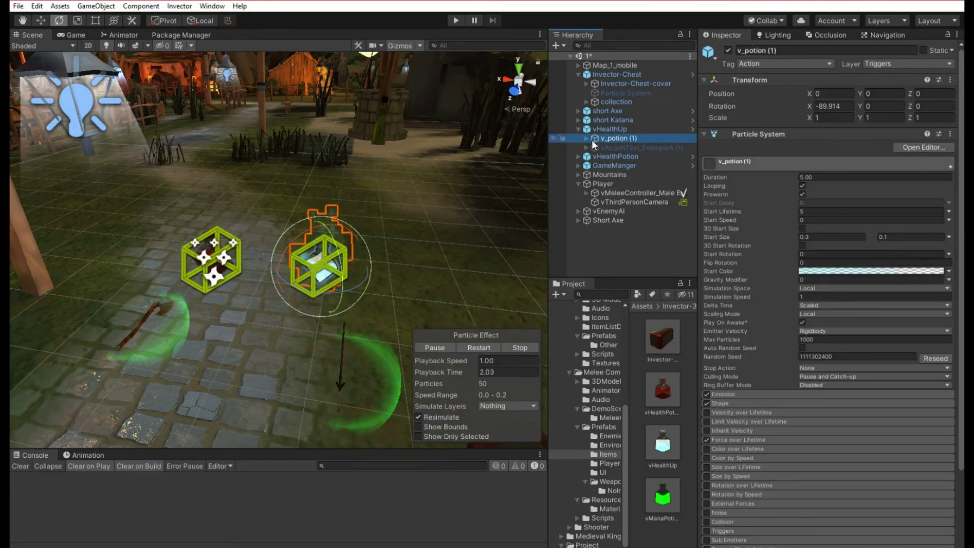
click(586, 139)
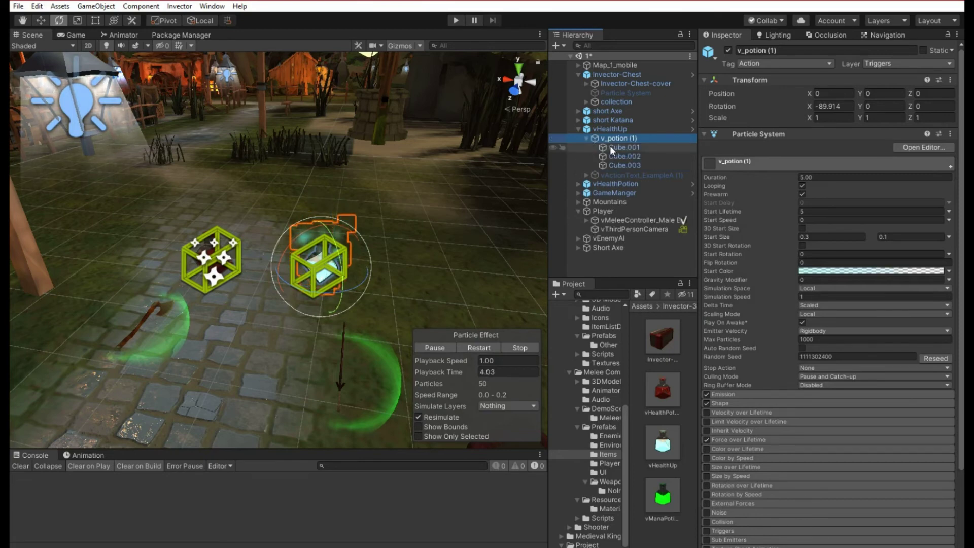
click(611, 147)
click(612, 156)
click(615, 165)
click(615, 138)
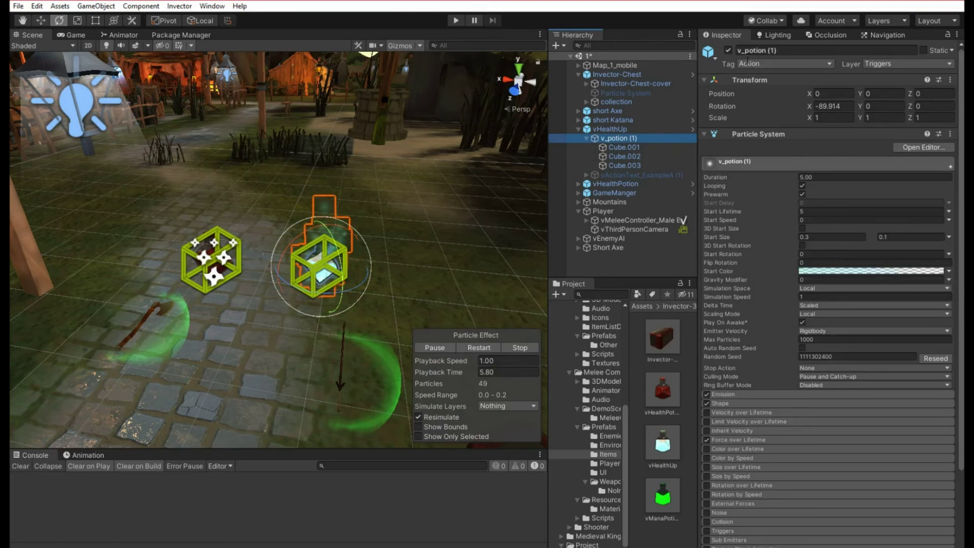
click(729, 51)
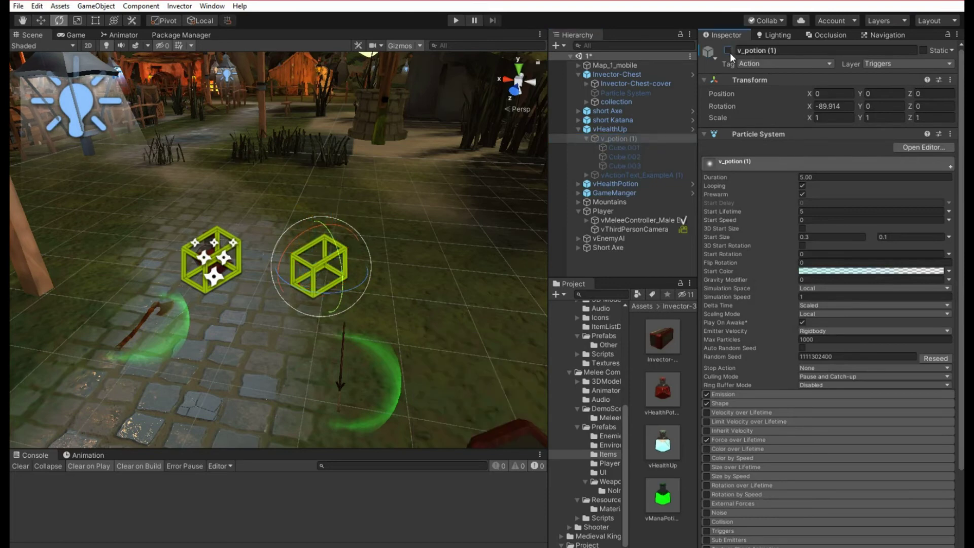
- Widen the Project window, filter all project assets by the Model type and find the barrel model
click(621, 130)
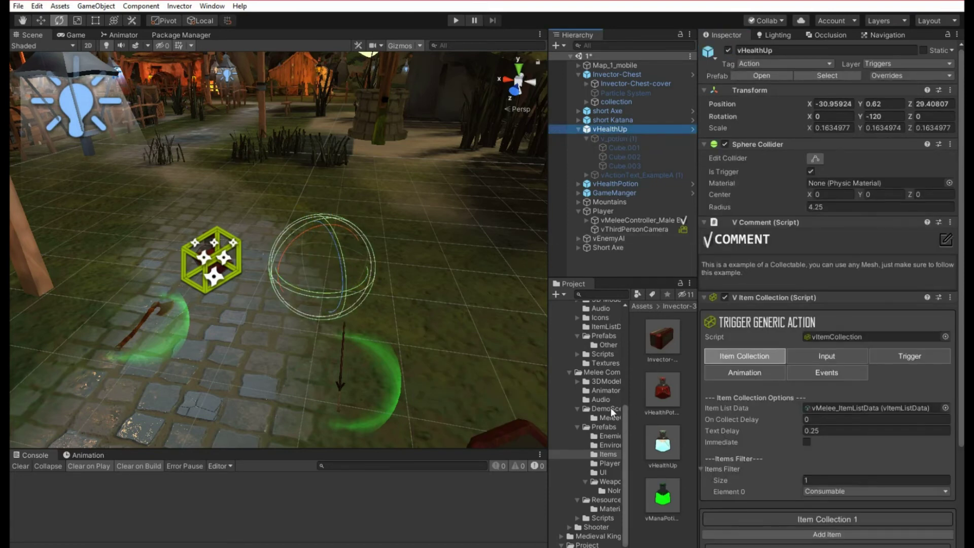
scroll(595, 424, up, 5)
scroll(593, 455, up, 3)
click(583, 352)
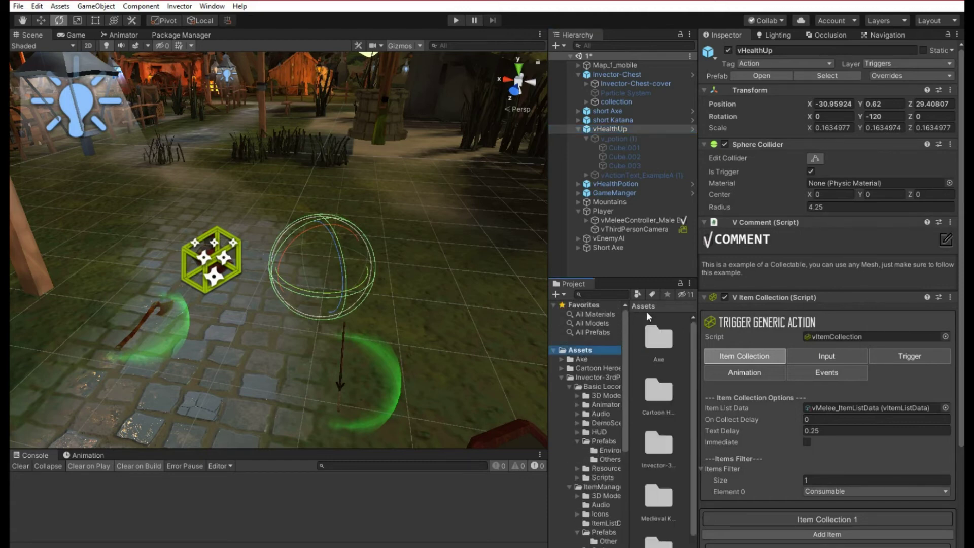
drag(549, 276, 387, 274)
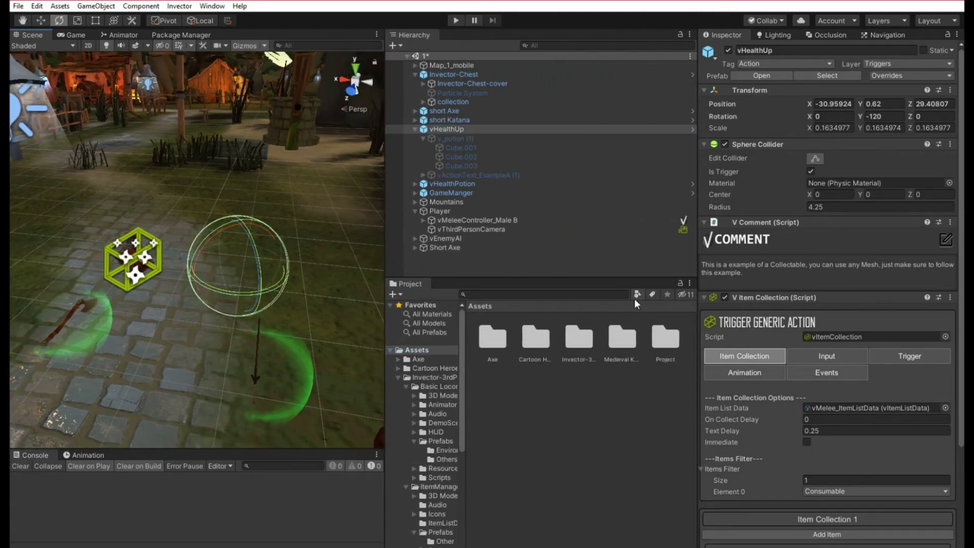
click(636, 296)
click(660, 374)
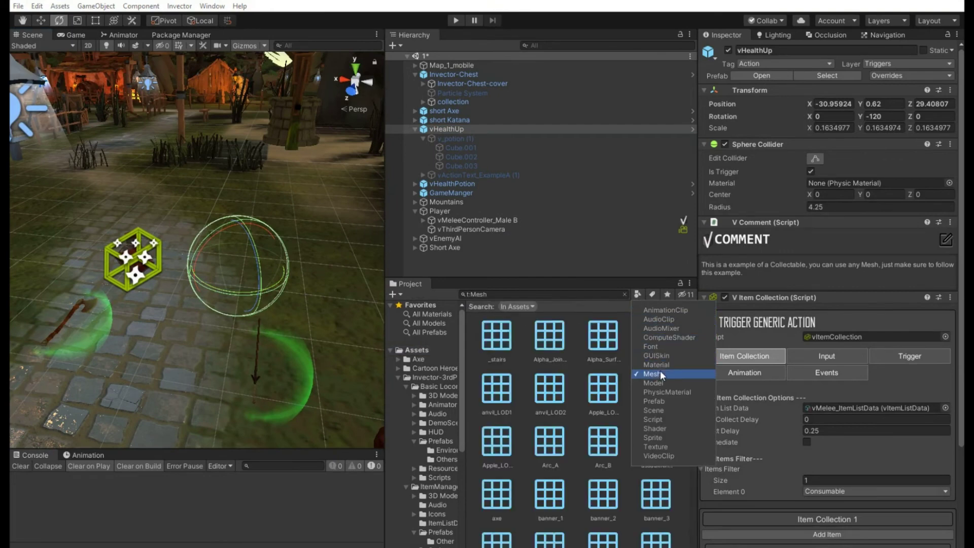
click(654, 382)
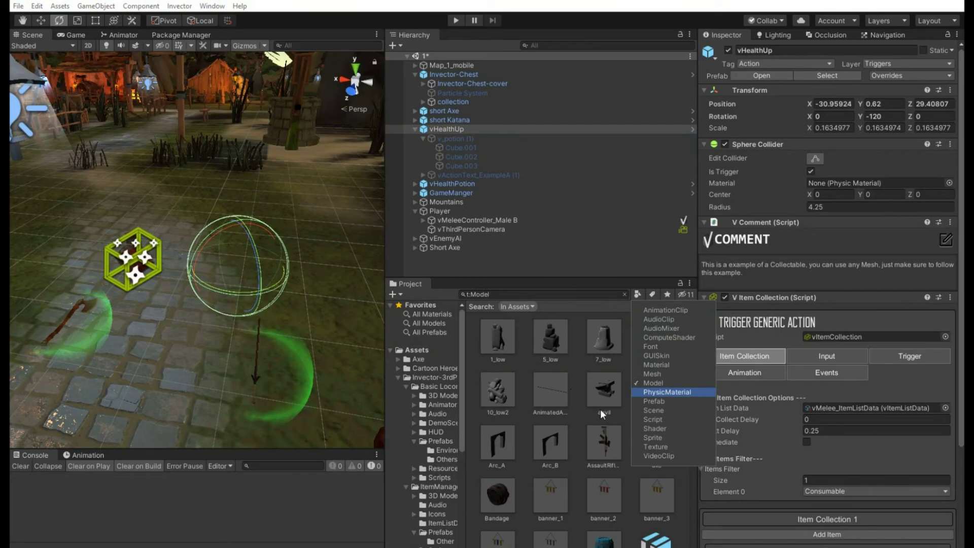
scroll(601, 409, down, 2)
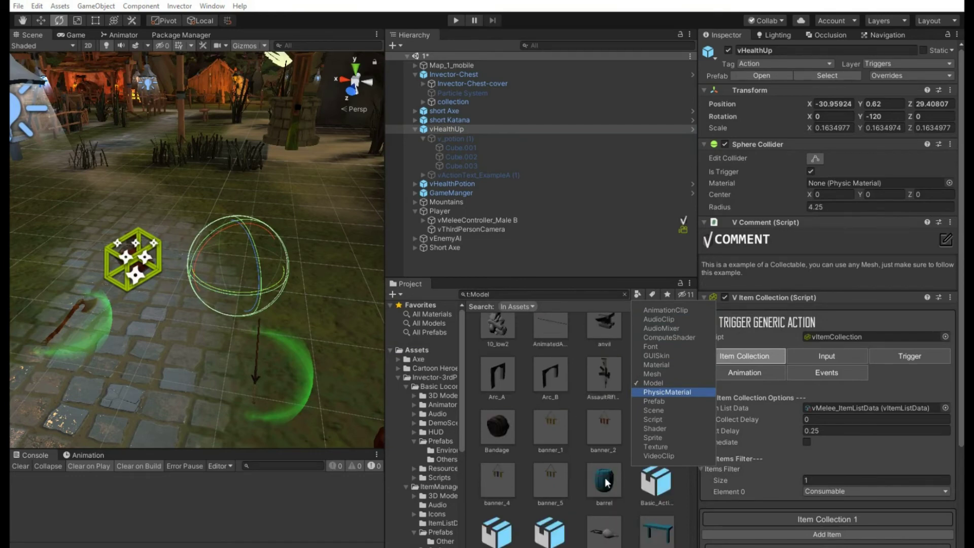
drag(607, 482, 455, 135)
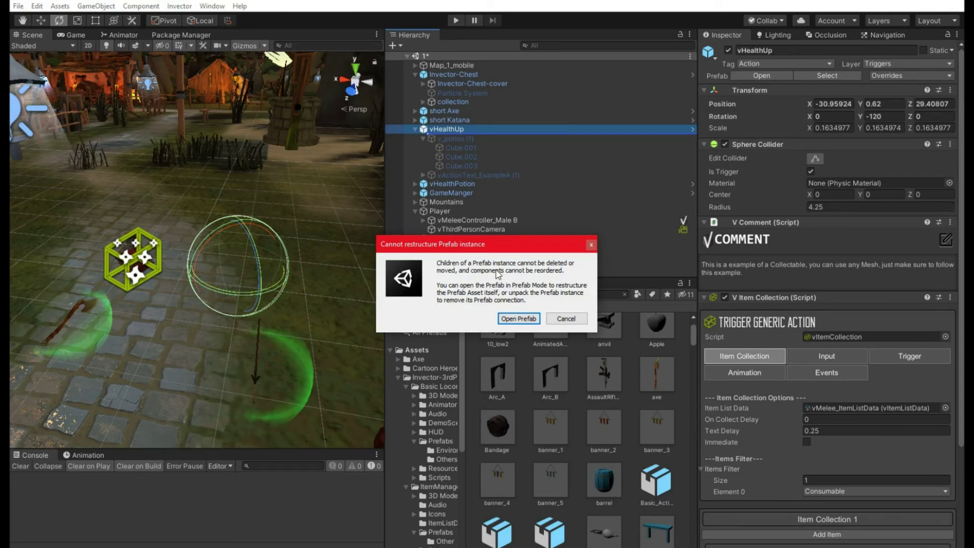
click(518, 319)
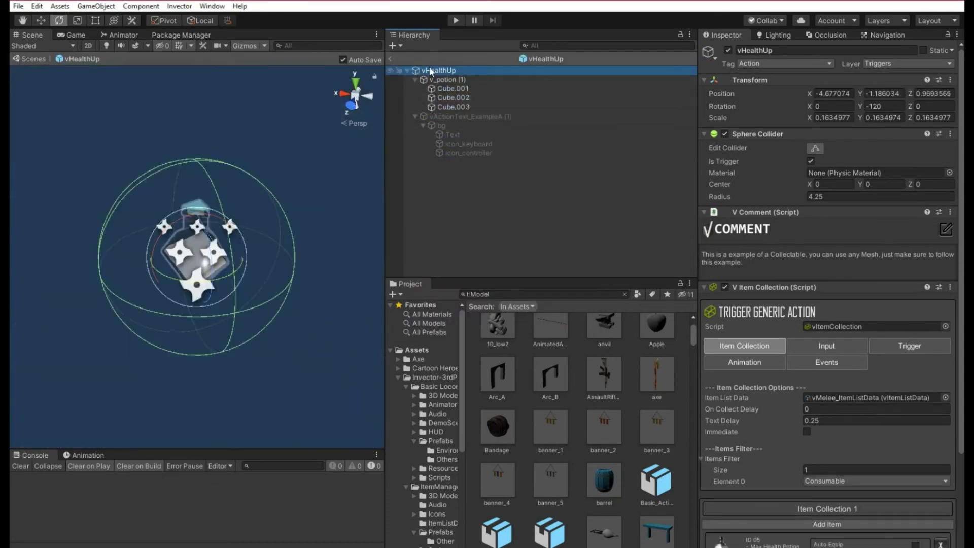
click(392, 58)
- Unpack the vHealthUp prefab instance and add the barrel model as its child
right_click(442, 129)
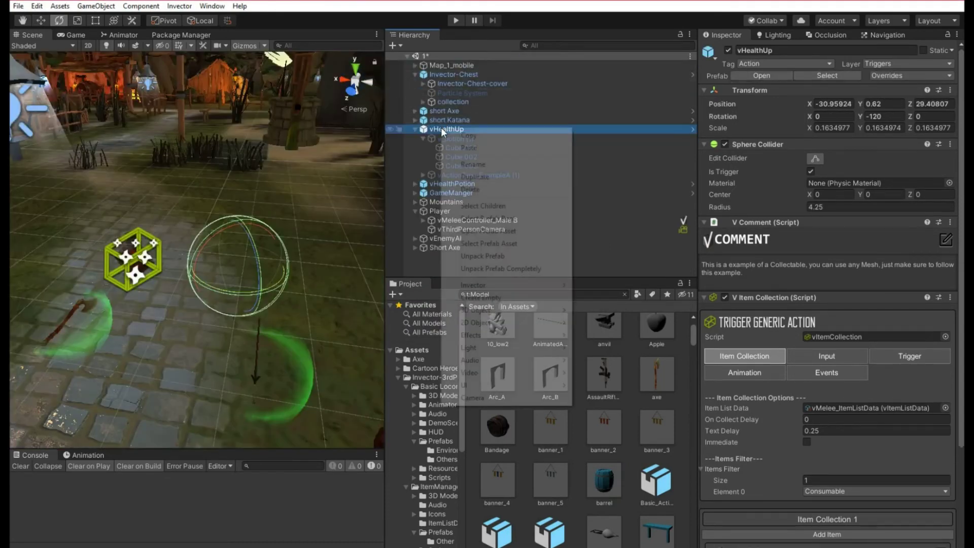
click(482, 257)
drag(617, 489, 449, 133)
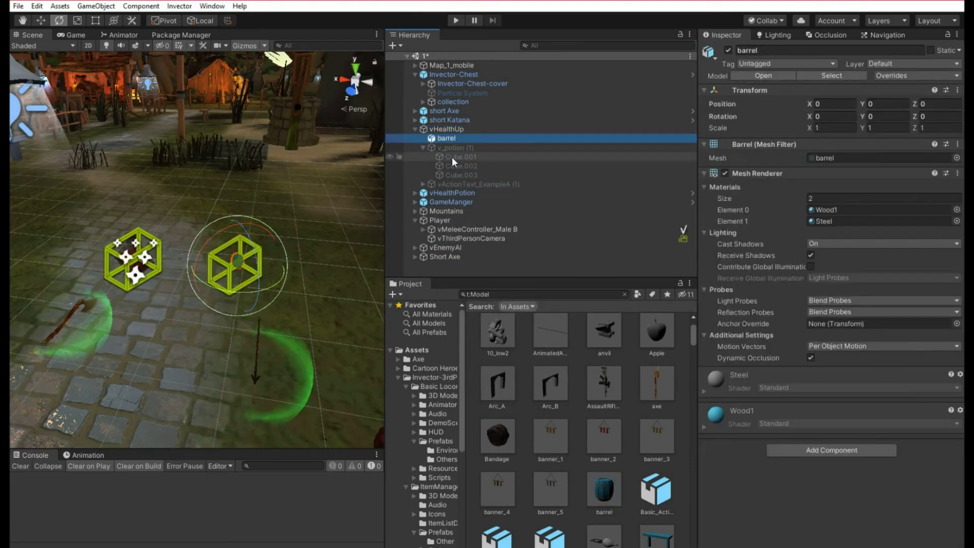
- Scale the barrel uniformly to about 2.3
alt+right_drag(328, 210, 304, 193)
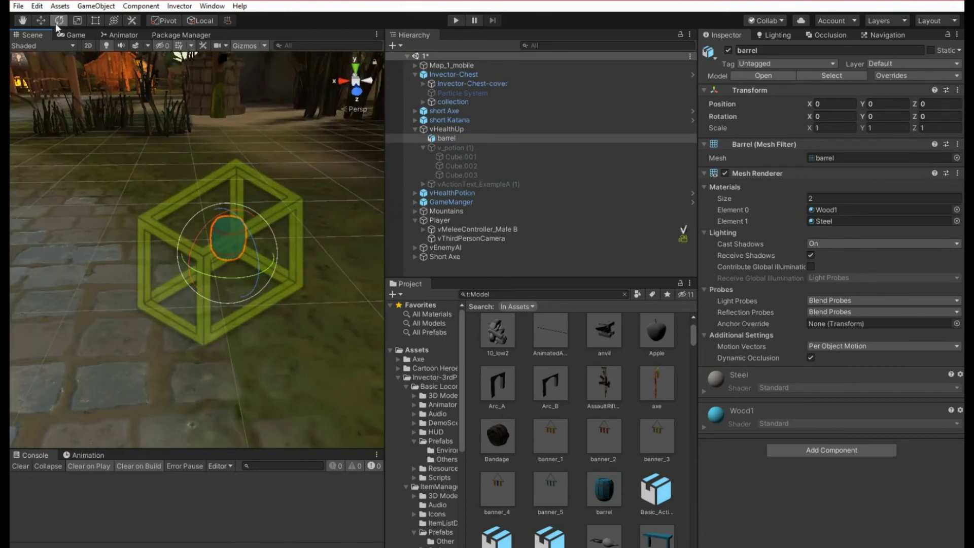
click(77, 20)
drag(230, 242, 263, 195)
alt+drag(264, 195, 163, 99)
key(w)
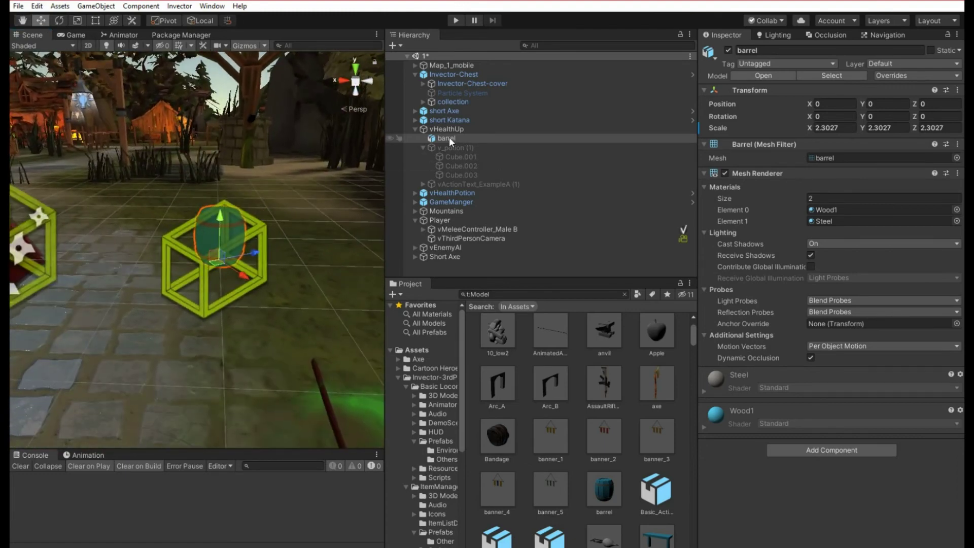
- Select the vHealthUp object and its item collection settings, run the game and collect the barrel pickup with the character
click(436, 130)
key(Left)
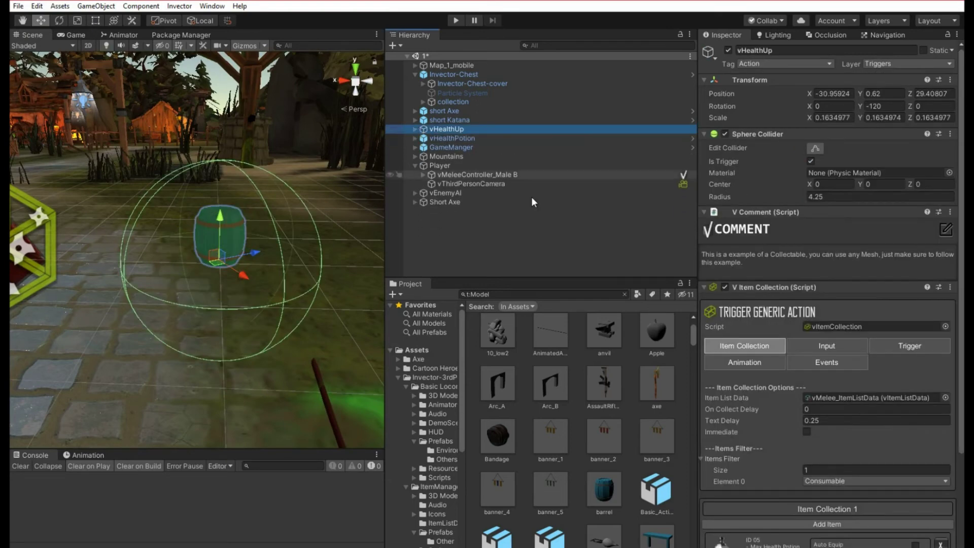
scroll(804, 221, down, 3)
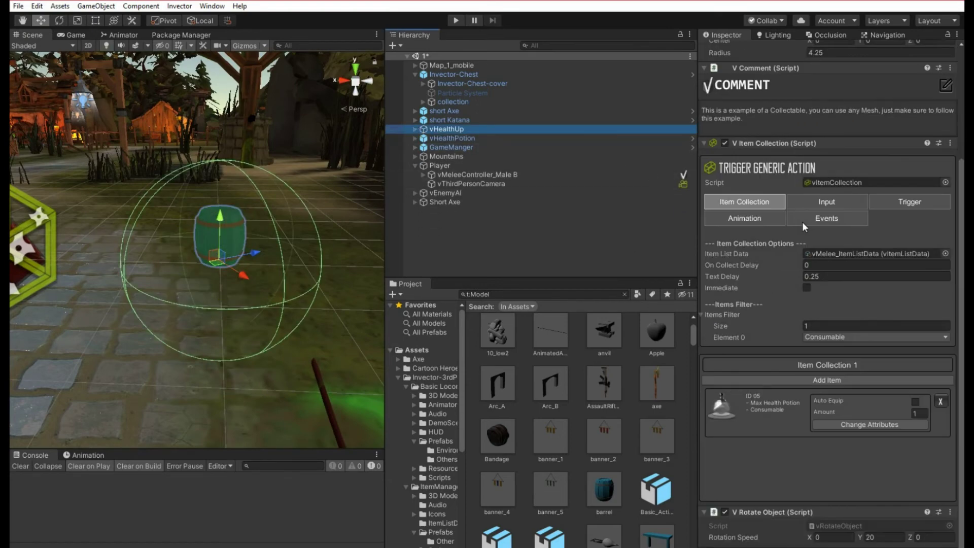
click(456, 19)
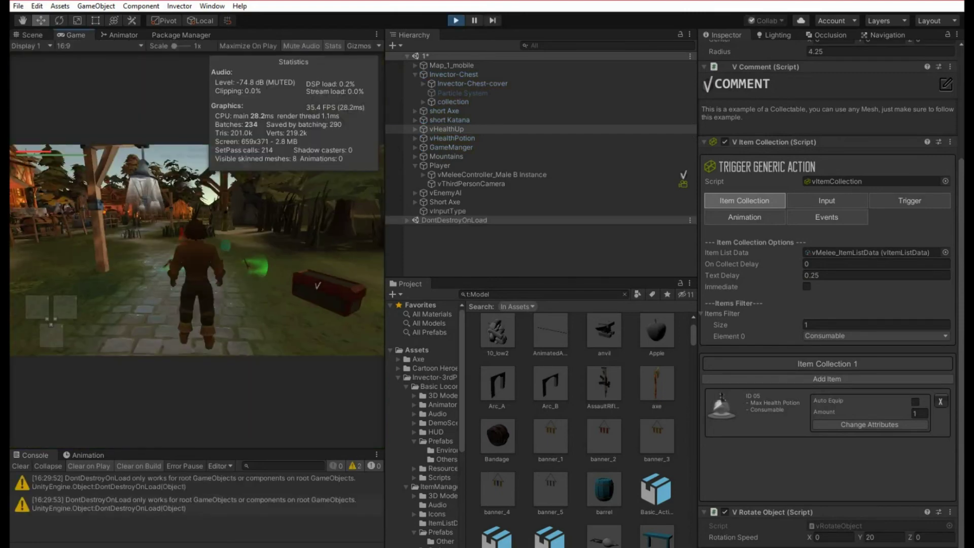
key(w)
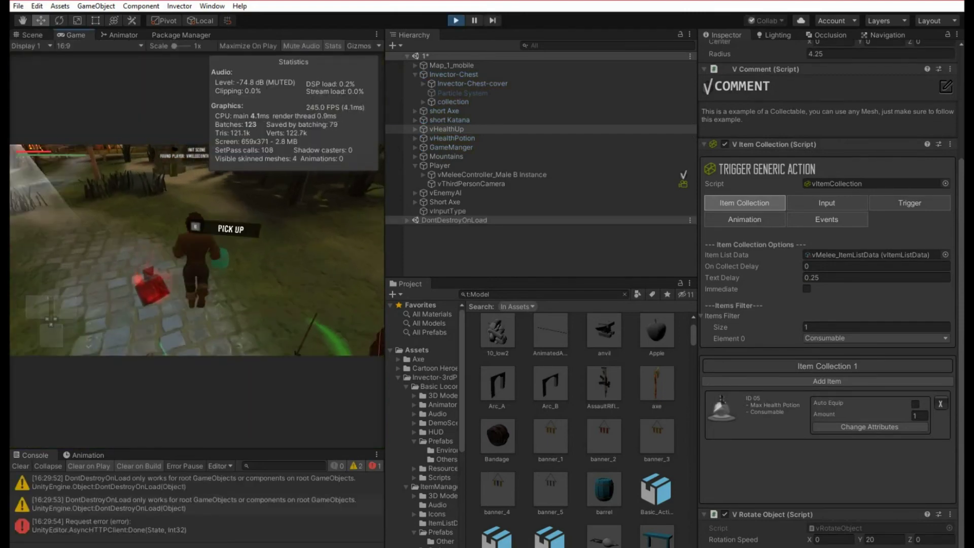
key(e)
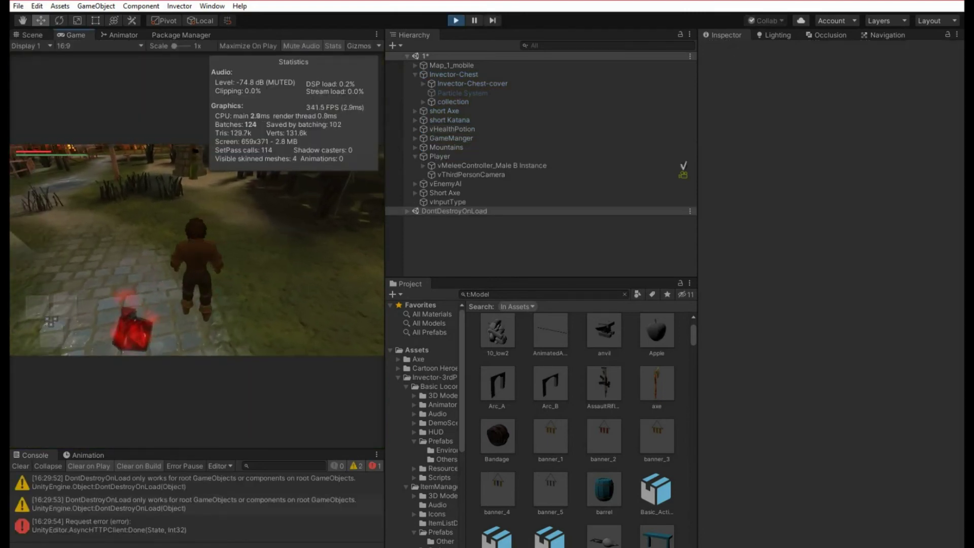
- Check the collected item in the Items section of the in-game inventory, close the inventory and exit play mode
key(w)
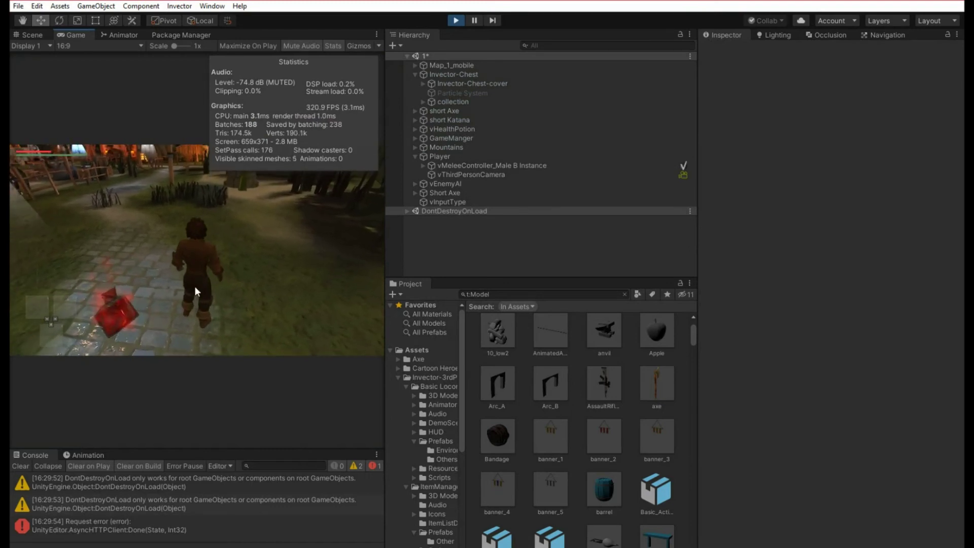
key(i)
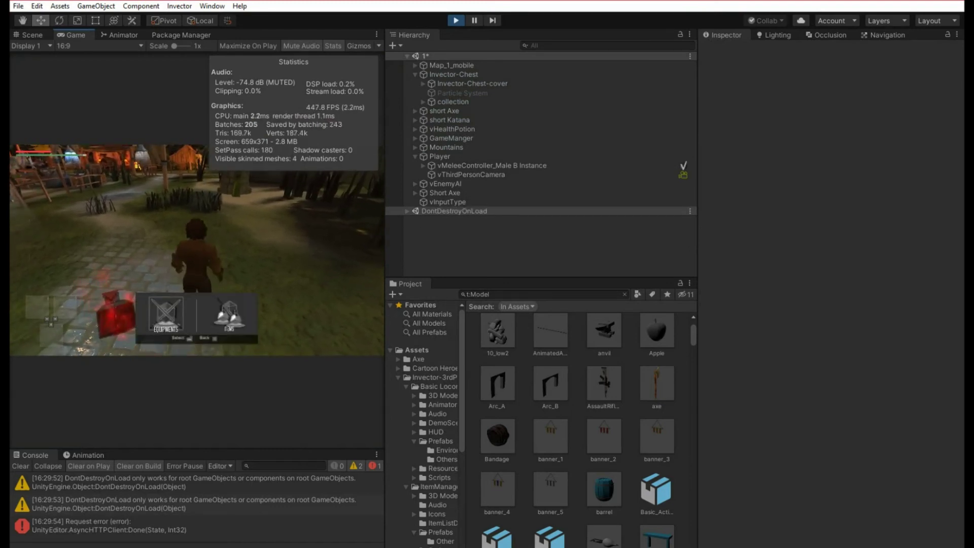
key(d)
key(Return)
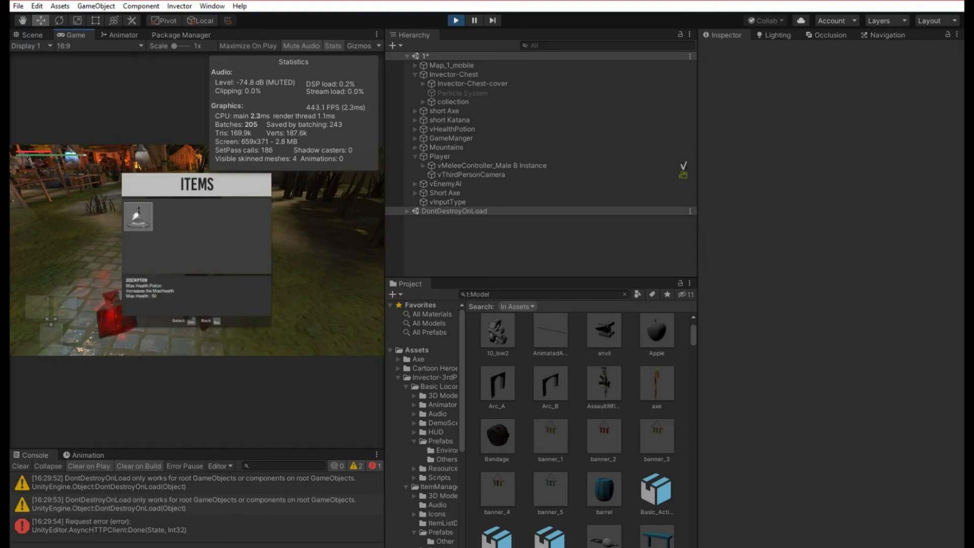
key(Escape)
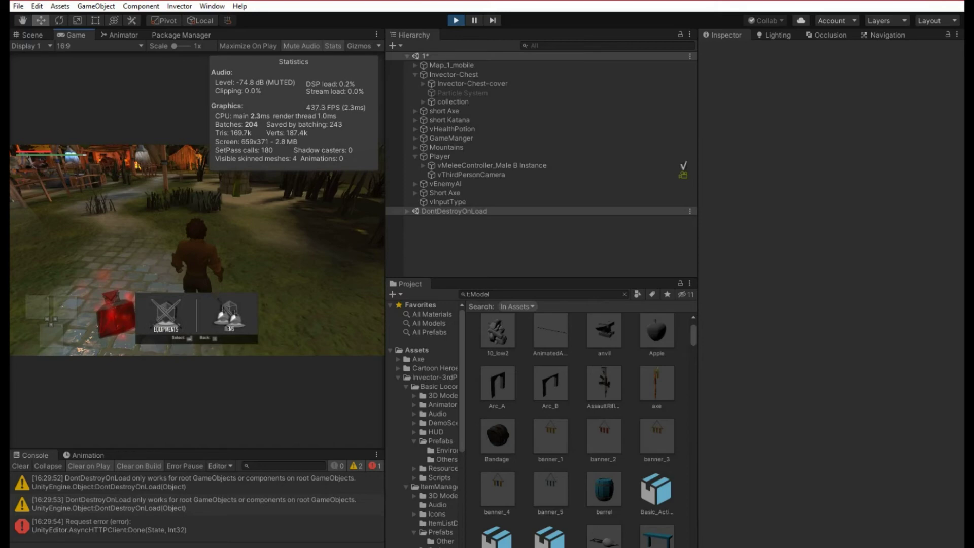
key(Escape)
key(ctrl+p)
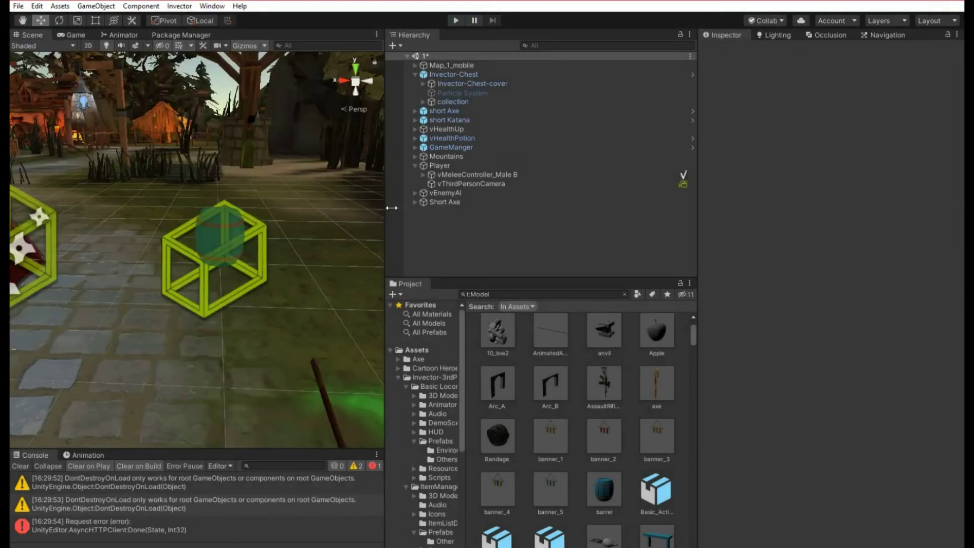
- Widen the Scene view and clear all console messages
drag(387, 211, 583, 215)
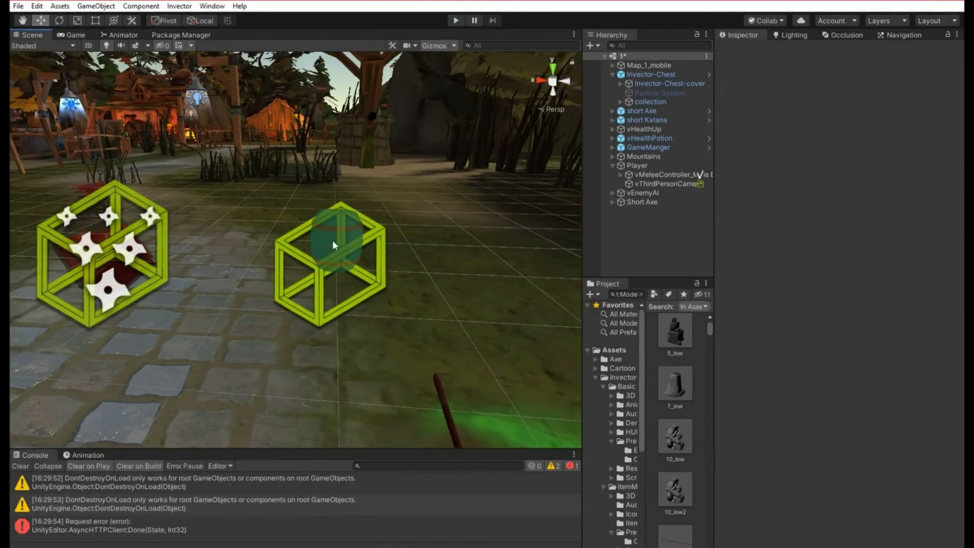
scroll(304, 334, down, 5)
click(14, 466)
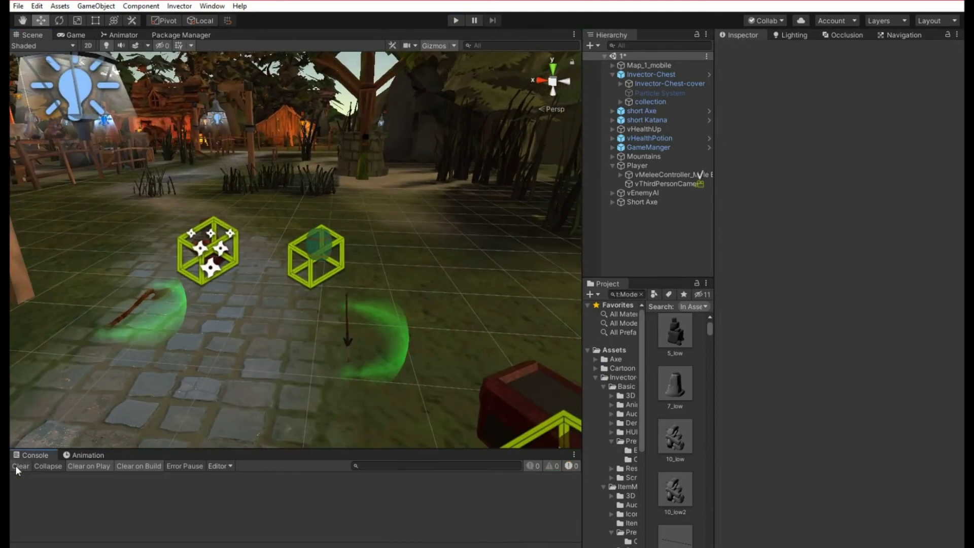
- Show the attributes of vHealthUp's Max Health Potion entry and open that item in the item list editor
click(643, 129)
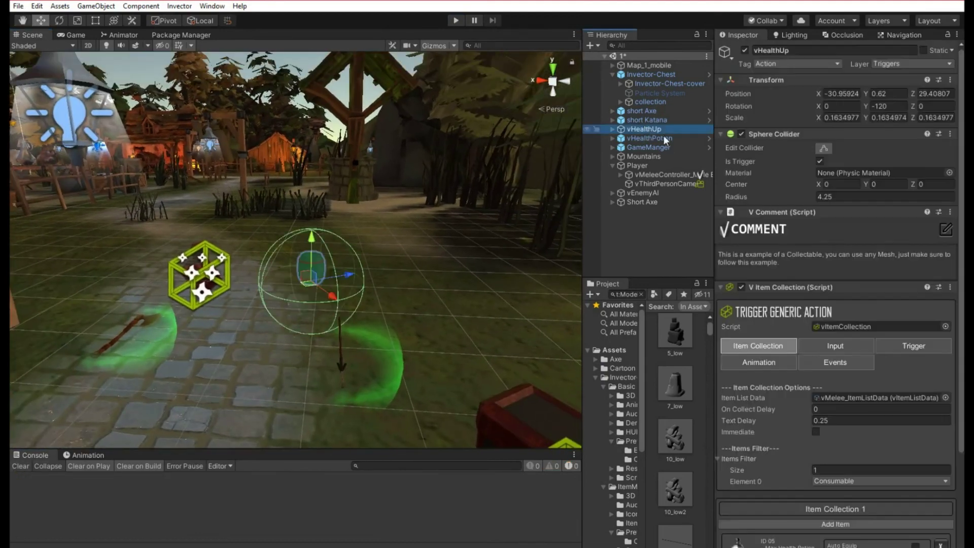
scroll(825, 325, down, 5)
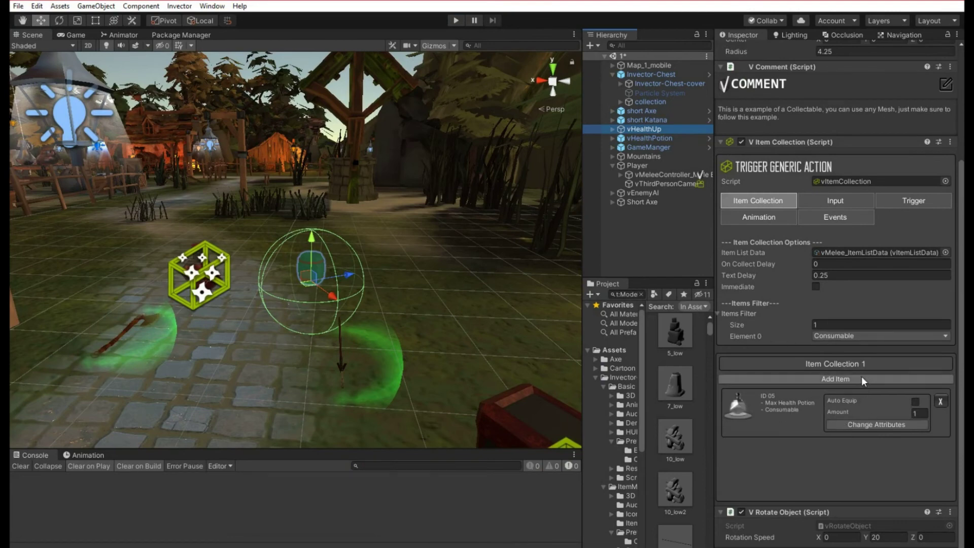
click(865, 427)
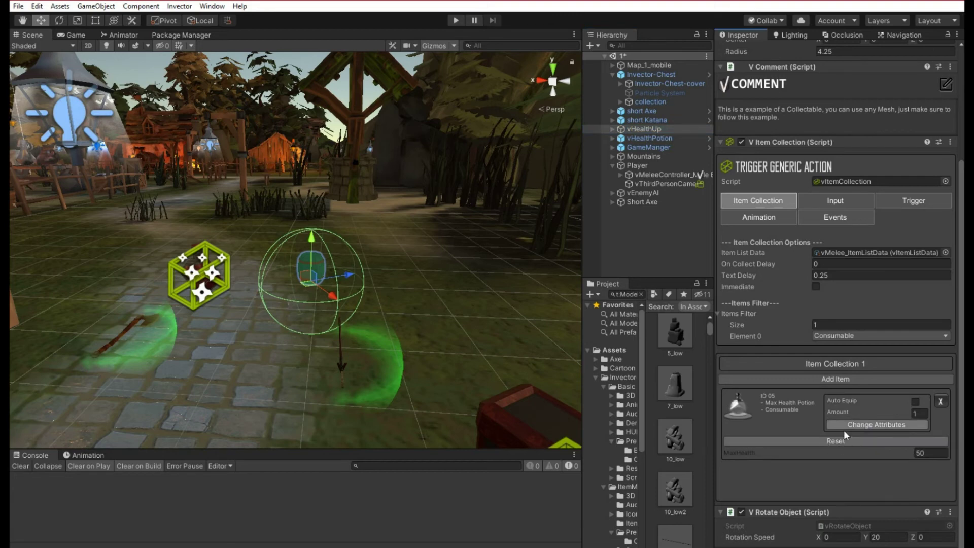
click(786, 421)
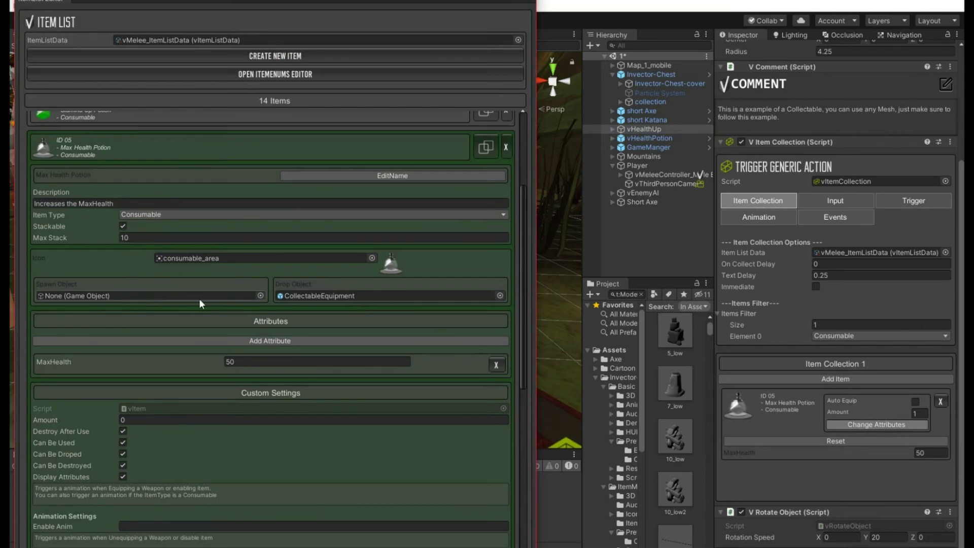
- Review the Max Health Potion item's settings and the attribute types available to add, cancelling the new attribute
scroll(218, 335, down, 2)
scroll(221, 326, down, 2)
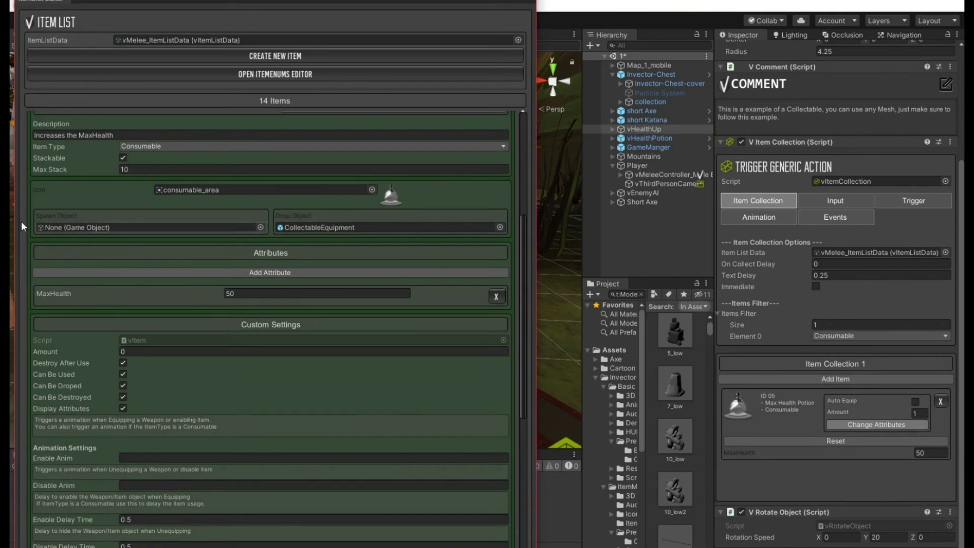
scroll(60, 266, down, 2)
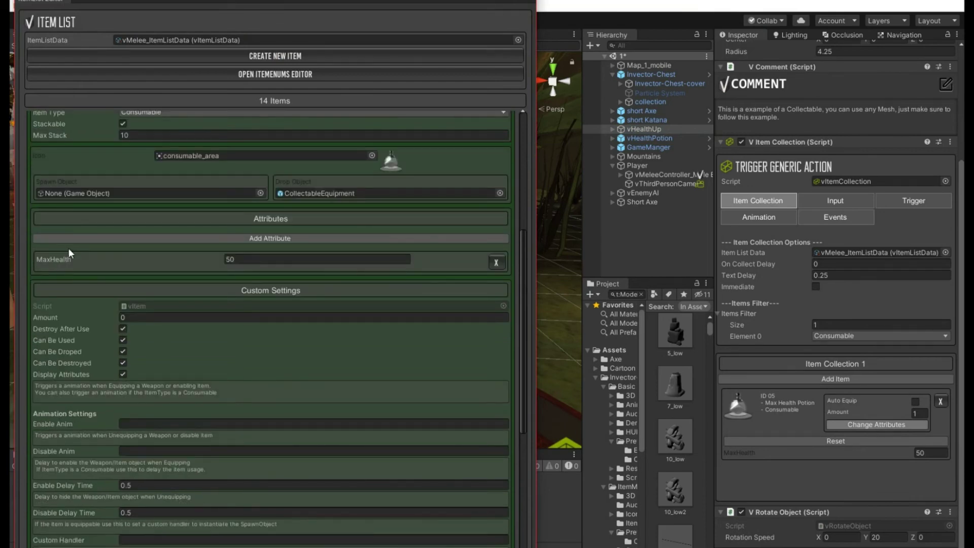
scroll(112, 304, down, 1)
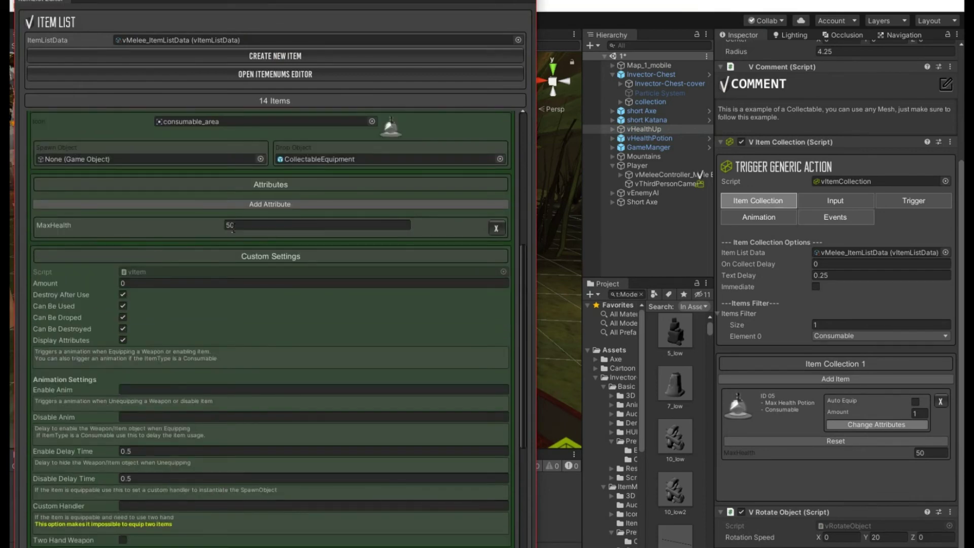
scroll(86, 296, down, 1)
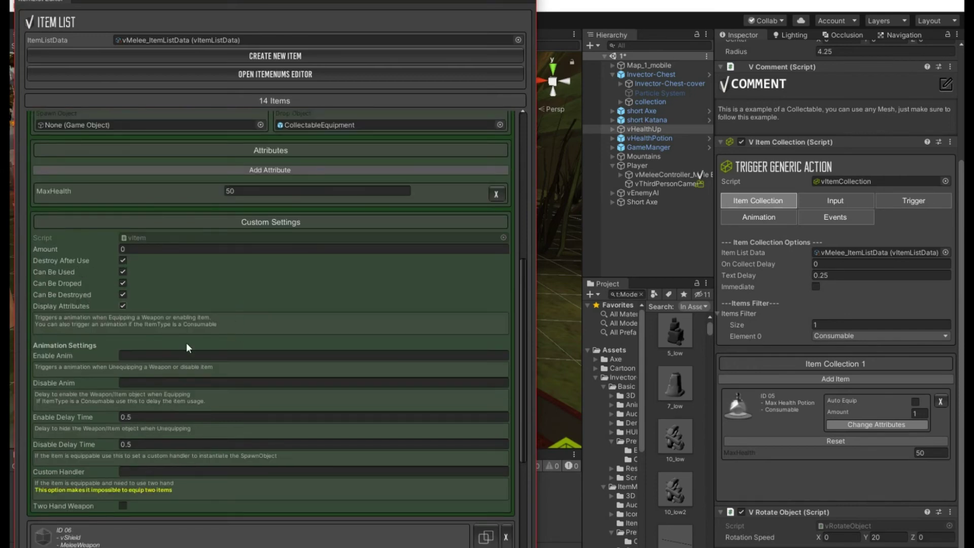
scroll(184, 253, up, 3)
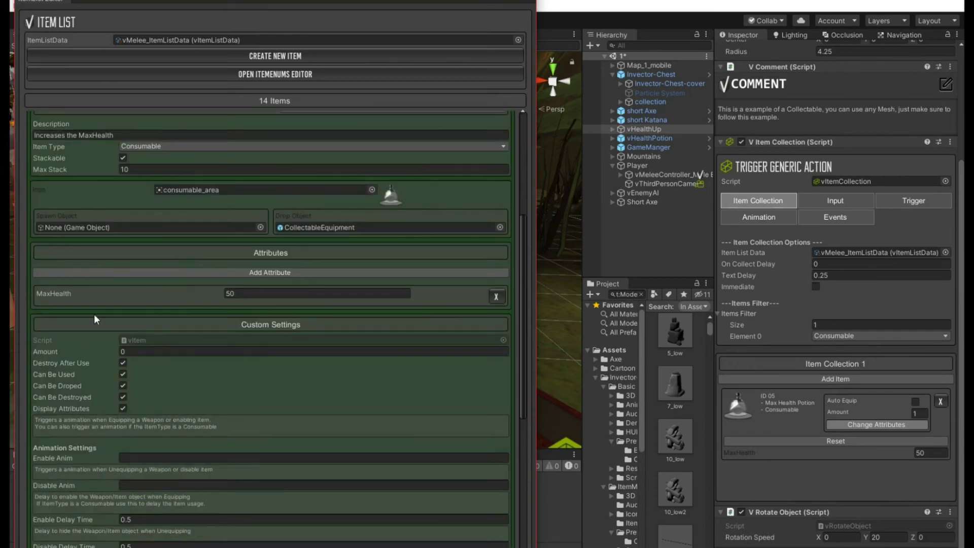
click(175, 275)
click(120, 278)
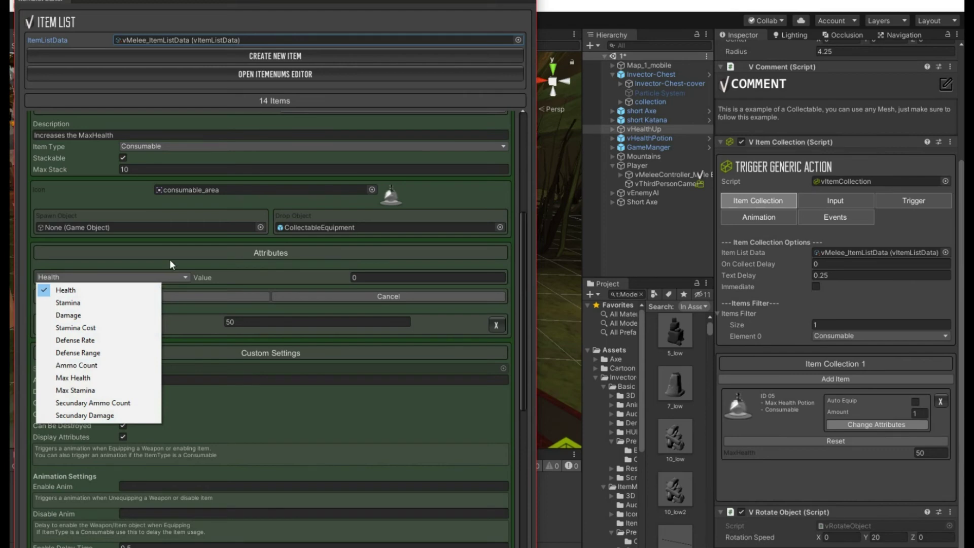
click(222, 269)
click(337, 295)
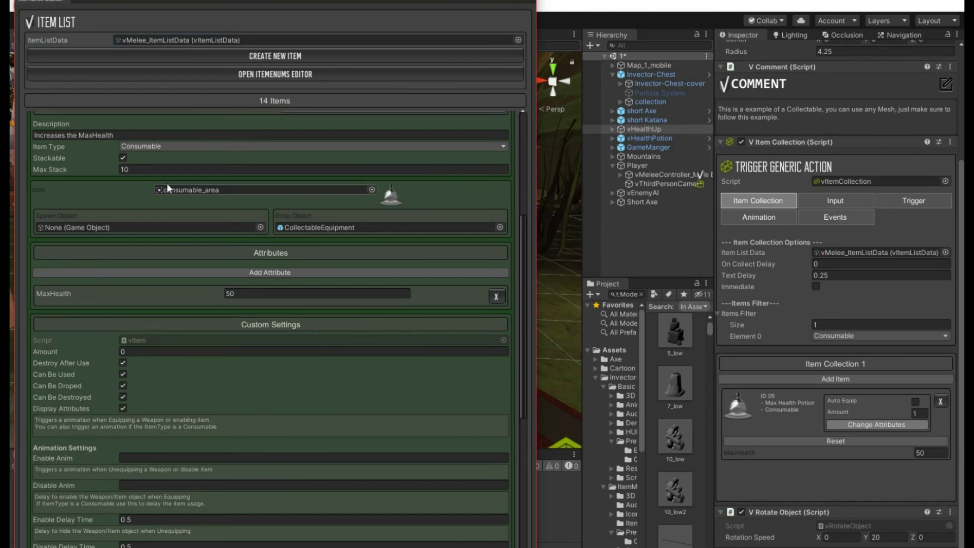
- Change the Max Health Potion item's icon to the unarmedIcon sprite
scroll(395, 197, up, 3)
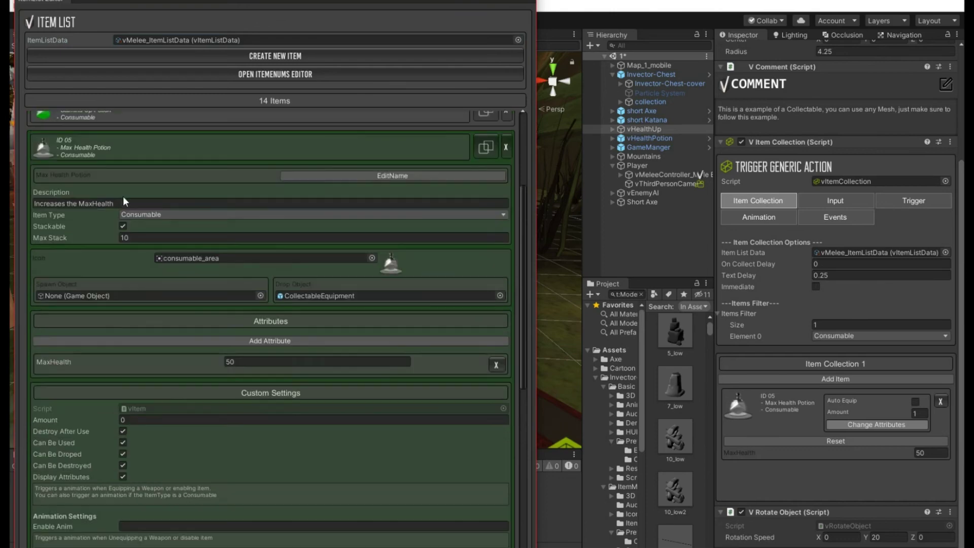
click(372, 258)
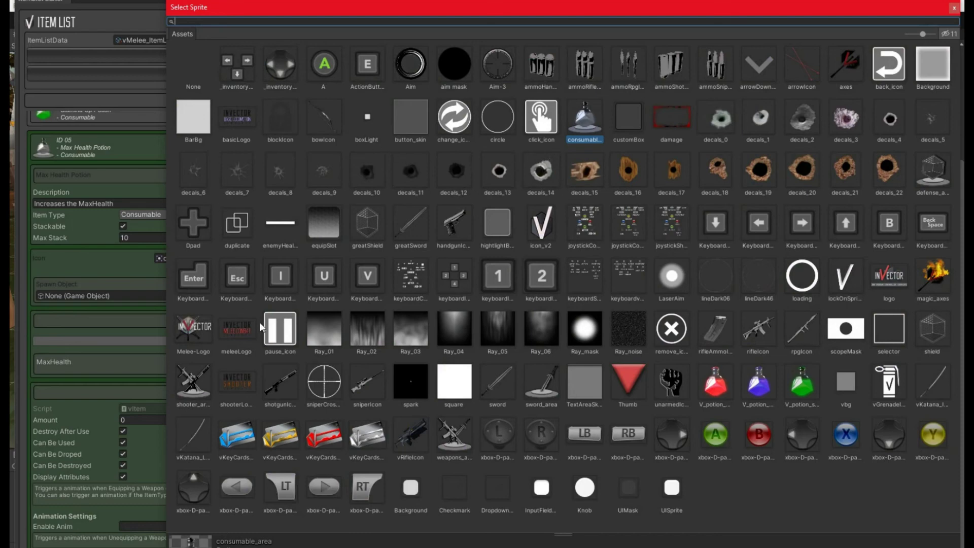
double_click(670, 385)
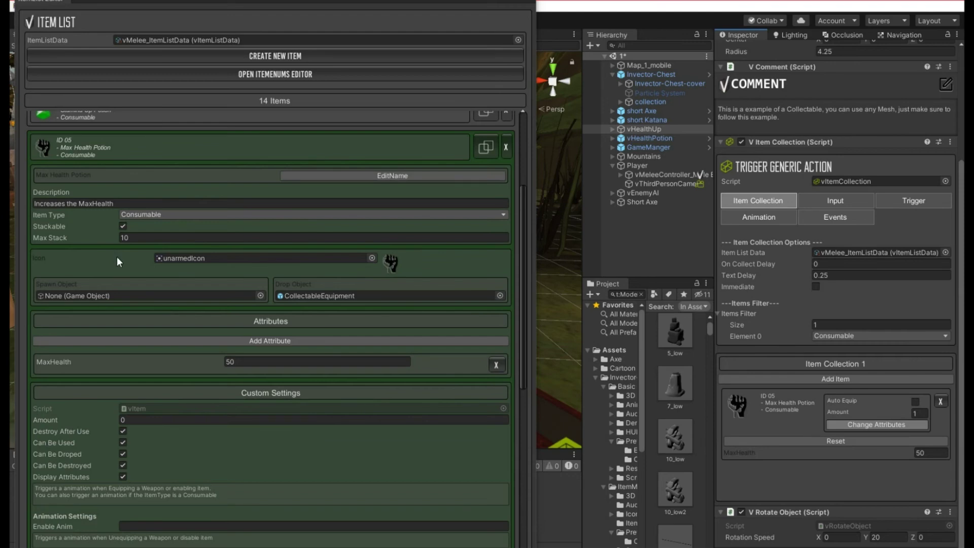
- Check the available item types and the Max Health Potion's stack, custom and animation settings
click(141, 214)
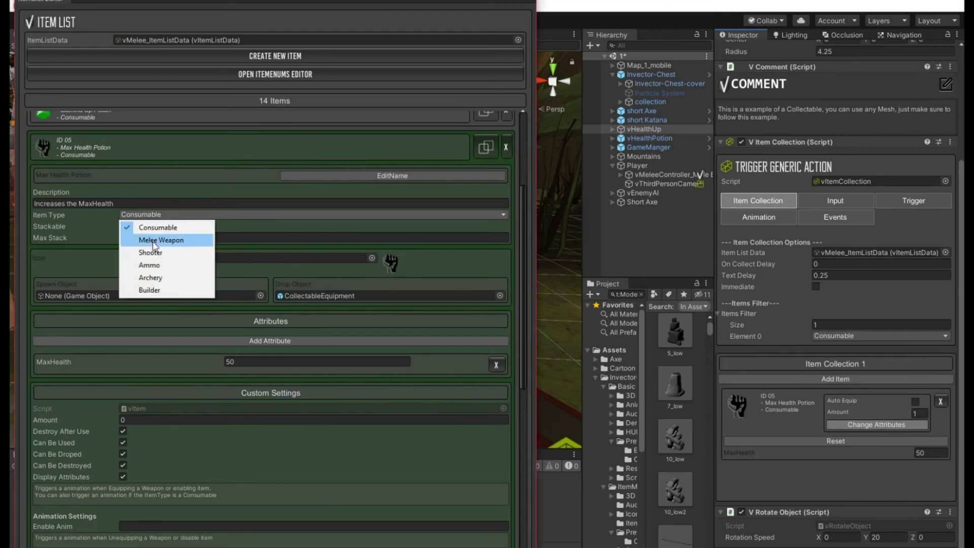
click(94, 238)
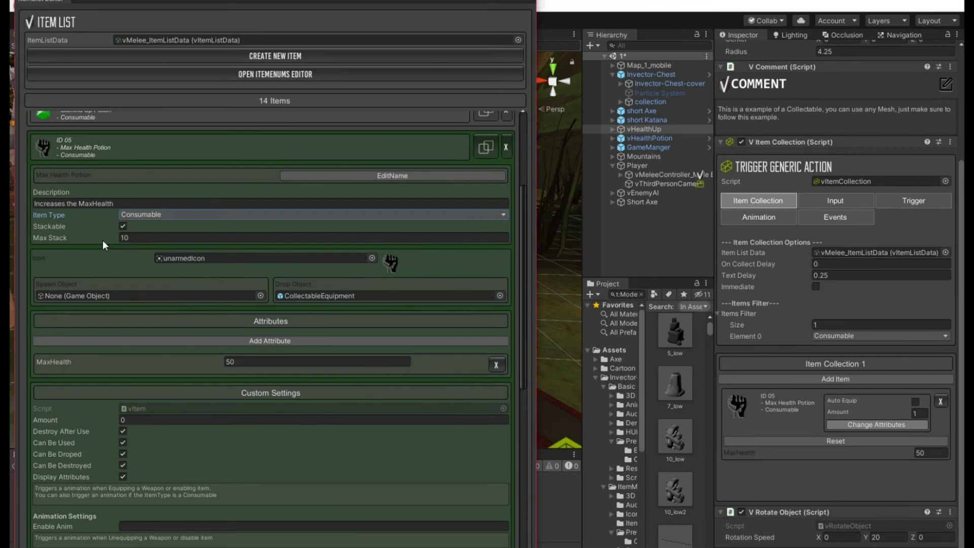
scroll(374, 305, down, 1)
scroll(373, 304, up, 1)
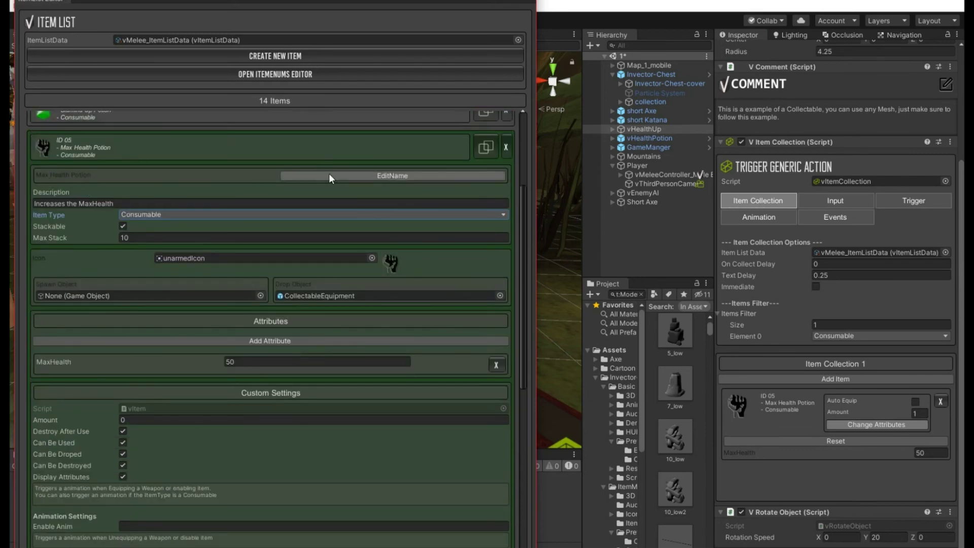
scroll(231, 378, down, 4)
scroll(230, 378, down, 7)
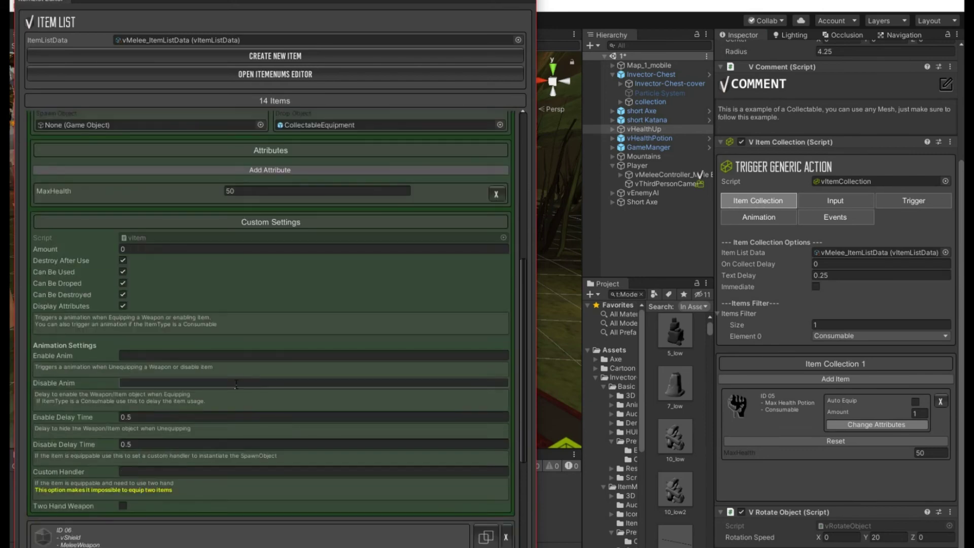
scroll(406, 202, up, 8)
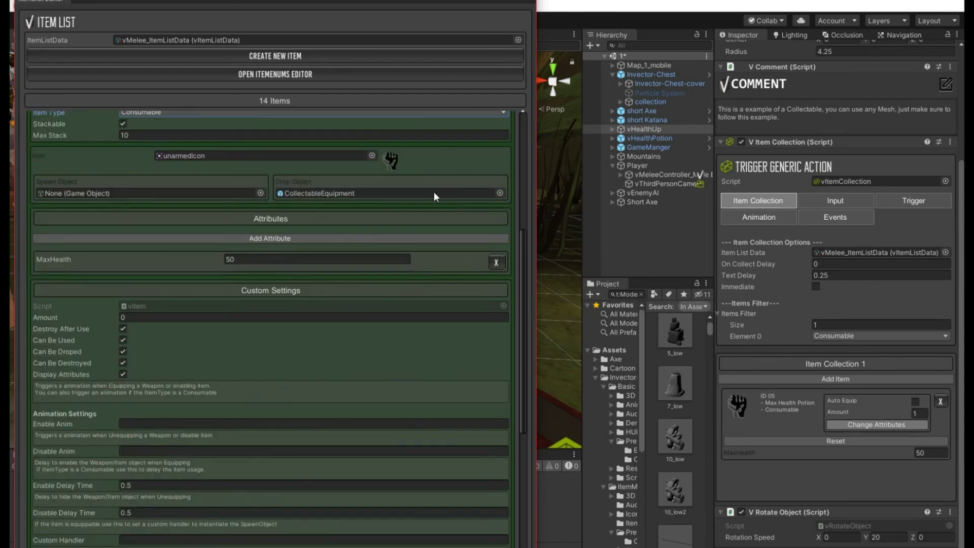
- Set the Max Health Potion's icon to the consumable_area sprite and collapse the item's entry in the list
click(372, 155)
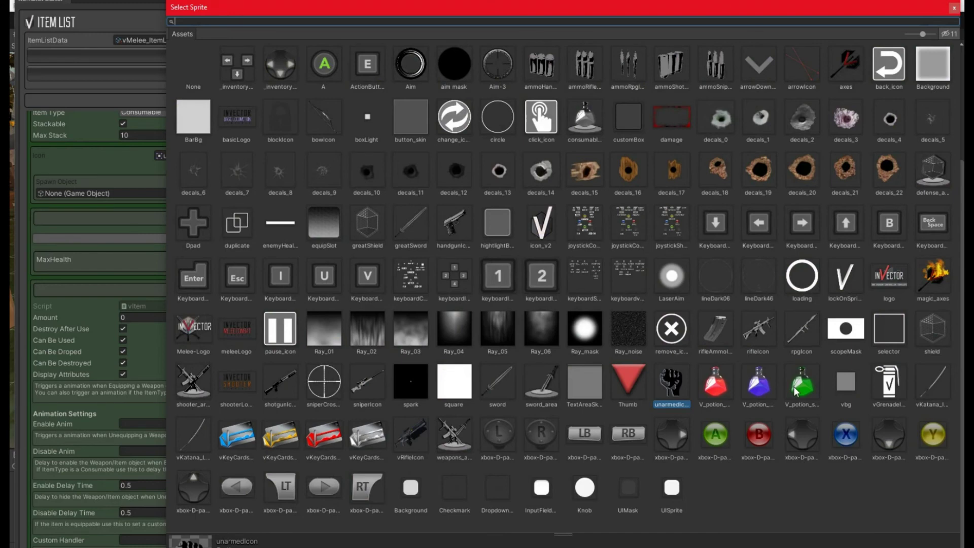
double_click(585, 118)
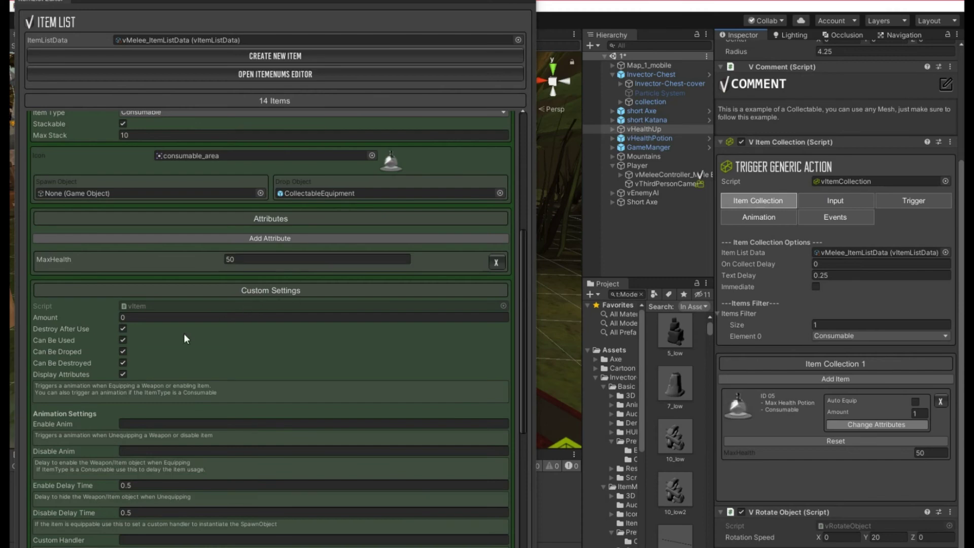
scroll(184, 333, up, 2)
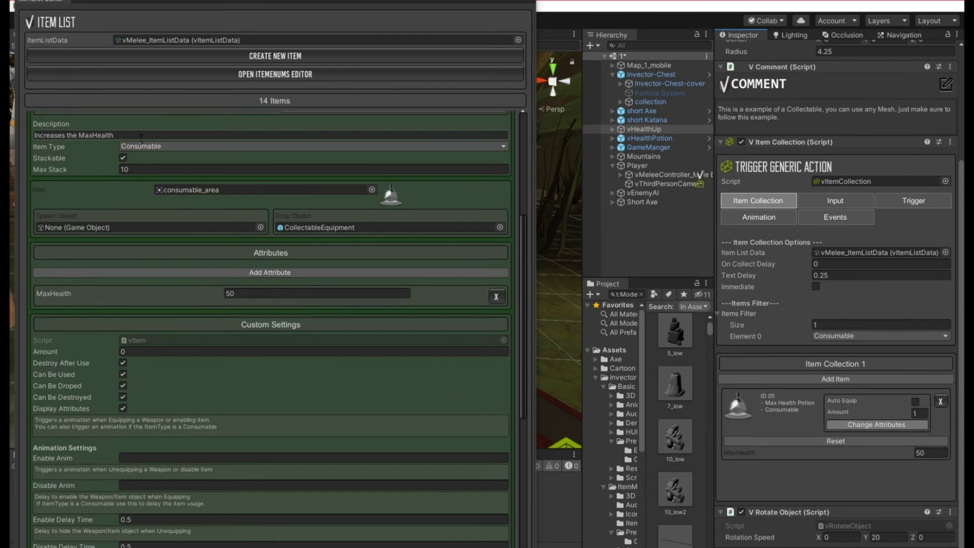
scroll(158, 175, up, 6)
click(192, 183)
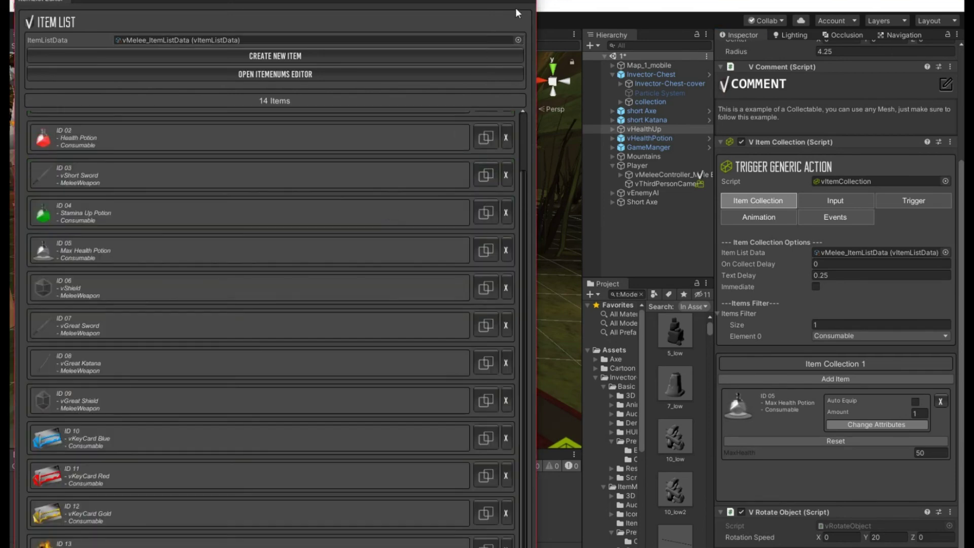
- Close the item list editor and delete the vHealthUp barrel collectable from the scene
click(529, 4)
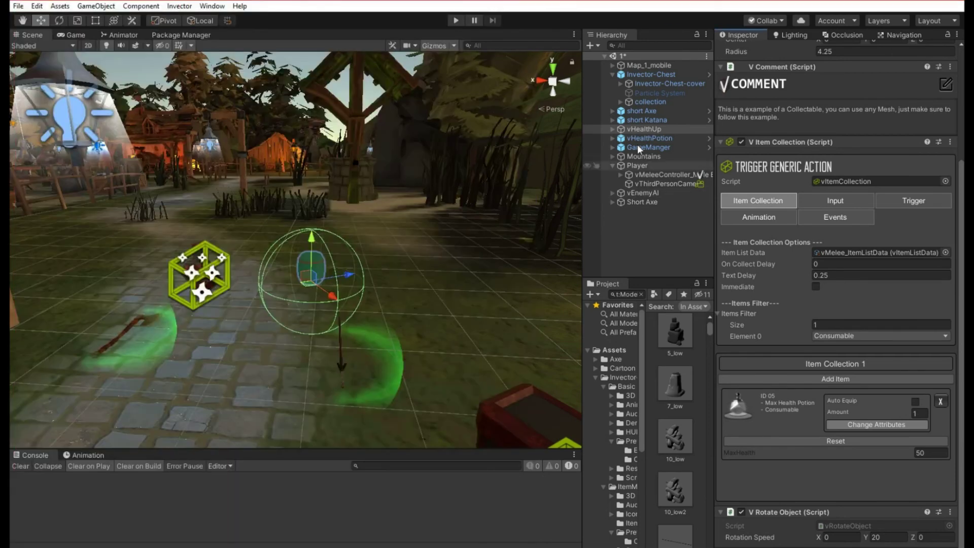
click(610, 129)
click(644, 138)
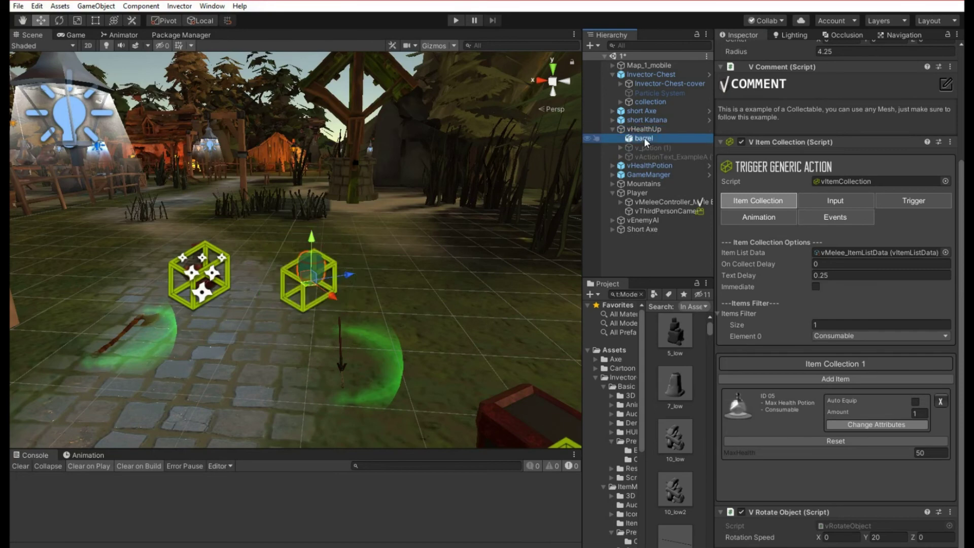
click(644, 130)
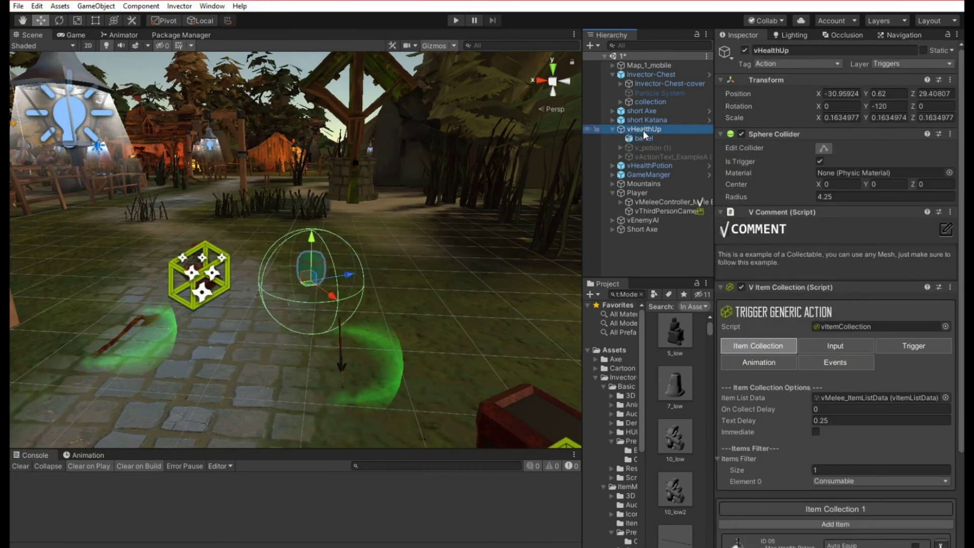
key(Delete)
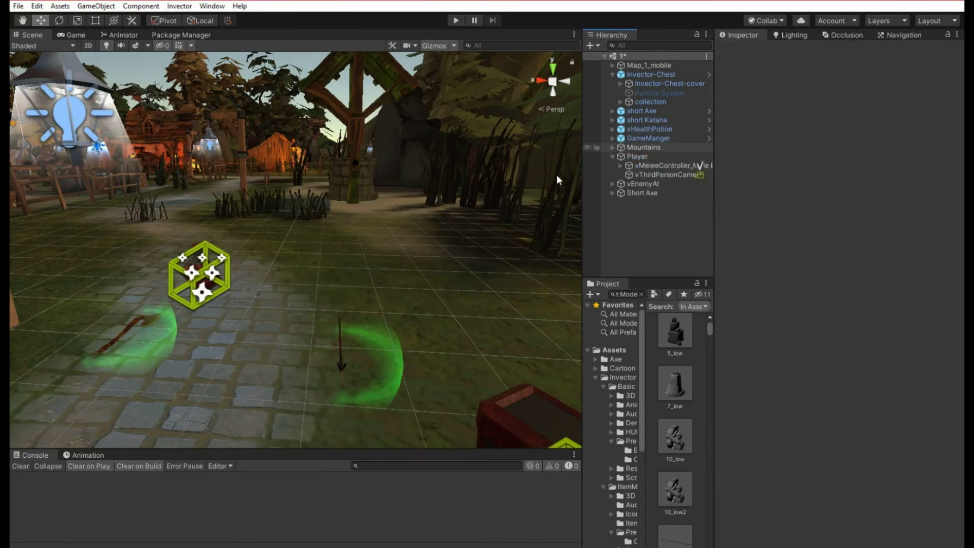
- Collapse the Invector-Chest and Player objects in the hierarchy and save the scene
scroll(330, 330, down, 5)
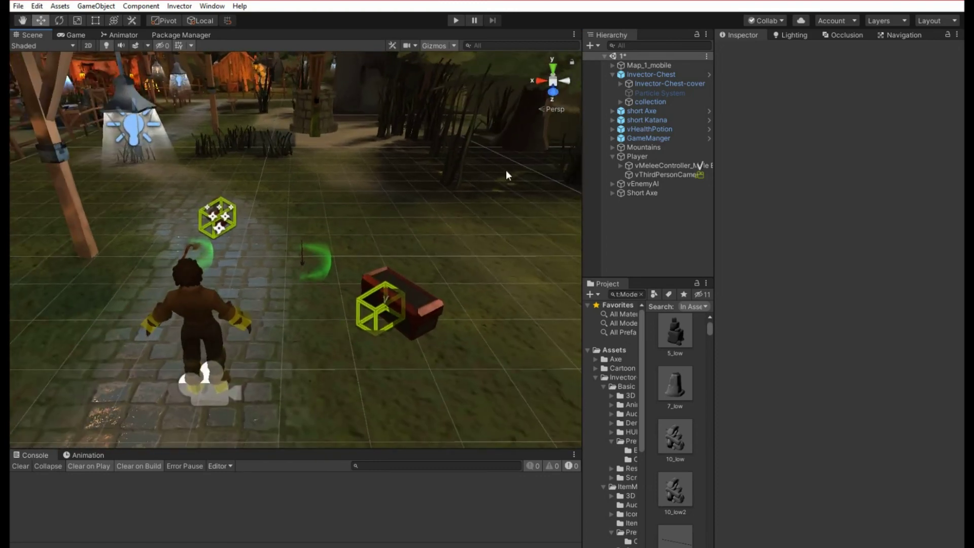
click(613, 75)
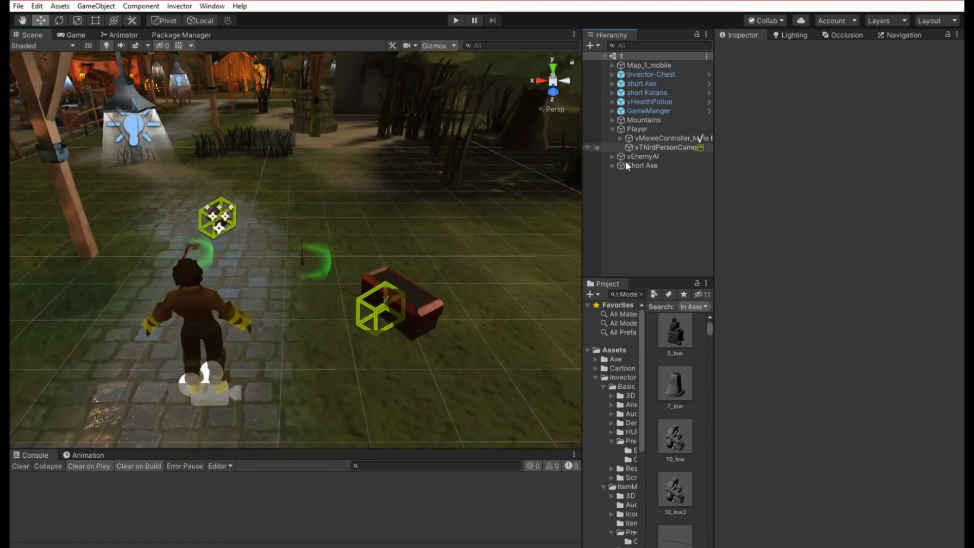
click(613, 129)
- Move the Invector-Chest along the stone path to the wooden fence, at about X -22.93, Y 0.03, Z 7.11
alt+drag(355, 284, 281, 310)
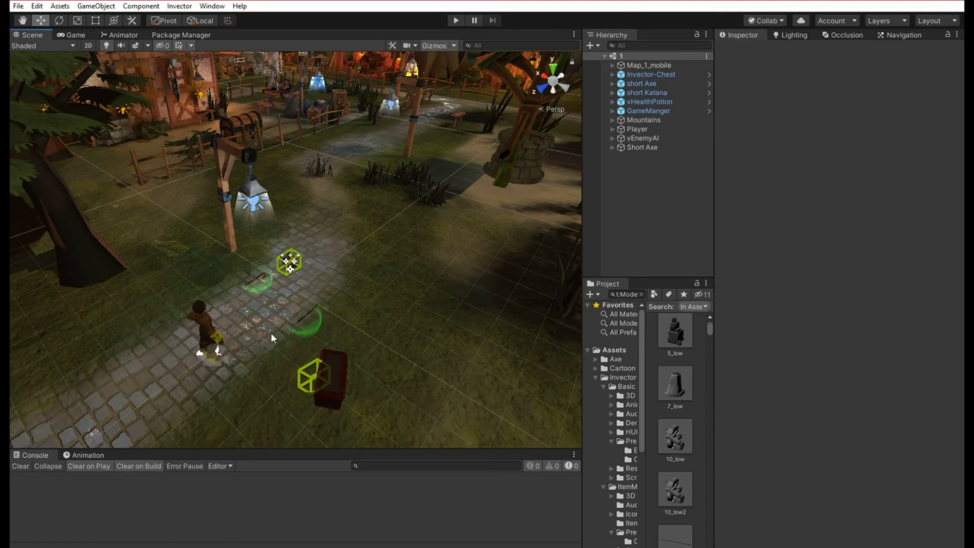
scroll(336, 285, down, 8)
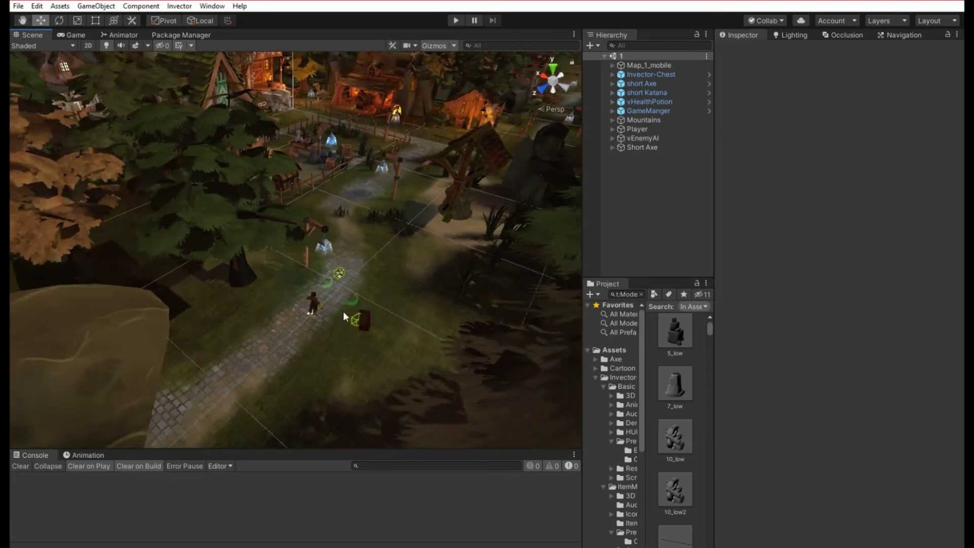
click(373, 319)
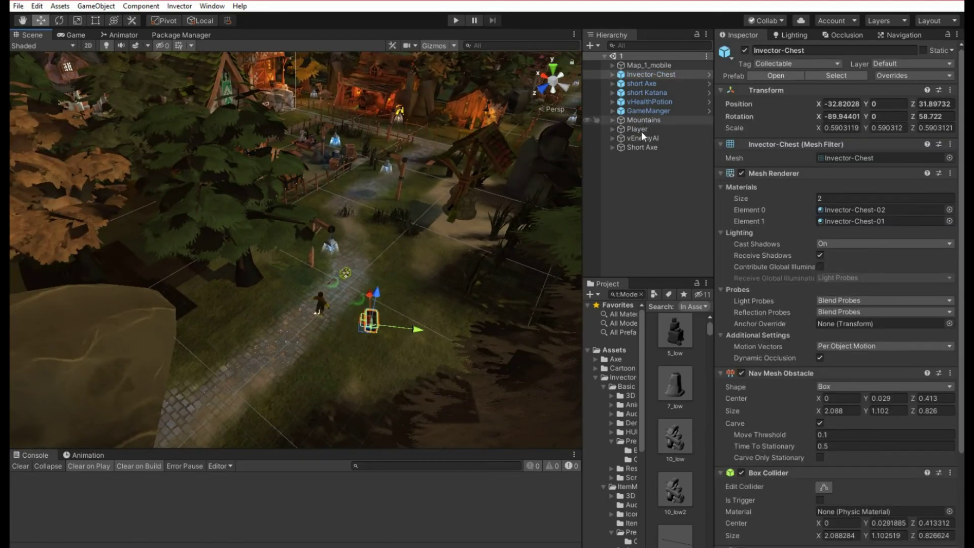
drag(370, 330, 375, 178)
alt+drag(375, 178, 406, 206)
right_drag(406, 206, 503, 208)
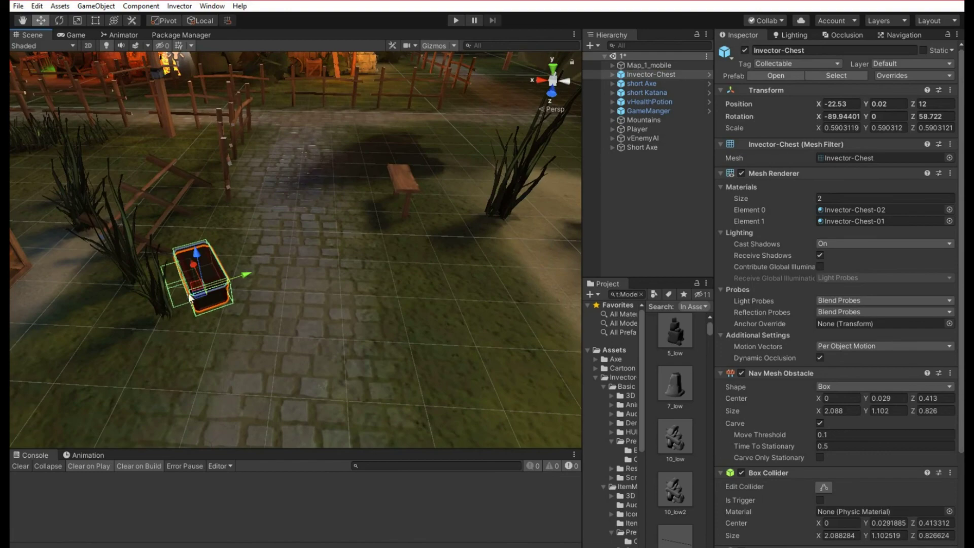
drag(197, 290, 260, 178)
right_drag(260, 178, 282, 127)
- Rotate the Invector-Chest beside the fence to about -86.9 on Z
key(f)
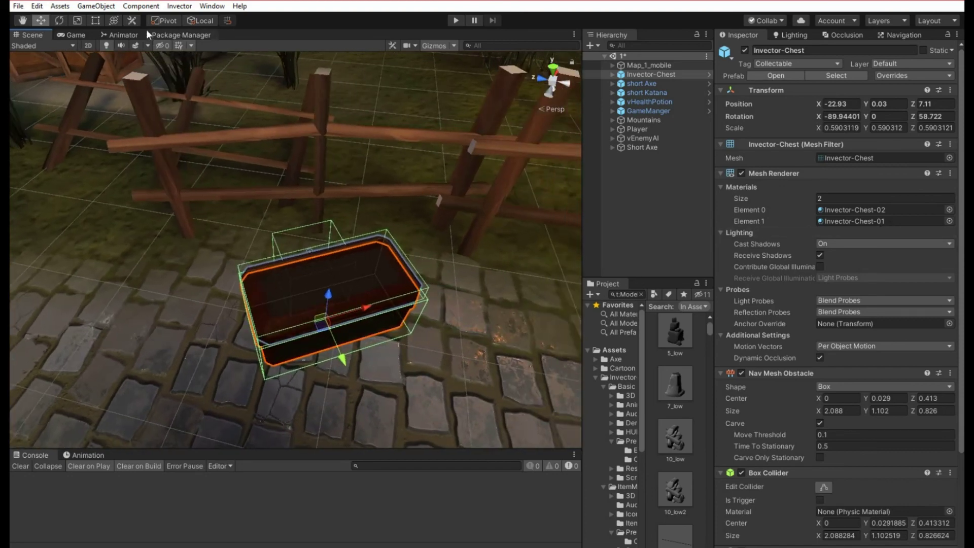
click(59, 20)
drag(292, 351, 595, 308)
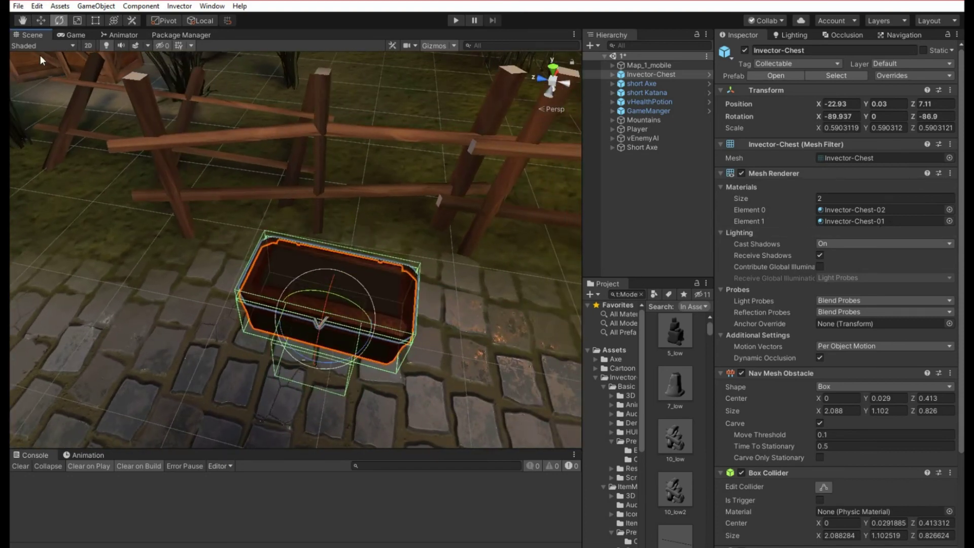
- Delete the short Katana and short Axe pickups from the scene
scroll(40, 55, down, 10)
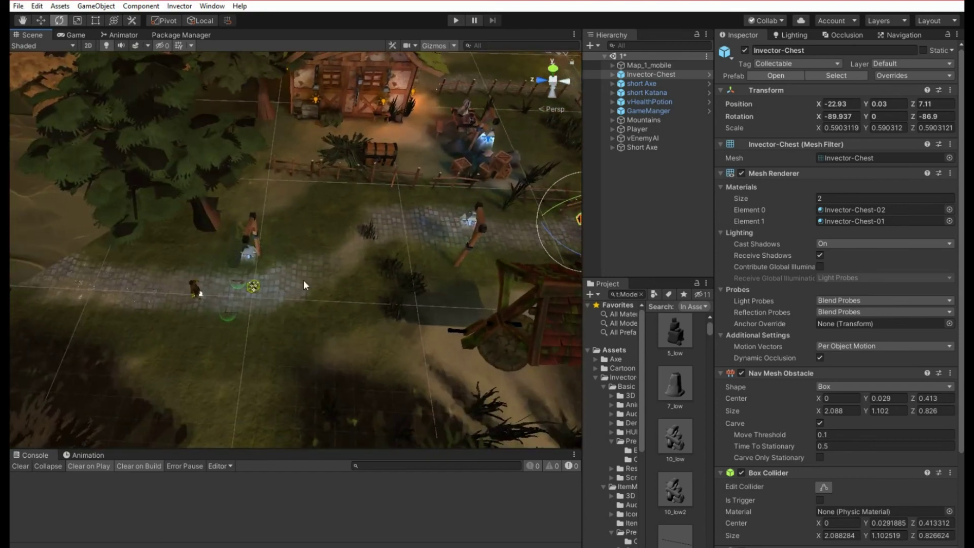
click(629, 83)
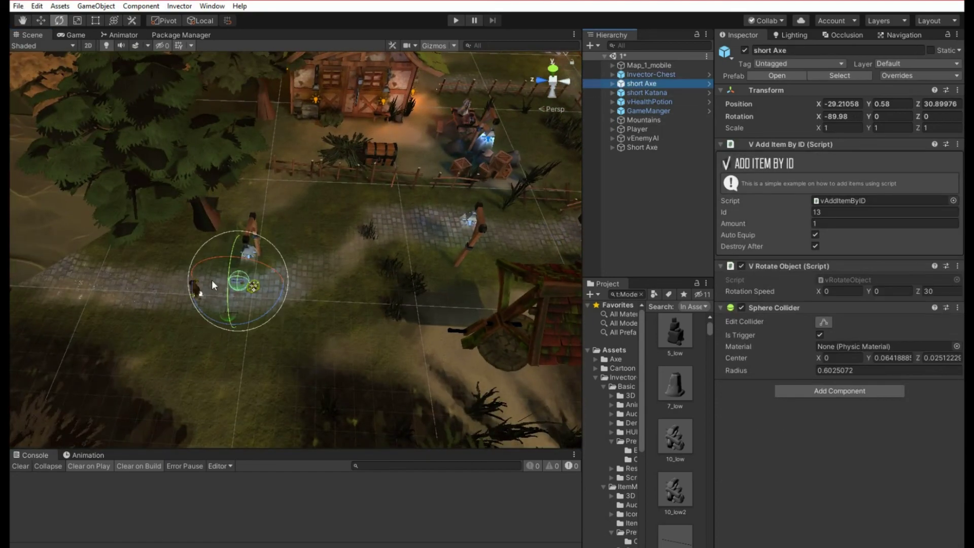
click(644, 92)
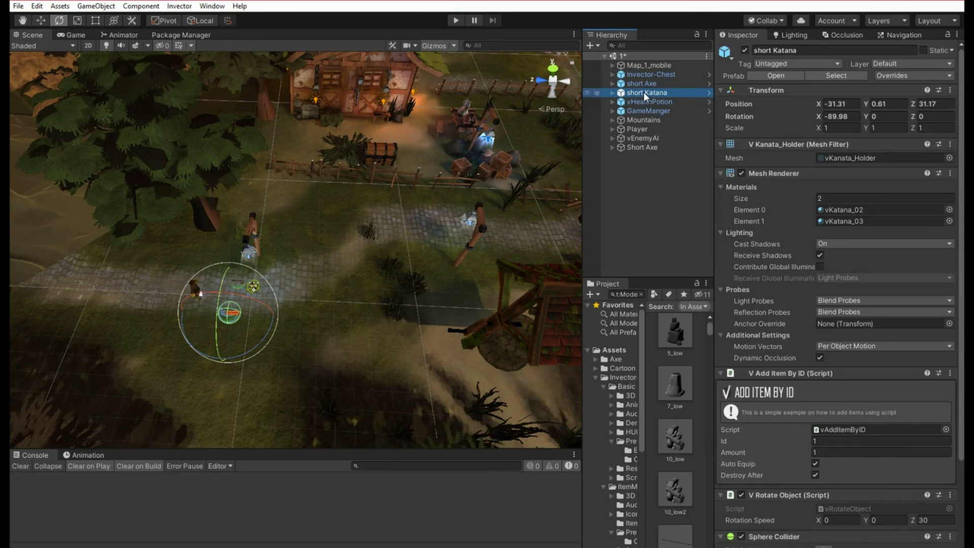
key(Delete)
click(643, 83)
key(Delete)
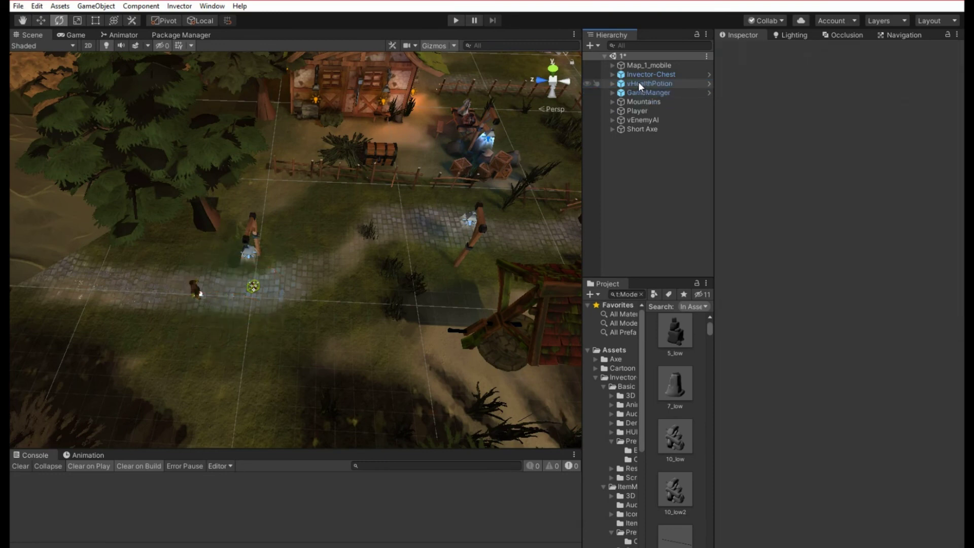
- Move the vHealthPotion collectable across the village to about X -24.61, Y 0.81, Z -5.91
click(638, 82)
click(41, 21)
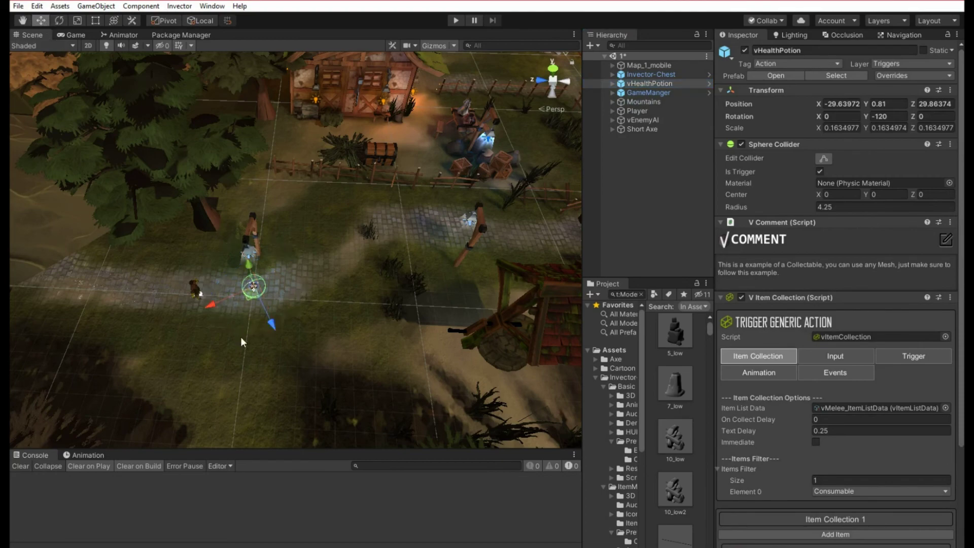
drag(249, 299, 362, 252)
drag(265, 267, 515, 313)
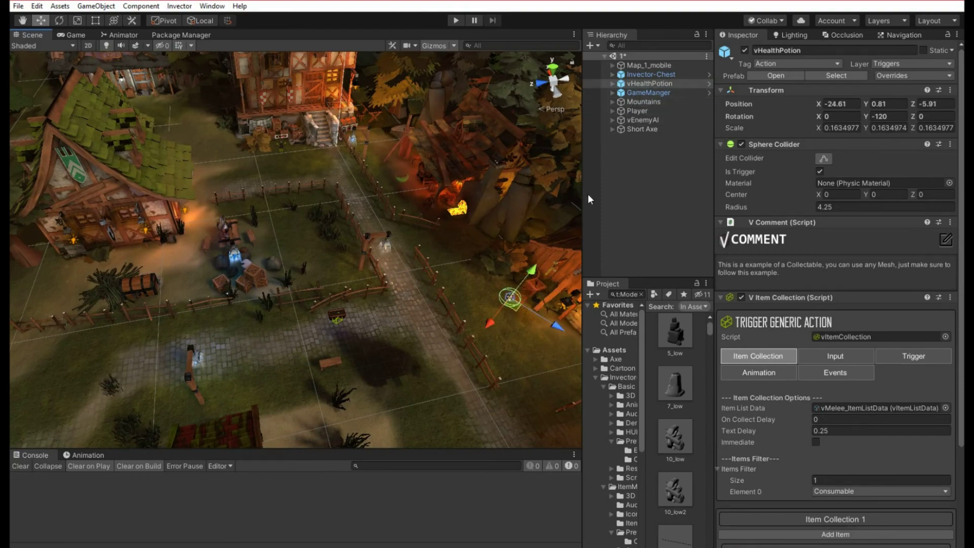
alt+drag(469, 271, 254, 264)
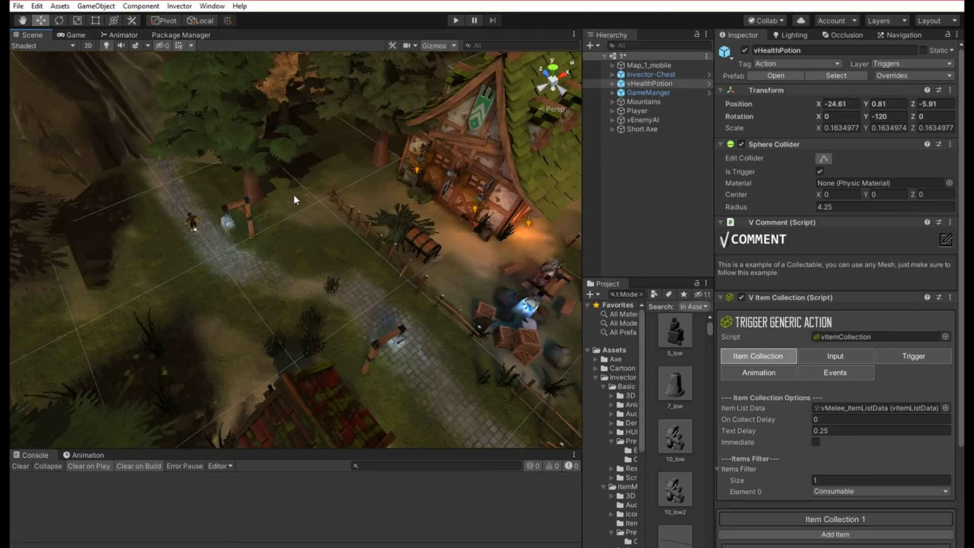
- Play the scene, run the character along the path to the relocated chest and open it
click(458, 21)
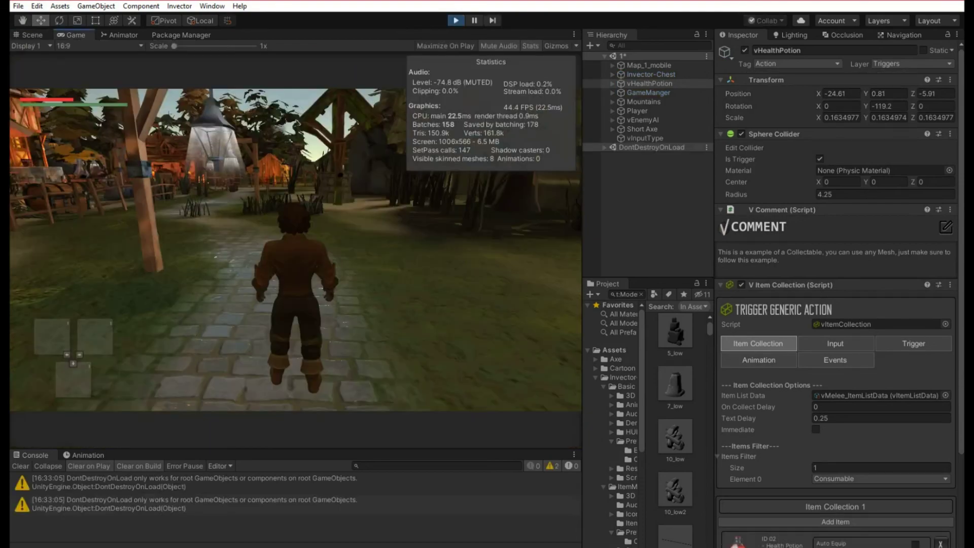
key(w)
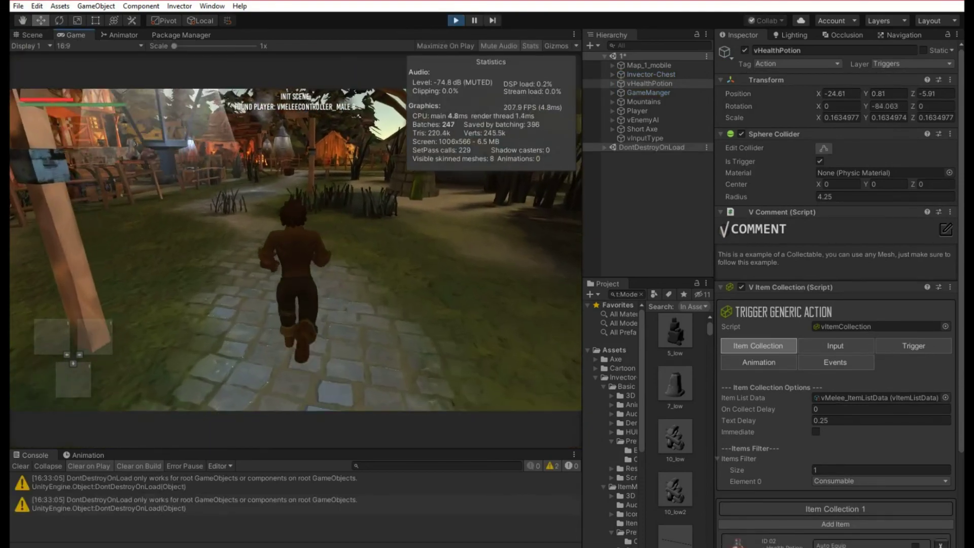
key(w)
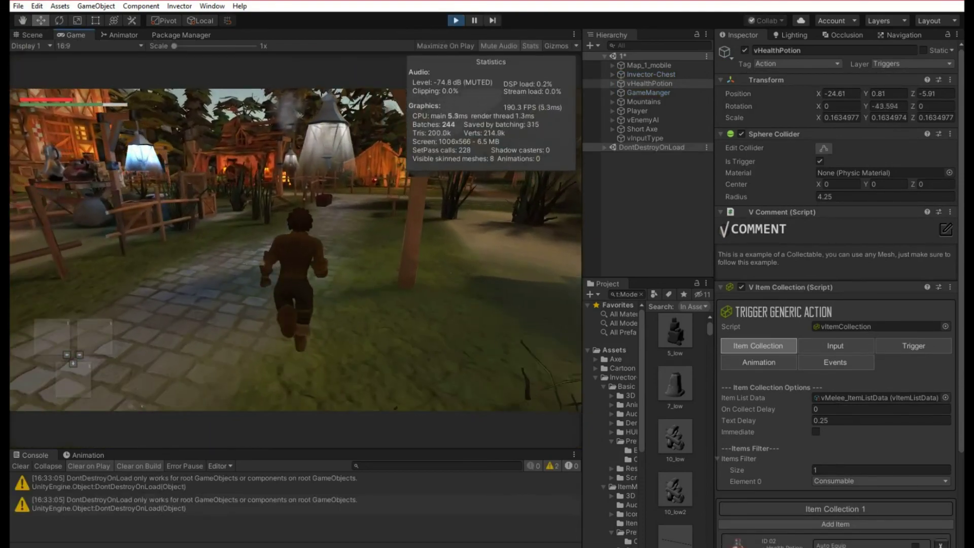
key(w)
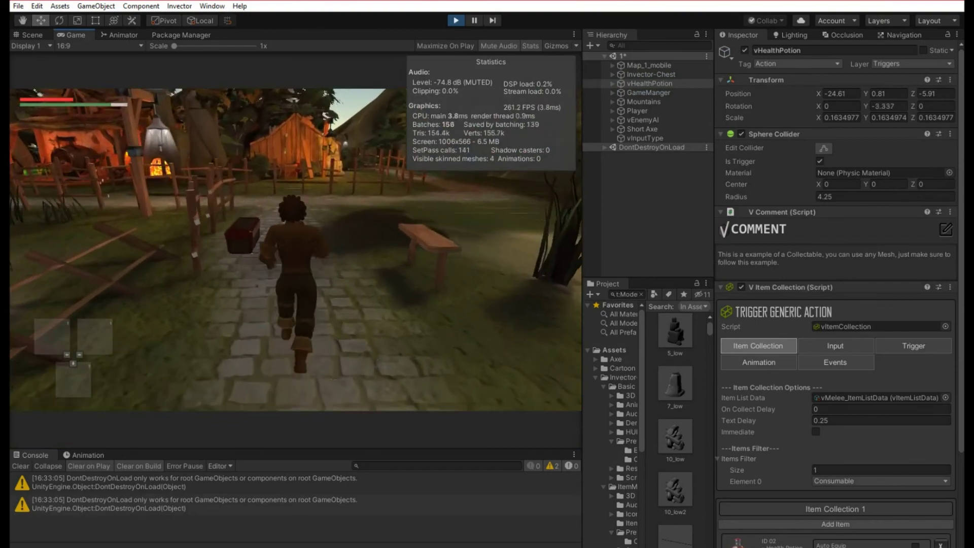
key(w)
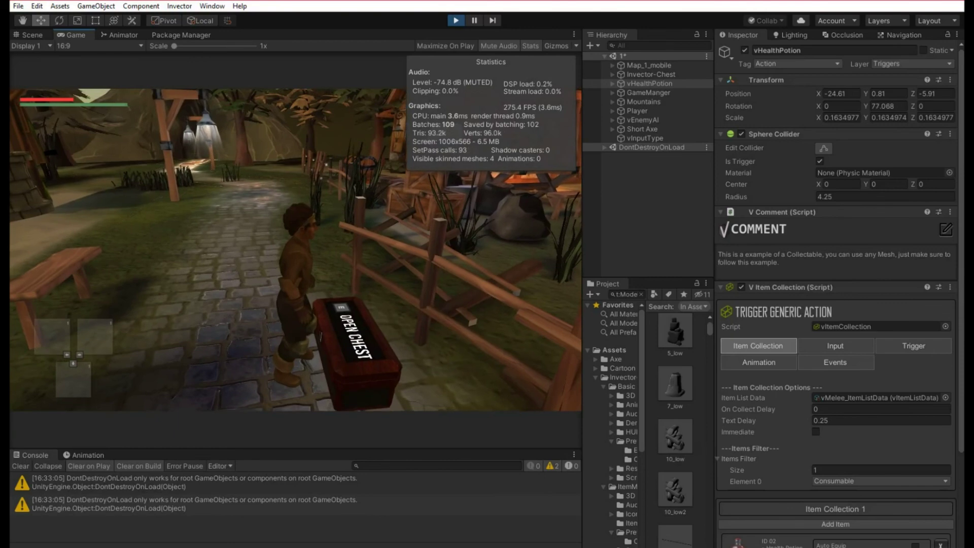
key(e)
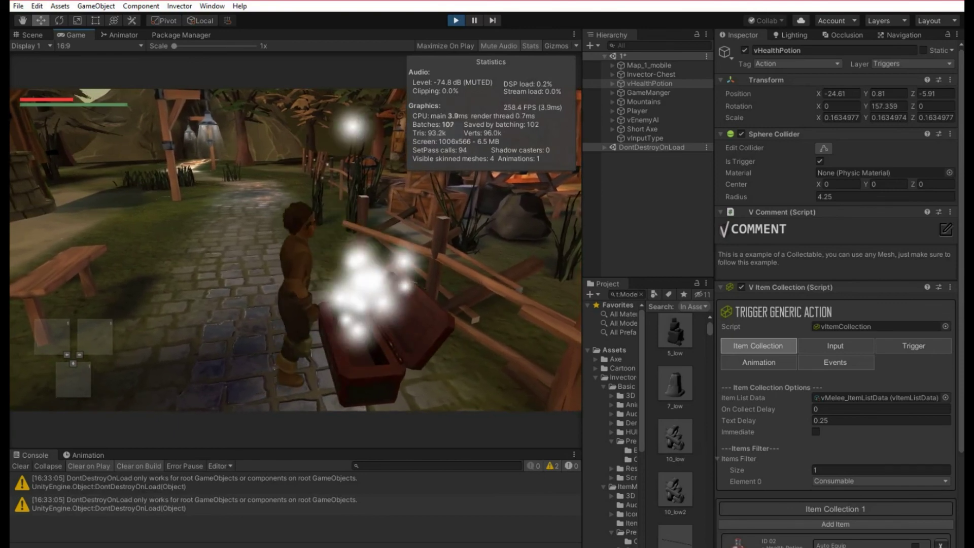
- Throw a test punch, then equip the collected axe in the first weapon slot of the character's inventory
key(w)
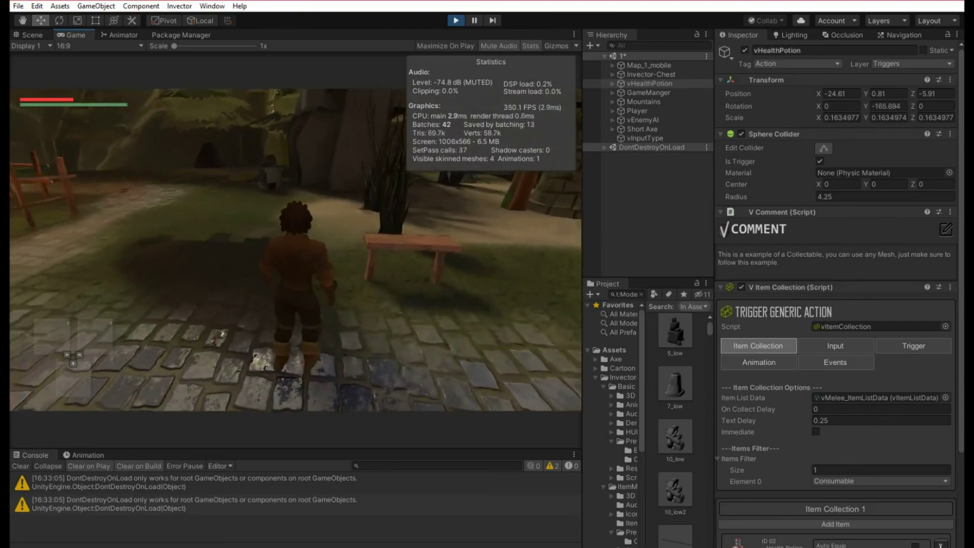
click(240, 286)
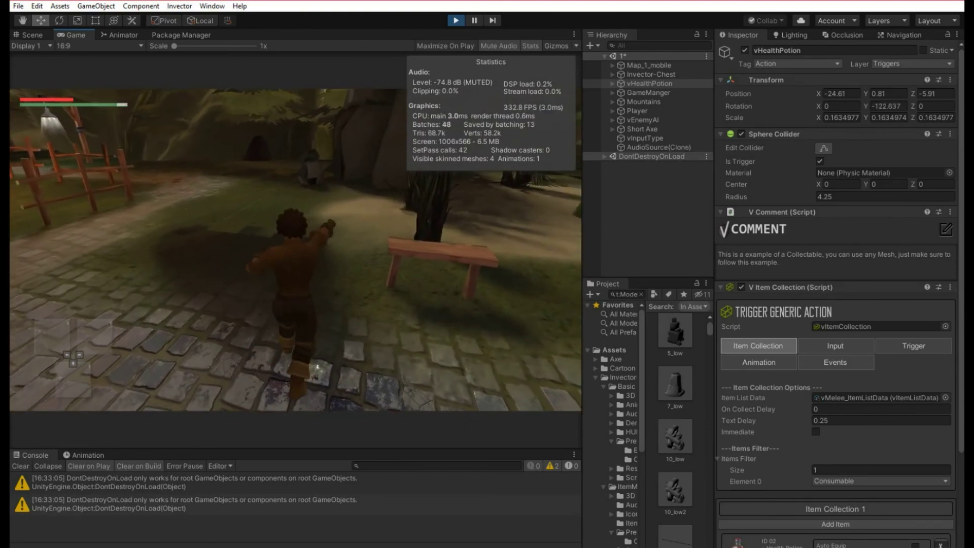
key(i)
key(Return)
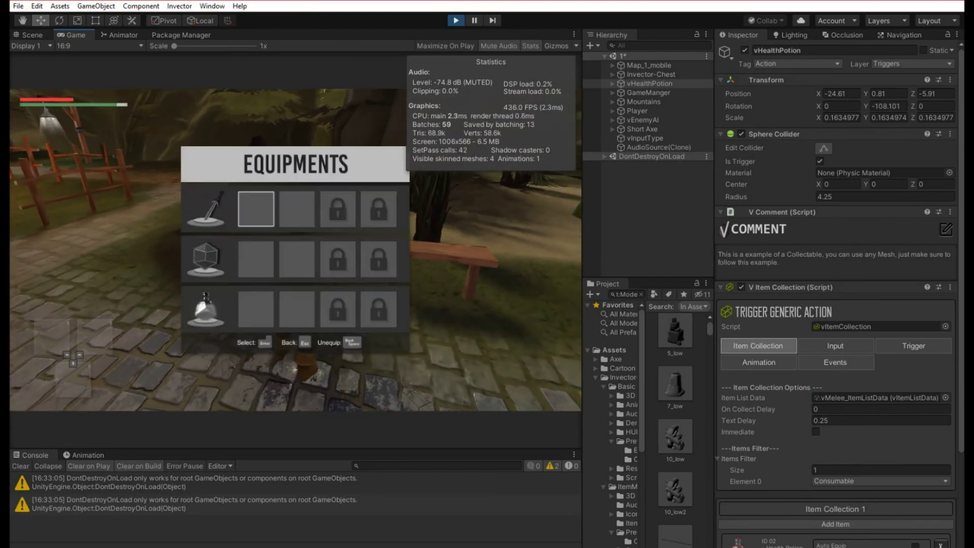
key(Return)
key(Return)
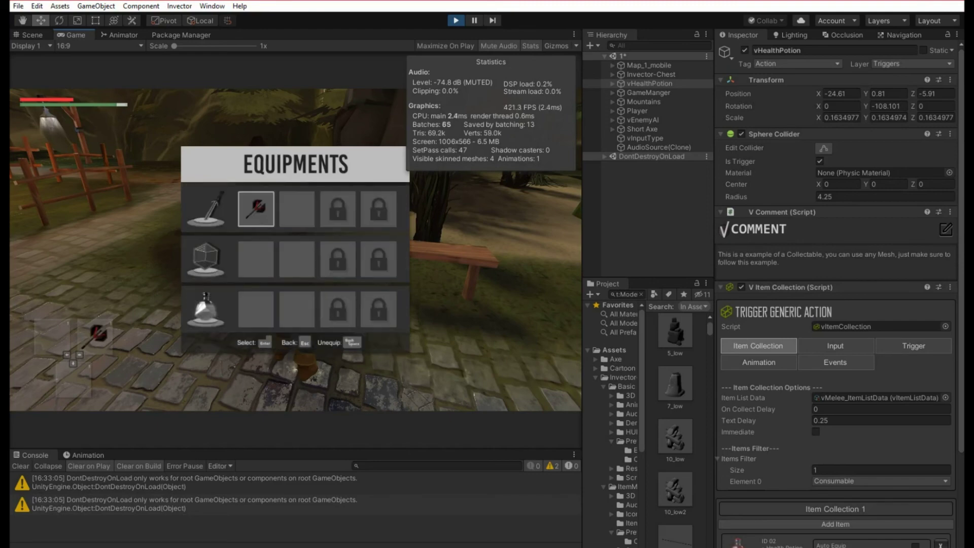
key(i)
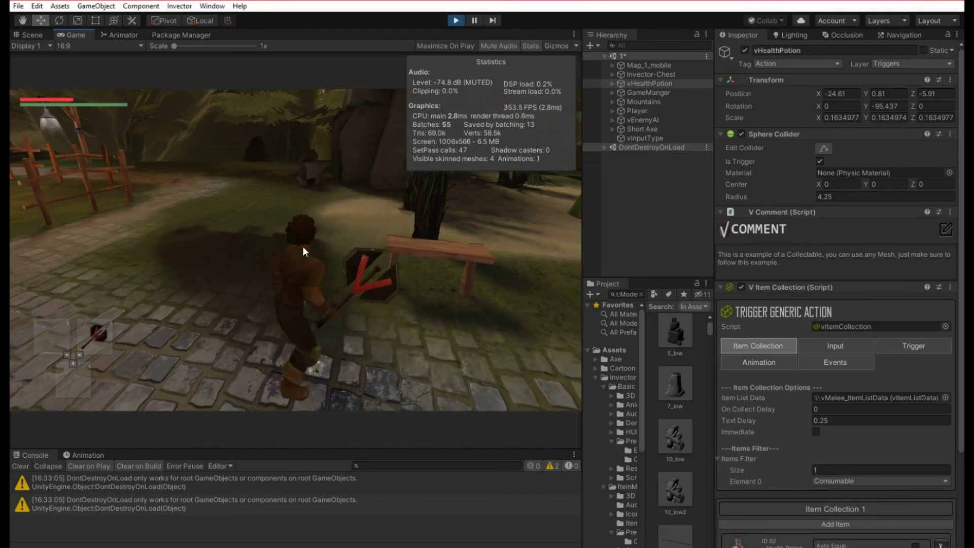
- Put away the axe, then run the character through the village to the health potion beside the wooden shed and pick it up
key(h)
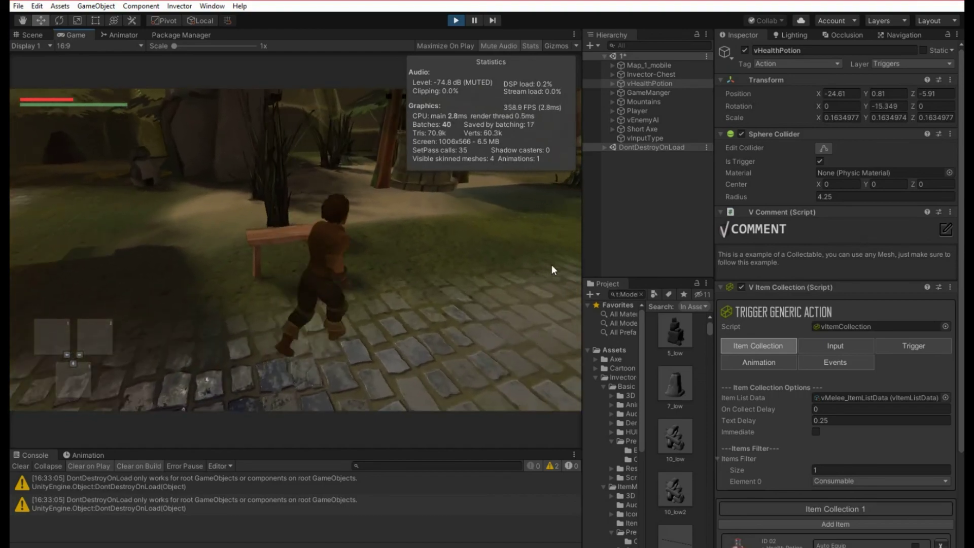
key(w)
key(w)
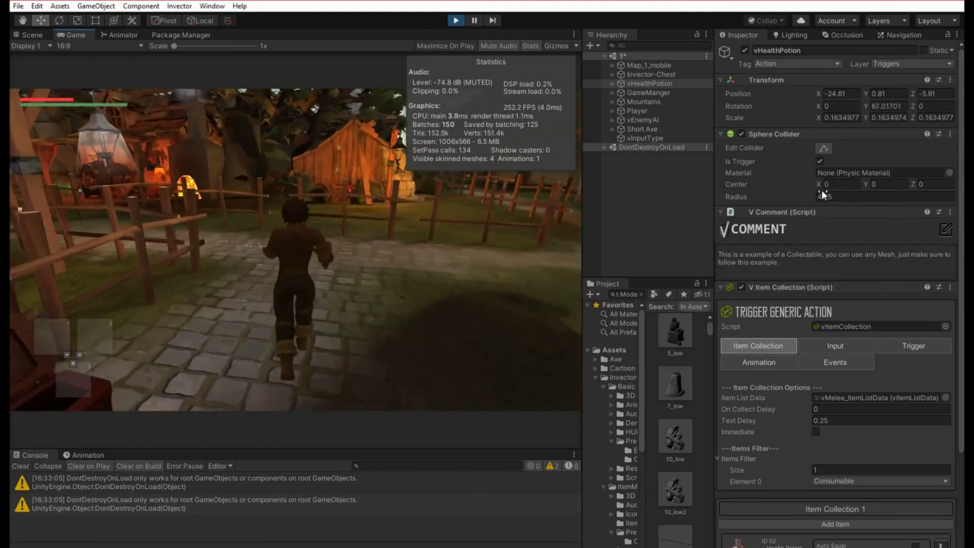
key(w)
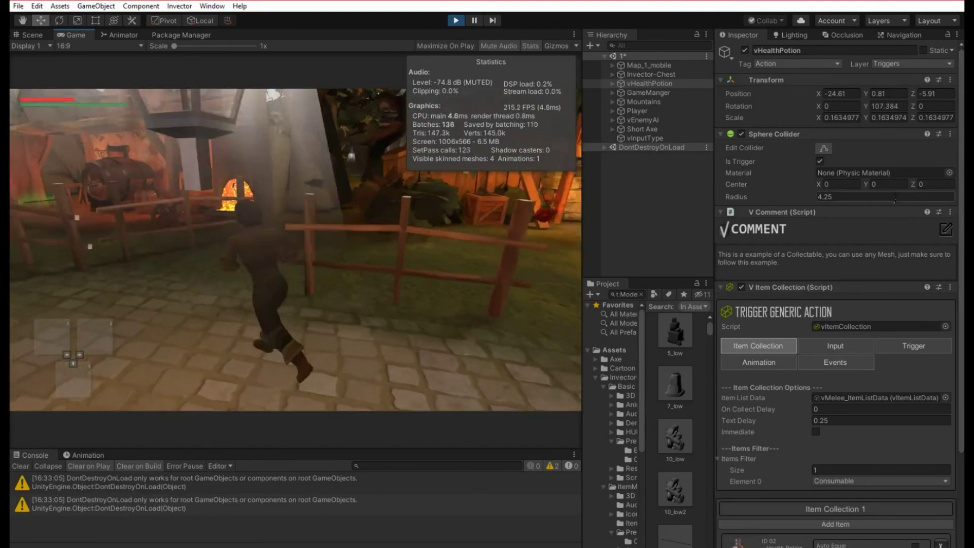
key(w)
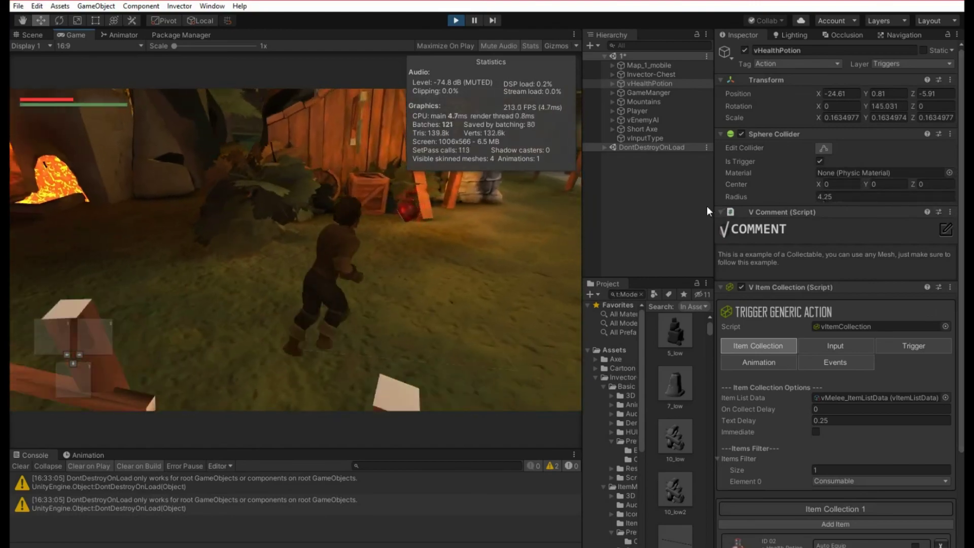
key(w)
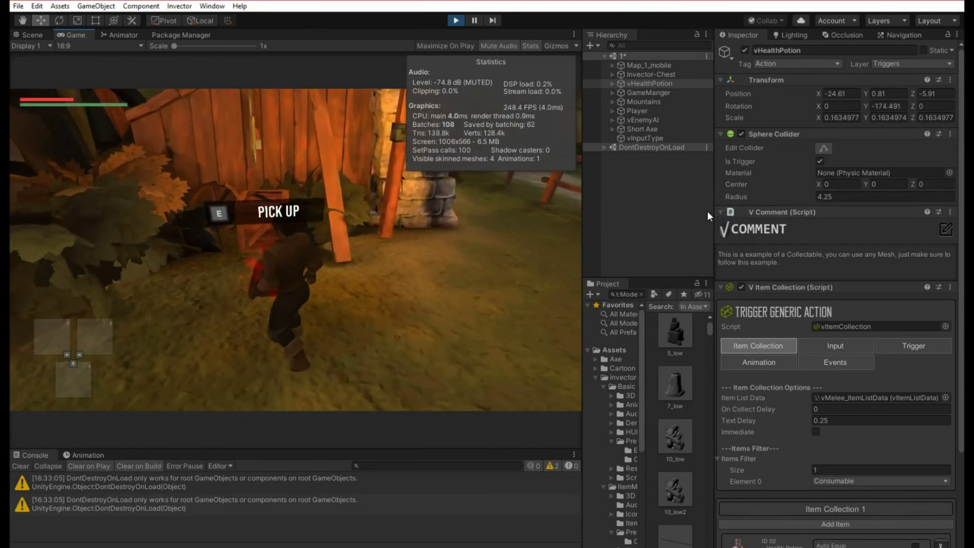
key(e)
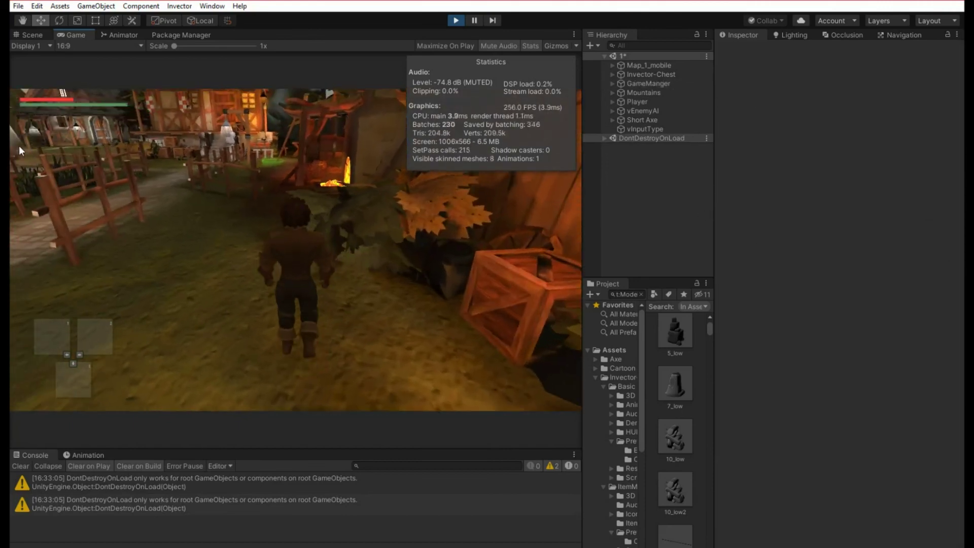
- Run the character past the forge to the green-glowing Short Axe pickup and collect it
key(w)
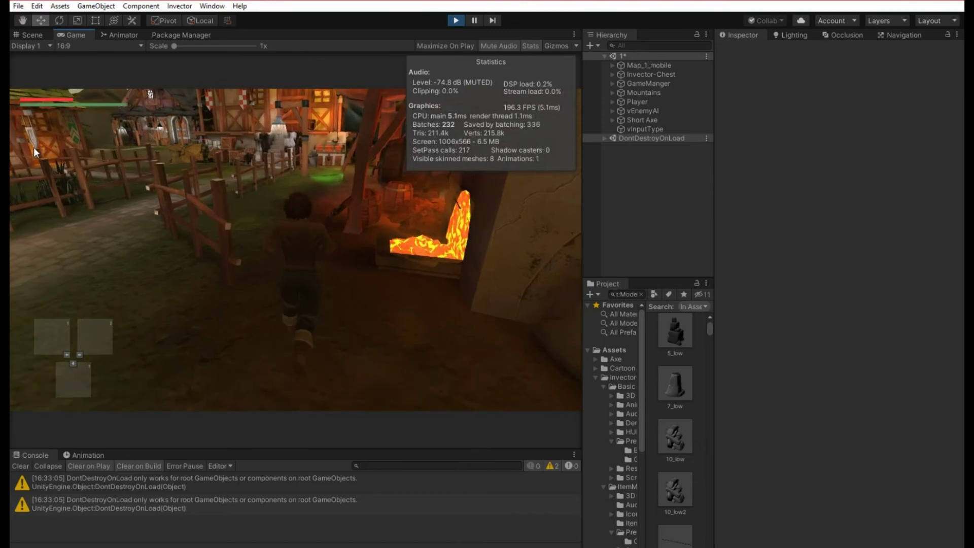
key(w)
click(108, 166)
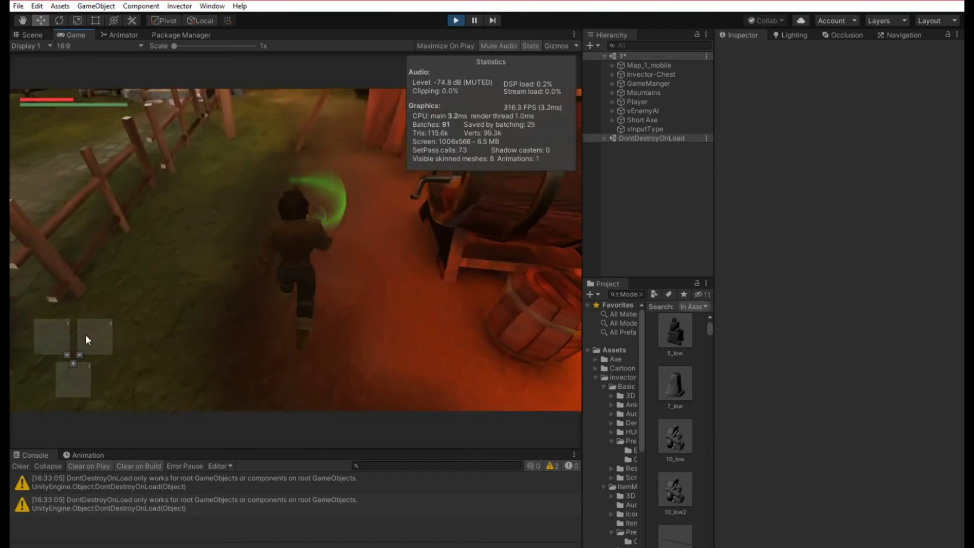
key(w)
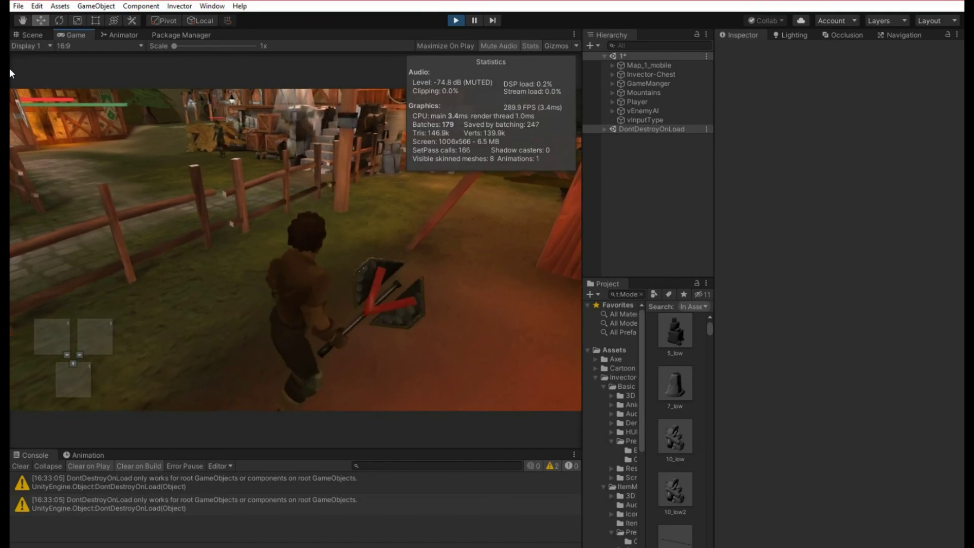
- Equip the newly collected flaming axe in the second weapon slot and run the character on through the village
key(i)
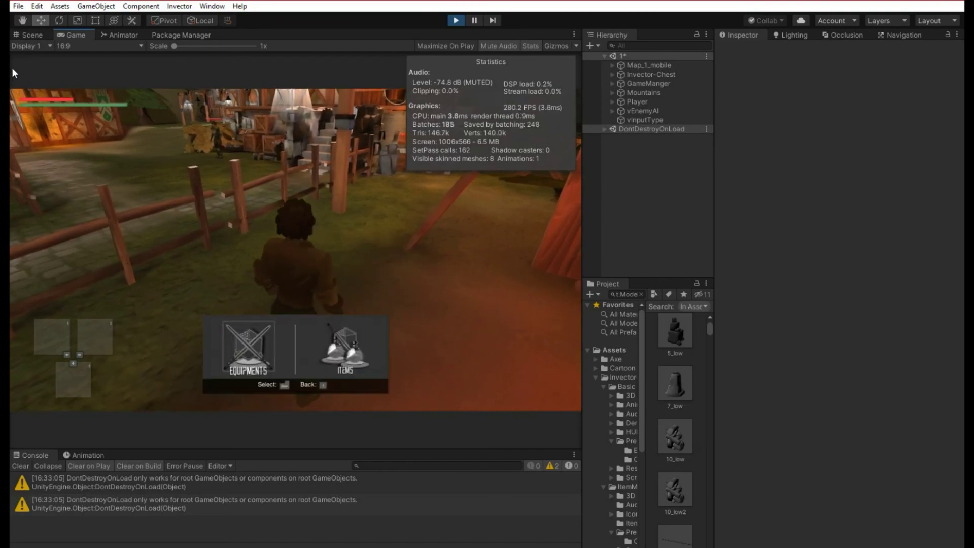
key(Return)
key(Return)
key(Return)
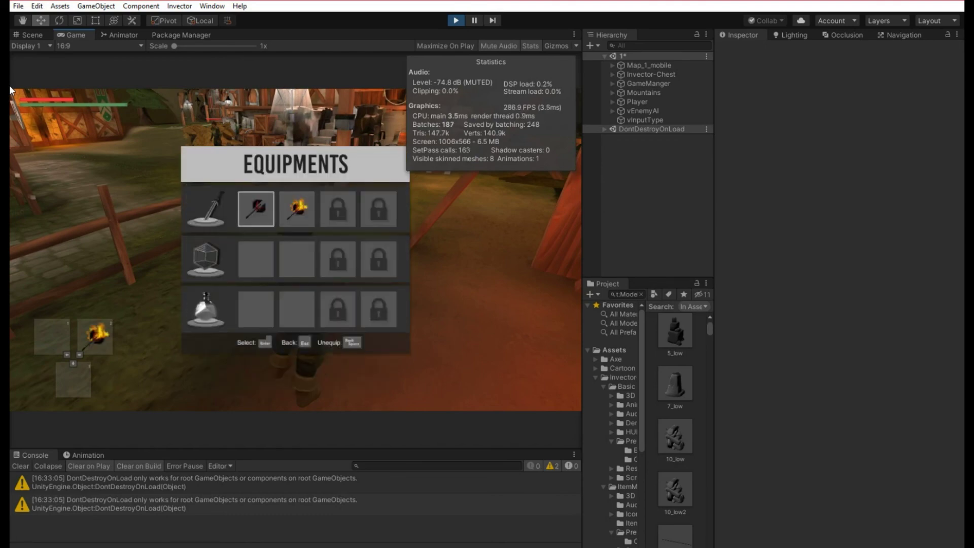
key(Escape)
key(Escape)
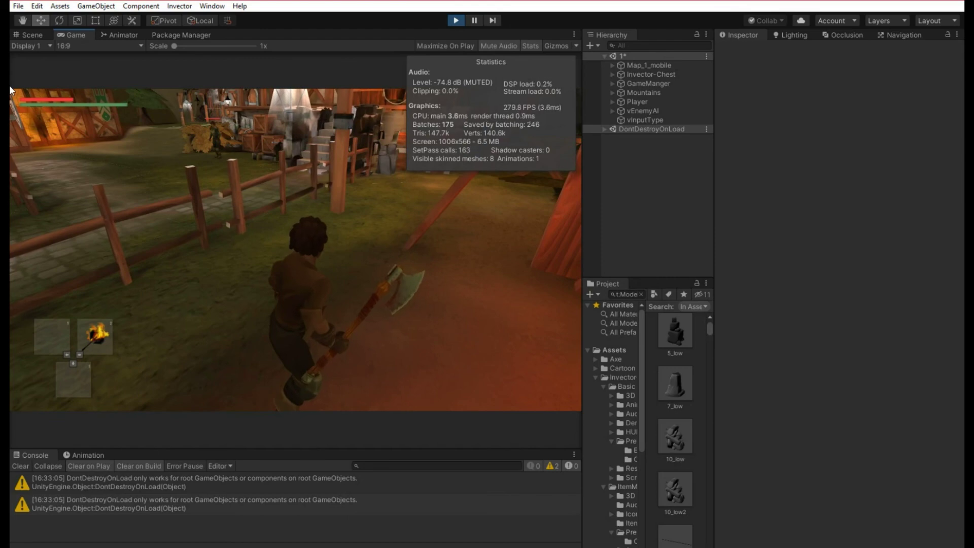
key(Right)
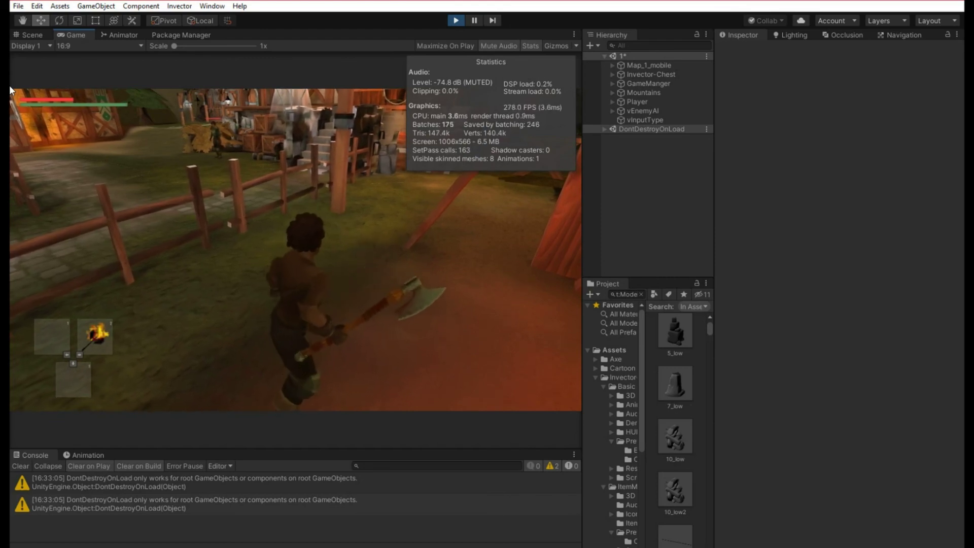
key(w)
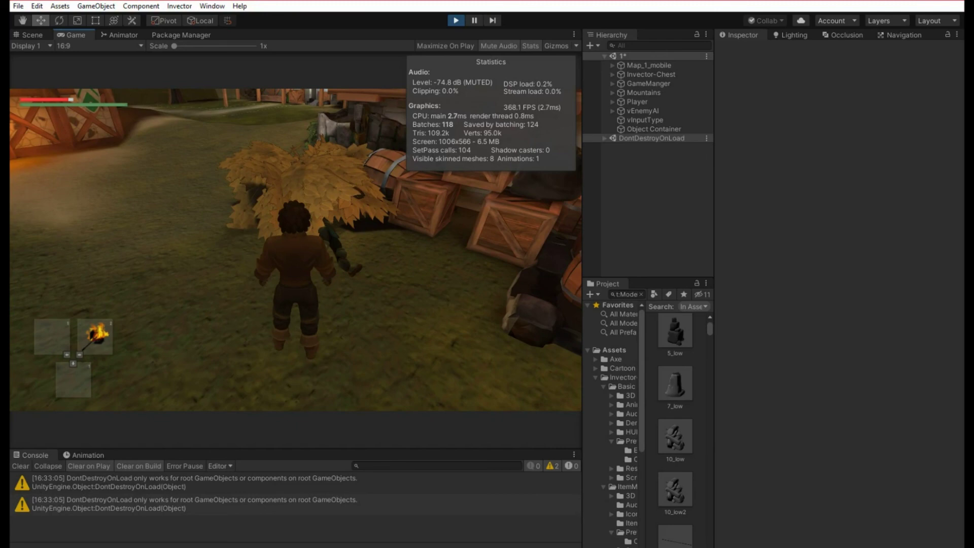
- Inspect the Health Potion's description and available actions in the character's item inventory
key(i)
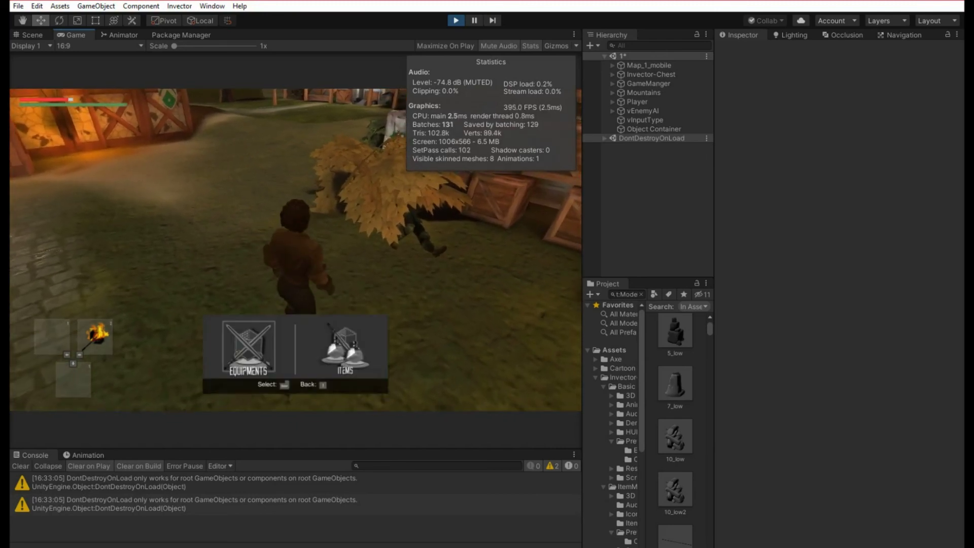
key(Return)
key(Right)
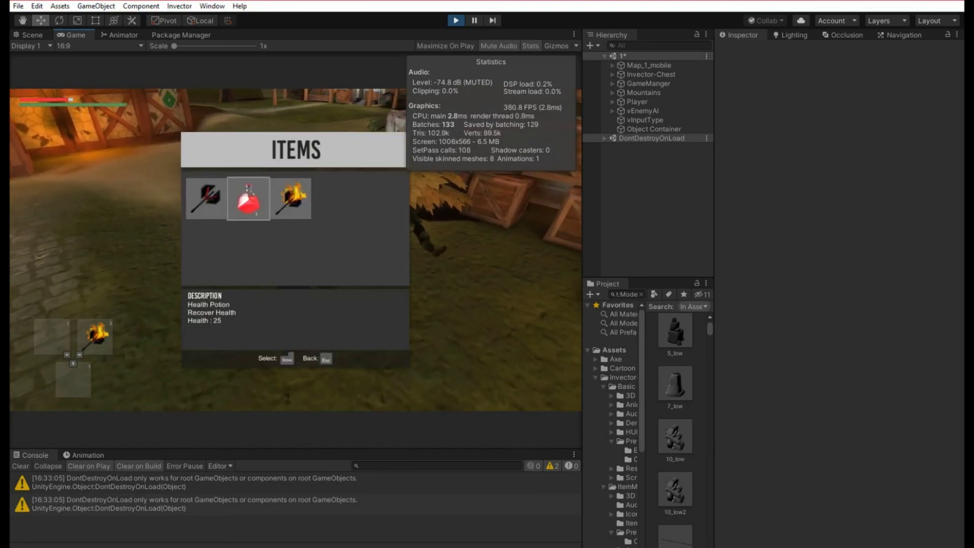
key(Return)
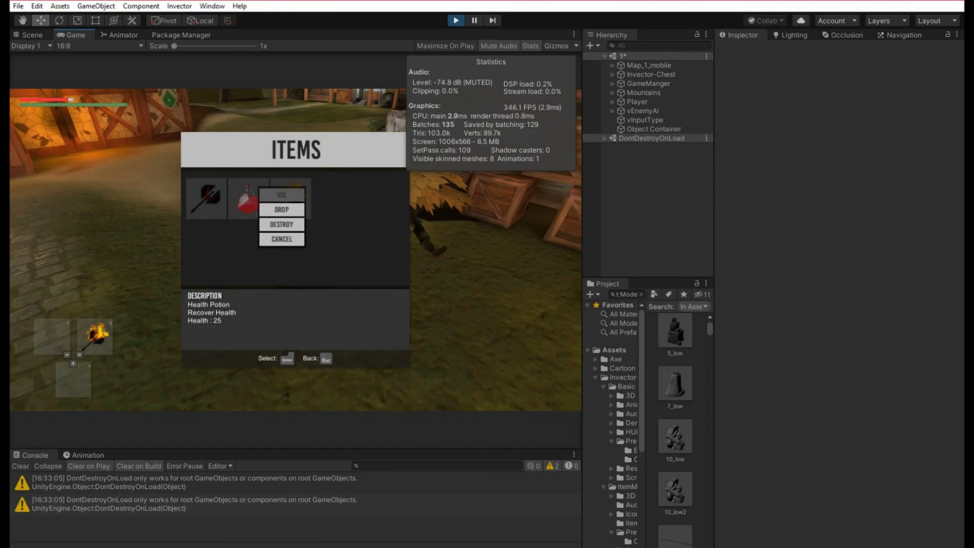
key(Escape)
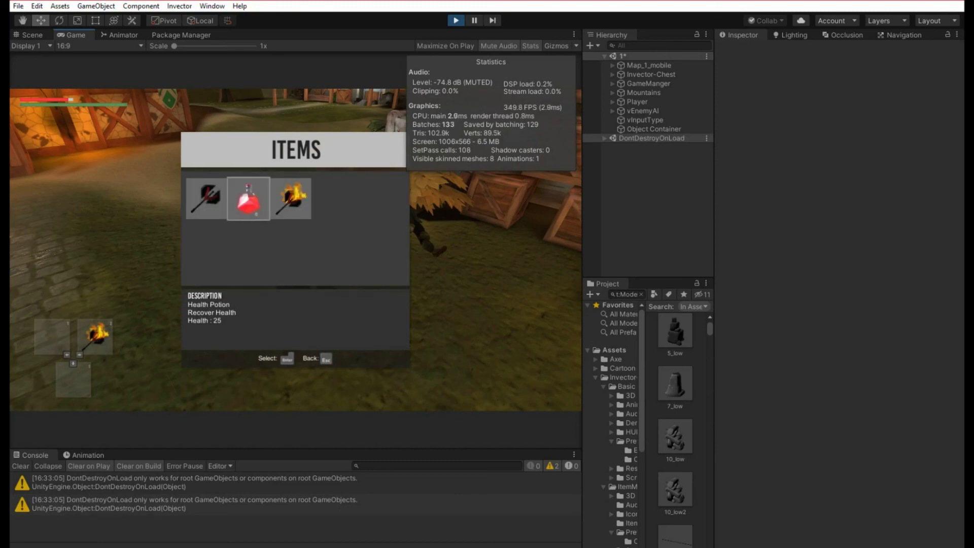
- Try to assign the health potion to an equipment slot, and close the inventory
key(Escape)
key(Right)
key(Left)
key(Return)
key(Down)
key(Down)
key(Return)
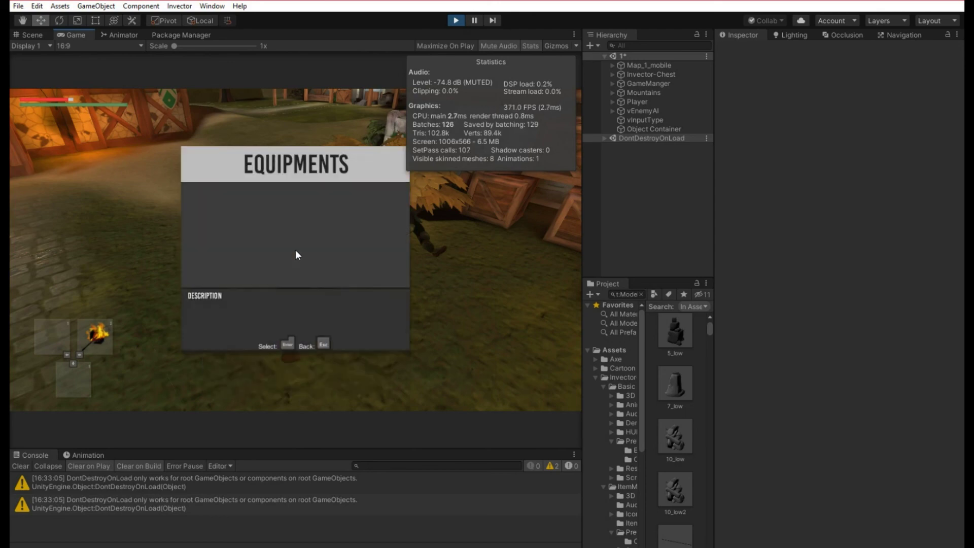
key(Escape)
key(Escape)
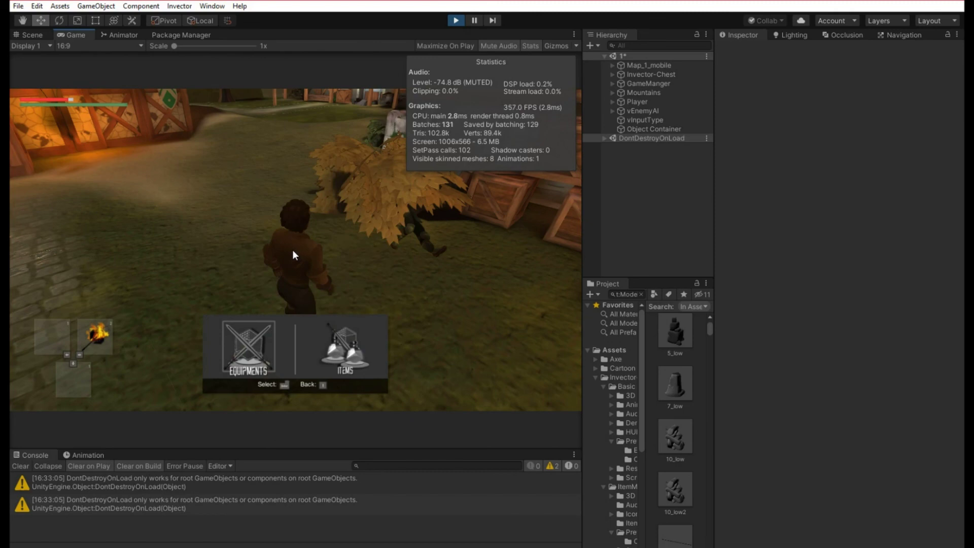
key(Escape)
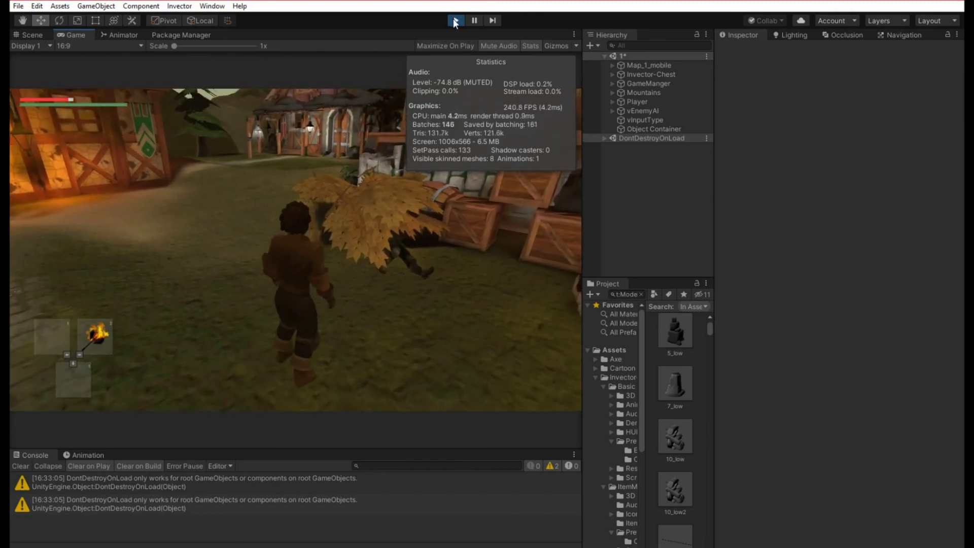
- Restart the play test and run the character to the health potion to collect it
click(456, 21)
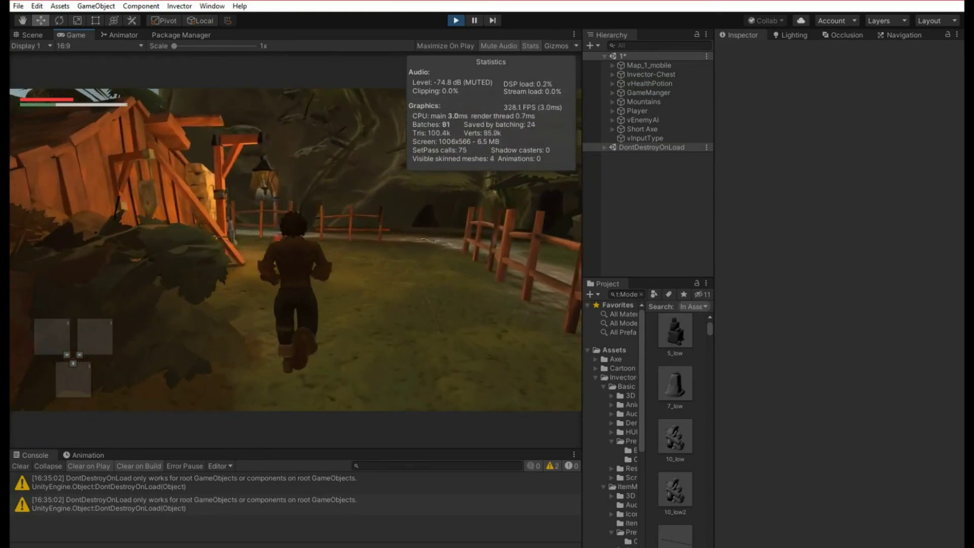
key(e)
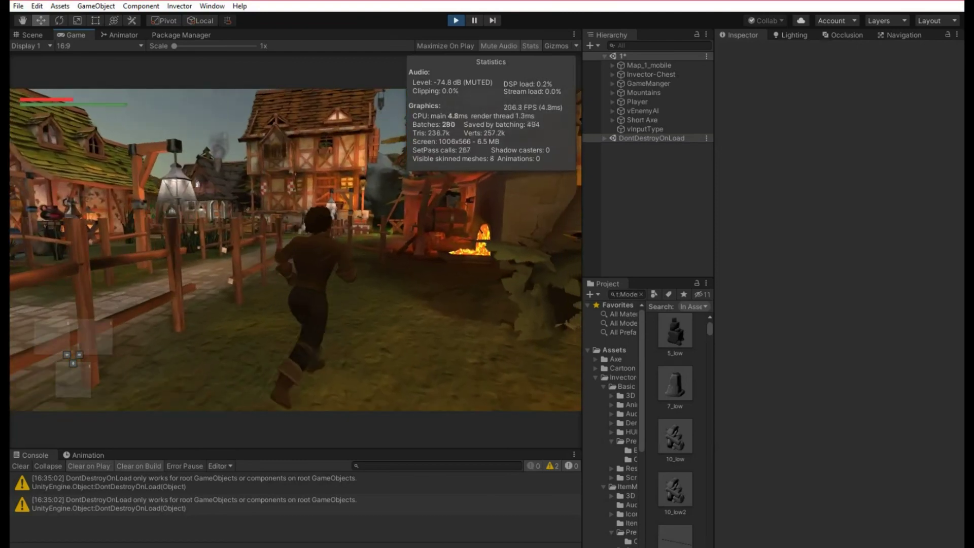
- Equip the collected health potion in the first consumable slot of the character's equipment
key(i)
key(Return)
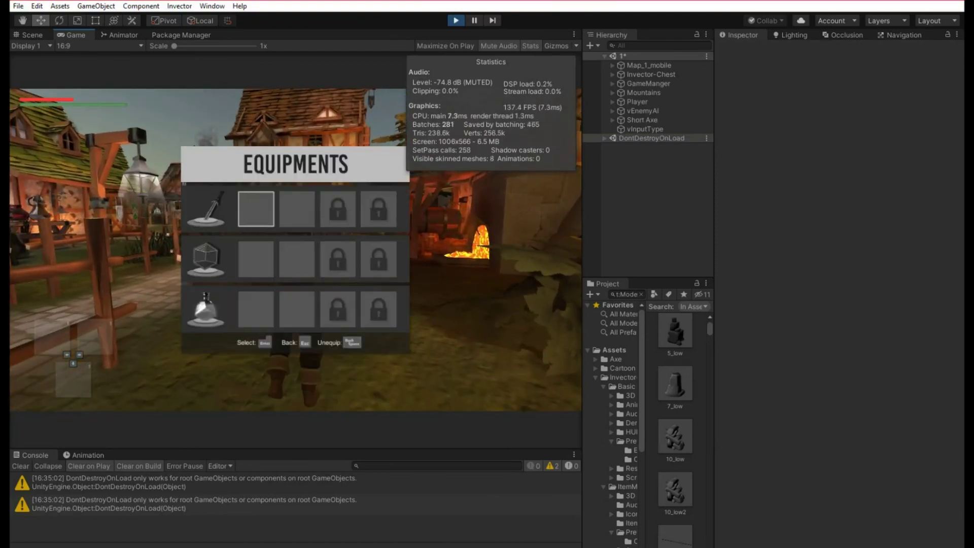
key(Down)
key(Down)
key(Return)
key(Return)
key(Escape)
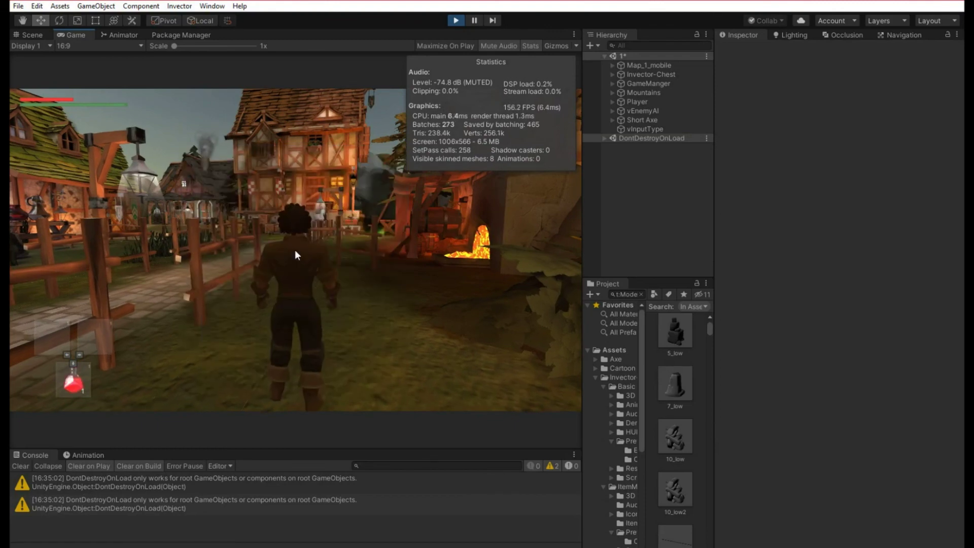
- Run the character along the stone path to the enemy beside the hay pile and fight it with bare hands
key(w)
key(w)
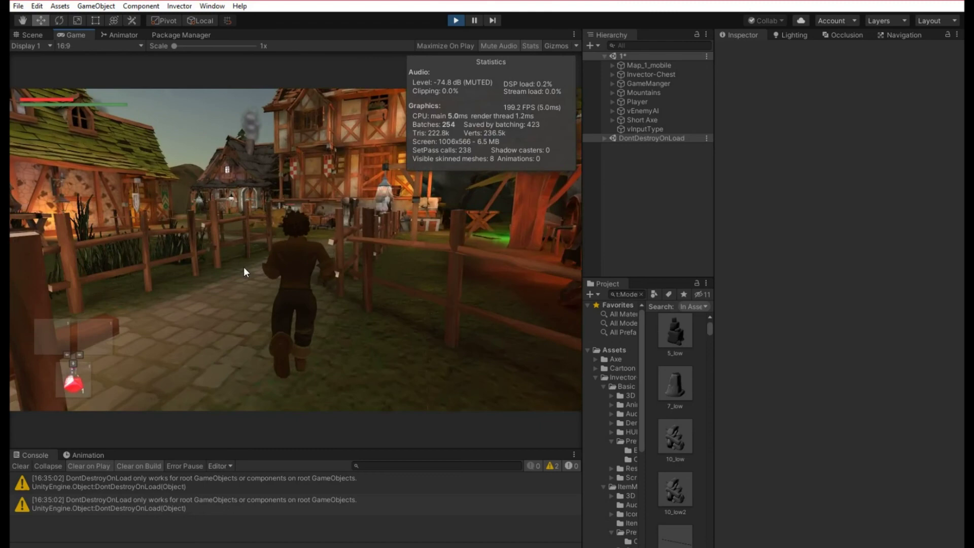
key(w)
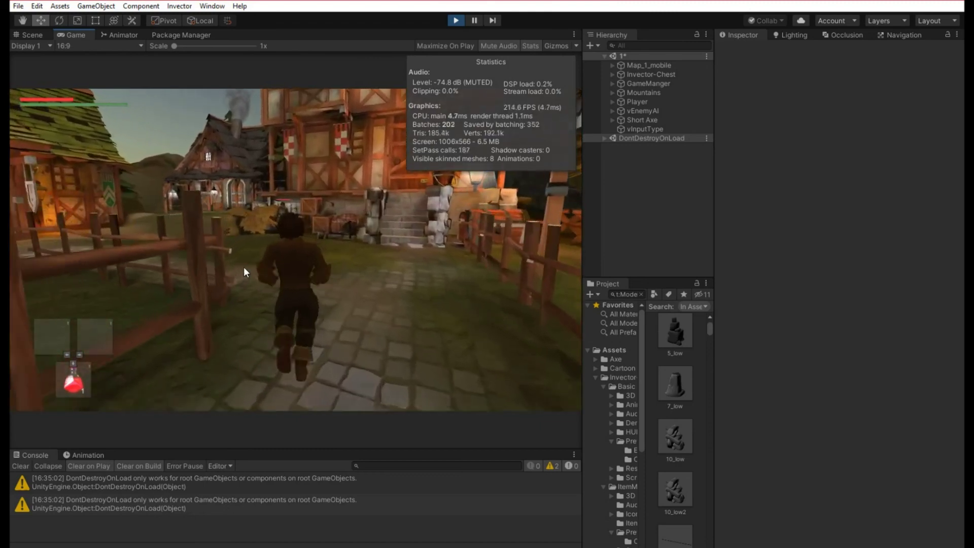
key(w)
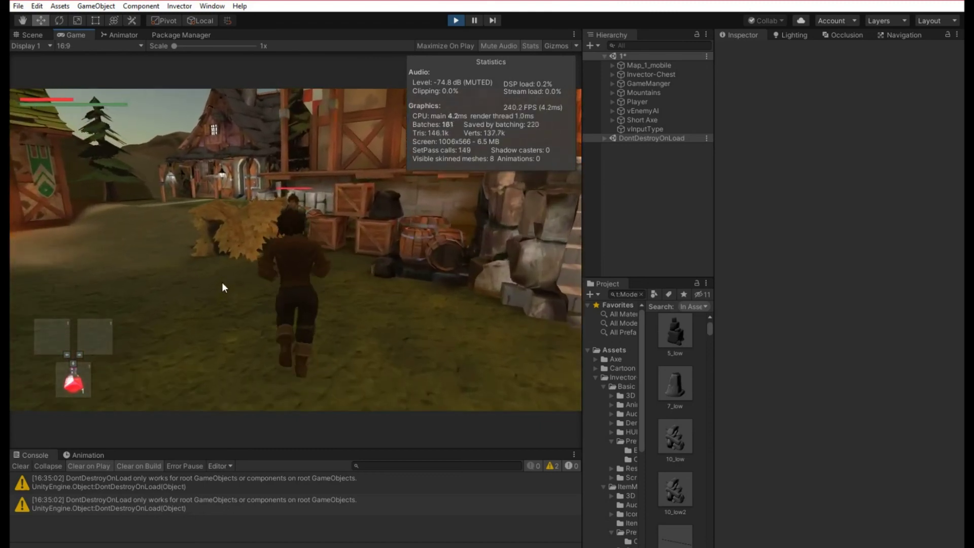
click(221, 282)
click(221, 282)
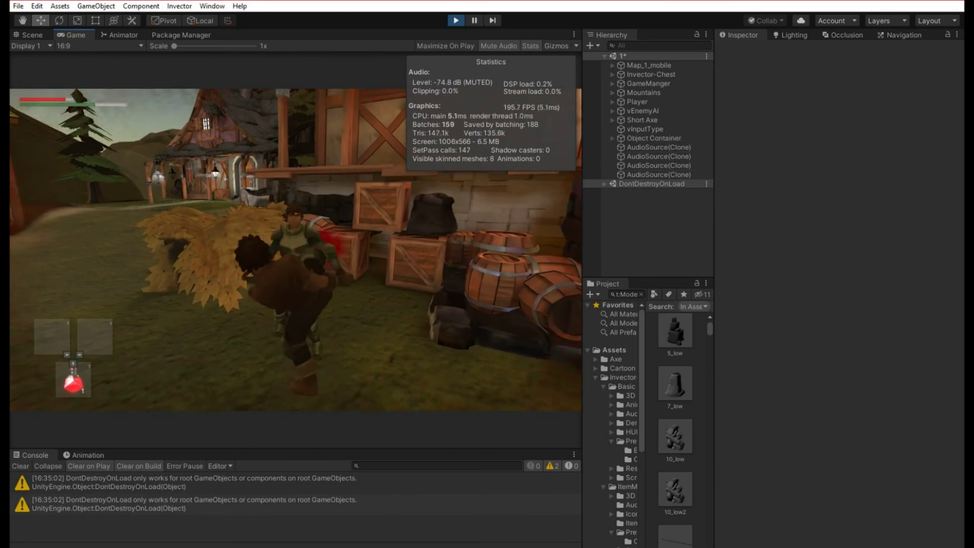
key(a)
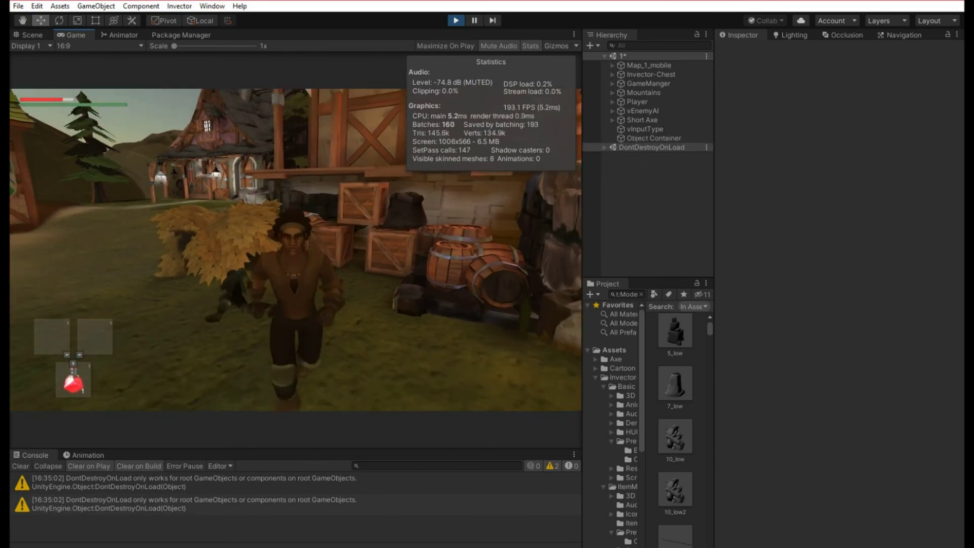
key(a)
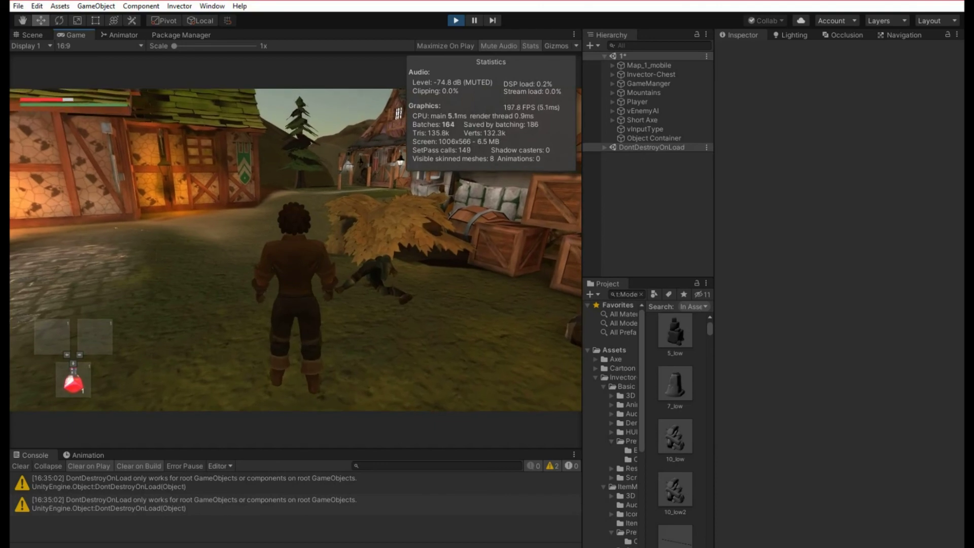
- Hide the Game view statistics and expand the Player object in the scene hierarchy to show its children
key(Escape)
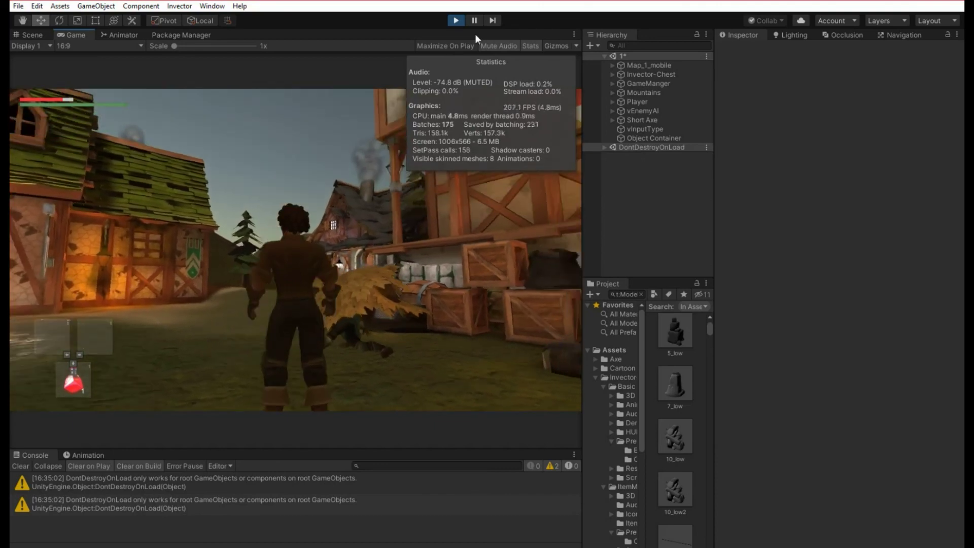
click(531, 46)
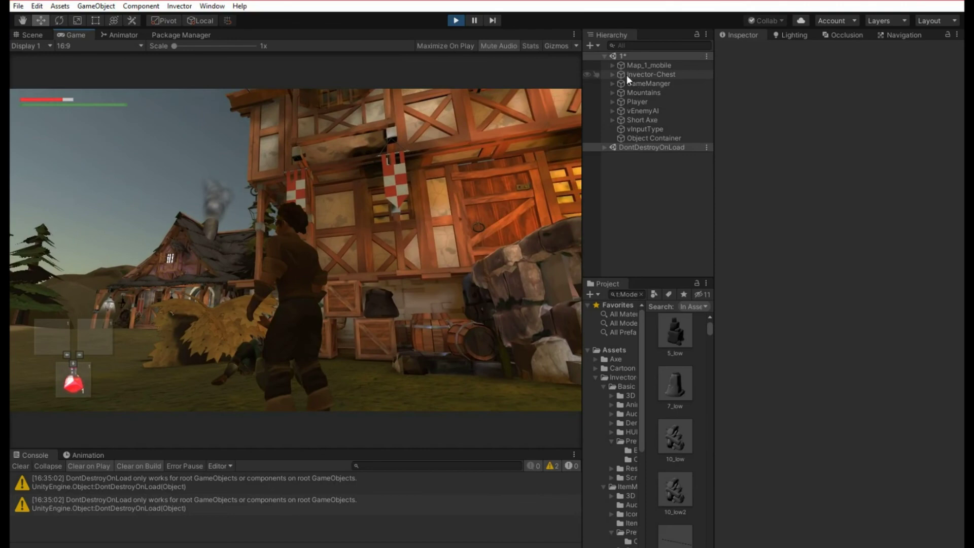
click(613, 102)
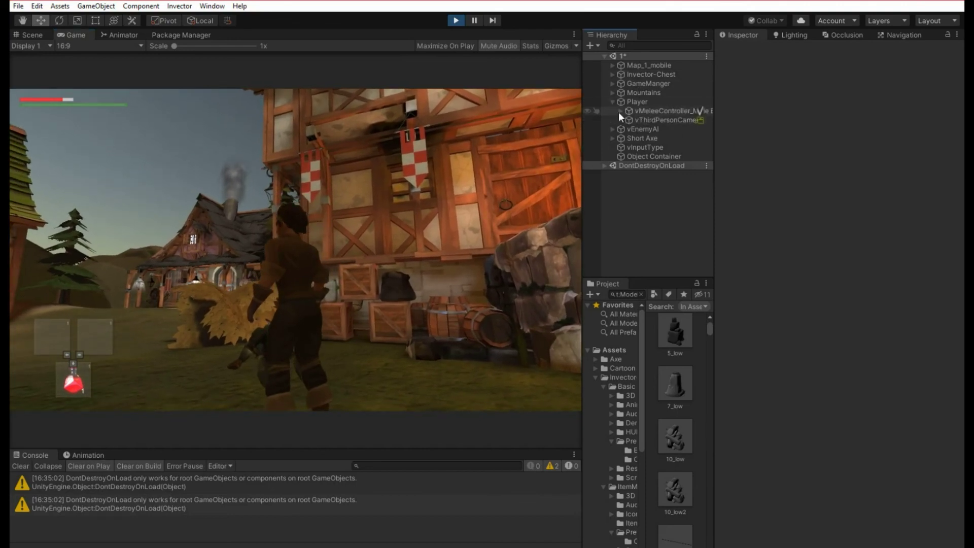
click(620, 111)
click(621, 111)
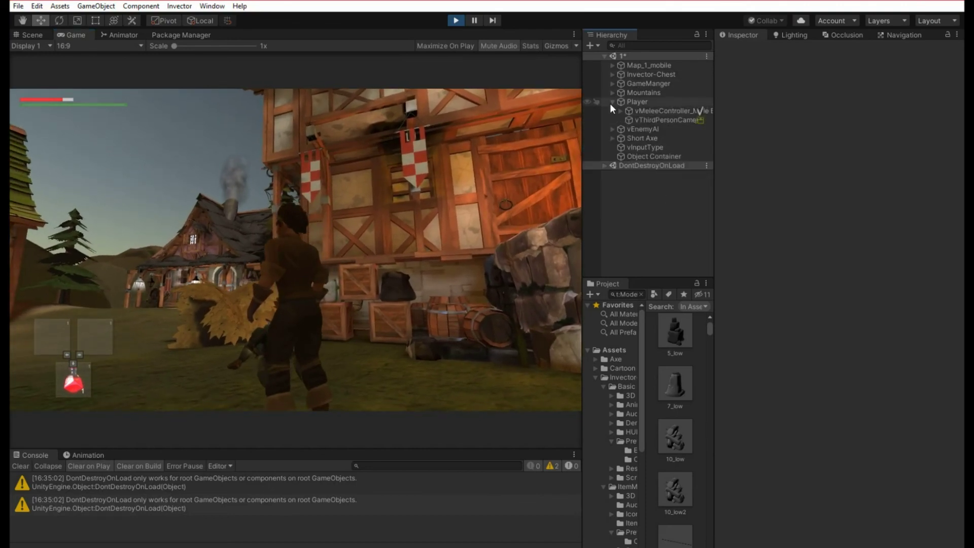
- Turn on the displayControls object under the HUD of GameManger's vUI to view the keyboard controls during the play test
click(612, 102)
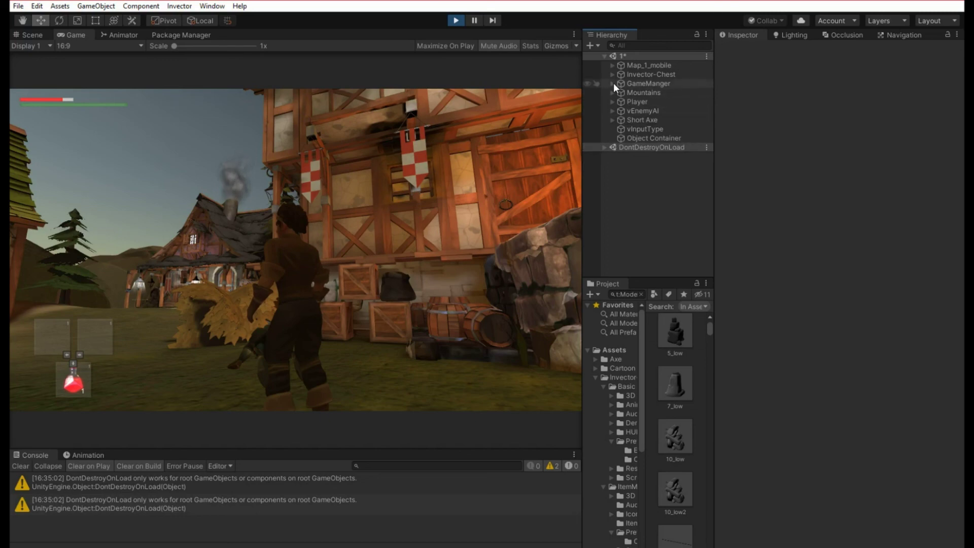
click(613, 83)
click(620, 111)
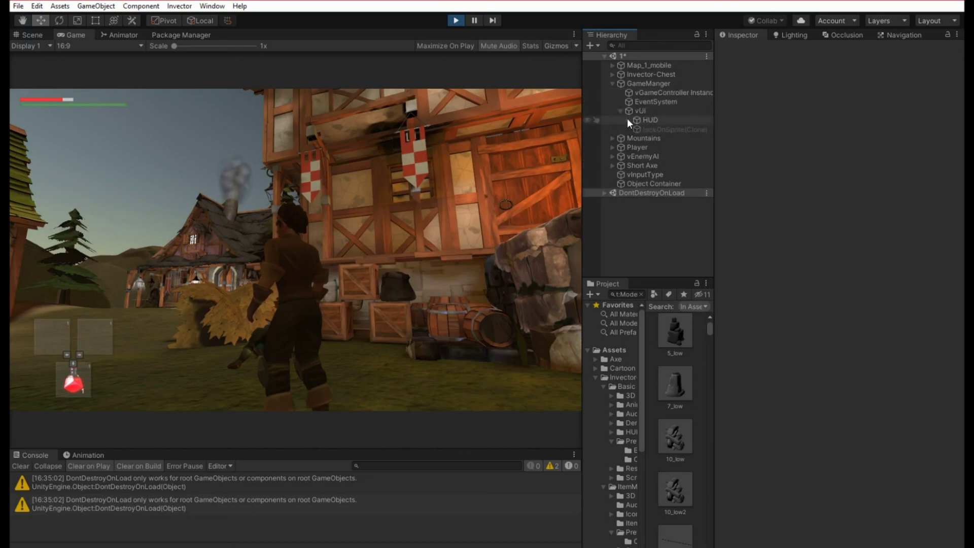
click(629, 120)
click(660, 175)
click(744, 50)
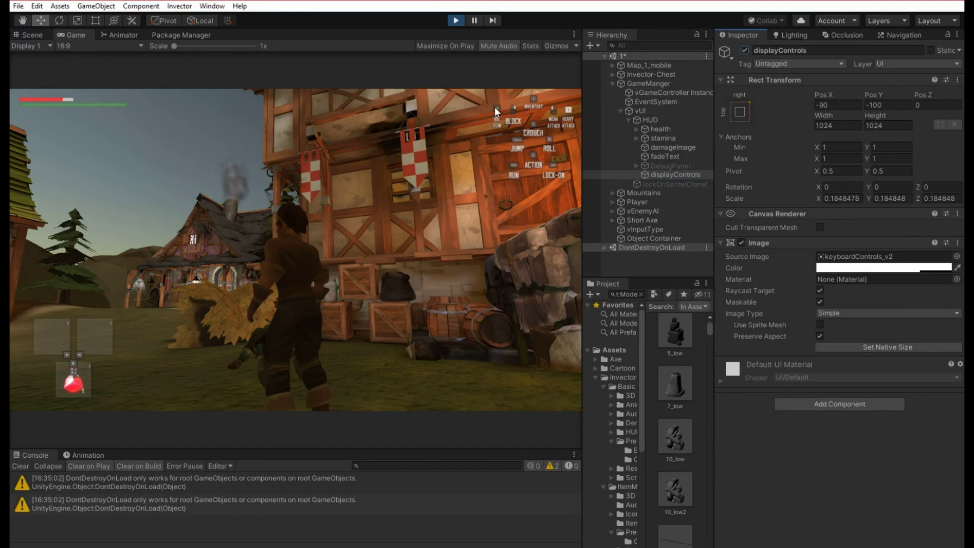
- Turn off the displayControls overlay and use the equipped health potion in the running game
click(745, 50)
click(578, 142)
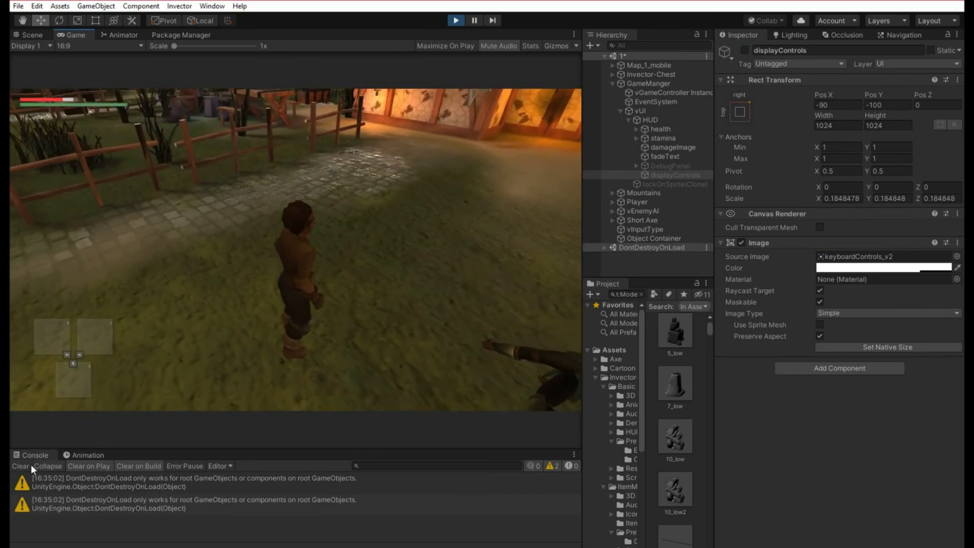
- Clear the console messages, end the play test and collapse GameManger in the scene hierarchy
click(26, 465)
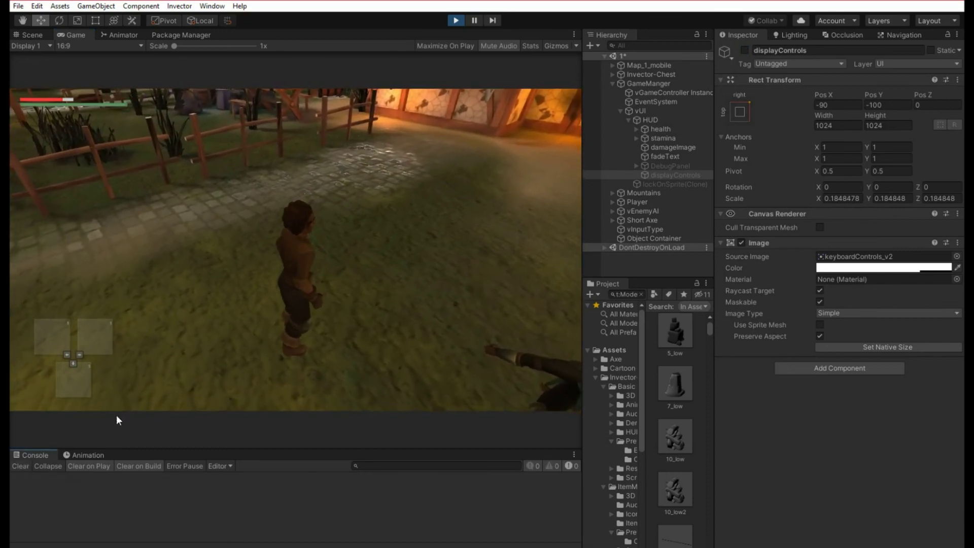
click(455, 22)
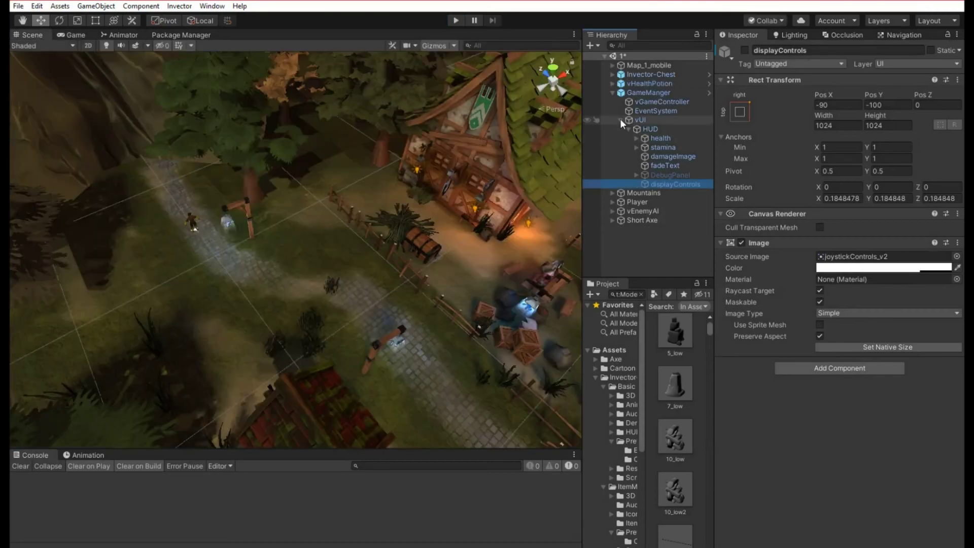
click(622, 119)
click(612, 94)
- Examine the input, animation and player detection events in the V Item Collection script of vHealthPotion
click(637, 82)
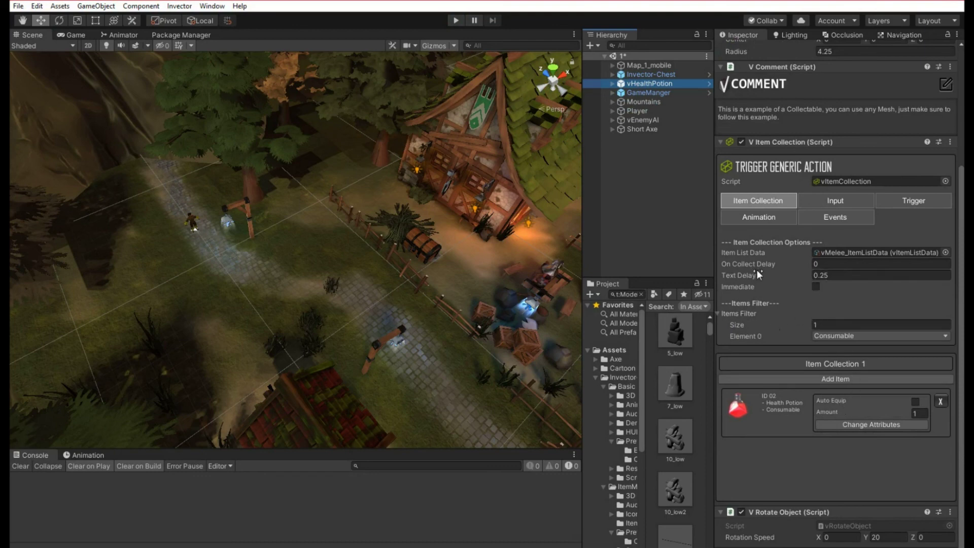
click(830, 217)
scroll(835, 321, down, 10)
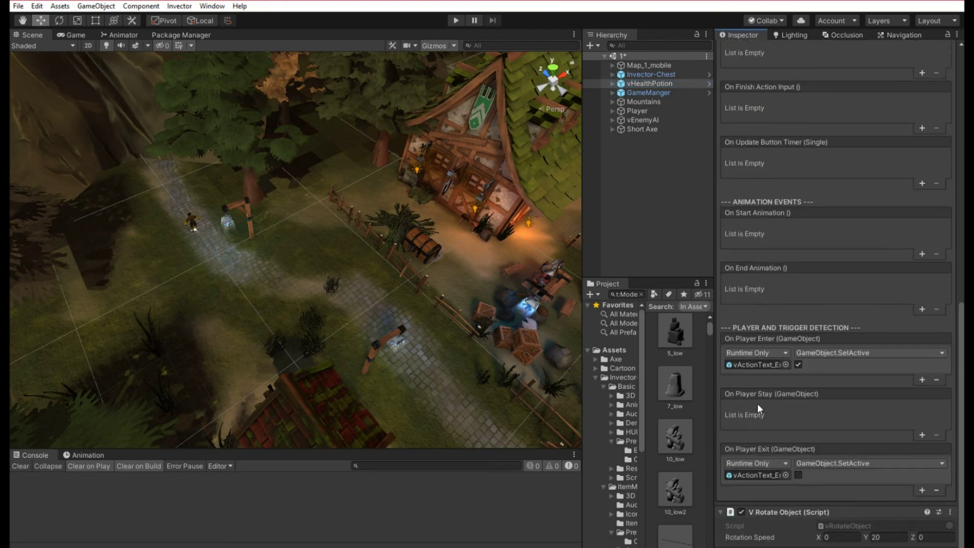
scroll(784, 301, up, 3)
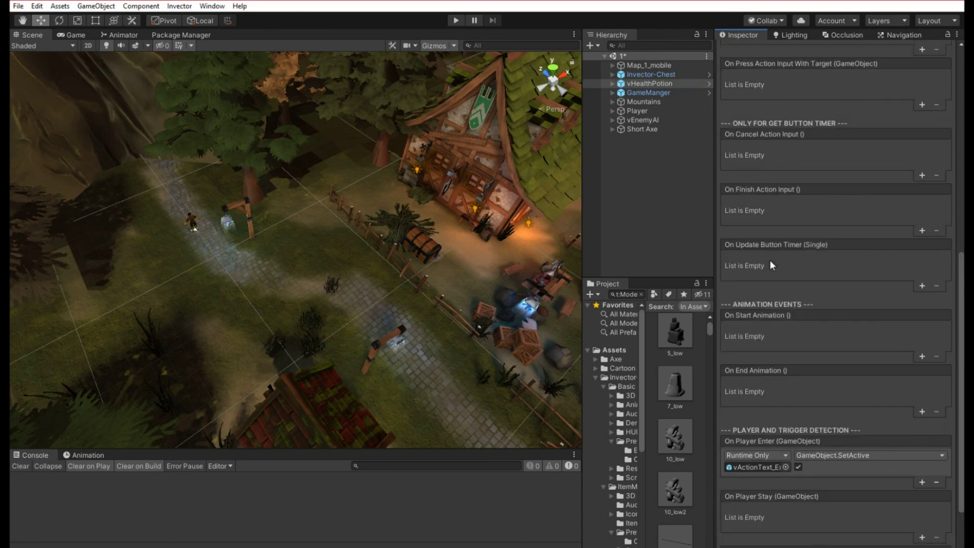
scroll(779, 242, up, 3)
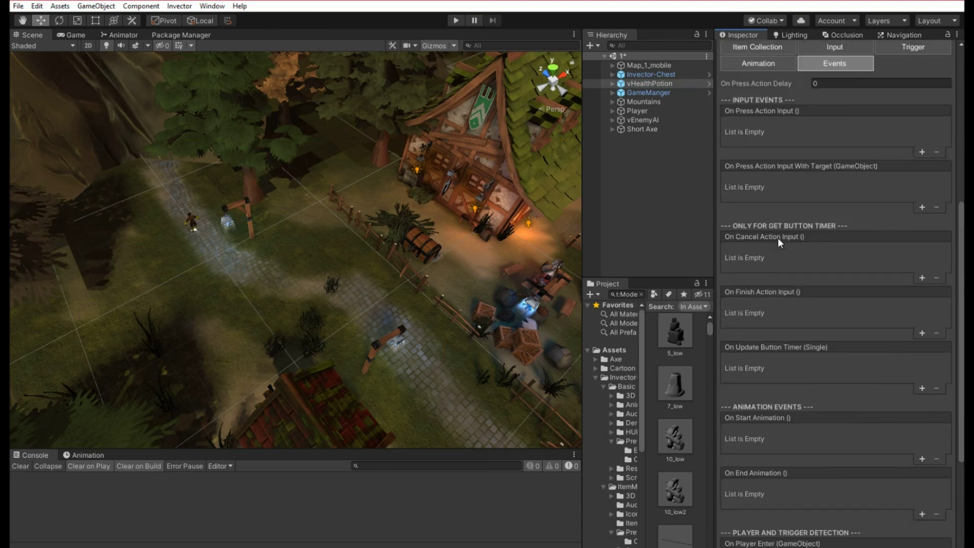
scroll(754, 123, up, 3)
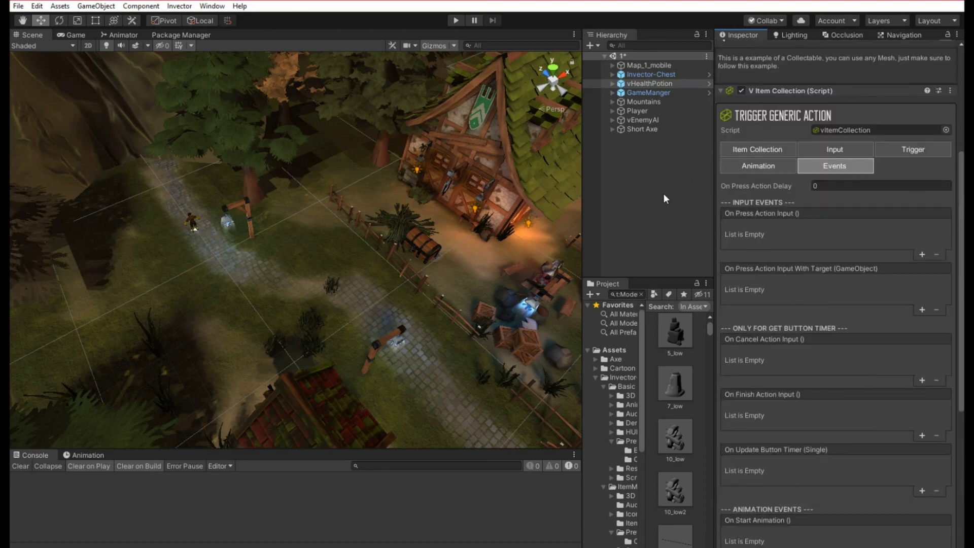